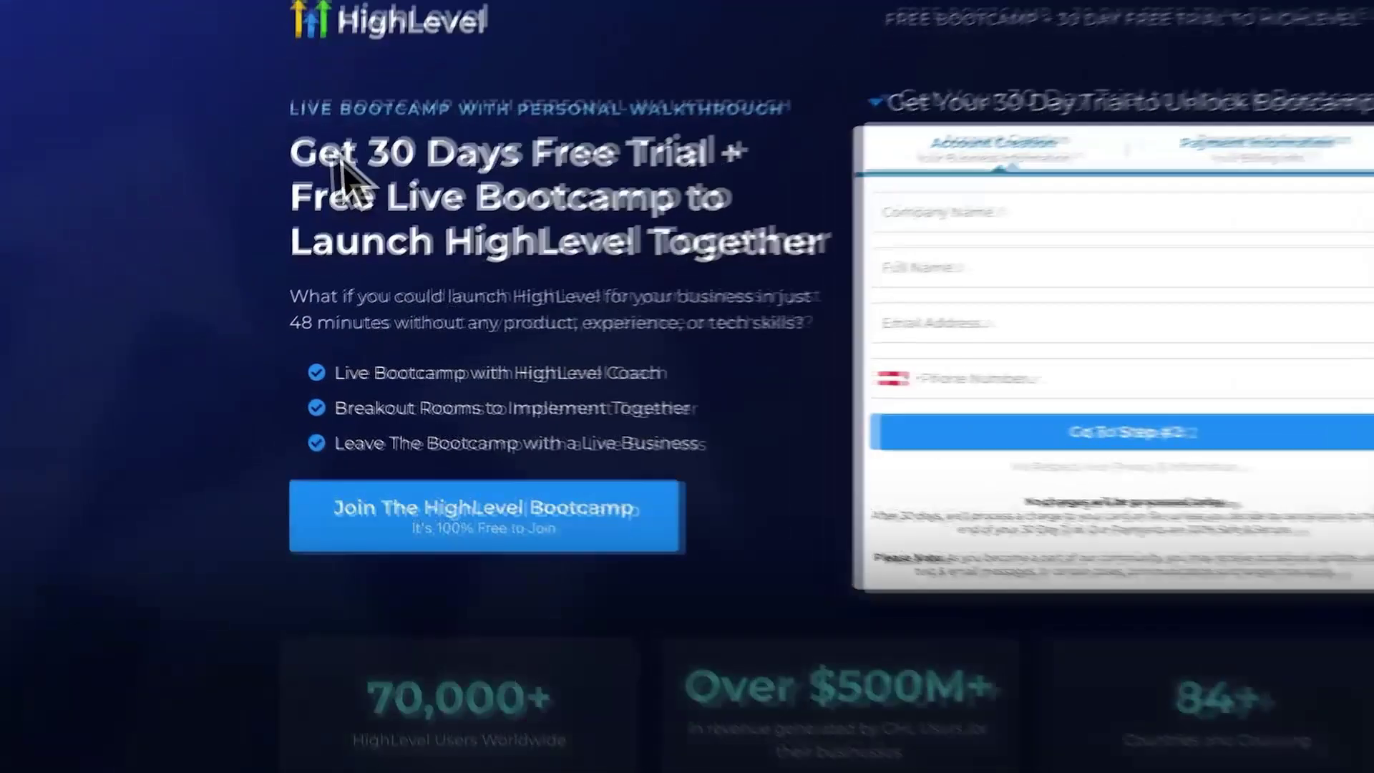
{"action": "left_click_drag", "start_coordinate": [277, 160], "coordinate": [776, 143]}
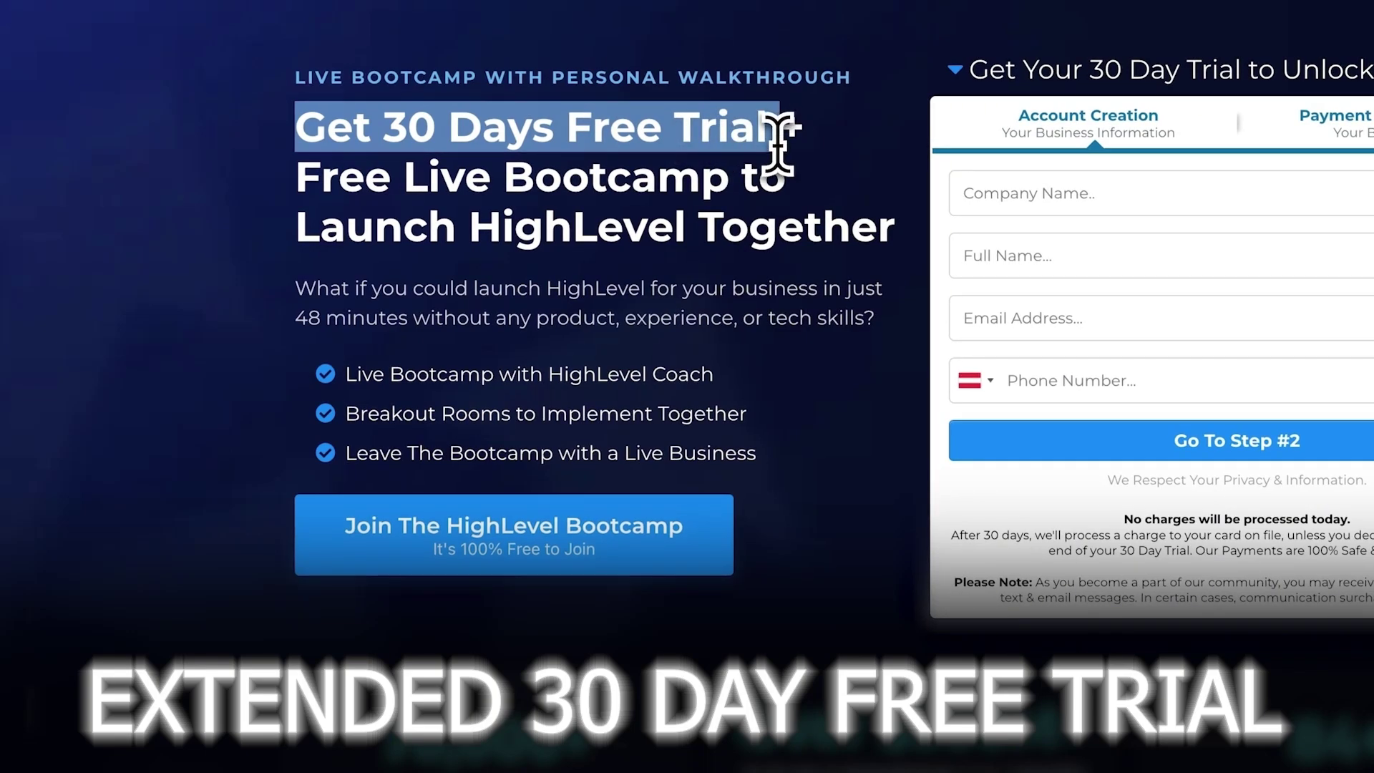
{"action": "left_click", "coordinate": [778, 139]}
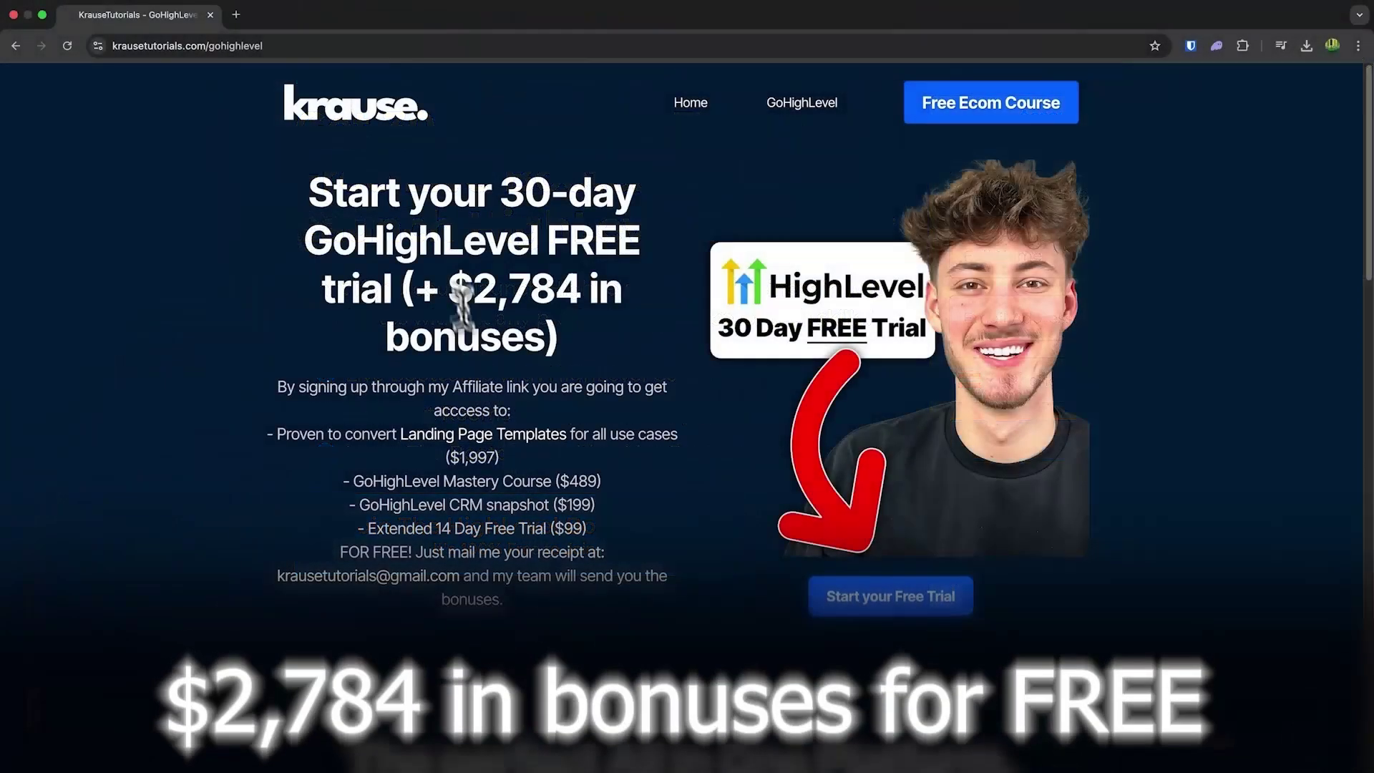
{"action": "left_click_drag", "start_coordinate": [450, 290], "coordinate": [537, 331]}
{"action": "left_click", "coordinate": [537, 331]}
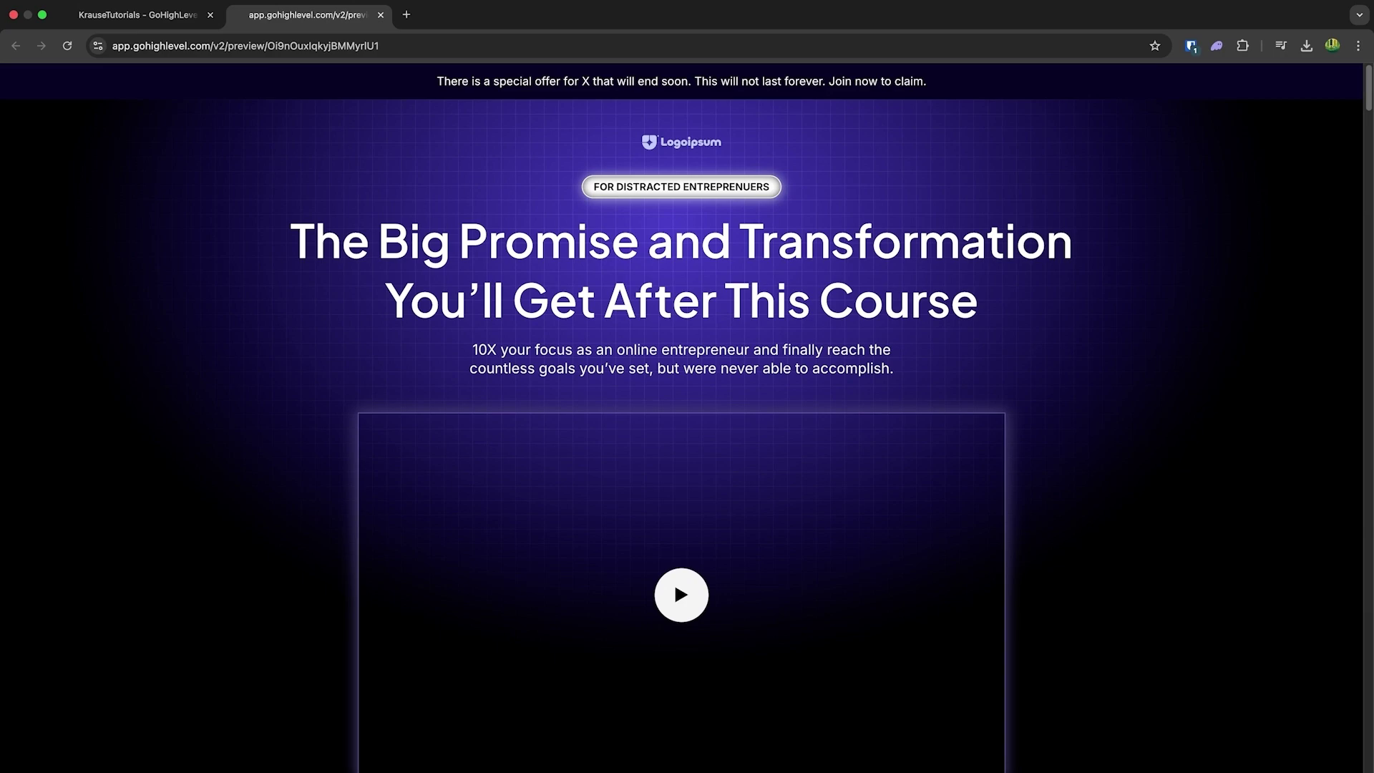
{"action": "scroll", "coordinate": [674, 581], "scroll_direction": "down", "scroll_amount": 6}
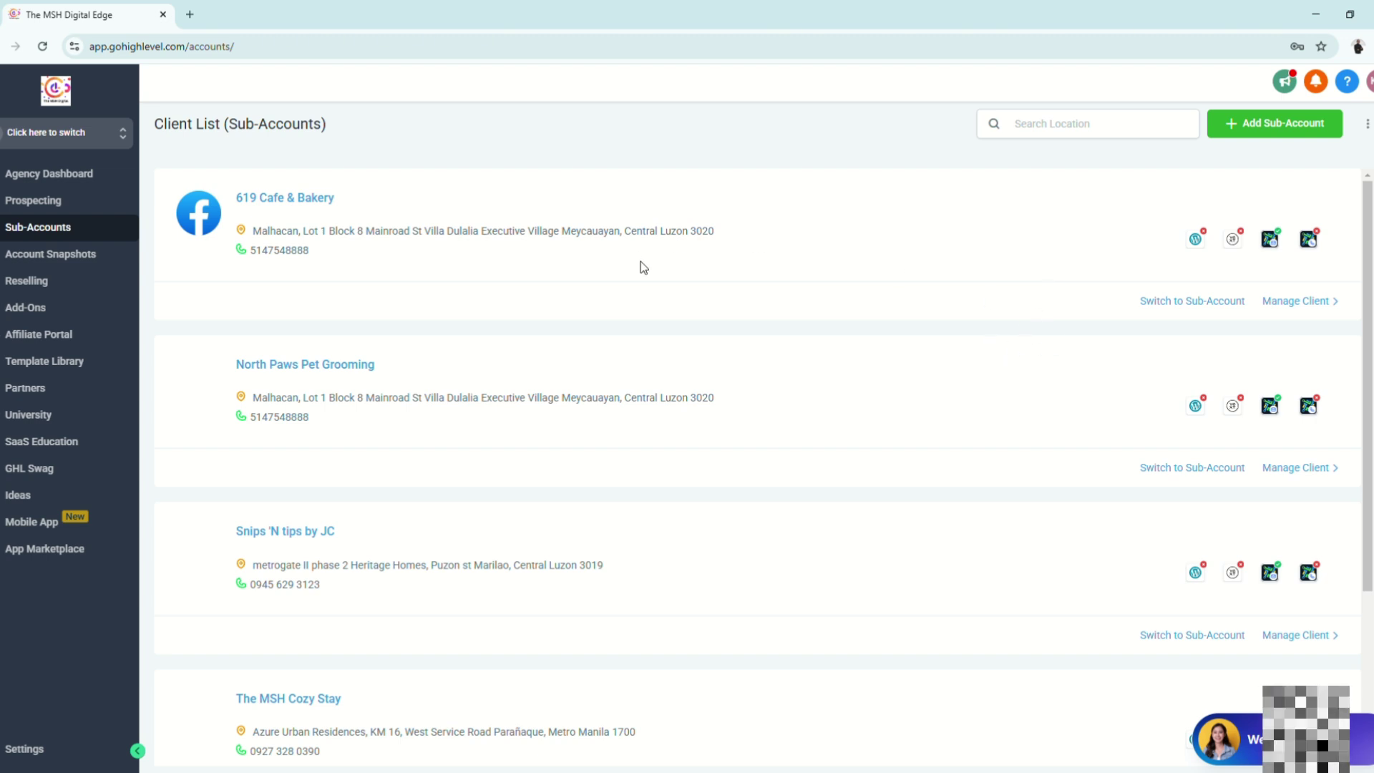
Start adding a sub-account and look over the available snapshot templates.
{"action": "left_click", "coordinate": [1267, 132]}
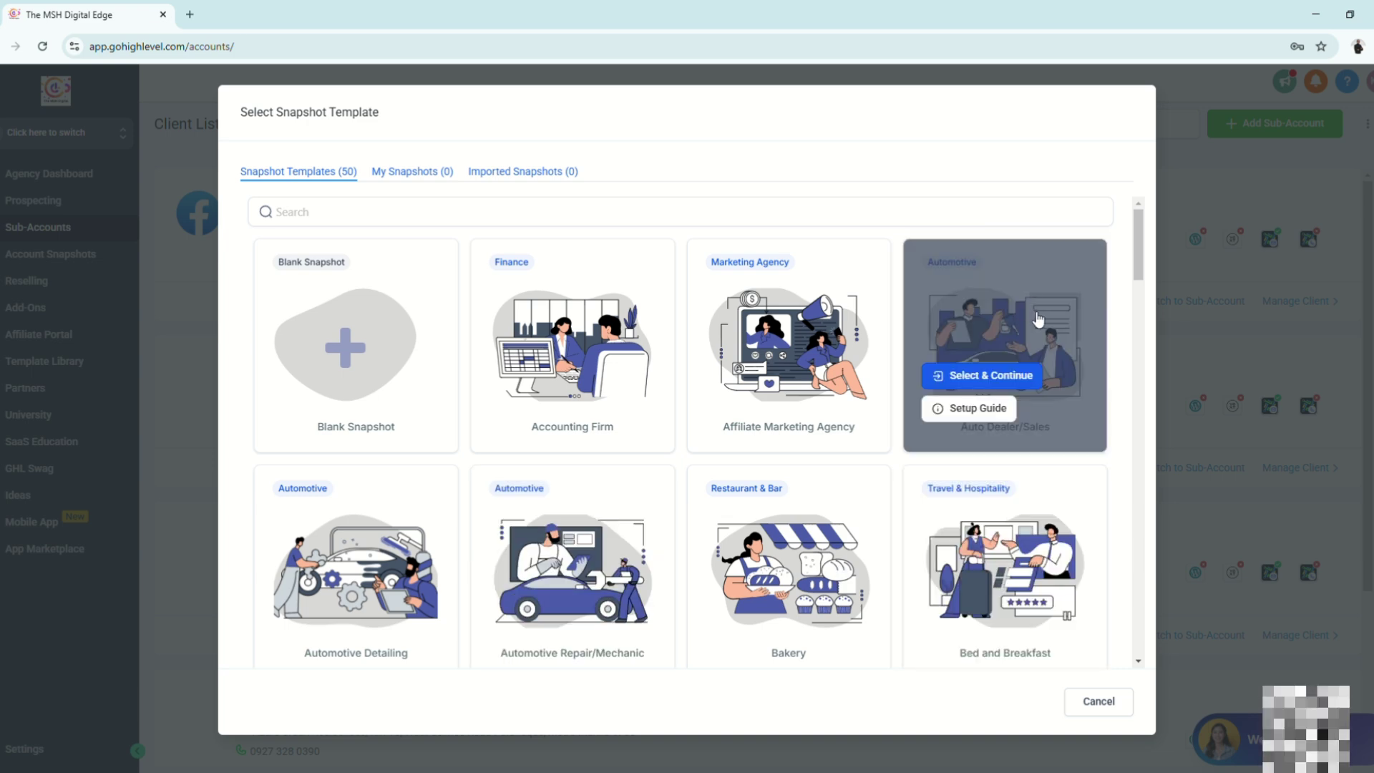
{"action": "left_click", "coordinate": [1192, 119]}
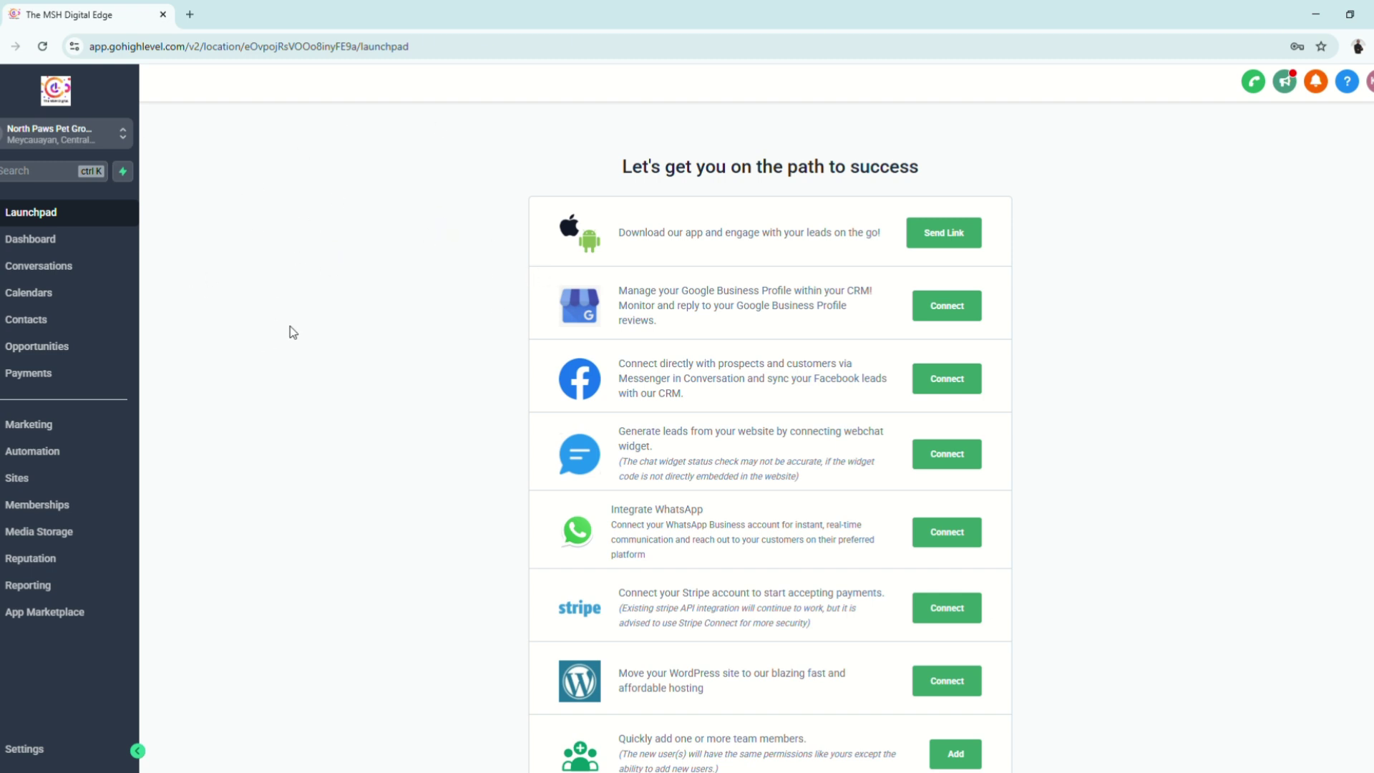
Open the sub-account's calendar settings and go to the calendar preferences.
{"action": "left_click", "coordinate": [32, 296]}
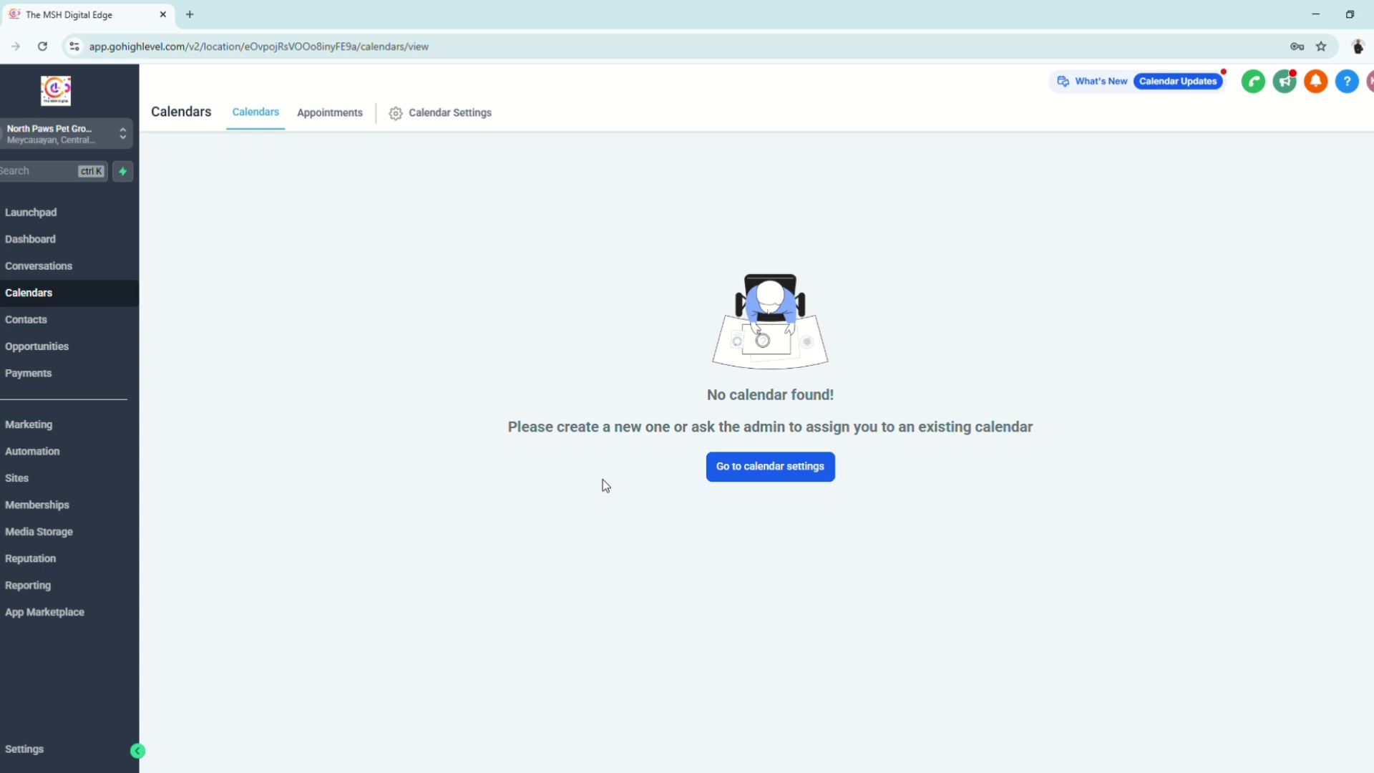
{"action": "left_click", "coordinate": [749, 469]}
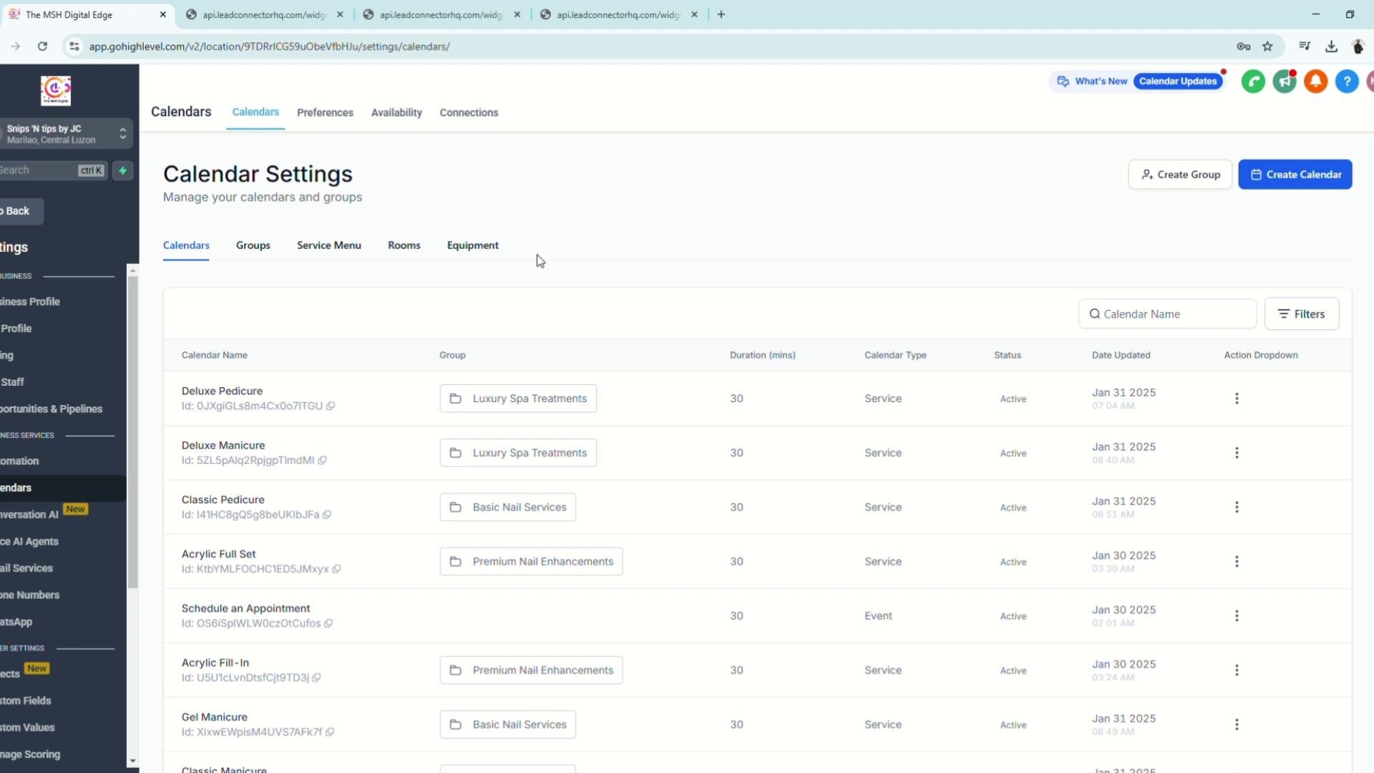
{"action": "left_click", "coordinate": [318, 113]}
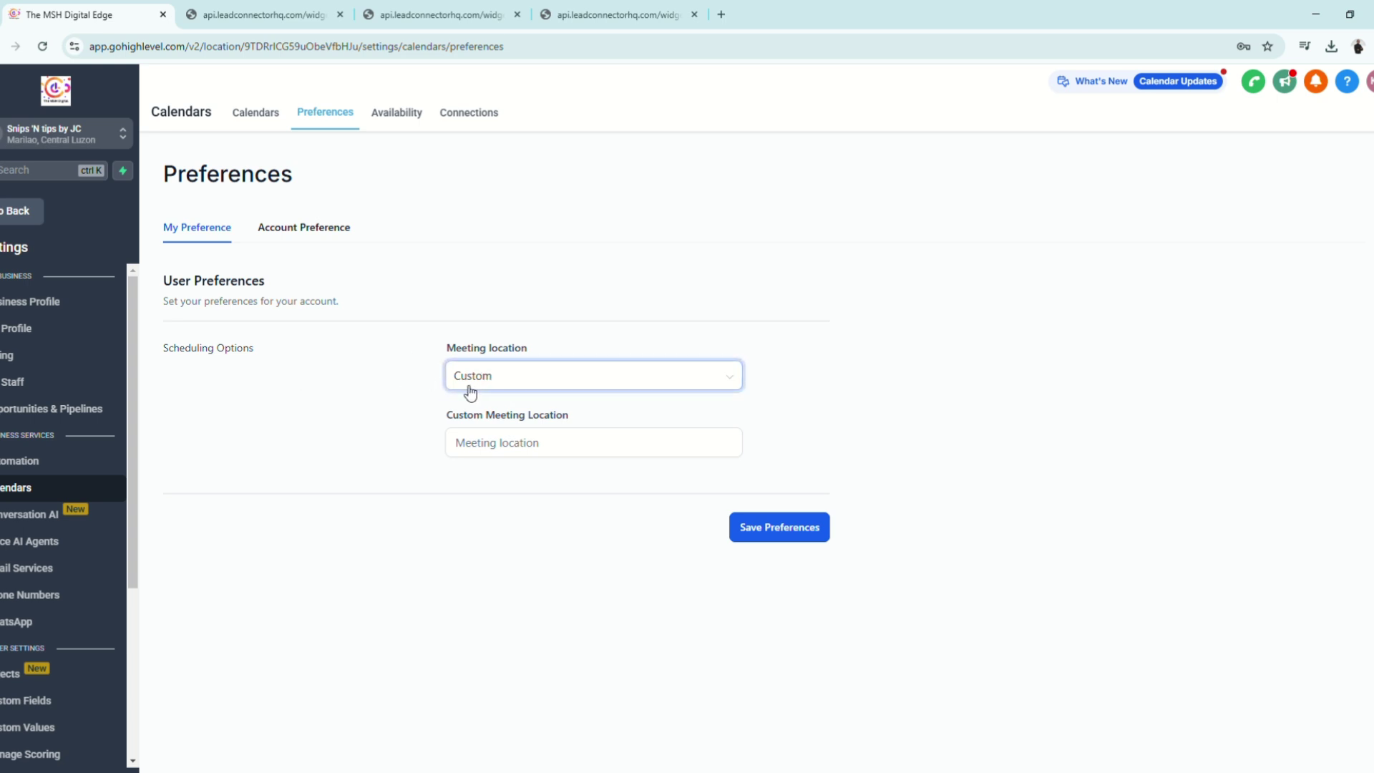
Try Full Address as the meeting location in the user preferences and return it to Custom.
{"action": "left_click", "coordinate": [588, 388]}
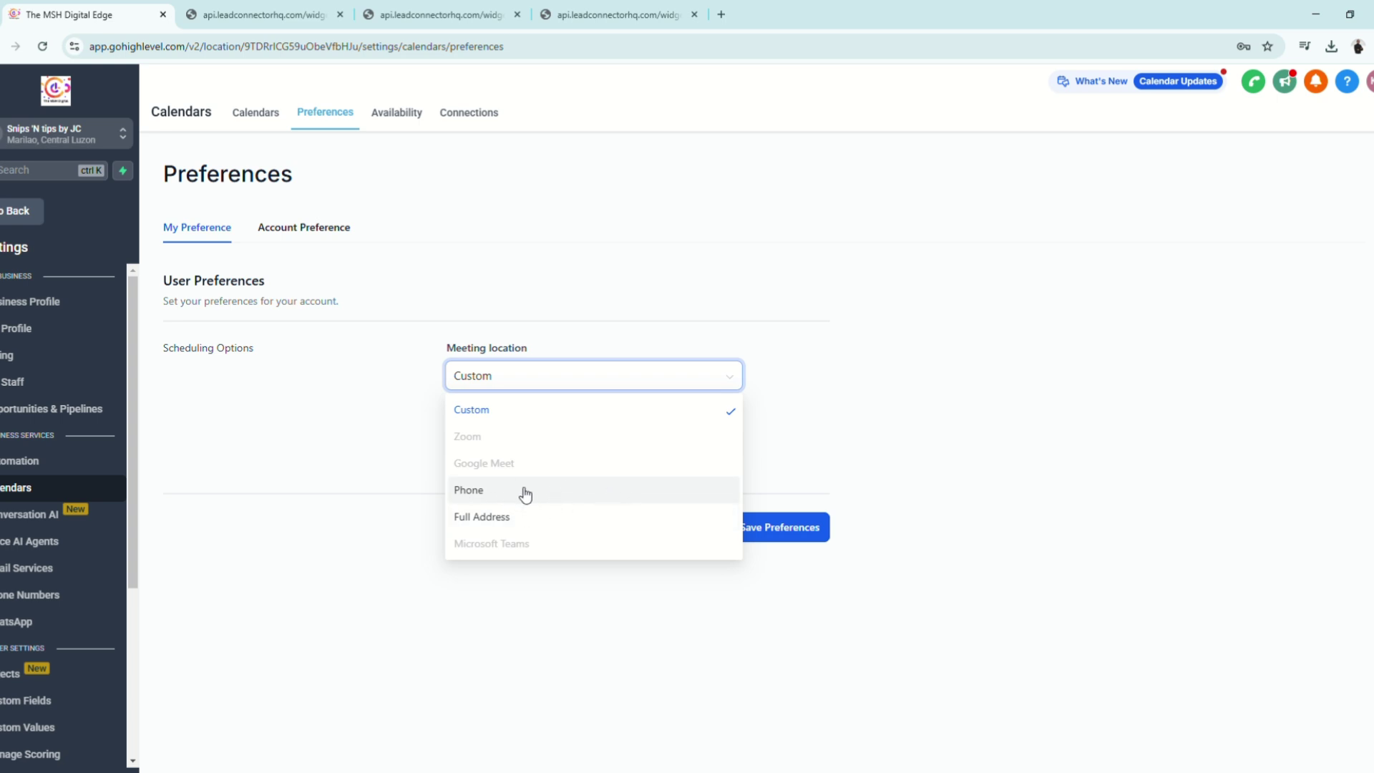
{"action": "left_click", "coordinate": [555, 519]}
{"action": "left_click", "coordinate": [594, 383]}
{"action": "left_click", "coordinate": [505, 419]}
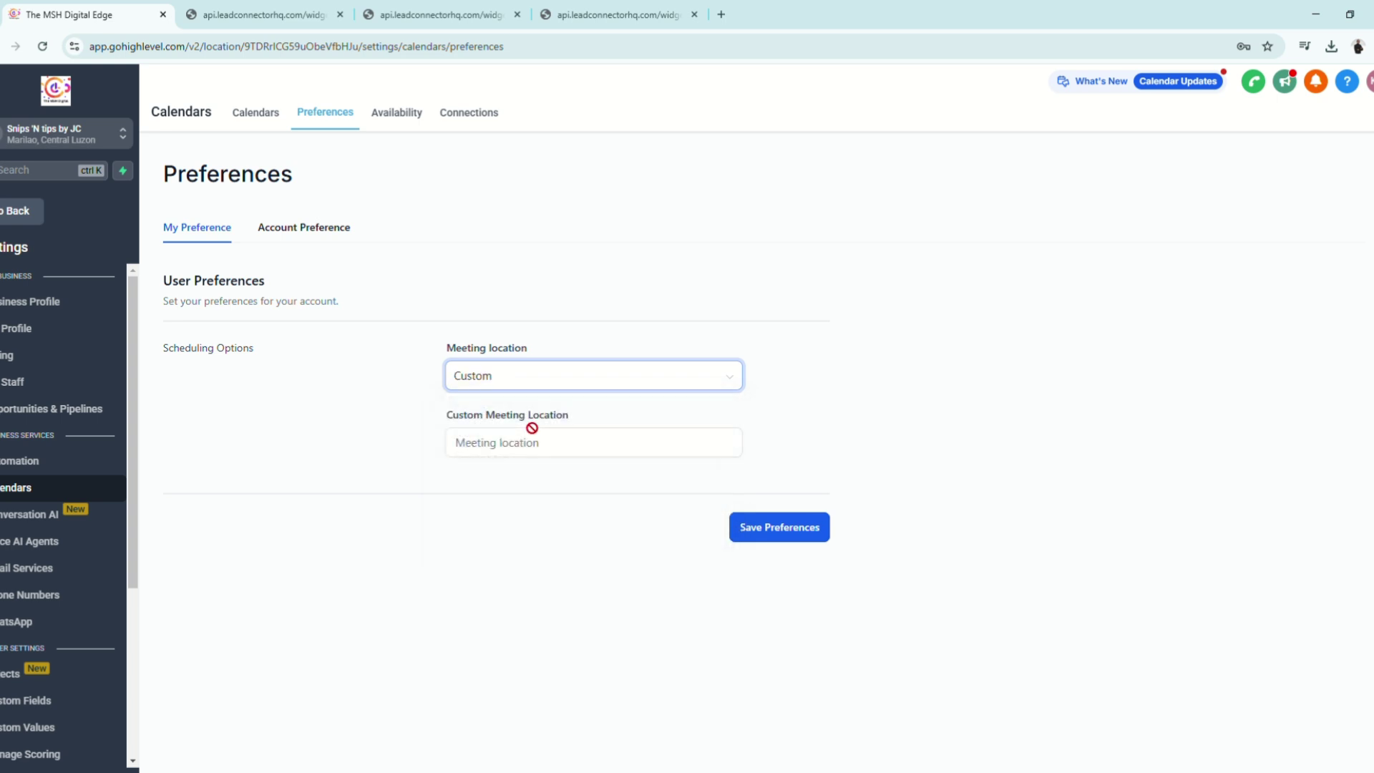
In the account preferences, set the in-app calendar week to start on Sunday.
{"action": "left_click", "coordinate": [322, 234]}
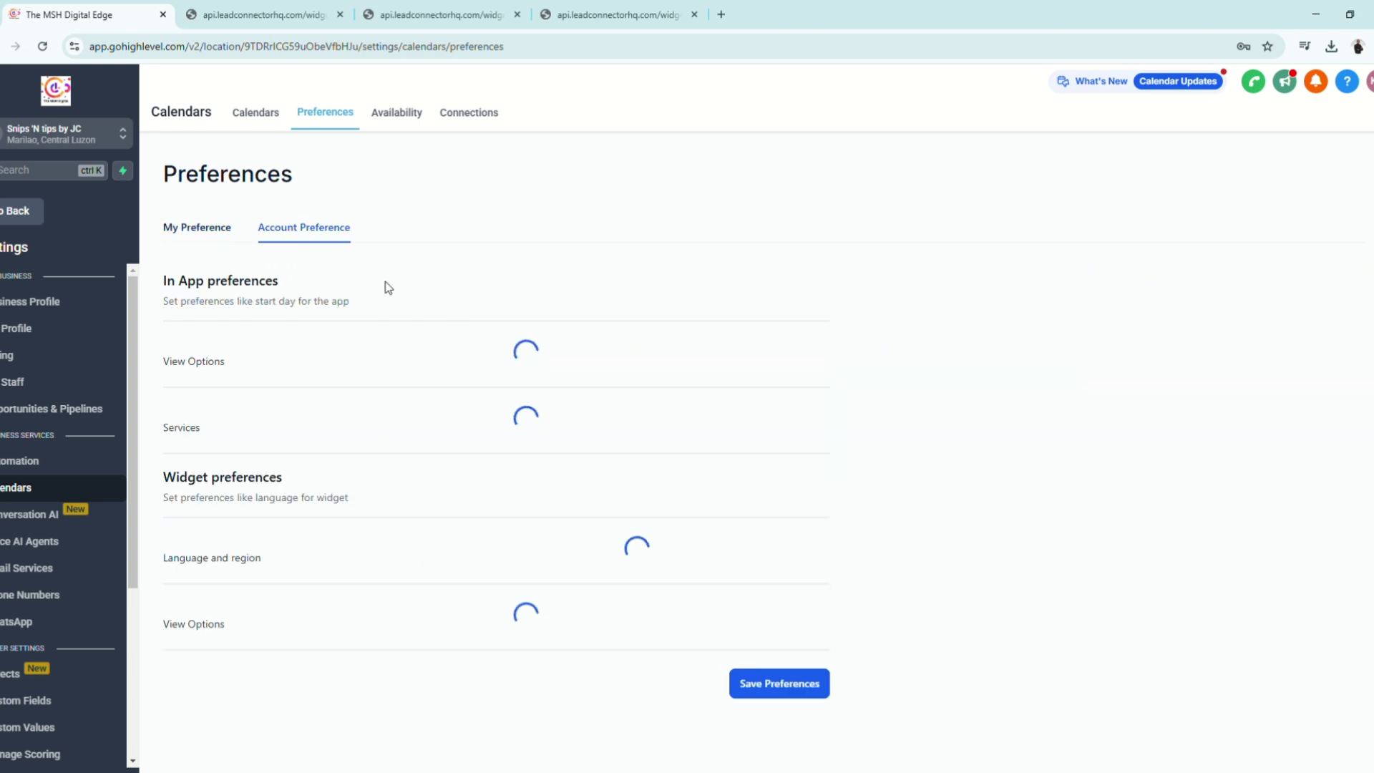
{"action": "left_click", "coordinate": [684, 374]}
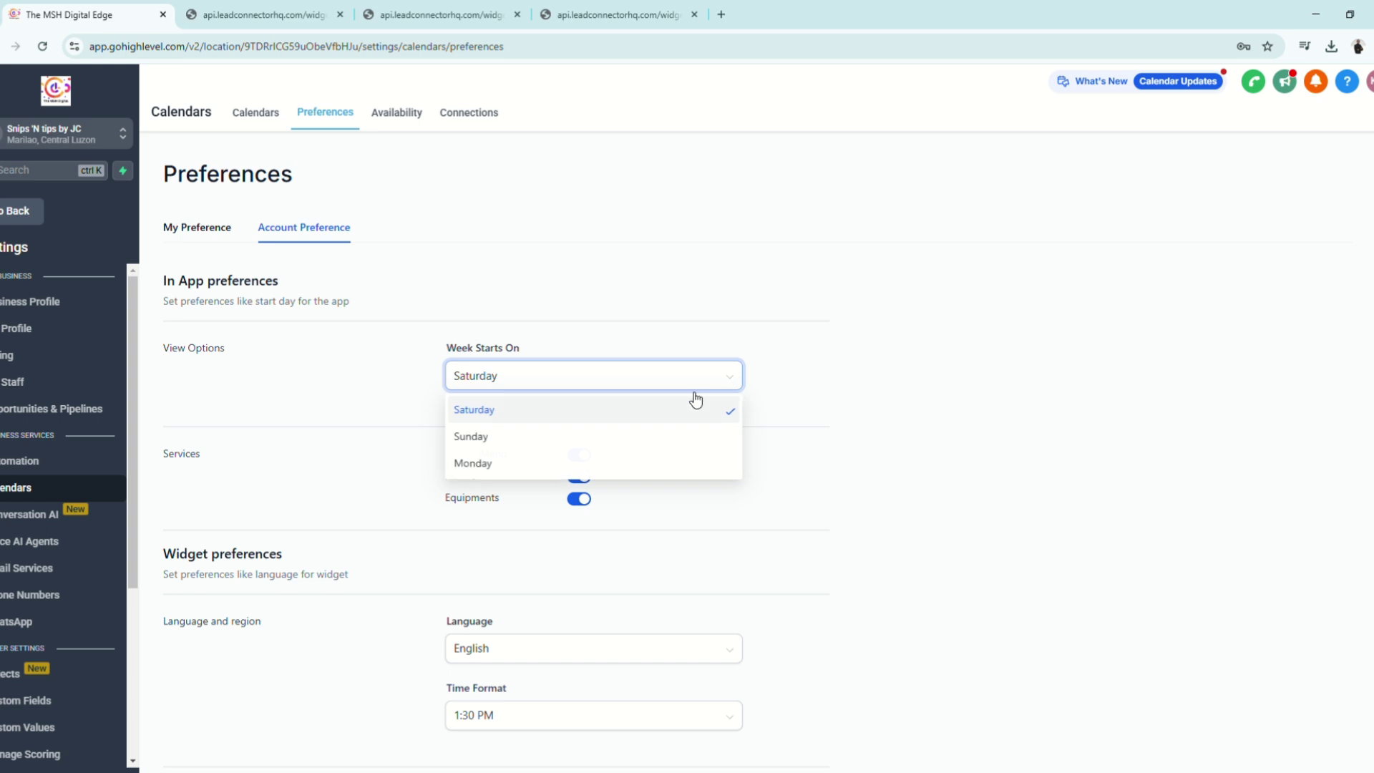
{"action": "left_click", "coordinate": [468, 408]}
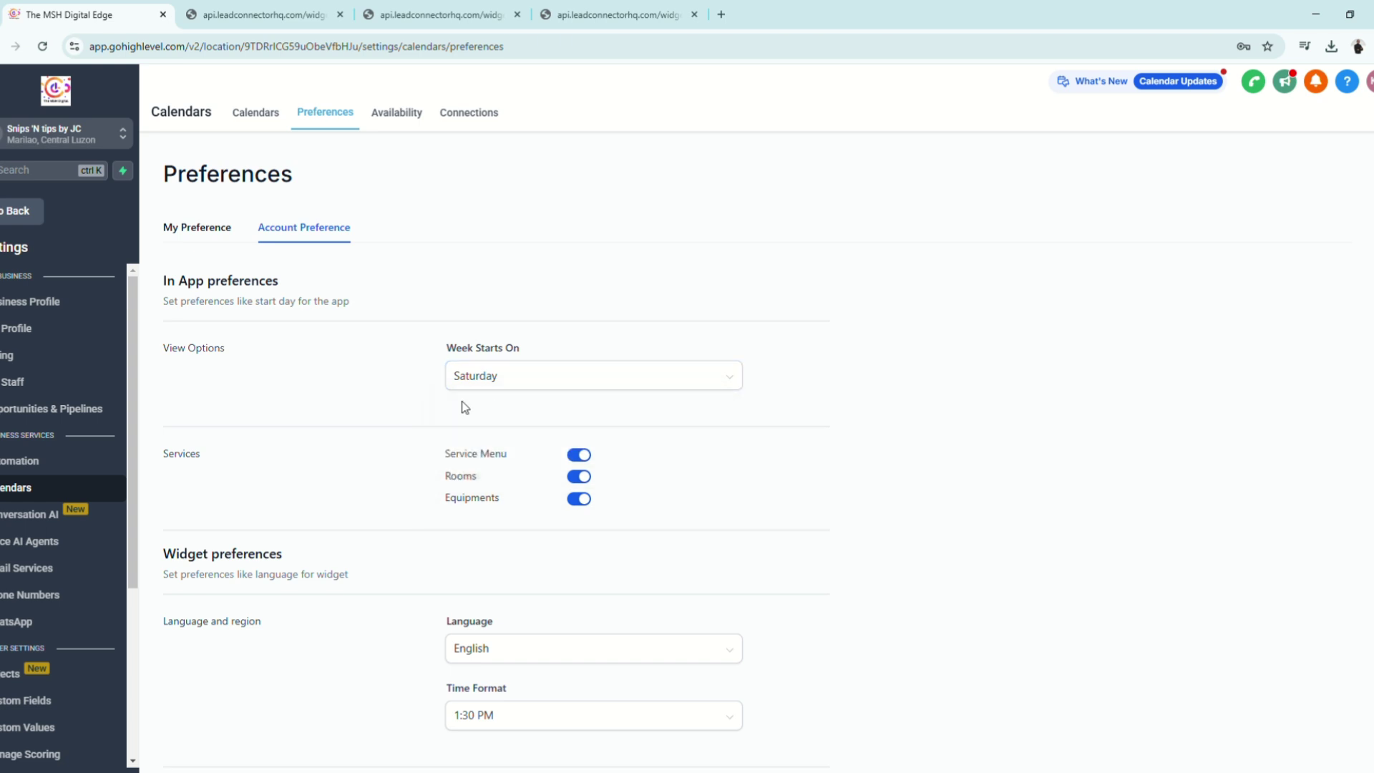
{"action": "left_click", "coordinate": [511, 385]}
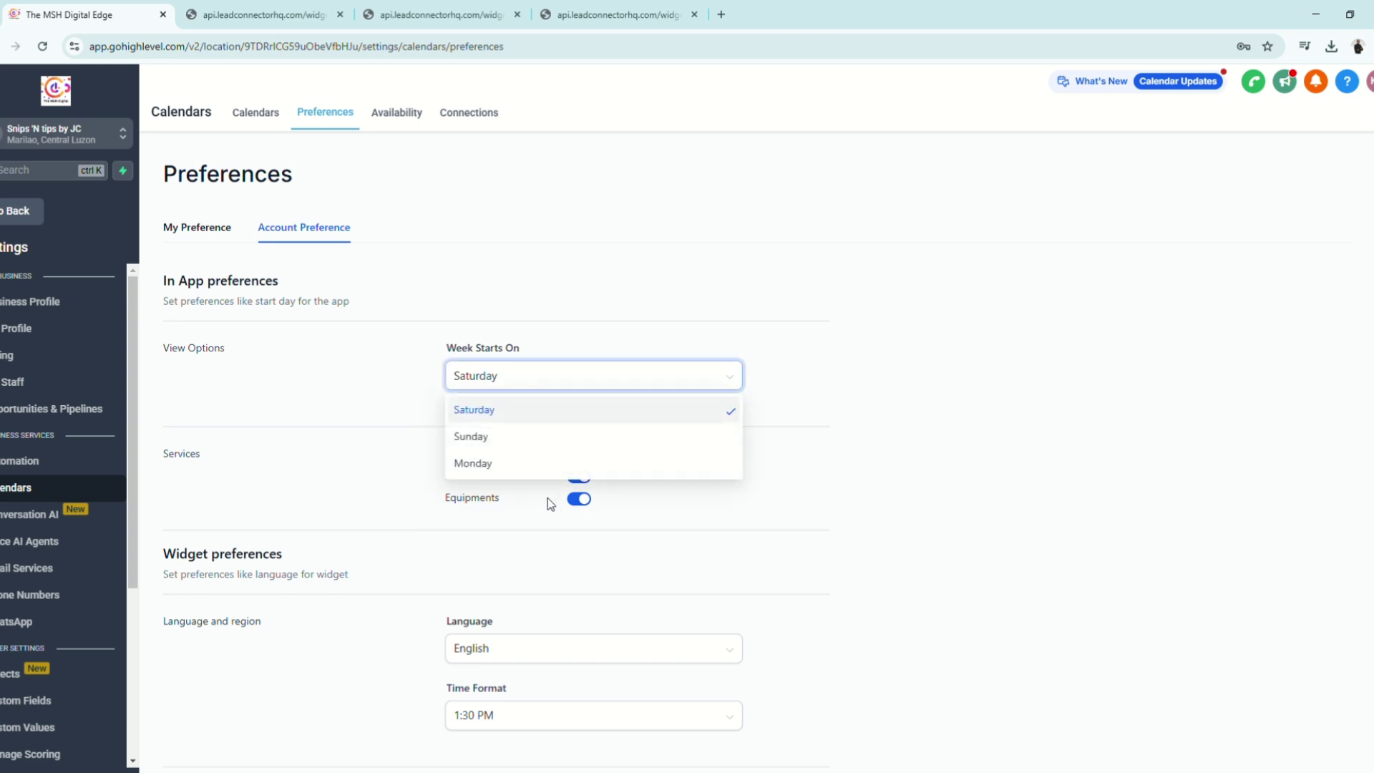
{"action": "left_click", "coordinate": [512, 439]}
{"action": "scroll", "coordinate": [785, 556], "scroll_direction": "down", "scroll_amount": 2}
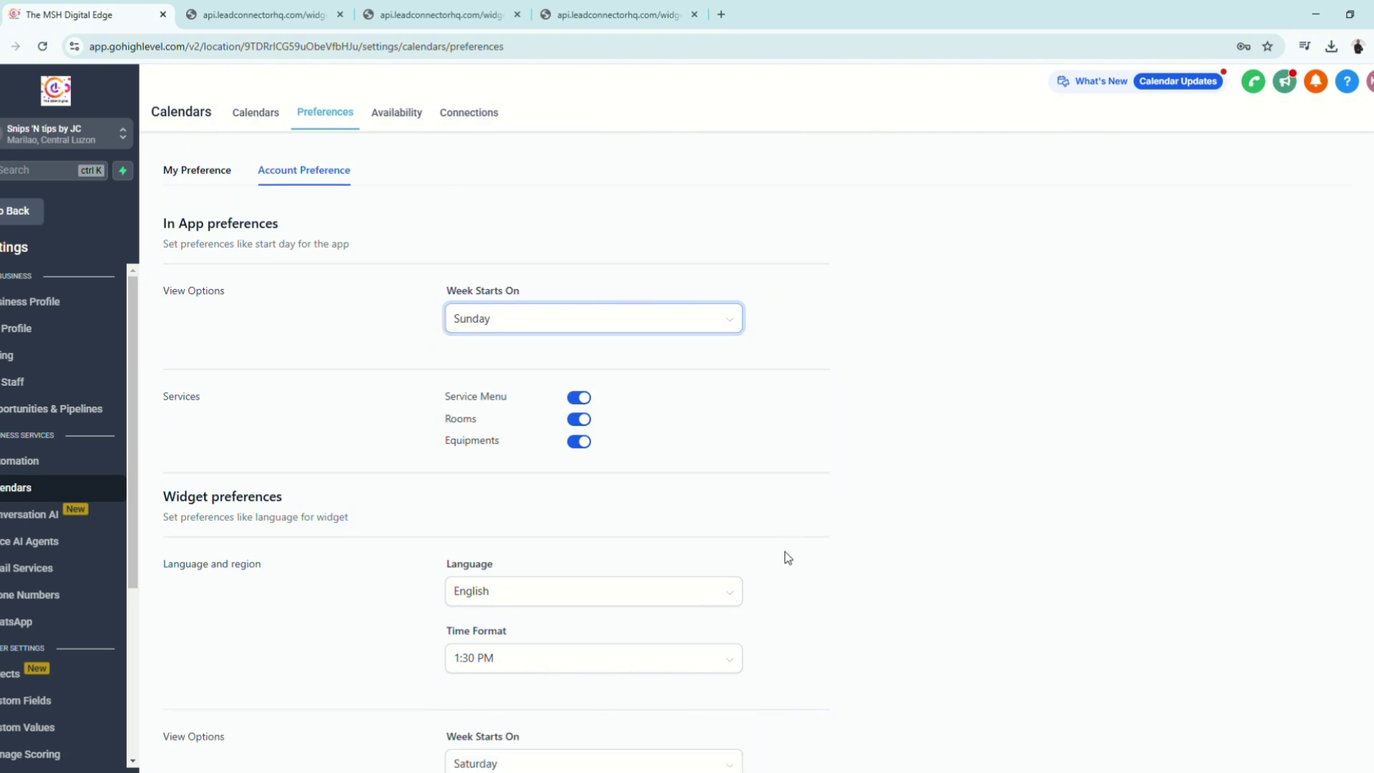
Set the widget's week to start on Sunday and save the account preferences.
{"action": "scroll", "coordinate": [500, 400], "scroll_direction": "down", "scroll_amount": 1}
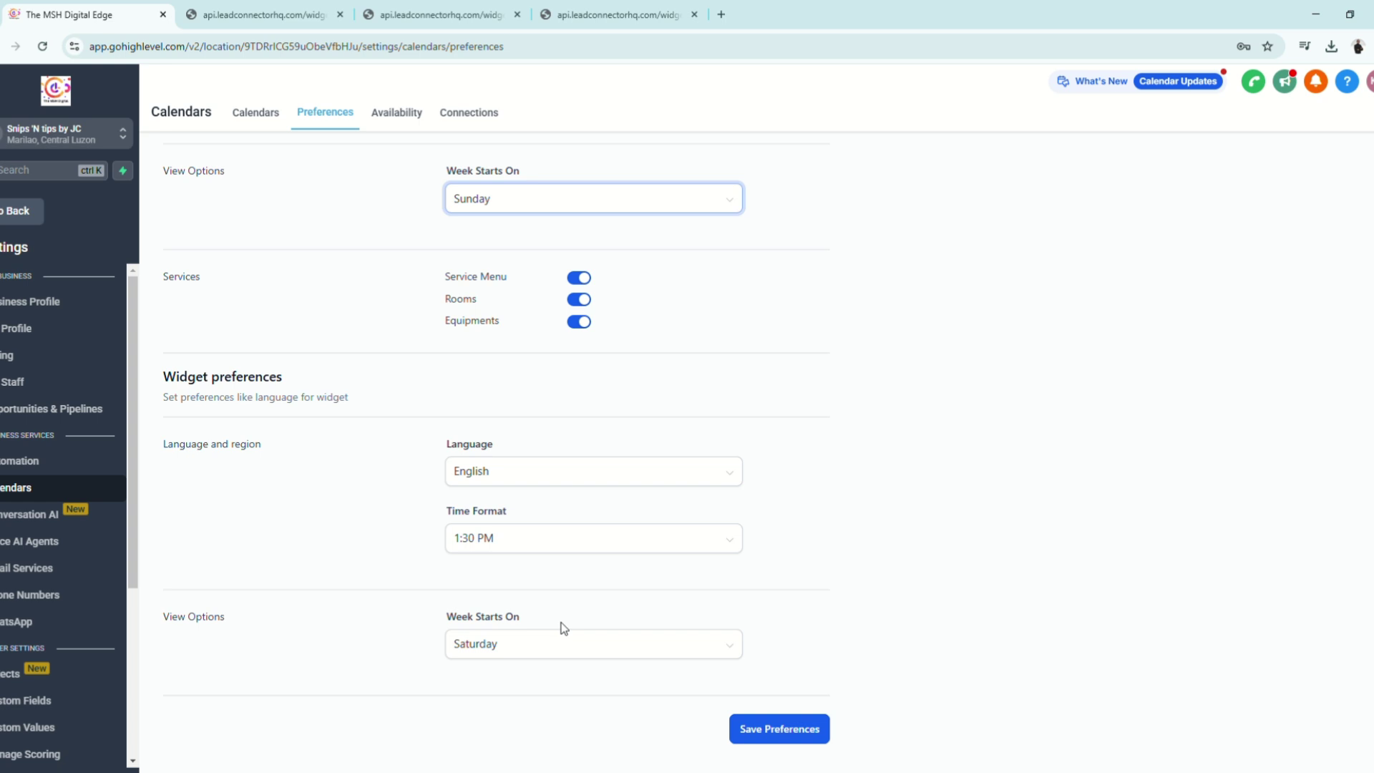
{"action": "left_click", "coordinate": [556, 653]}
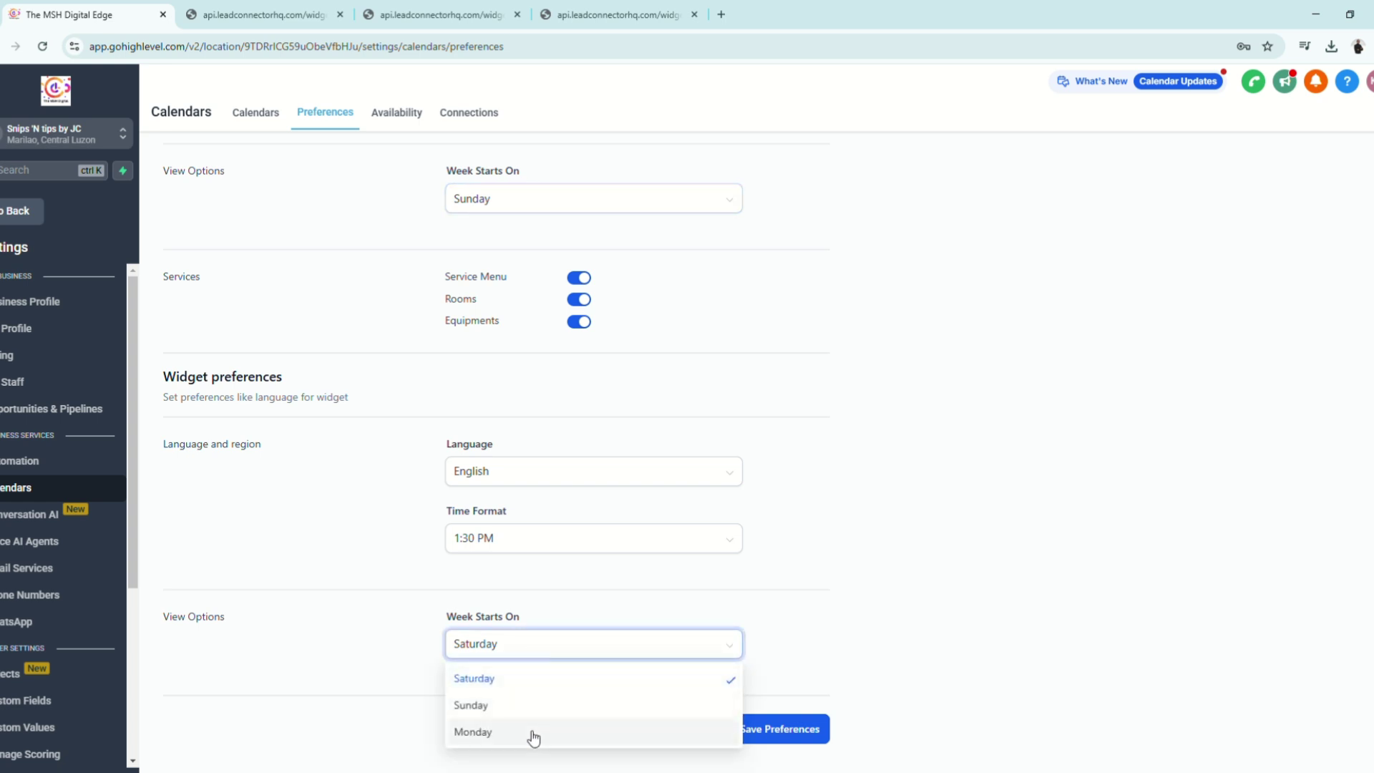
{"action": "left_click", "coordinate": [527, 709]}
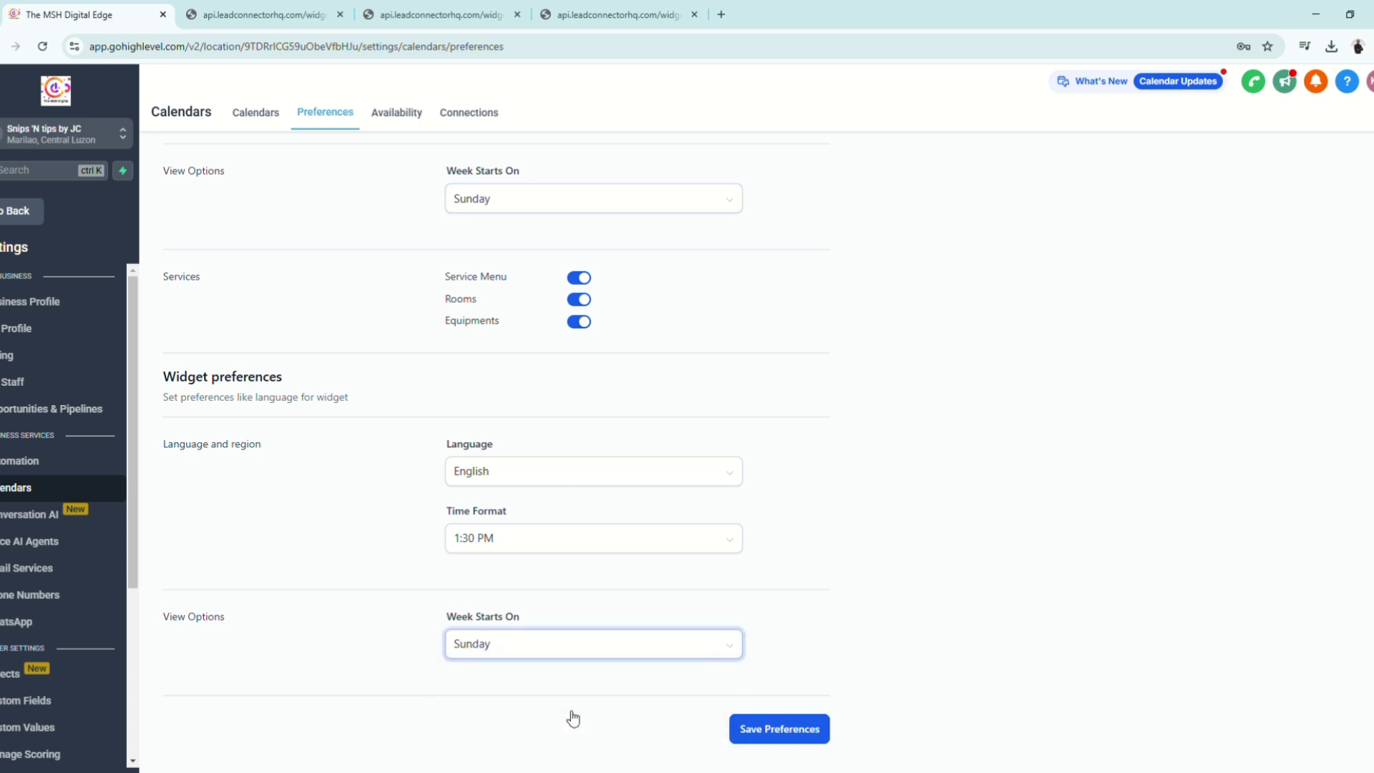
{"action": "scroll", "coordinate": [616, 708], "scroll_direction": "up", "scroll_amount": 3}
{"action": "scroll", "coordinate": [623, 708], "scroll_direction": "down", "scroll_amount": 3}
{"action": "left_click", "coordinate": [823, 737]}
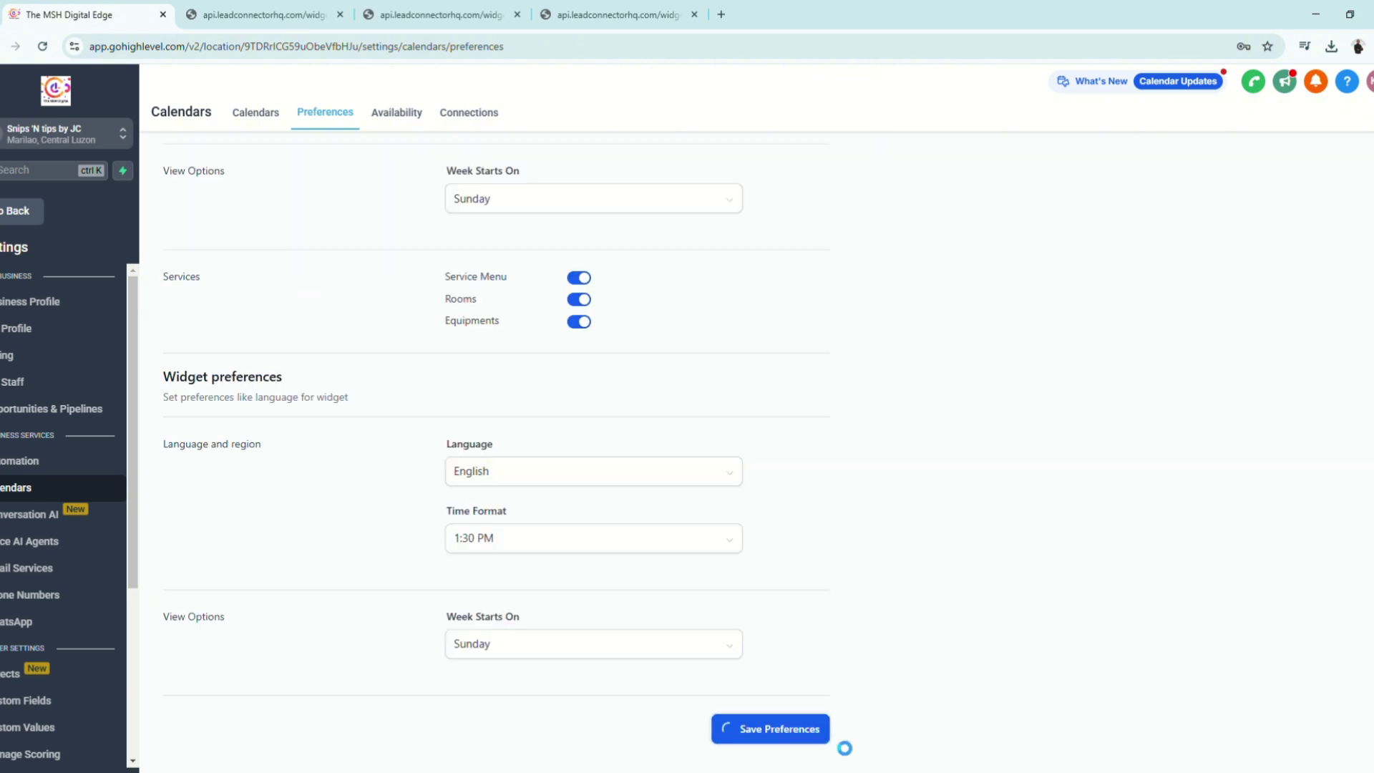
In the availability settings, set the end of Monday's working hours to 05:00 PM.
{"action": "left_click", "coordinate": [398, 114]}
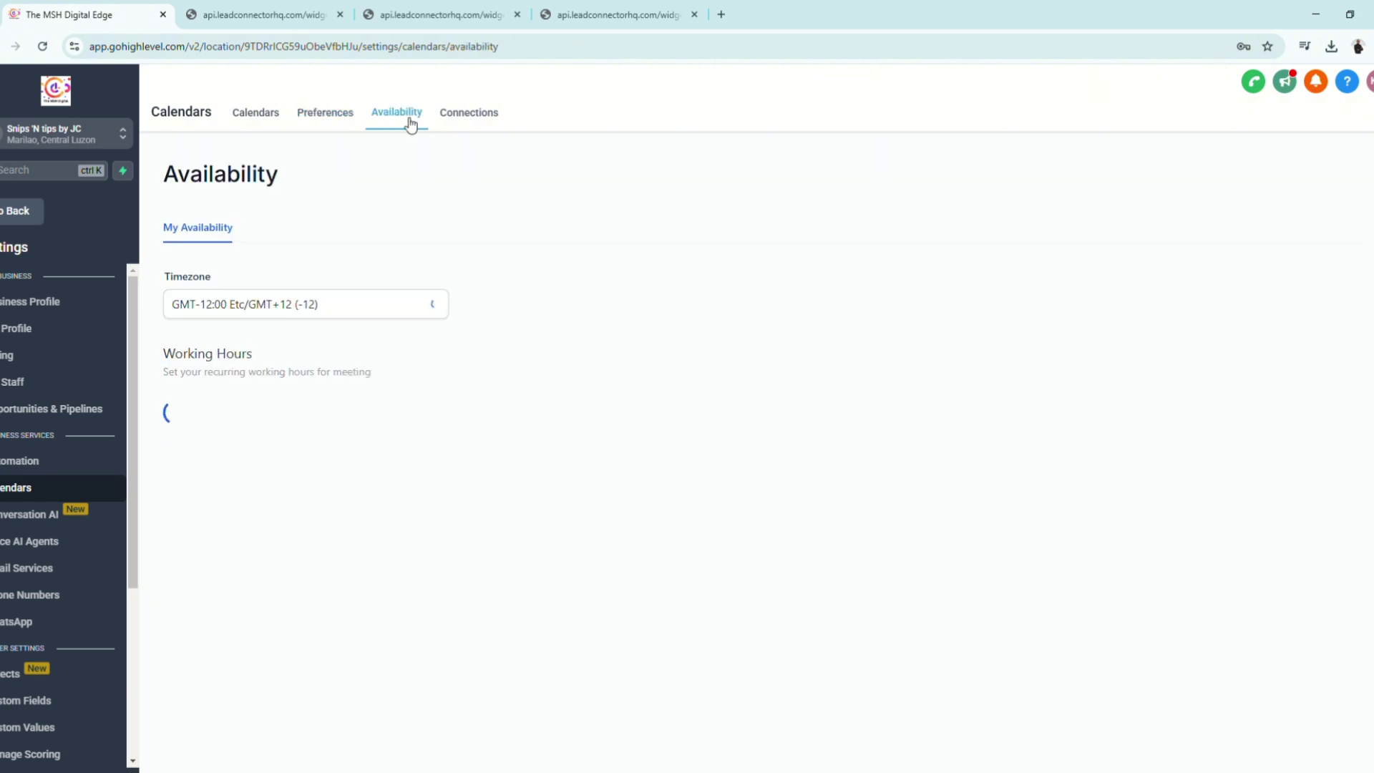
{"action": "scroll", "coordinate": [618, 503], "scroll_direction": "down", "scroll_amount": 2}
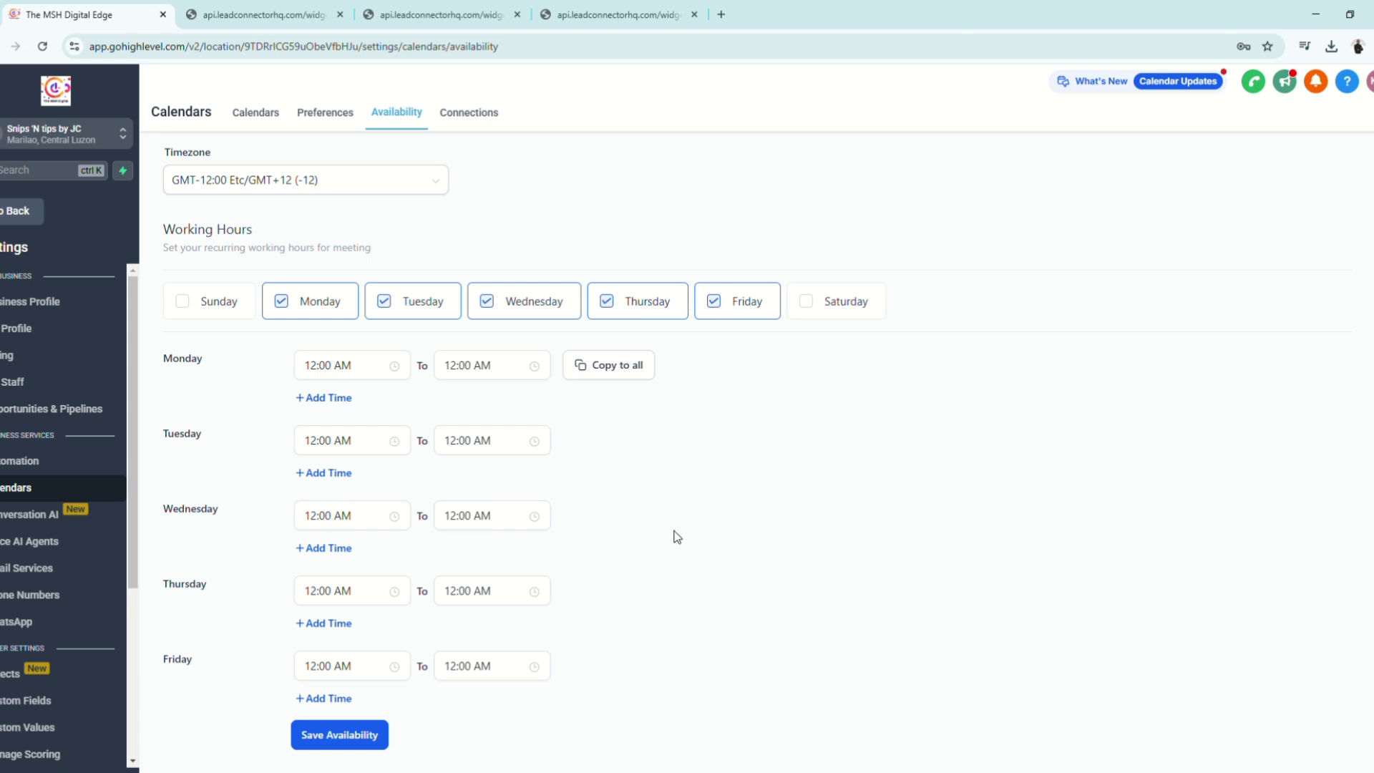
{"action": "left_click", "coordinate": [504, 366]}
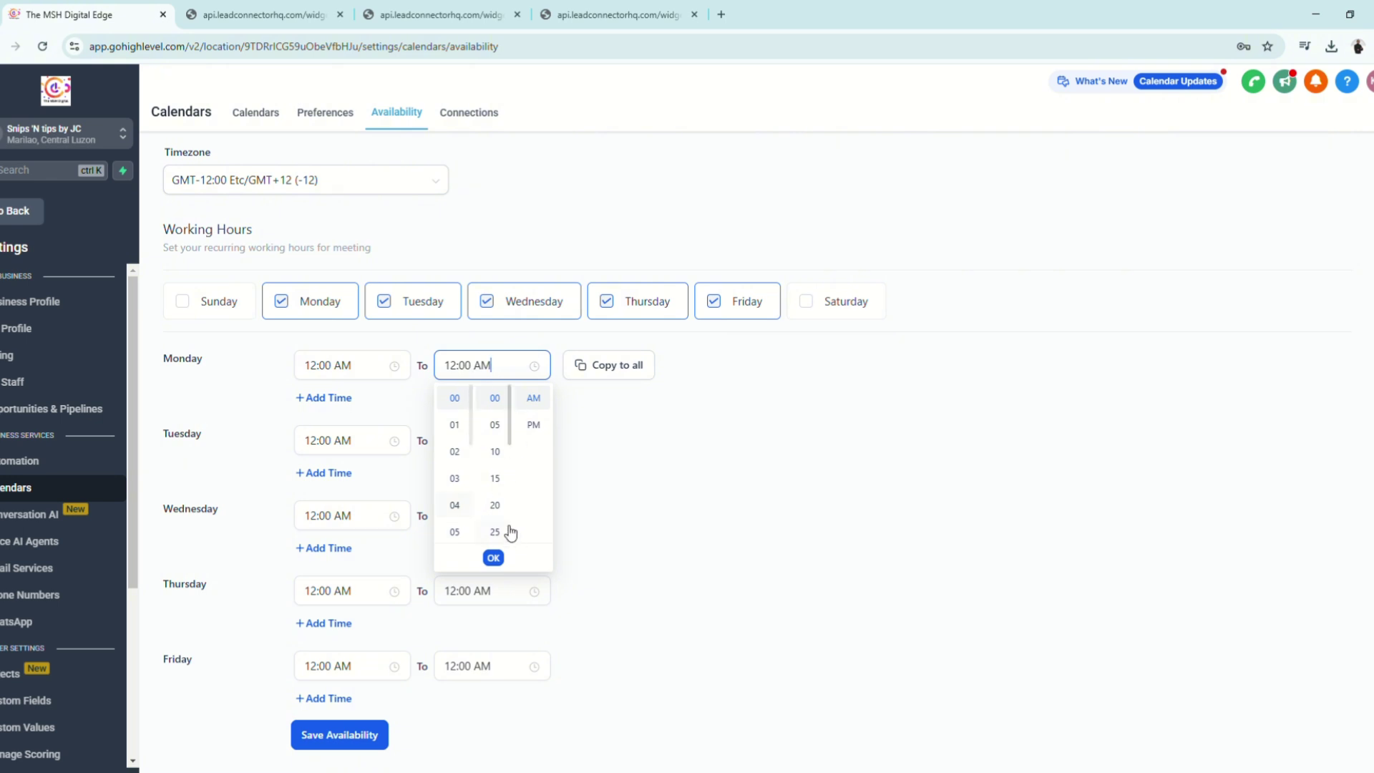
{"action": "left_click", "coordinate": [455, 532]}
{"action": "left_click", "coordinate": [532, 426]}
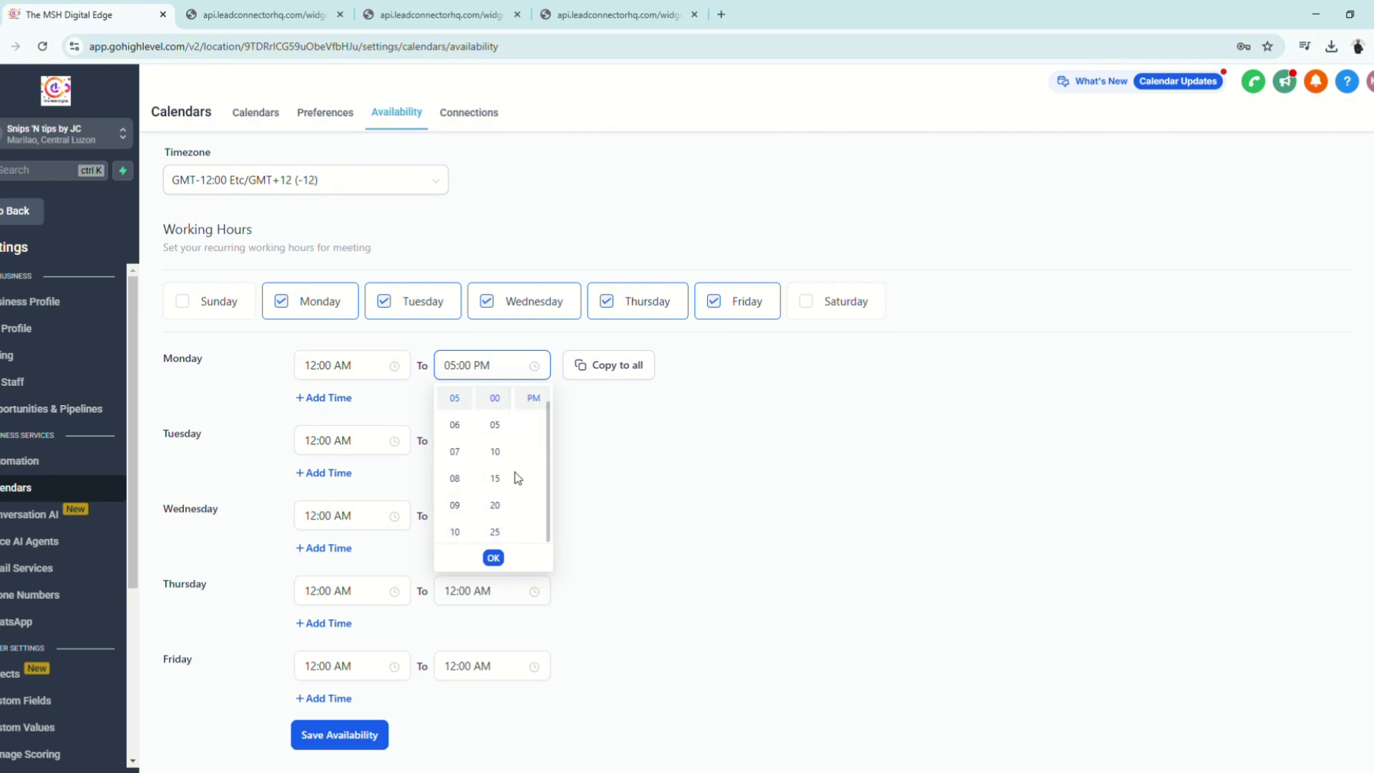
{"action": "left_click", "coordinate": [492, 557]}
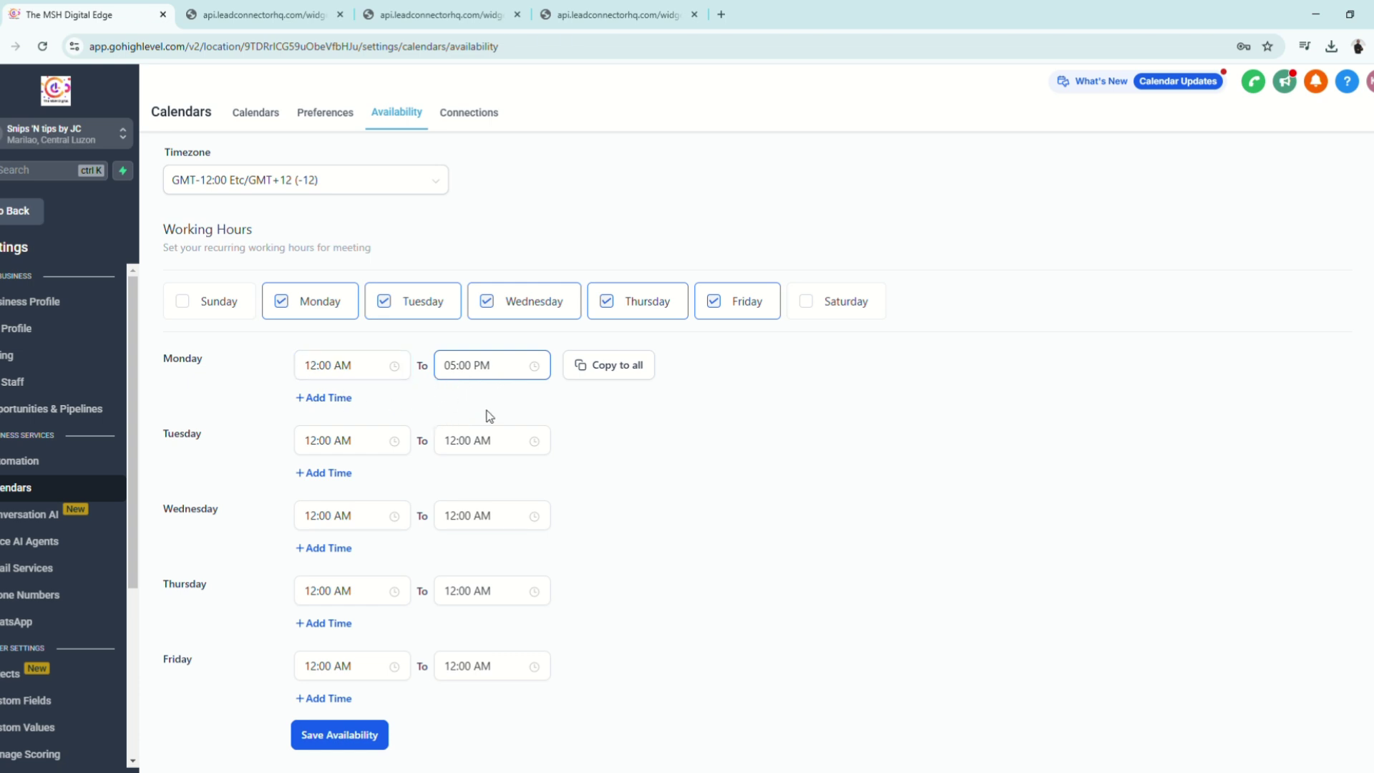
Set the start of Monday's working hours to 08:00 AM.
{"action": "left_click", "coordinate": [361, 370]}
{"action": "scroll", "coordinate": [311, 527], "scroll_direction": "down", "scroll_amount": 2}
{"action": "scroll", "coordinate": [315, 512], "scroll_direction": "up", "scroll_amount": 1}
{"action": "left_click", "coordinate": [316, 483]}
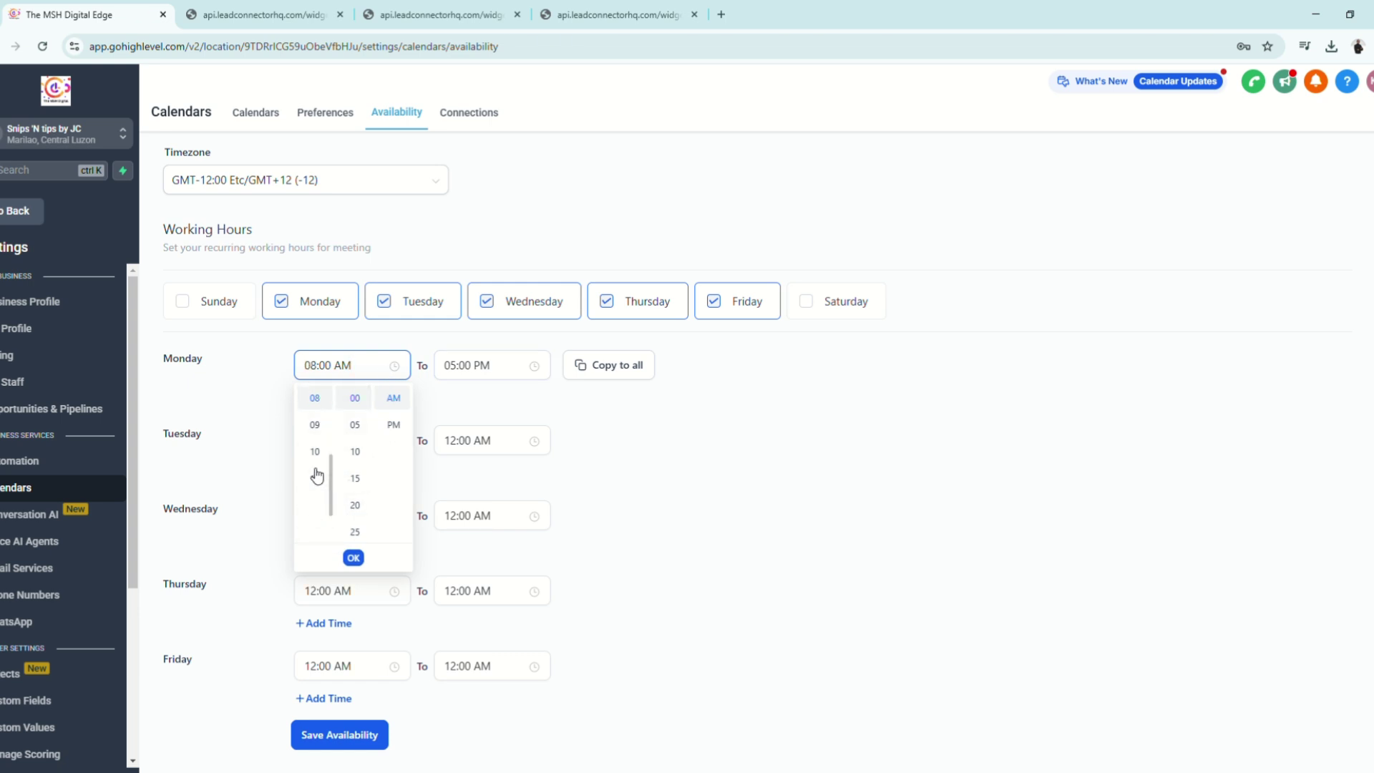
{"action": "left_click", "coordinate": [353, 558]}
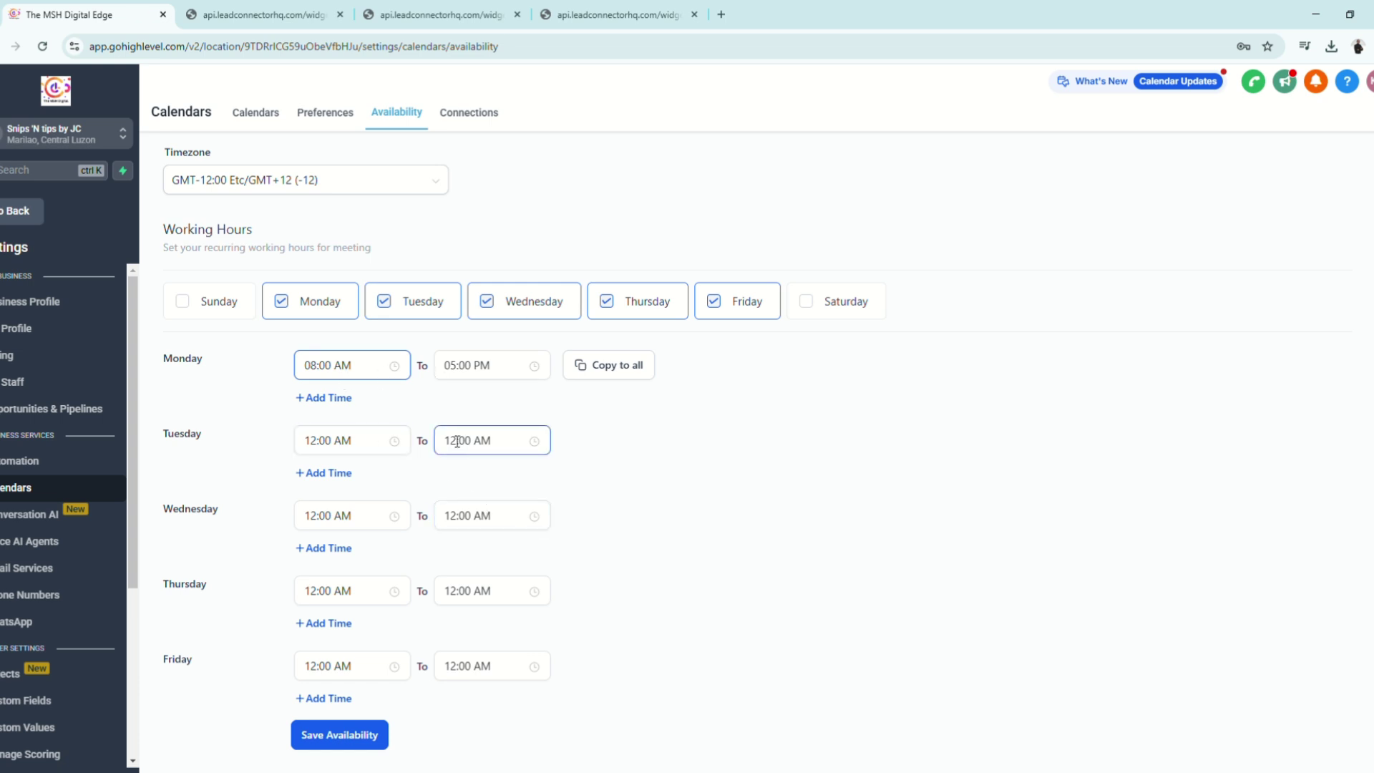
Examine which third-party calendars and video conferencing services can be added under the calendar connections.
{"action": "left_click", "coordinate": [468, 112]}
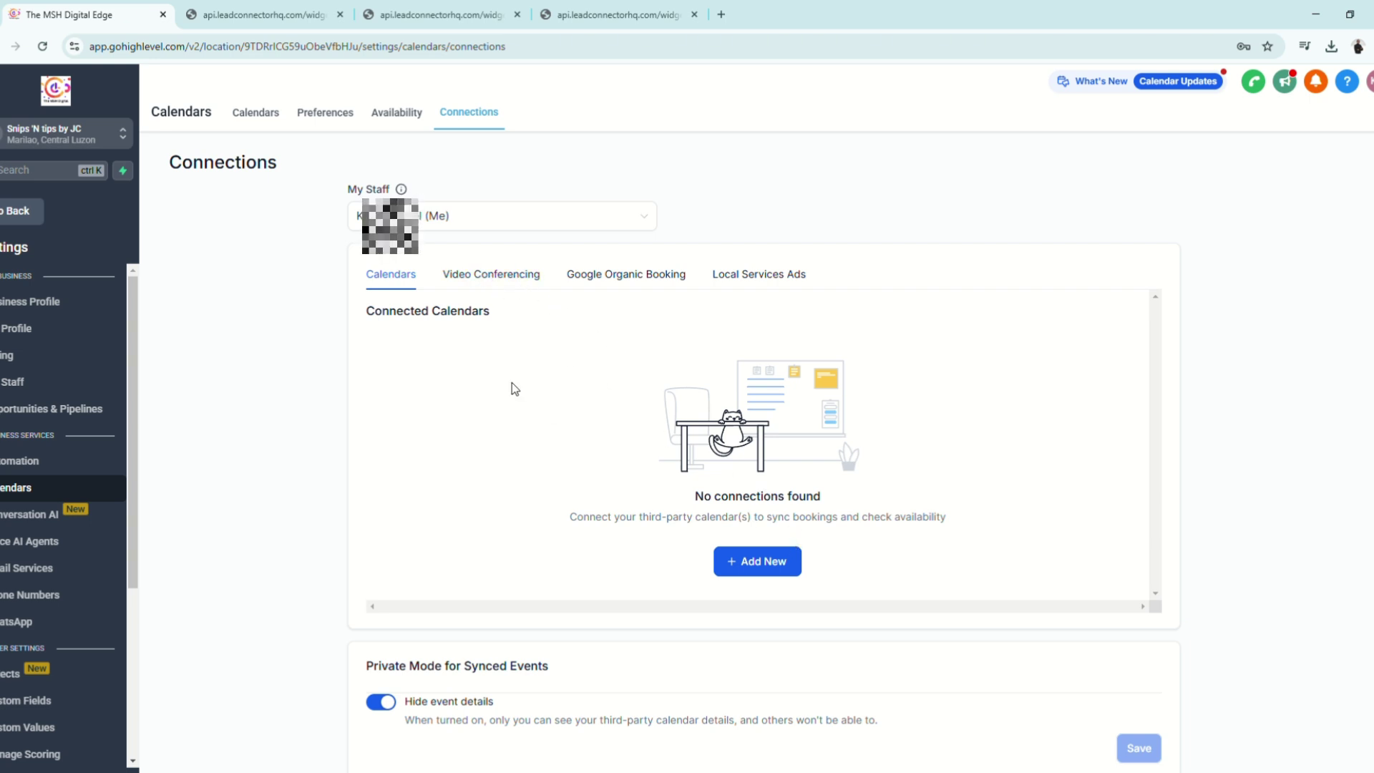
{"action": "left_click", "coordinate": [773, 569]}
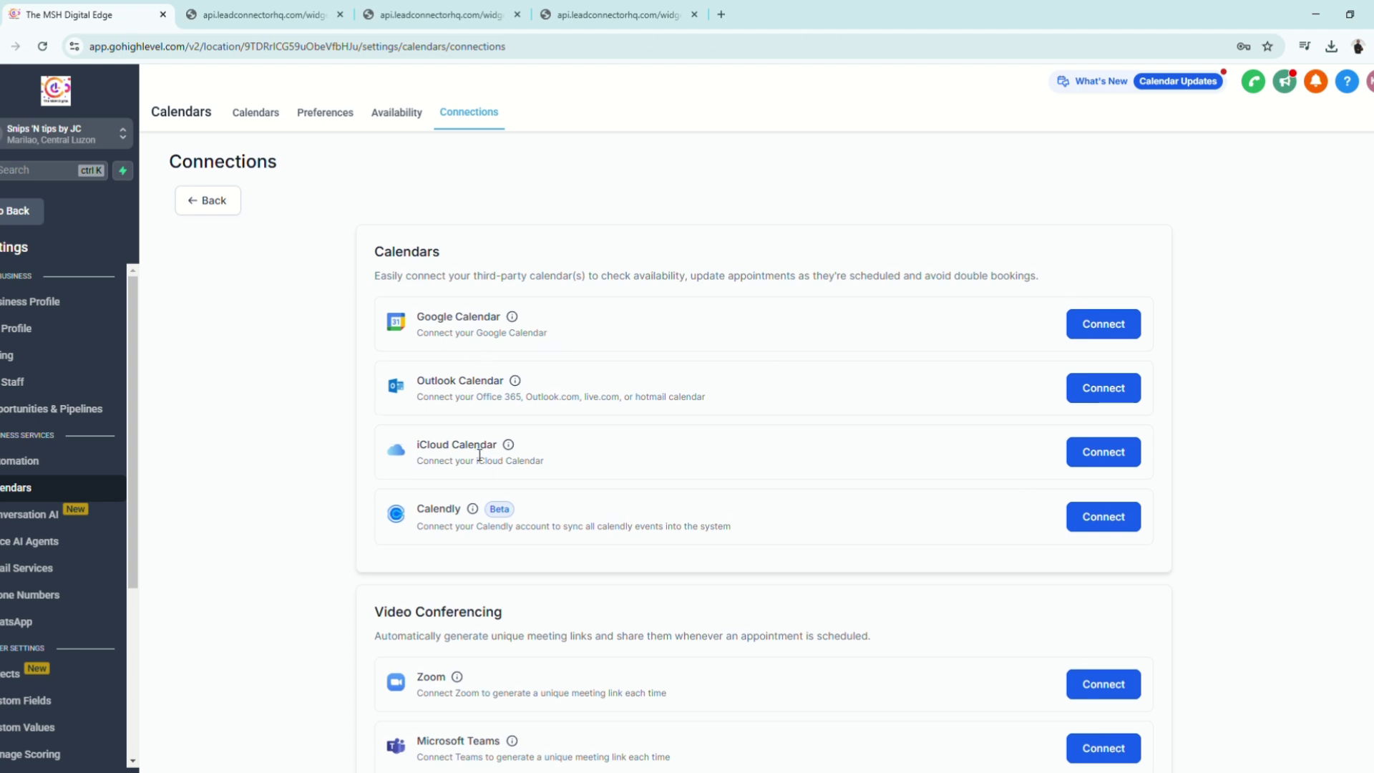
{"action": "scroll", "coordinate": [479, 455], "scroll_direction": "down", "scroll_amount": 1}
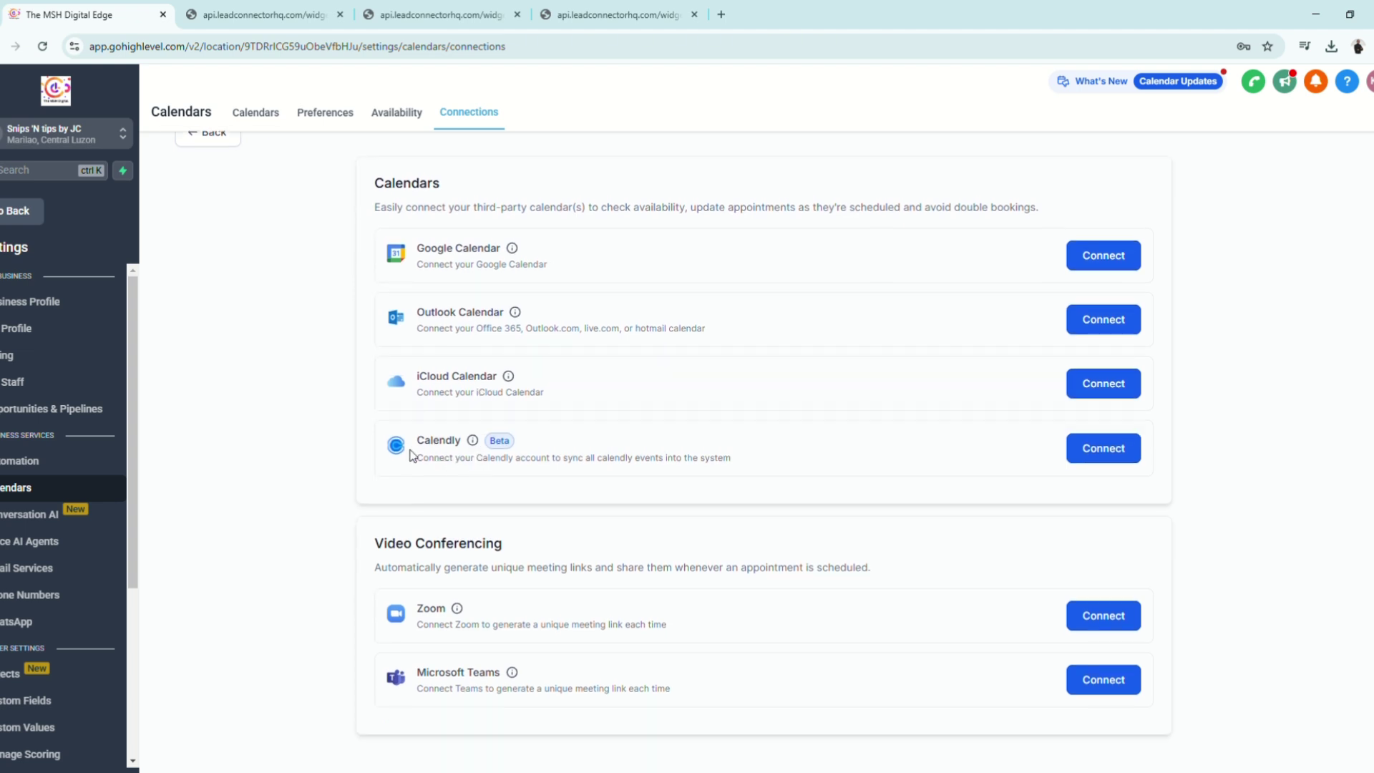
{"action": "scroll", "coordinate": [436, 423], "scroll_direction": "up", "scroll_amount": 1}
{"action": "left_click", "coordinate": [227, 210]}
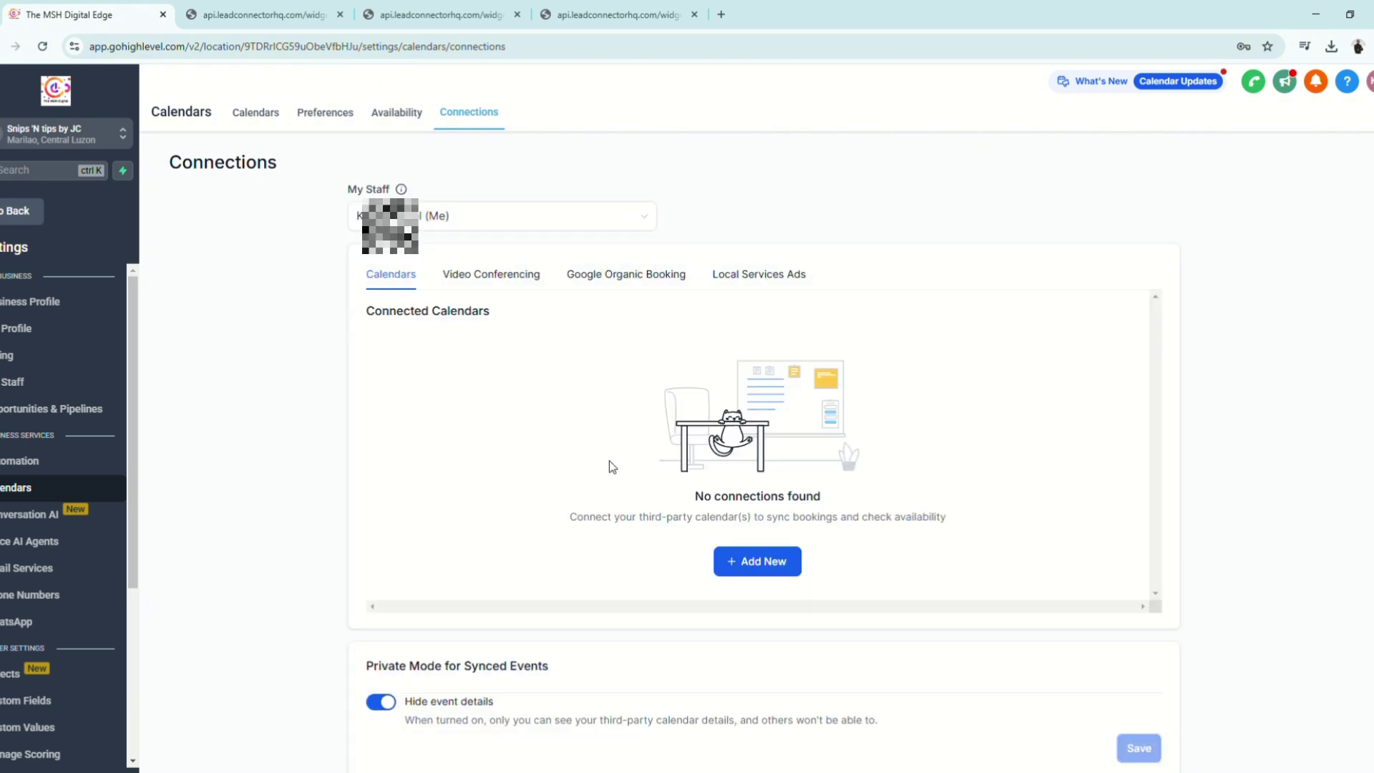
Examine the connection options for Video Conferencing, Google Organic Booking and Local Services Ads.
{"action": "left_click", "coordinate": [481, 276]}
{"action": "left_click", "coordinate": [769, 567]}
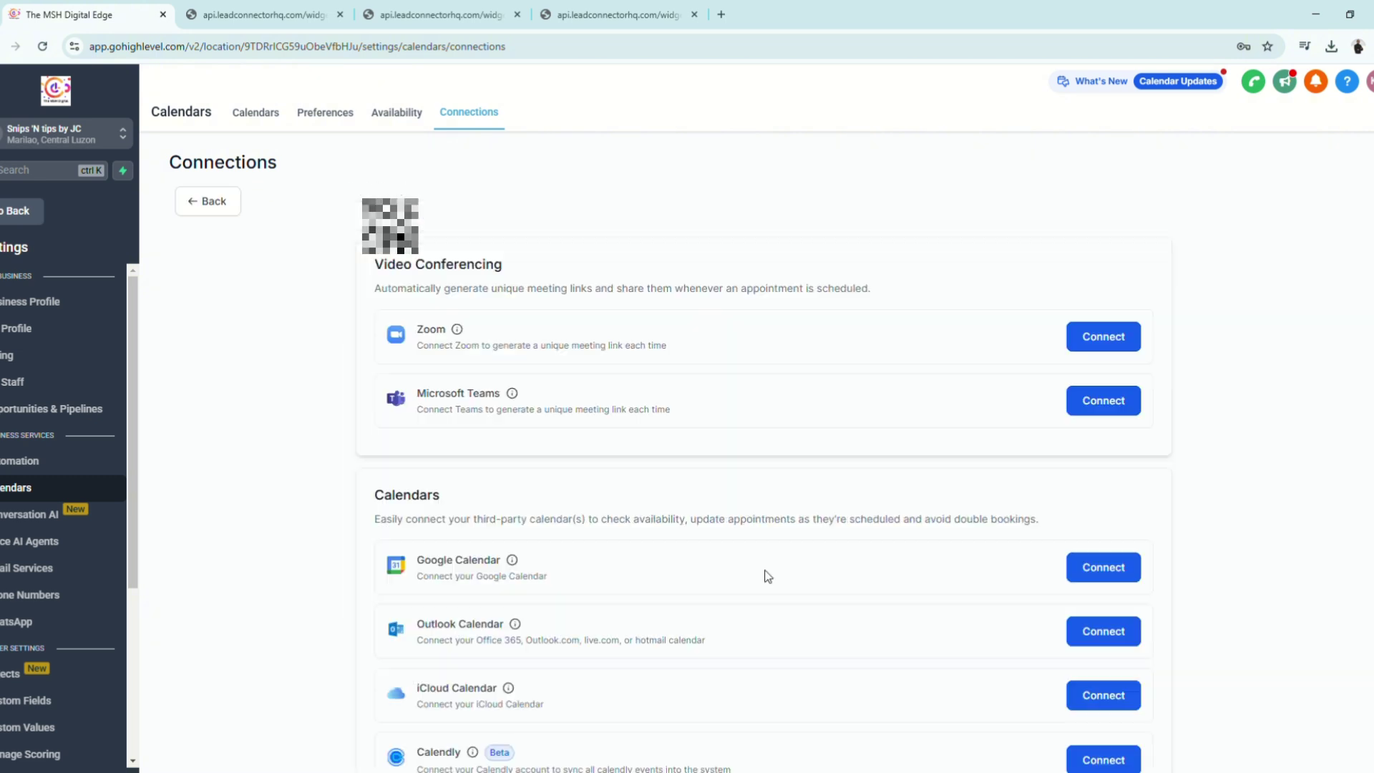
{"action": "left_click", "coordinate": [215, 209]}
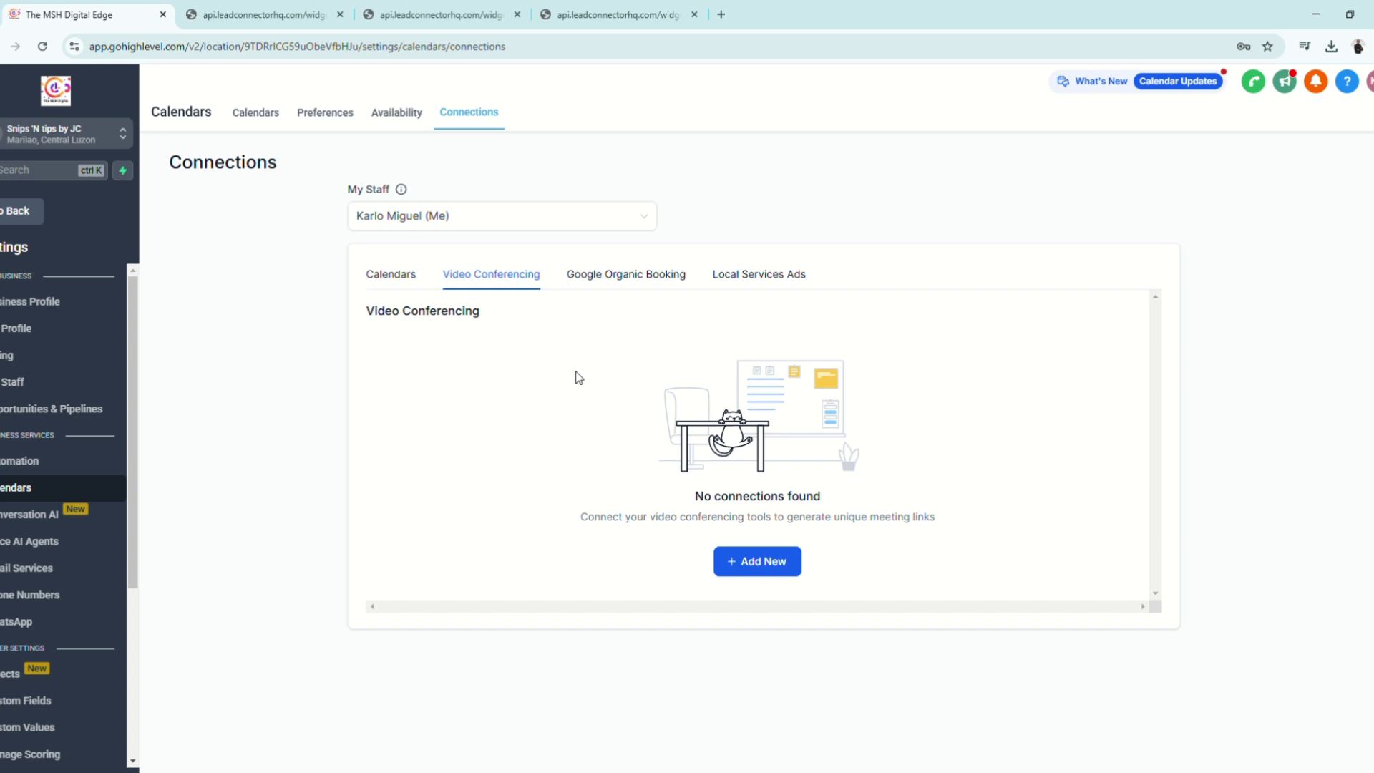
{"action": "left_click", "coordinate": [648, 277]}
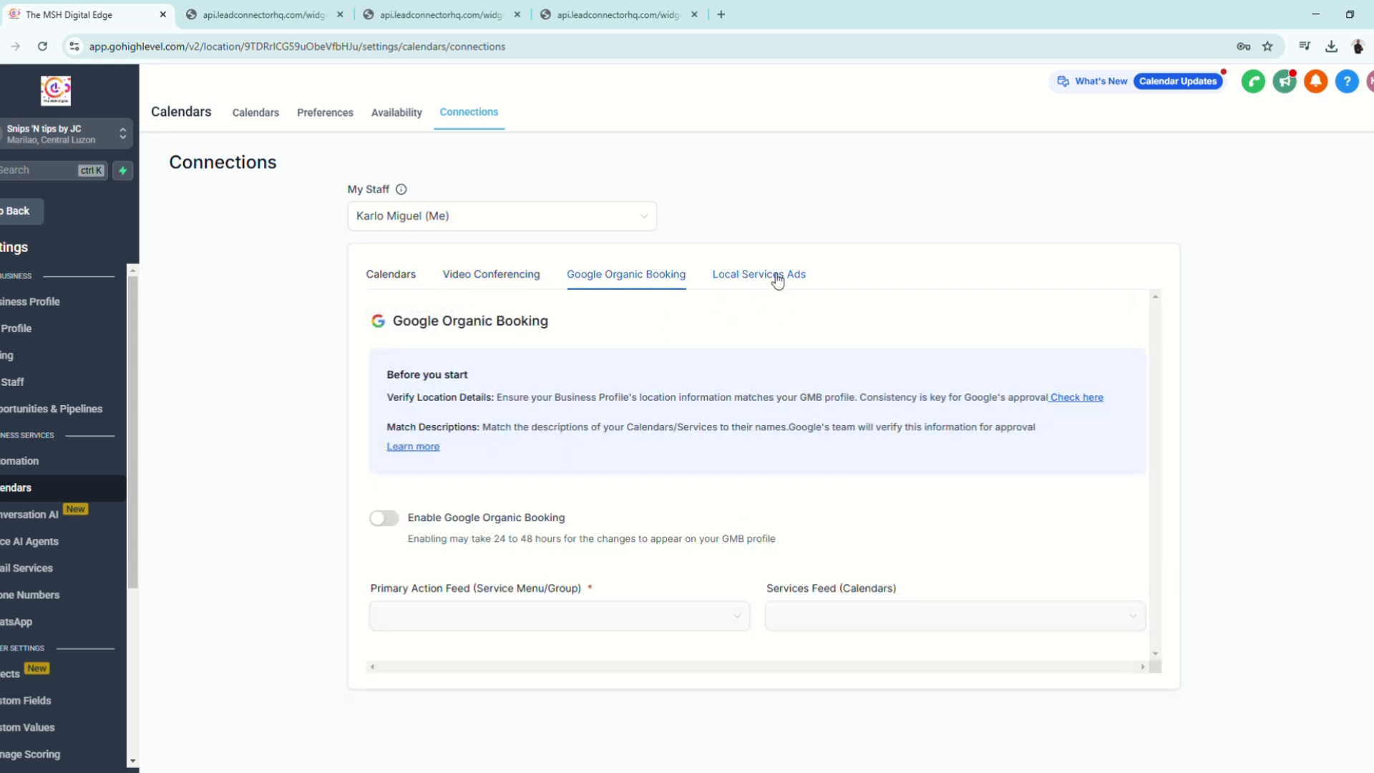
{"action": "left_click", "coordinate": [777, 279]}
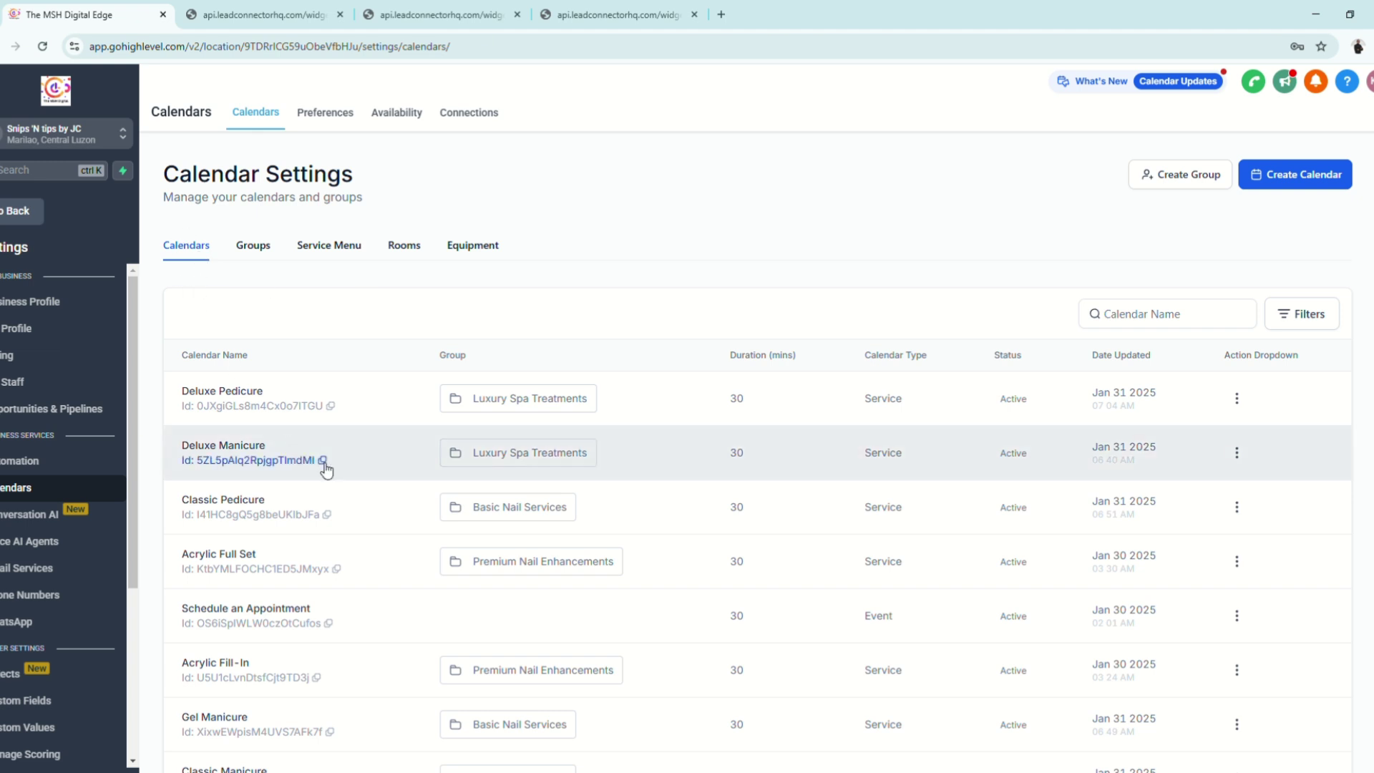
On the Deluxe Pedicure booking page, choose the 08:00 AM slot on Monday, February 3, 2025, proceed to the details form, and close the page.
{"action": "scroll", "coordinate": [324, 466], "scroll_direction": "down", "scroll_amount": 2}
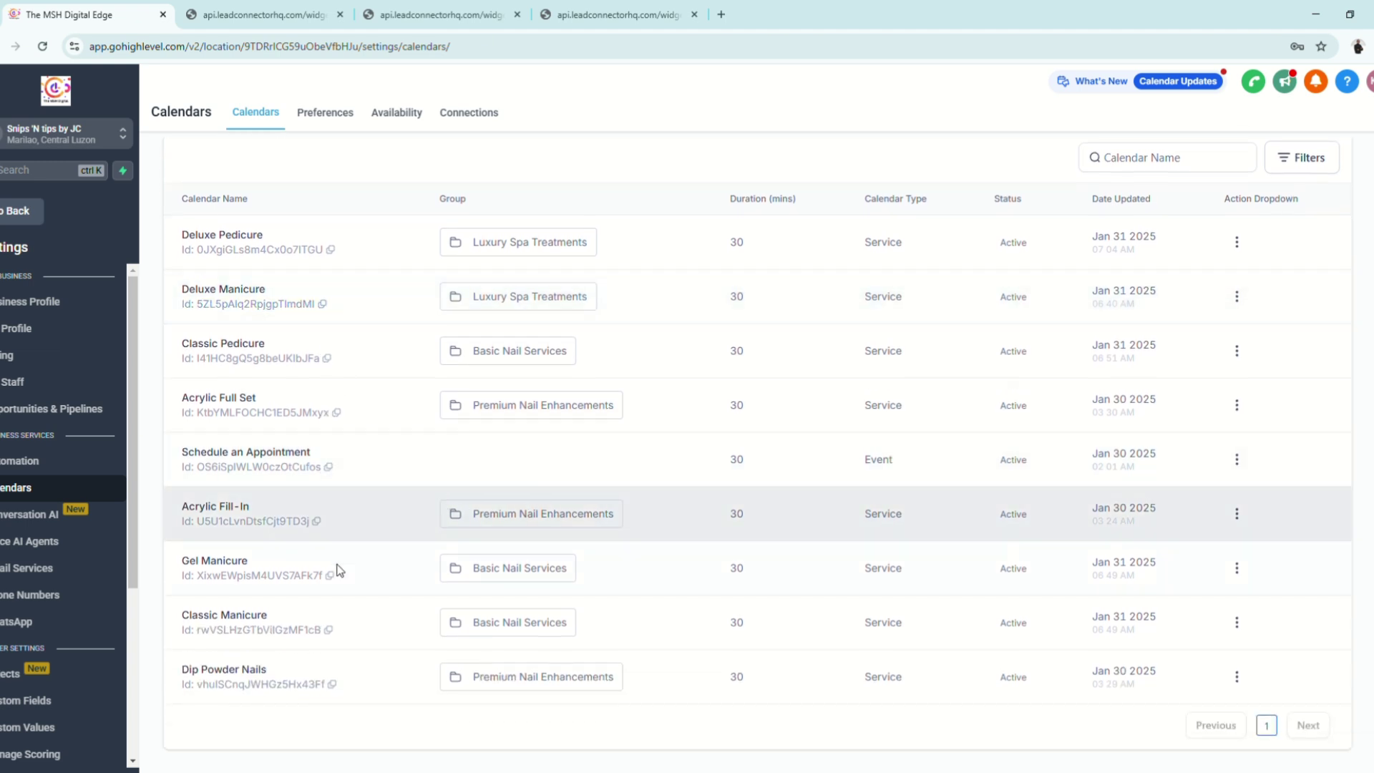
{"action": "scroll", "coordinate": [337, 569], "scroll_direction": "up", "scroll_amount": 2}
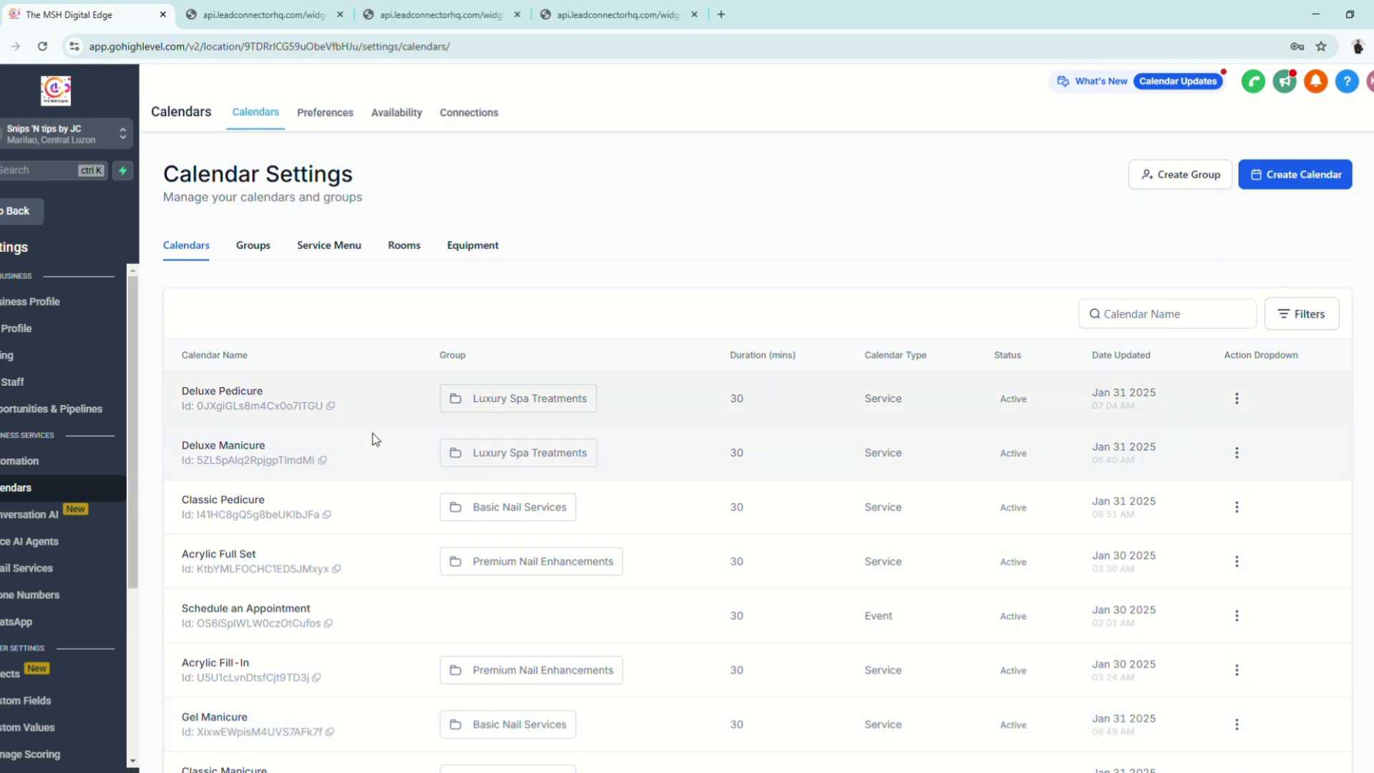
{"action": "scroll", "coordinate": [543, 516], "scroll_direction": "down", "scroll_amount": 1}
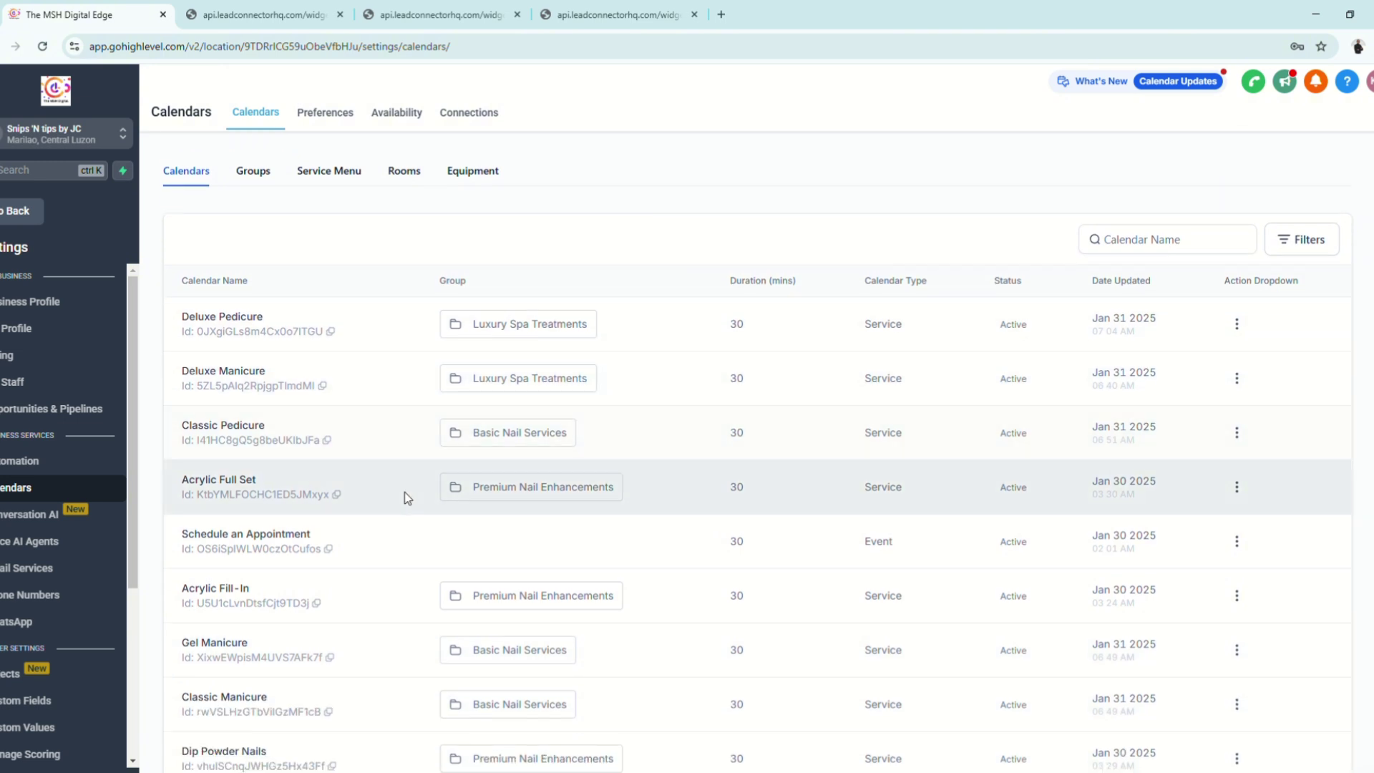
{"action": "left_click", "coordinate": [252, 13]}
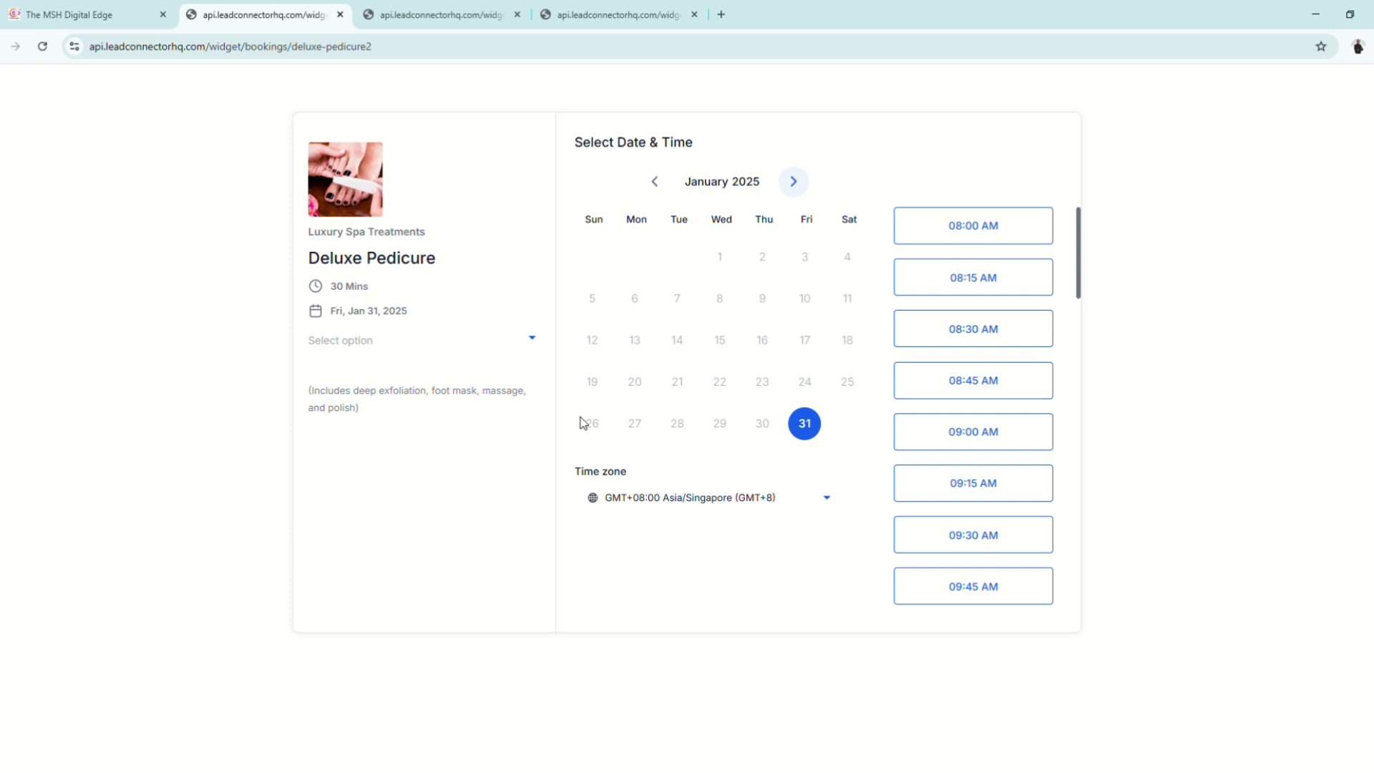
{"action": "left_click", "coordinate": [791, 182]}
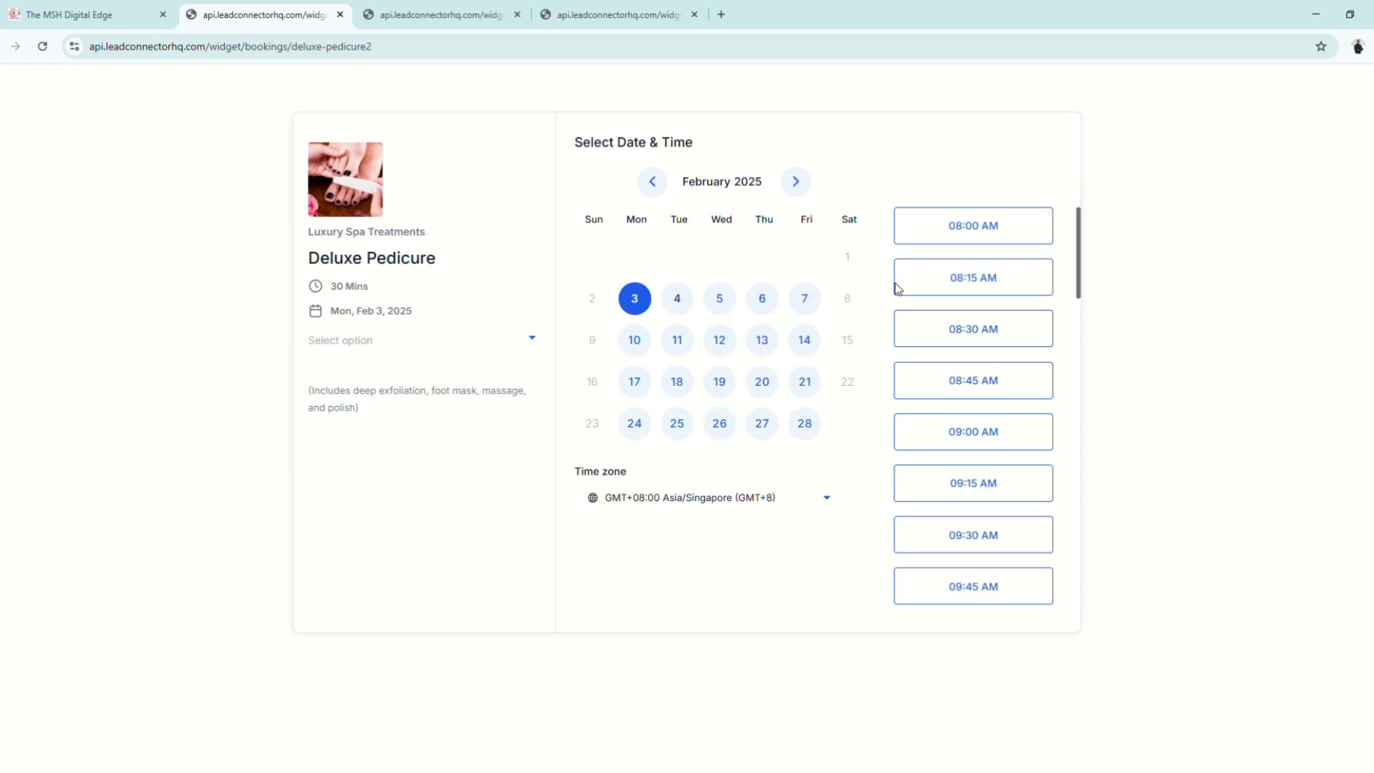
{"action": "left_click", "coordinate": [1009, 234]}
{"action": "left_click", "coordinate": [1004, 238]}
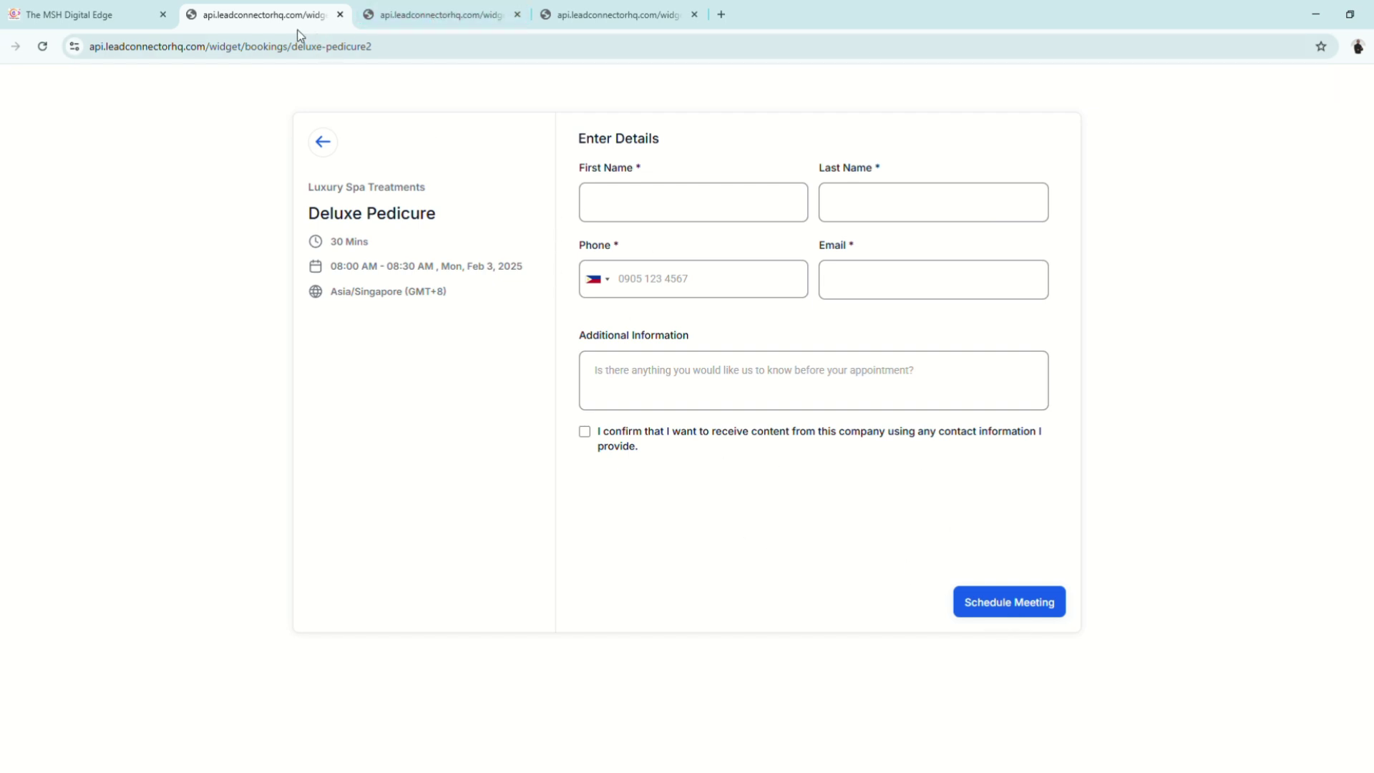
{"action": "key", "text": "ctrl+w"}
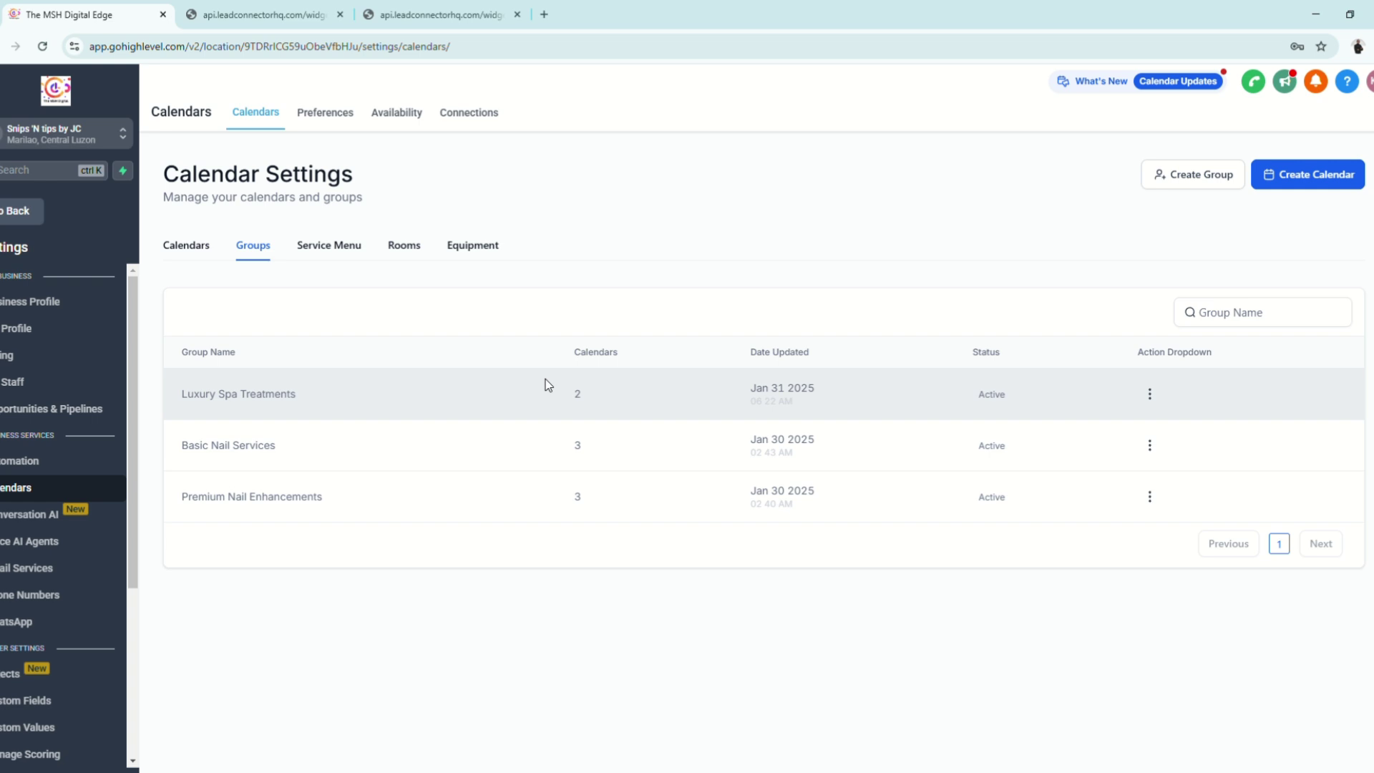
Review the list of calendars, the actions available for the Deluxe Pedicure calendar, and its assigned group.
{"action": "left_click", "coordinate": [205, 252]}
{"action": "scroll", "coordinate": [349, 522], "scroll_direction": "down", "scroll_amount": 1}
{"action": "scroll", "coordinate": [349, 522], "scroll_direction": "down", "scroll_amount": 2}
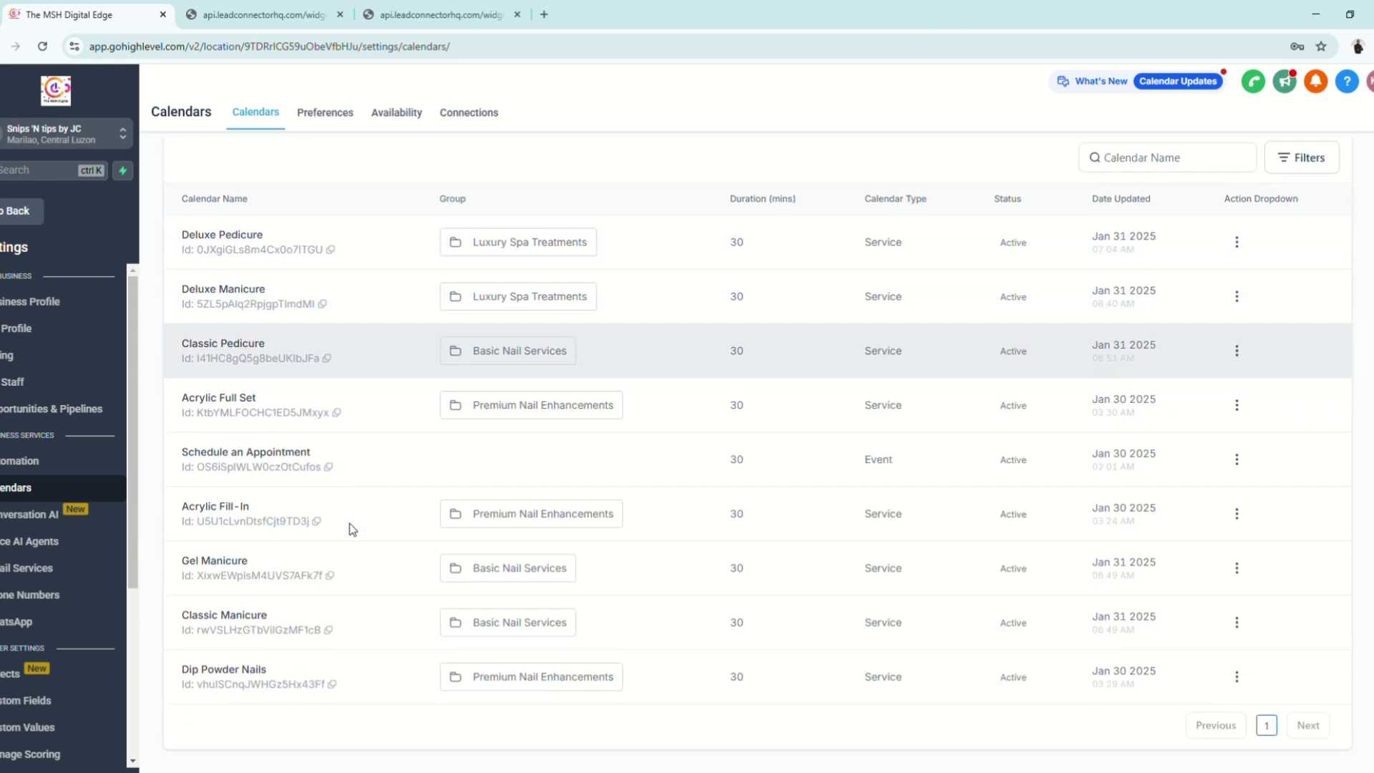
{"action": "scroll", "coordinate": [889, 515], "scroll_direction": "up", "scroll_amount": 3}
{"action": "left_click", "coordinate": [1237, 392]}
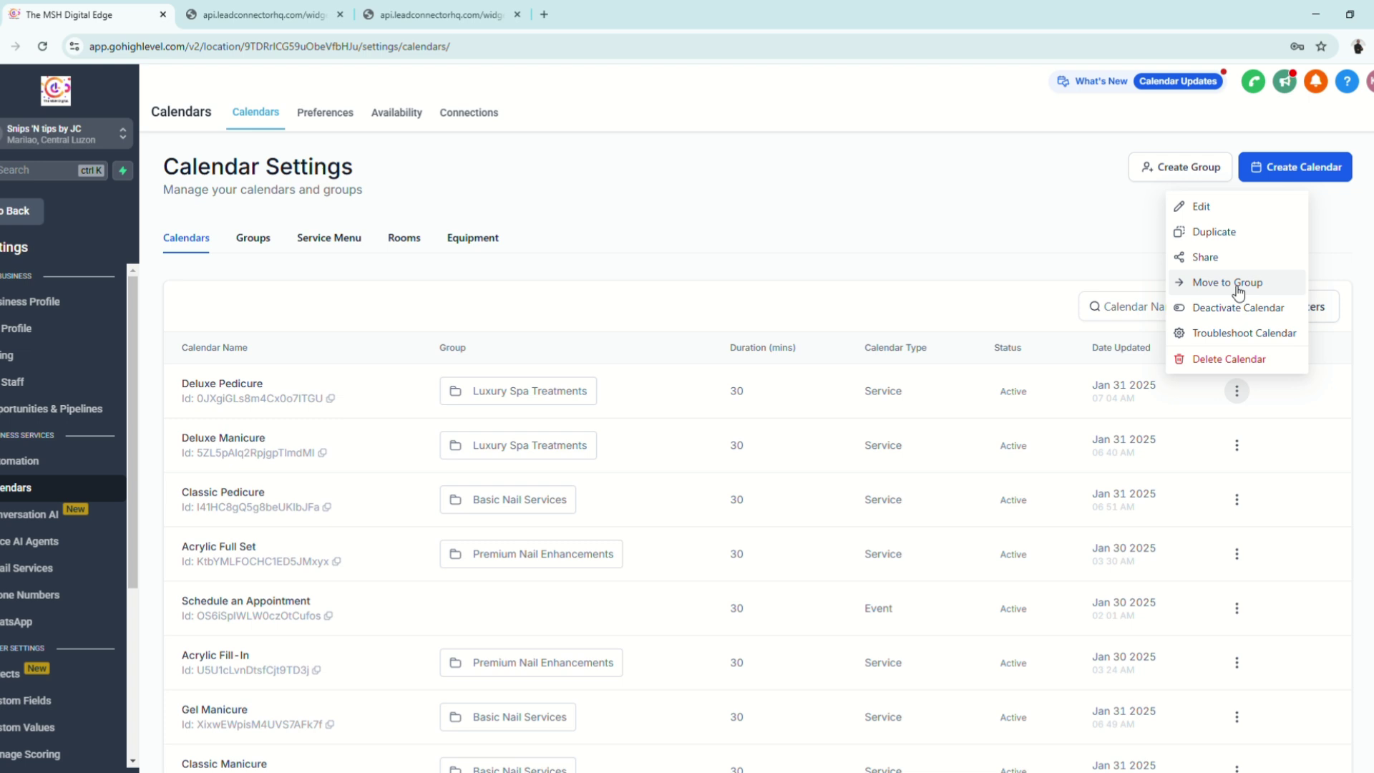
{"action": "left_click_drag", "start_coordinate": [456, 397], "coordinate": [598, 393]}
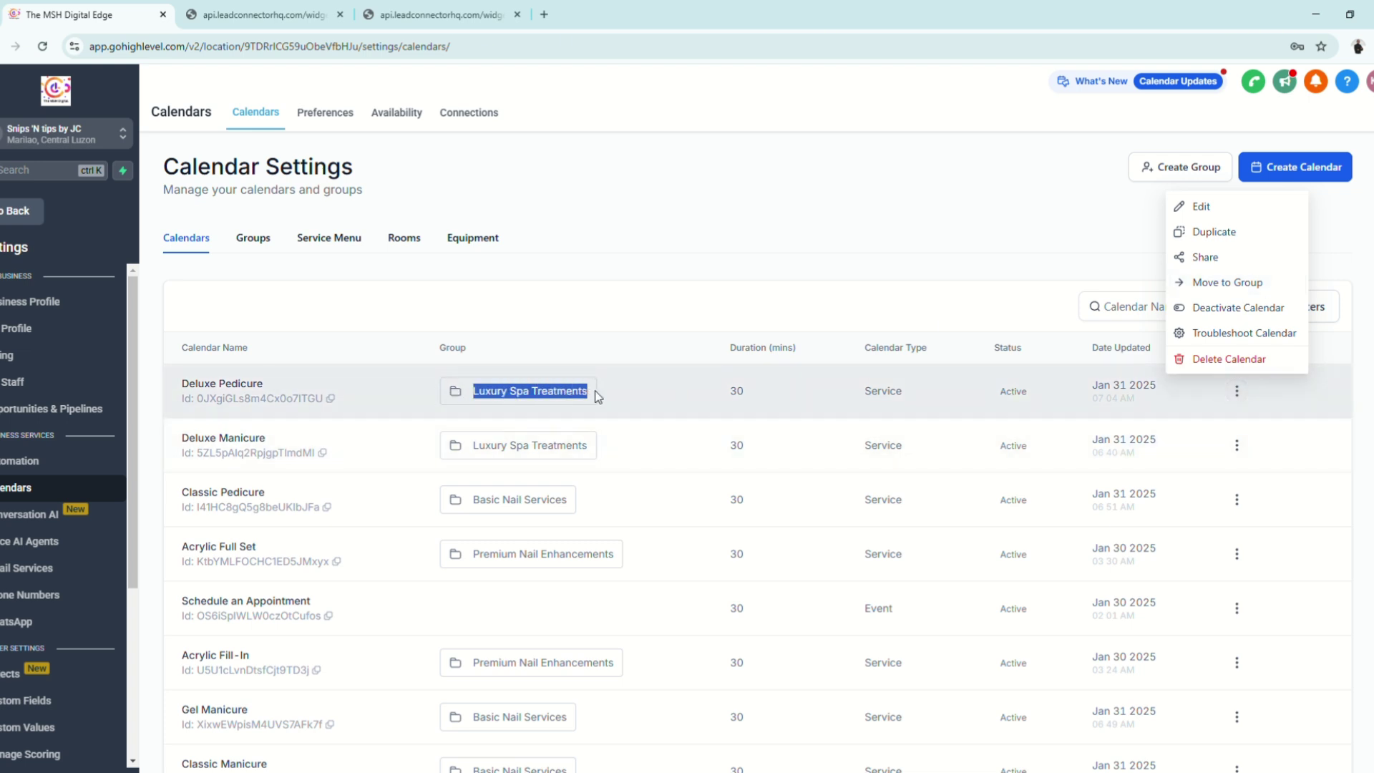
Review the list of calendar groups in the calendar settings.
{"action": "left_click", "coordinate": [247, 238]}
{"action": "left_click_drag", "start_coordinate": [332, 538], "coordinate": [162, 377]}
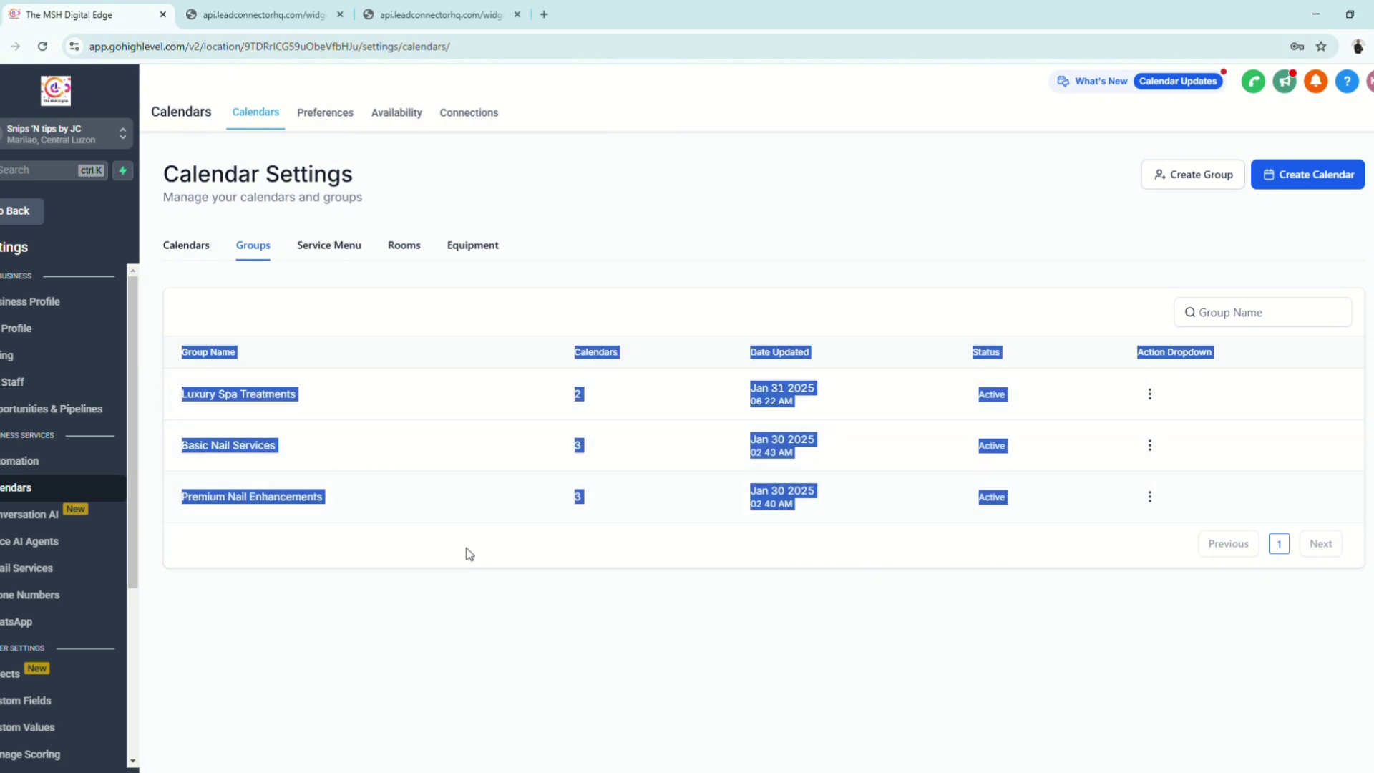
{"action": "left_click", "coordinate": [508, 393]}
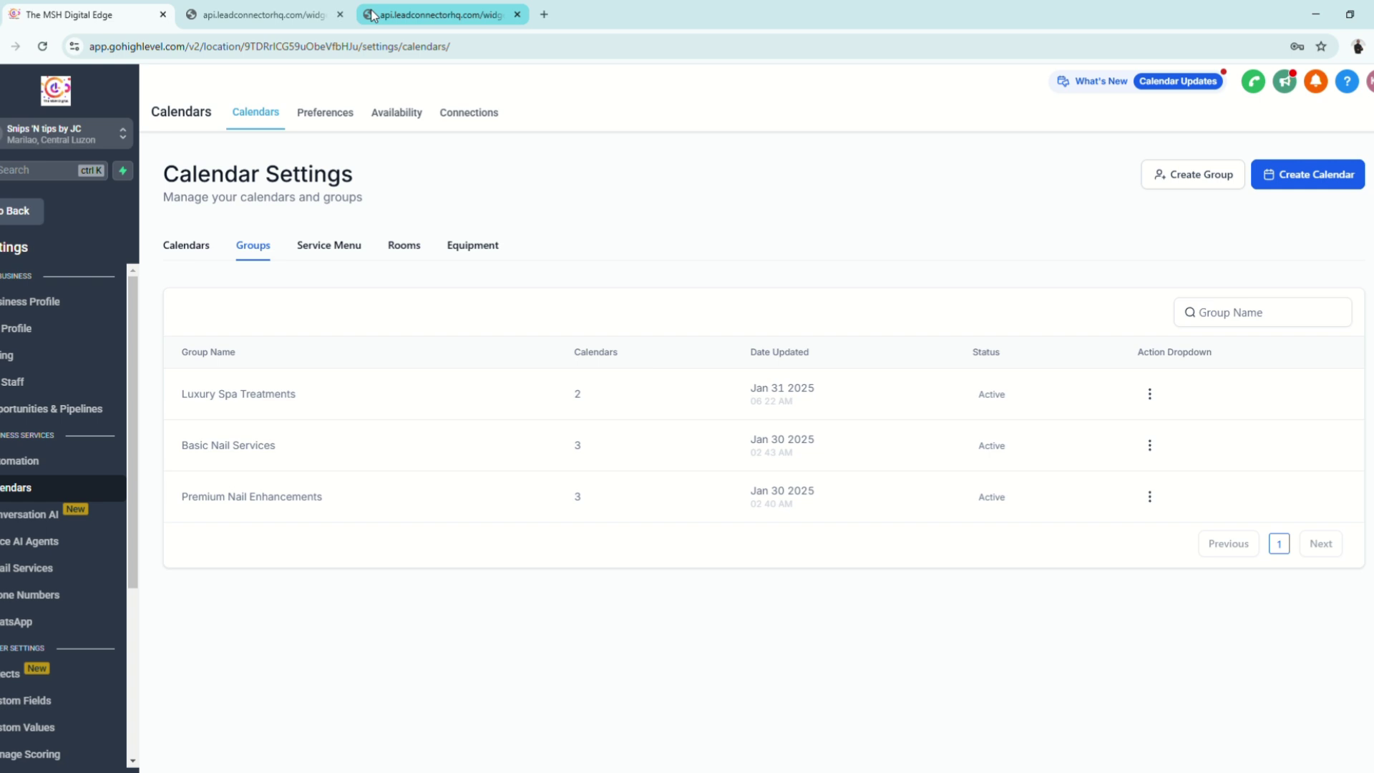
On the Basic Nail Services booking page, choose Gel Manicure with the first listed staff member and the 08:15 AM slot on February 3, 2025.
{"action": "left_click", "coordinate": [265, 16]}
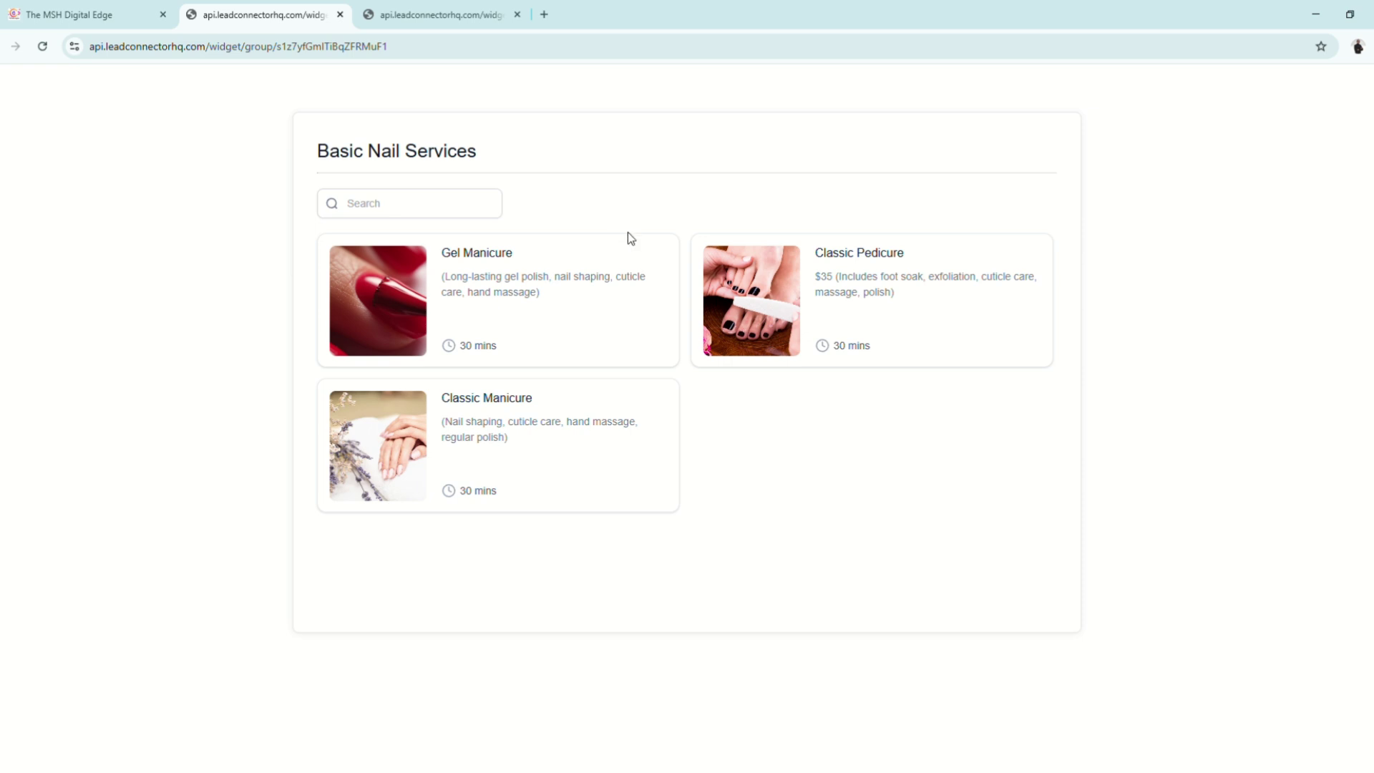
{"action": "left_click", "coordinate": [496, 310]}
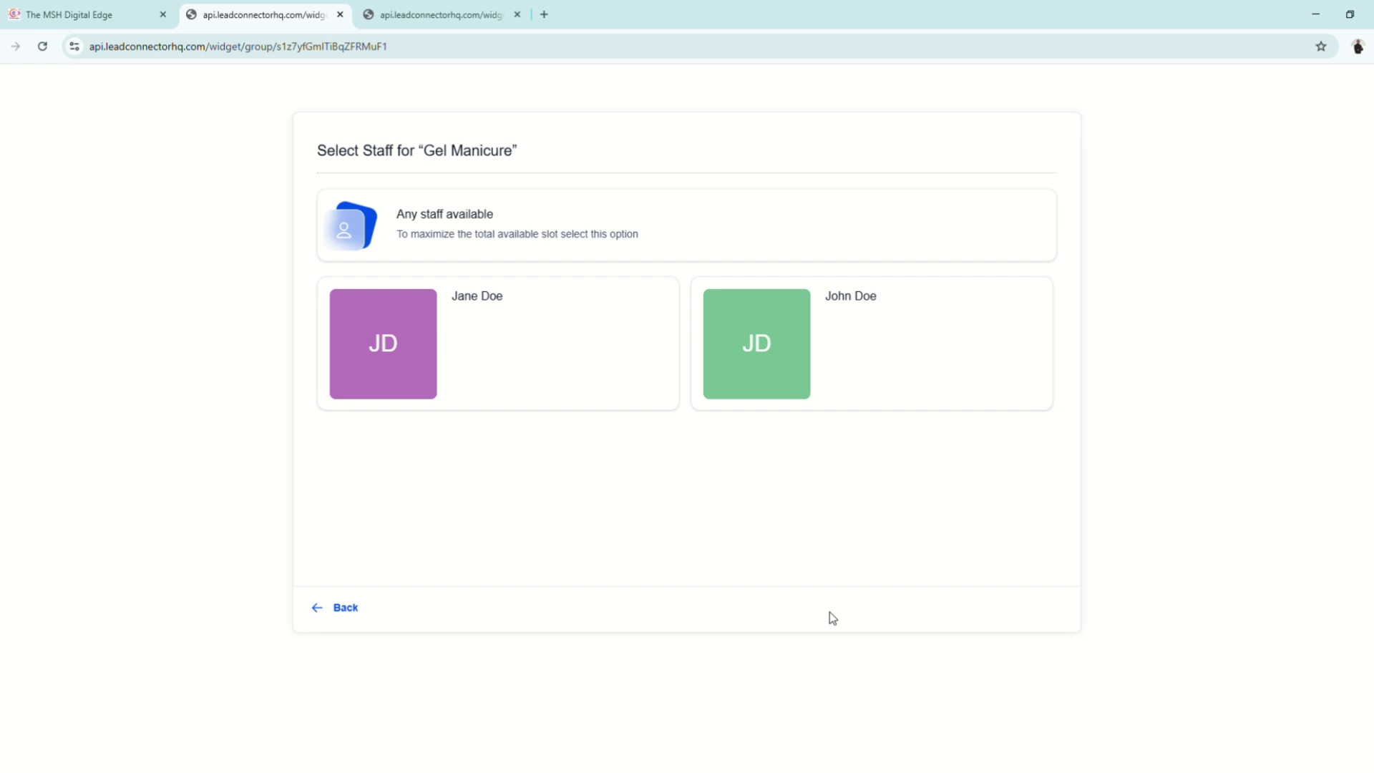
{"action": "left_click", "coordinate": [497, 355]}
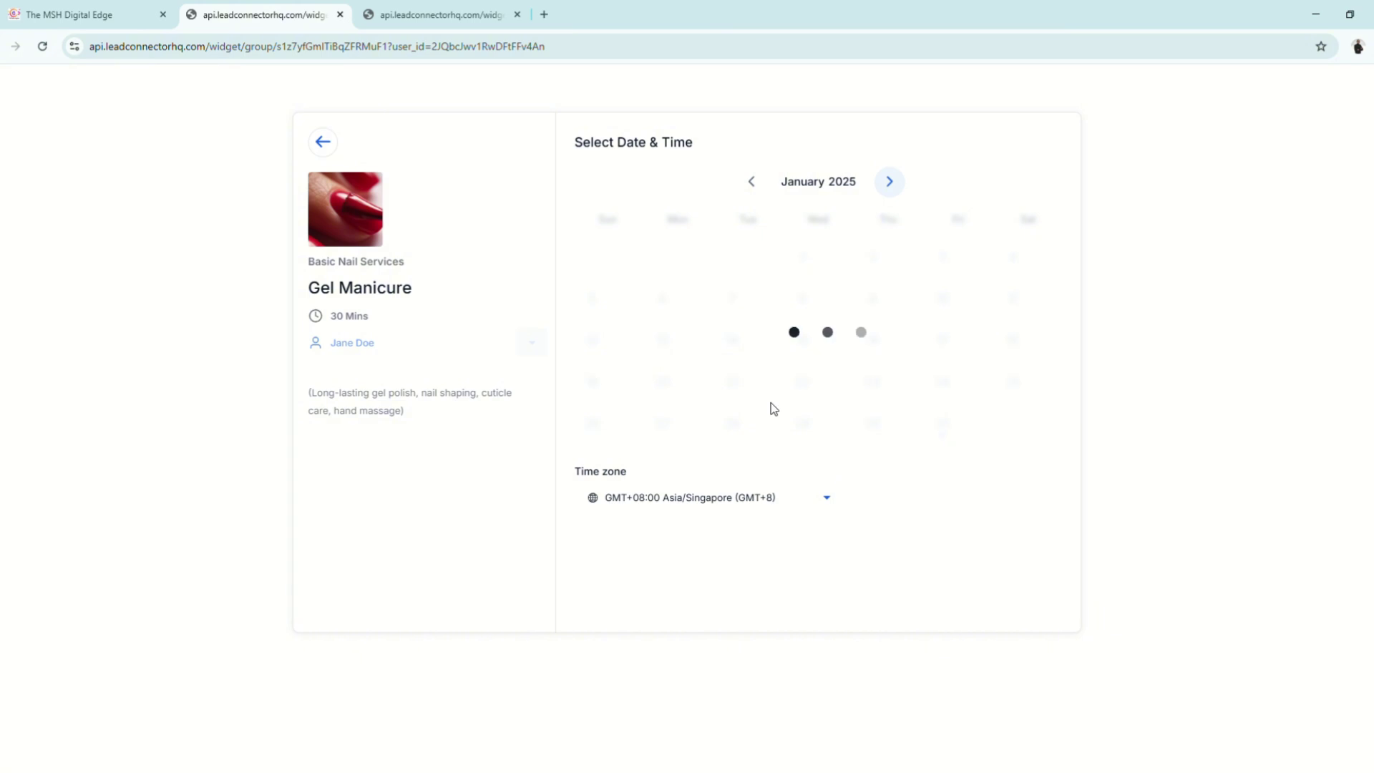
{"action": "left_click", "coordinate": [791, 185]}
{"action": "left_click", "coordinate": [981, 283]}
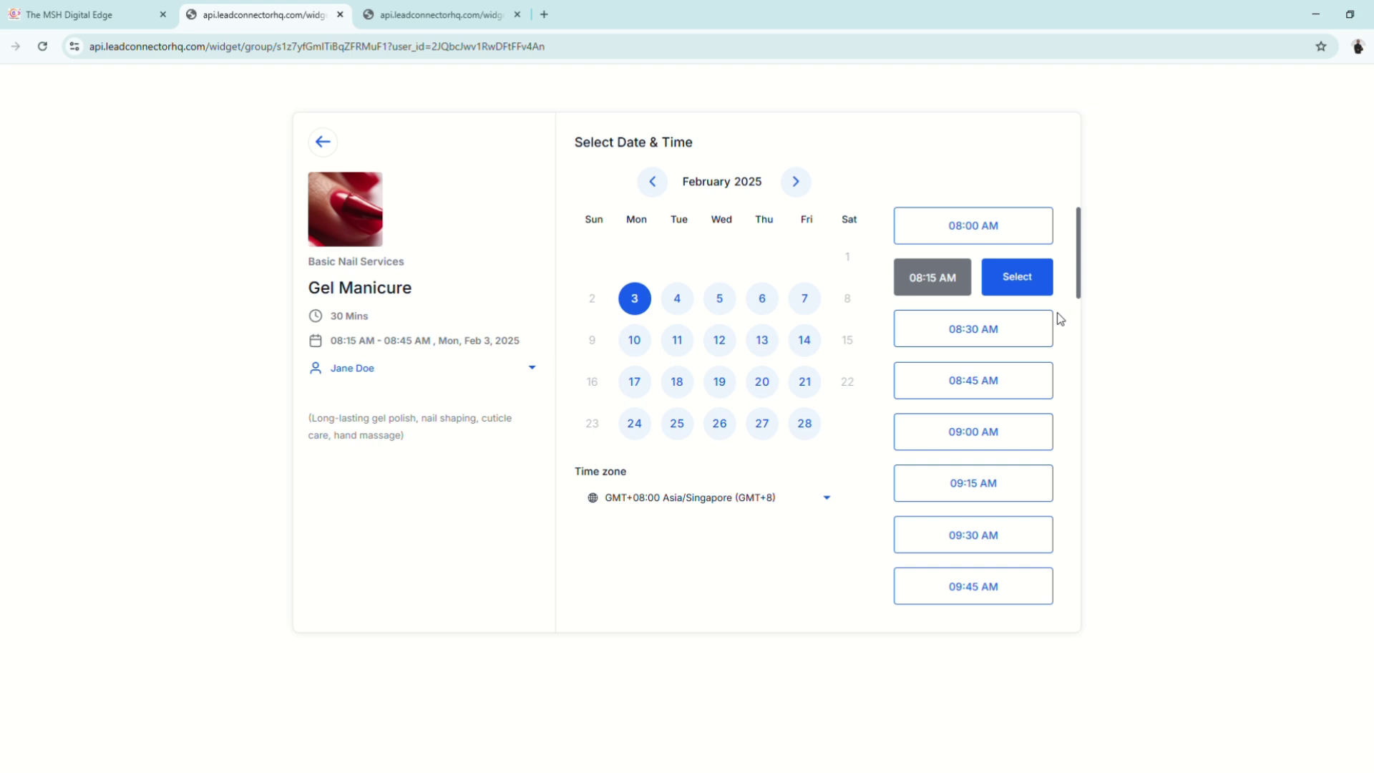
{"action": "left_click", "coordinate": [1037, 283]}
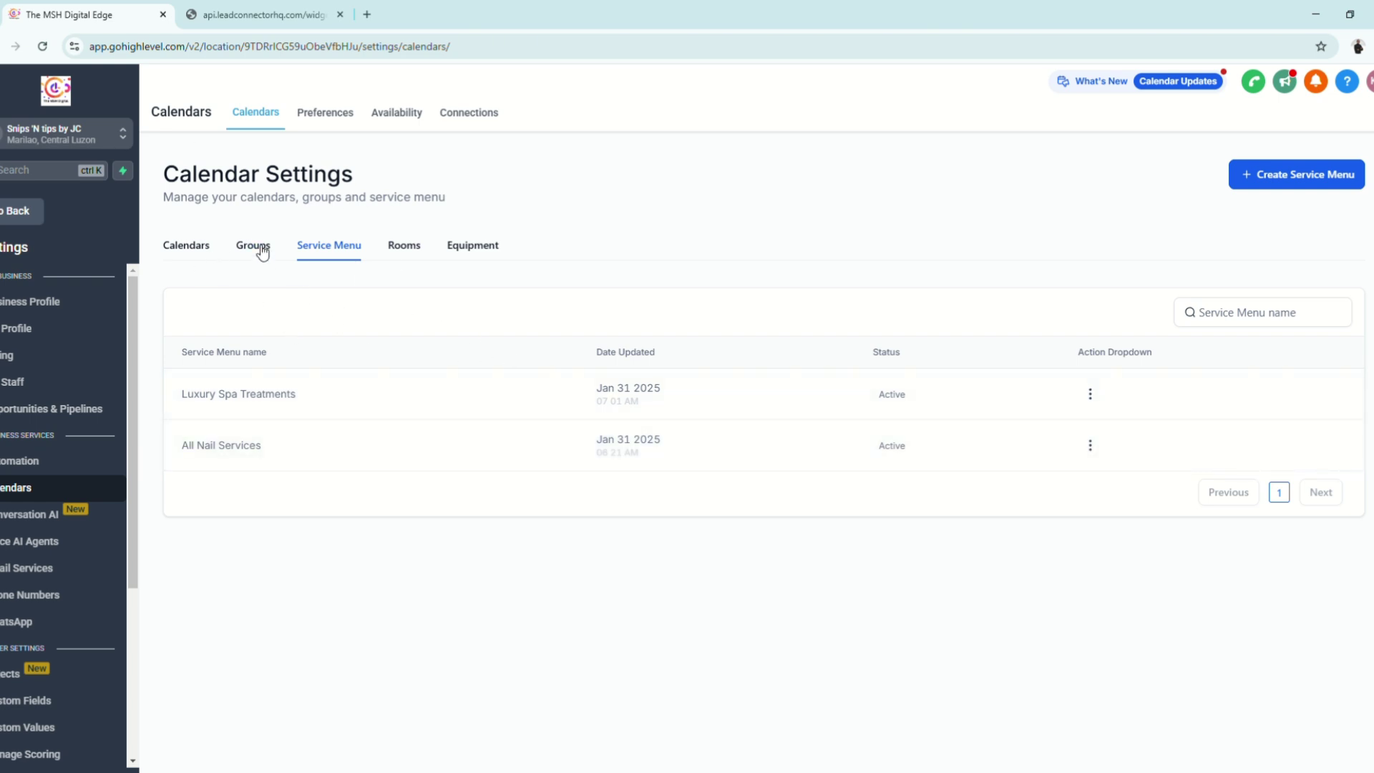
Examine the All Nail Services booking page, including its Basic Nail Services and Premium Nail Enhancements categories.
{"action": "left_click", "coordinate": [280, 8]}
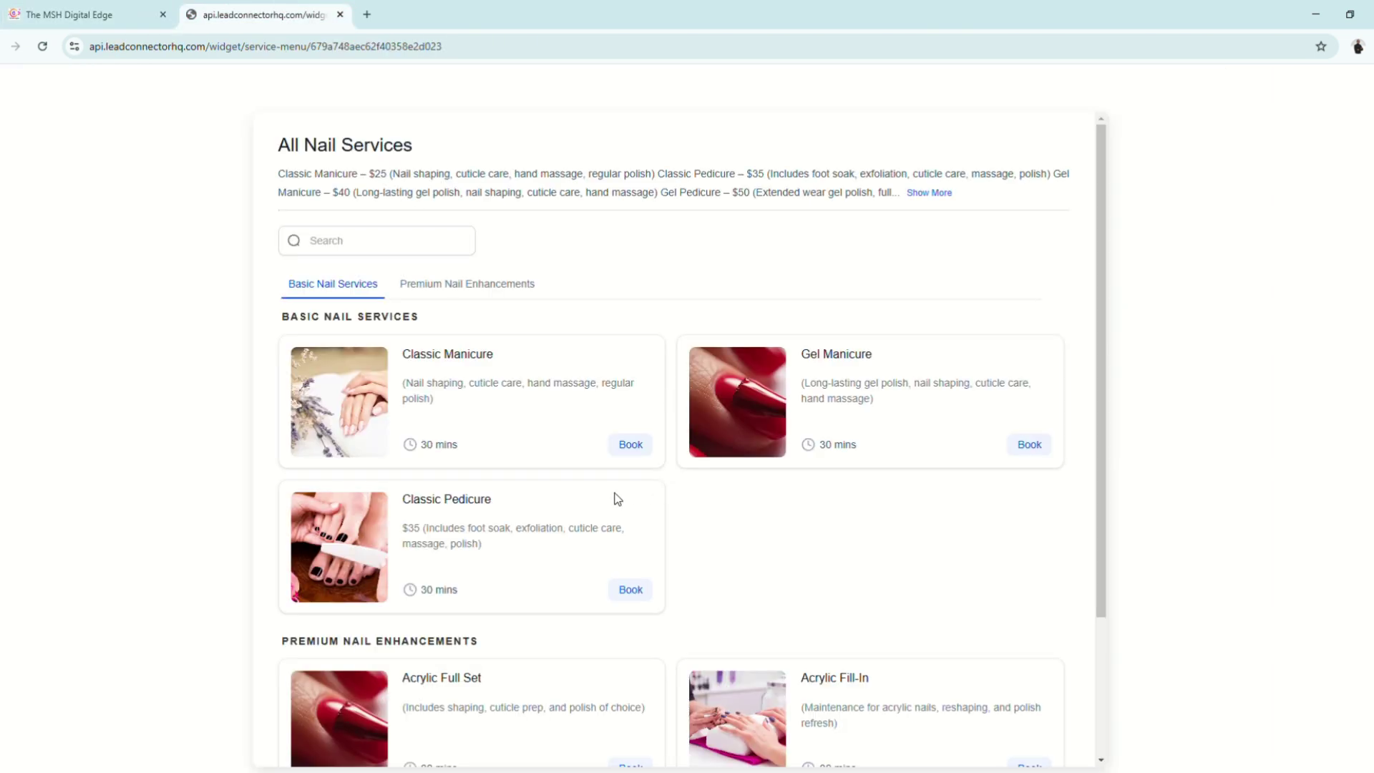
{"action": "scroll", "coordinate": [703, 522], "scroll_direction": "down", "scroll_amount": 3}
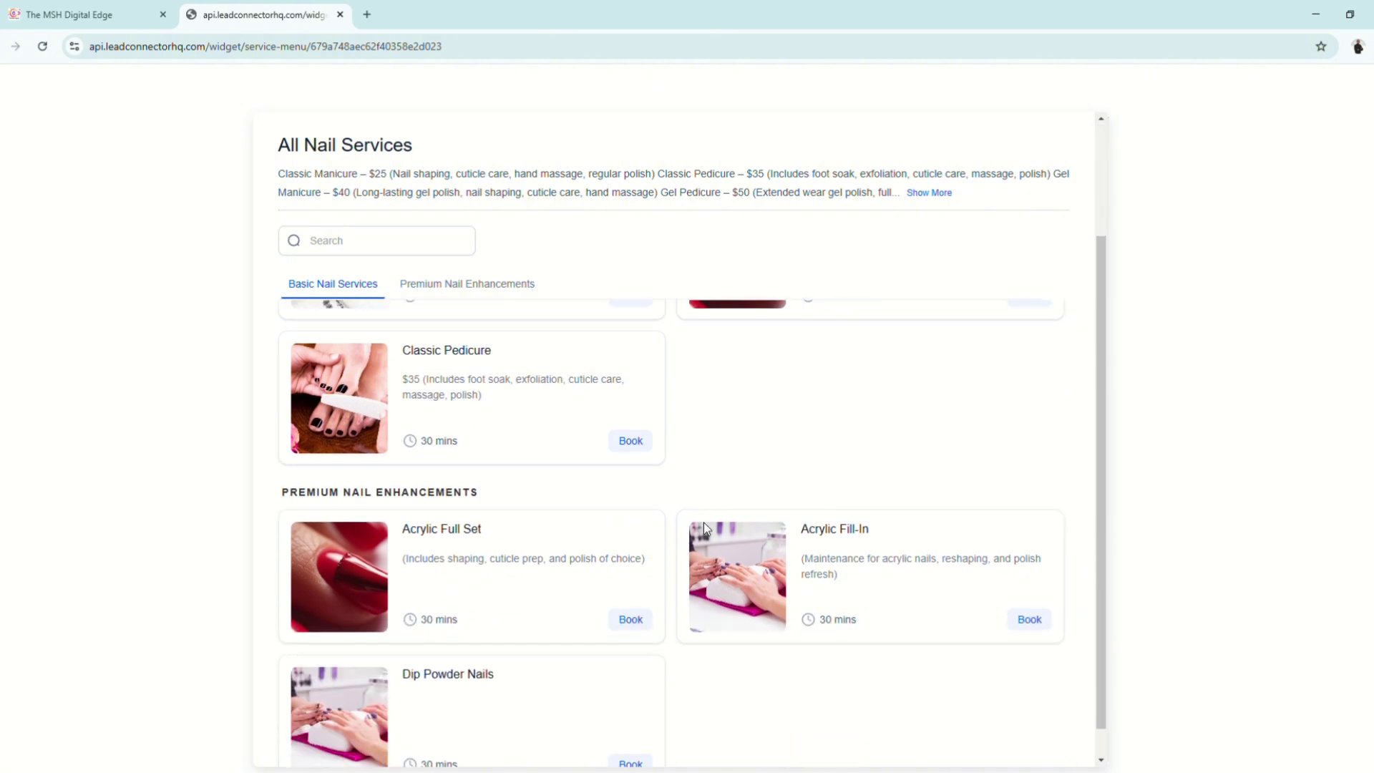
{"action": "scroll", "coordinate": [704, 544], "scroll_direction": "up", "scroll_amount": 2}
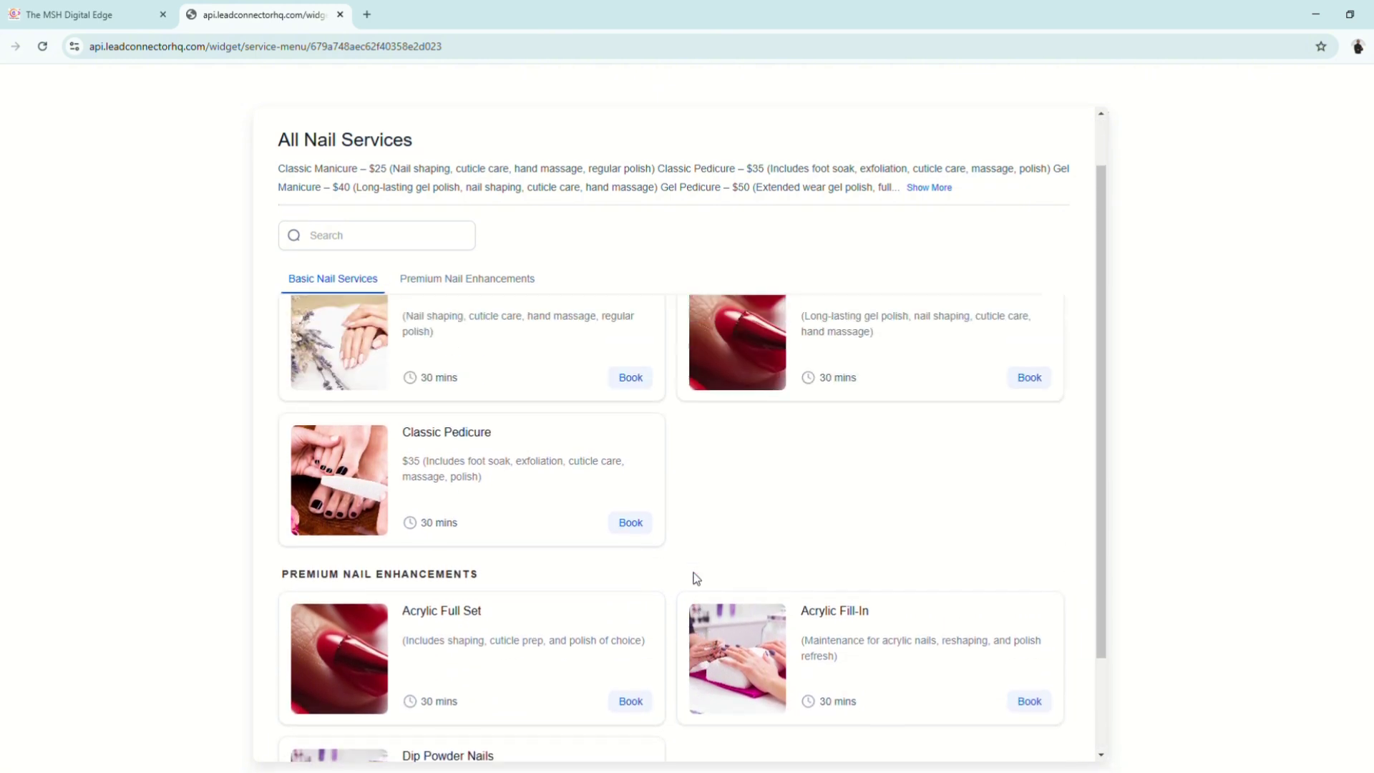
{"action": "scroll", "coordinate": [696, 578], "scroll_direction": "up", "scroll_amount": 1}
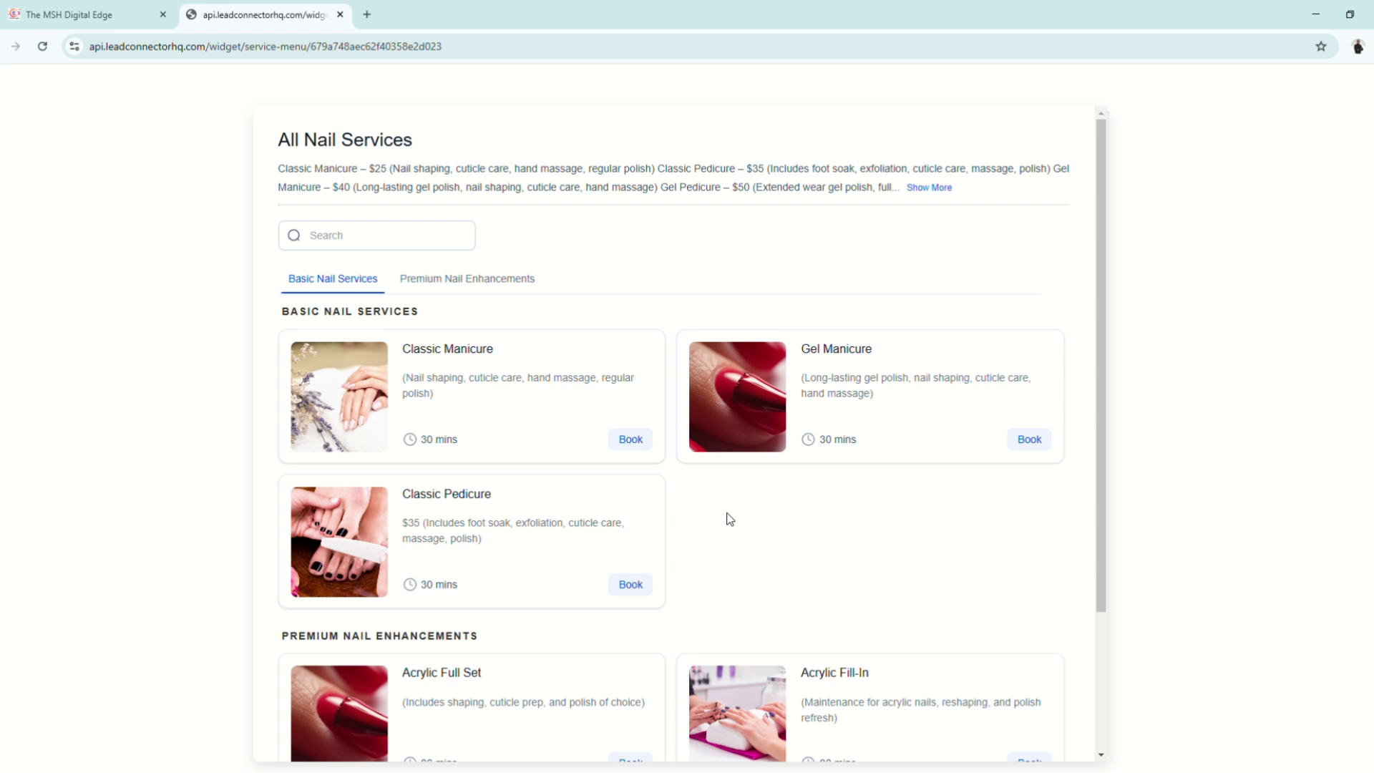
{"action": "scroll", "coordinate": [870, 537], "scroll_direction": "down", "scroll_amount": 3}
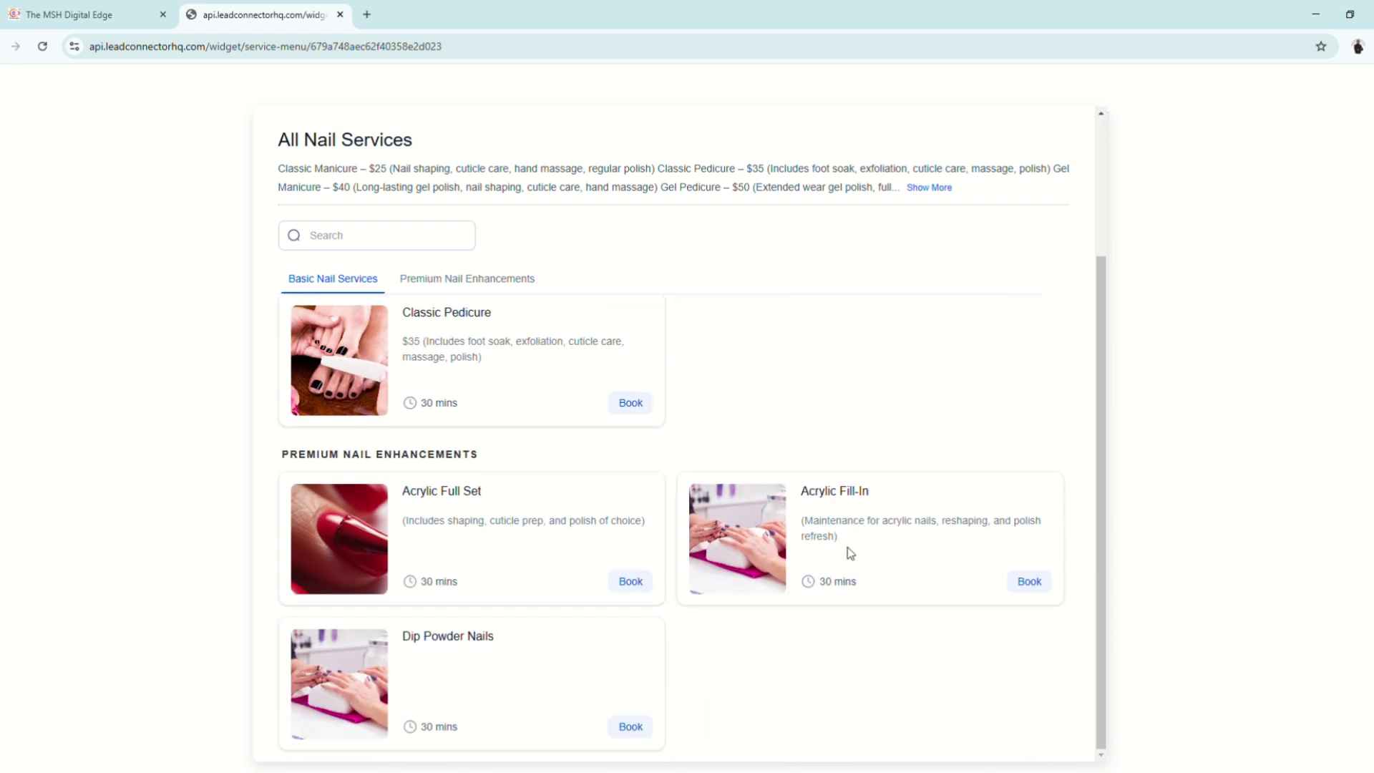
{"action": "scroll", "coordinate": [752, 553], "scroll_direction": "up", "scroll_amount": 3}
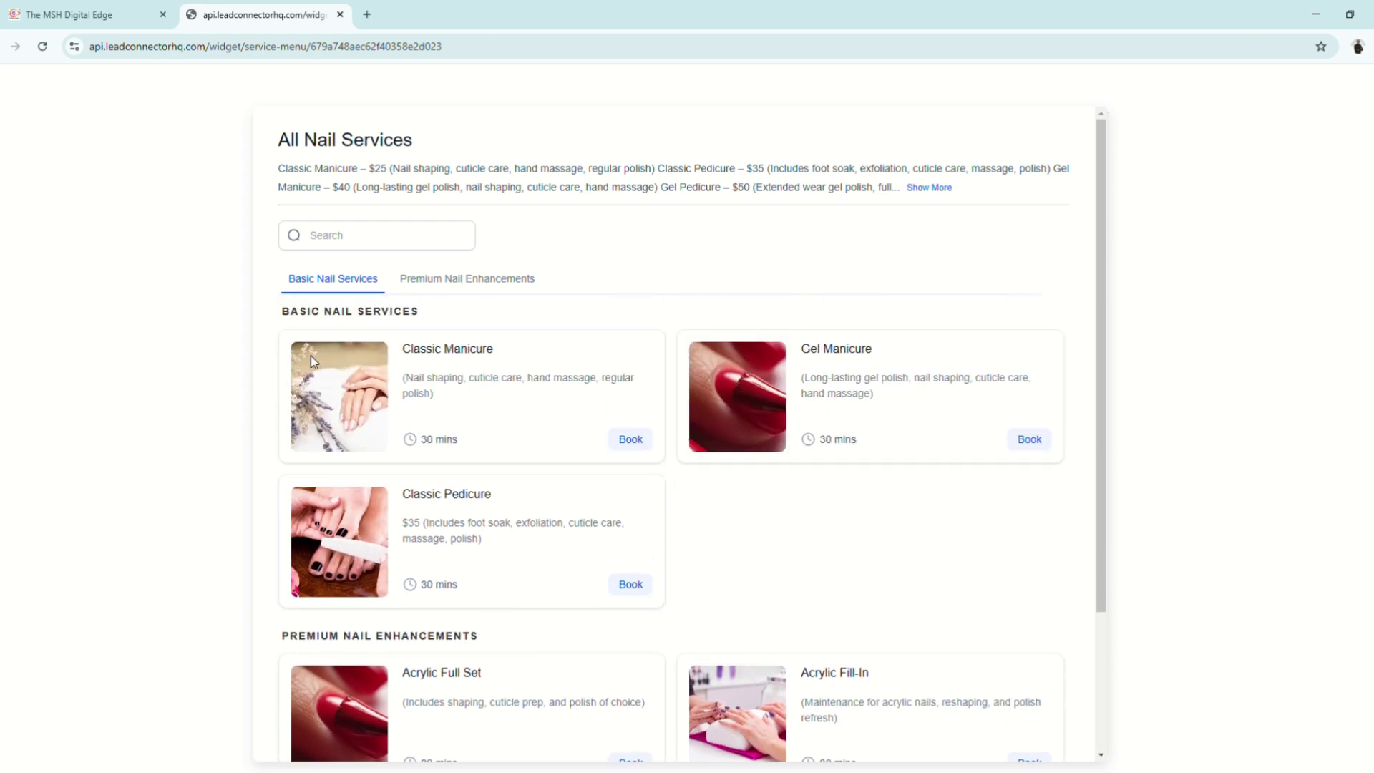
{"action": "scroll", "coordinate": [452, 630], "scroll_direction": "down", "scroll_amount": 1}
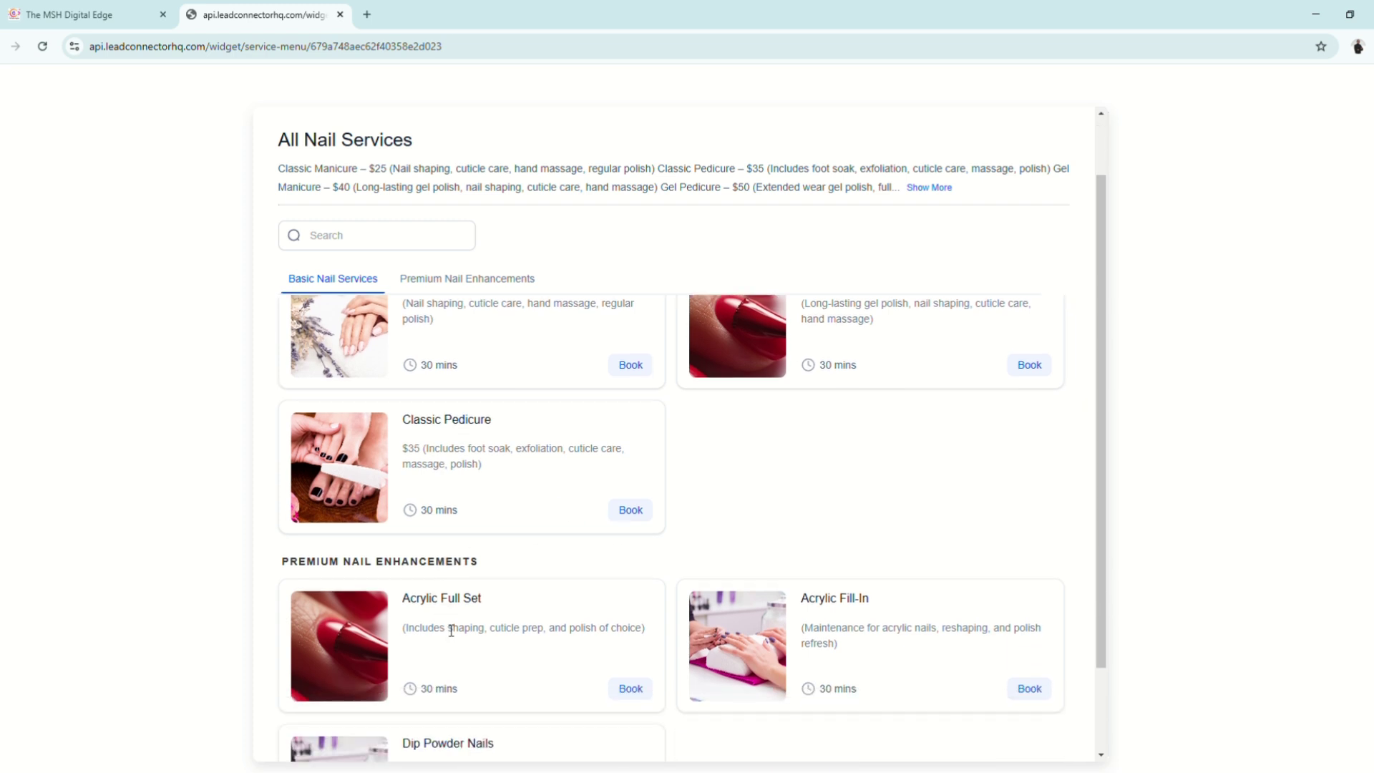
{"action": "left_click", "coordinate": [451, 283]}
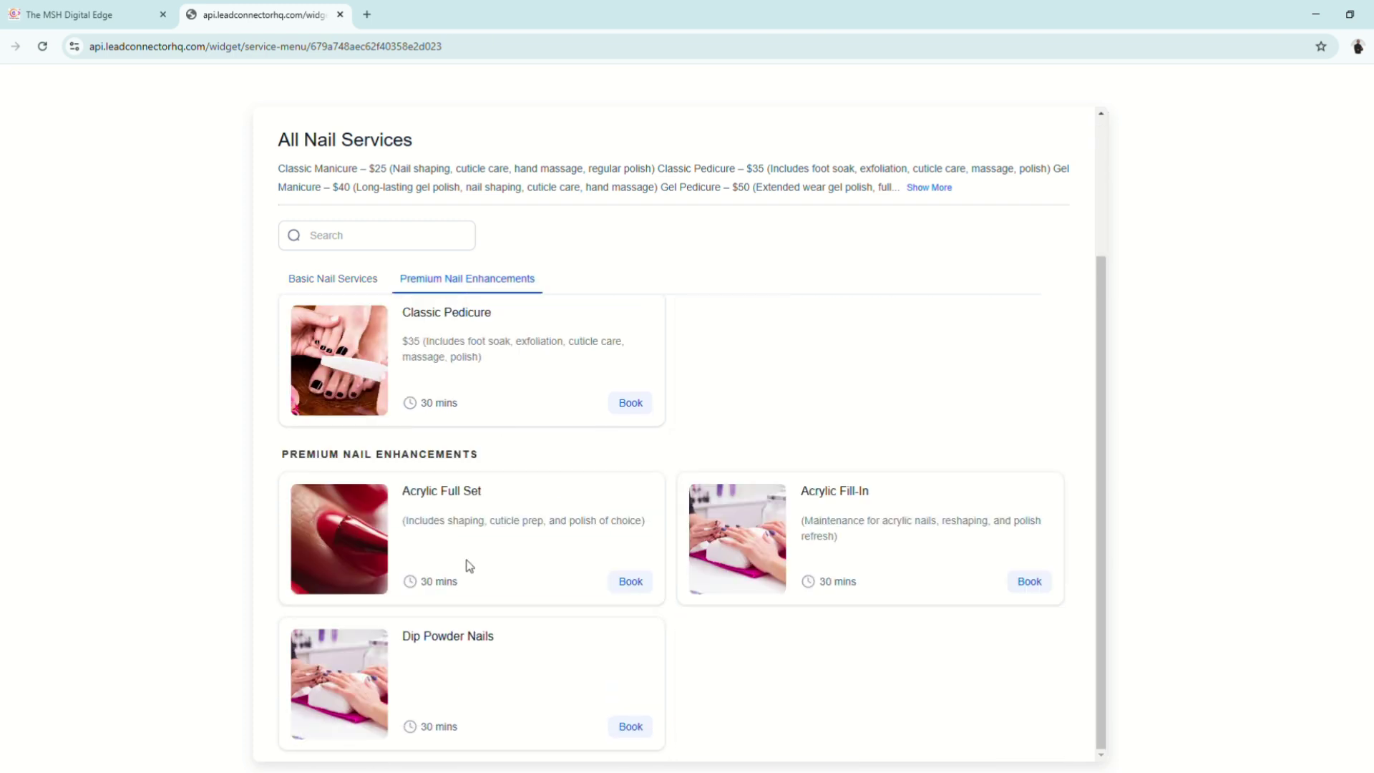
{"action": "scroll", "coordinate": [662, 642], "scroll_direction": "up", "scroll_amount": 3}
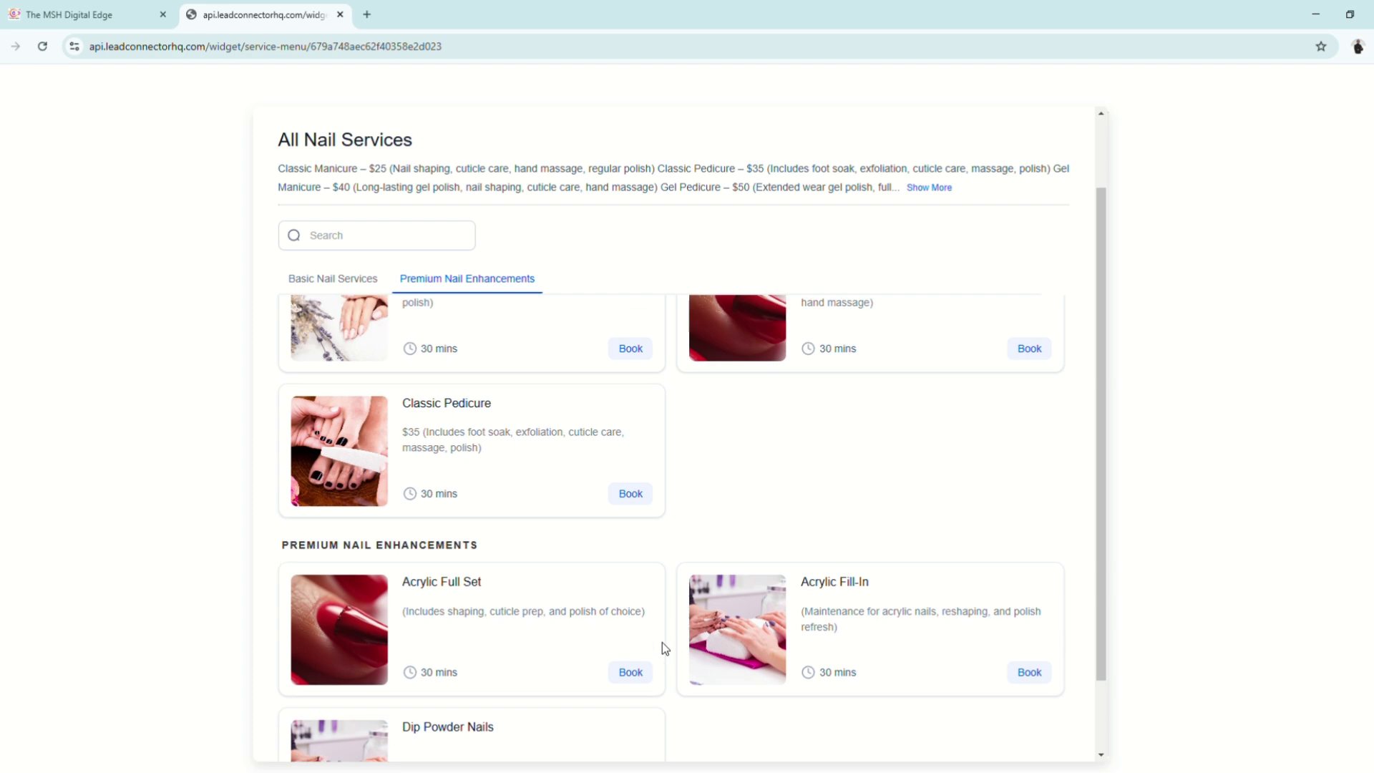
{"action": "scroll", "coordinate": [585, 703], "scroll_direction": "down", "scroll_amount": 3}
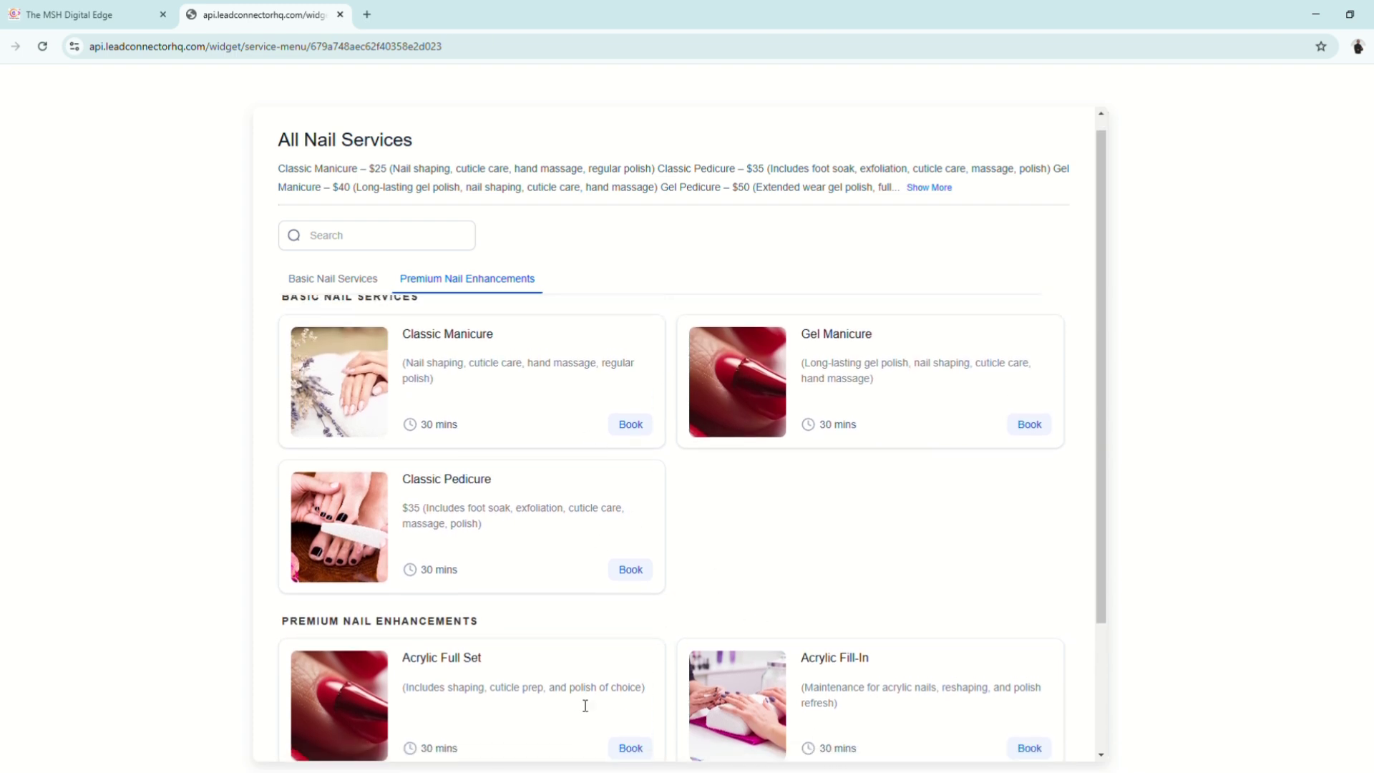
Select the Acrylic Full Set service for booking and look through its guest and staff options, keeping Just Me and any available staff.
{"action": "left_click", "coordinate": [640, 588]}
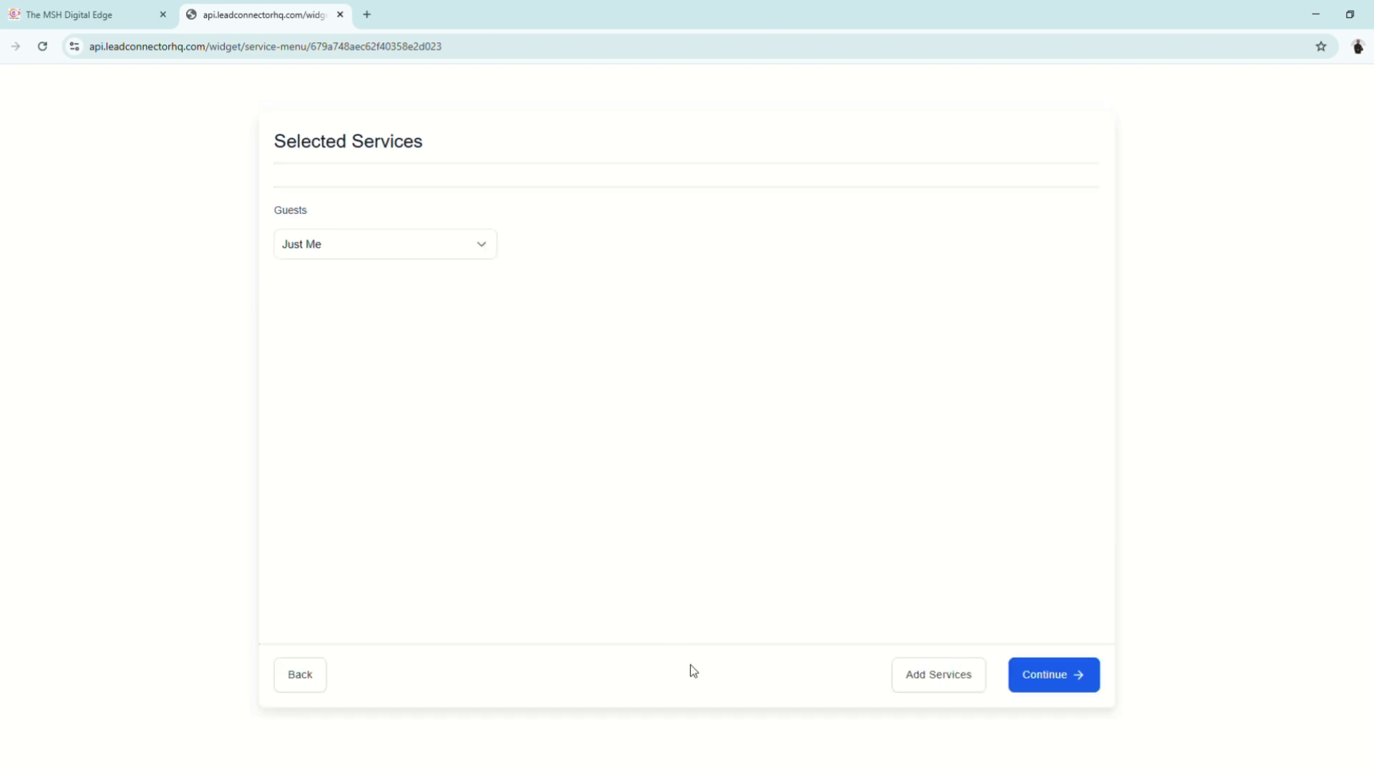
{"action": "left_click", "coordinate": [380, 393]}
{"action": "left_click", "coordinate": [790, 489]}
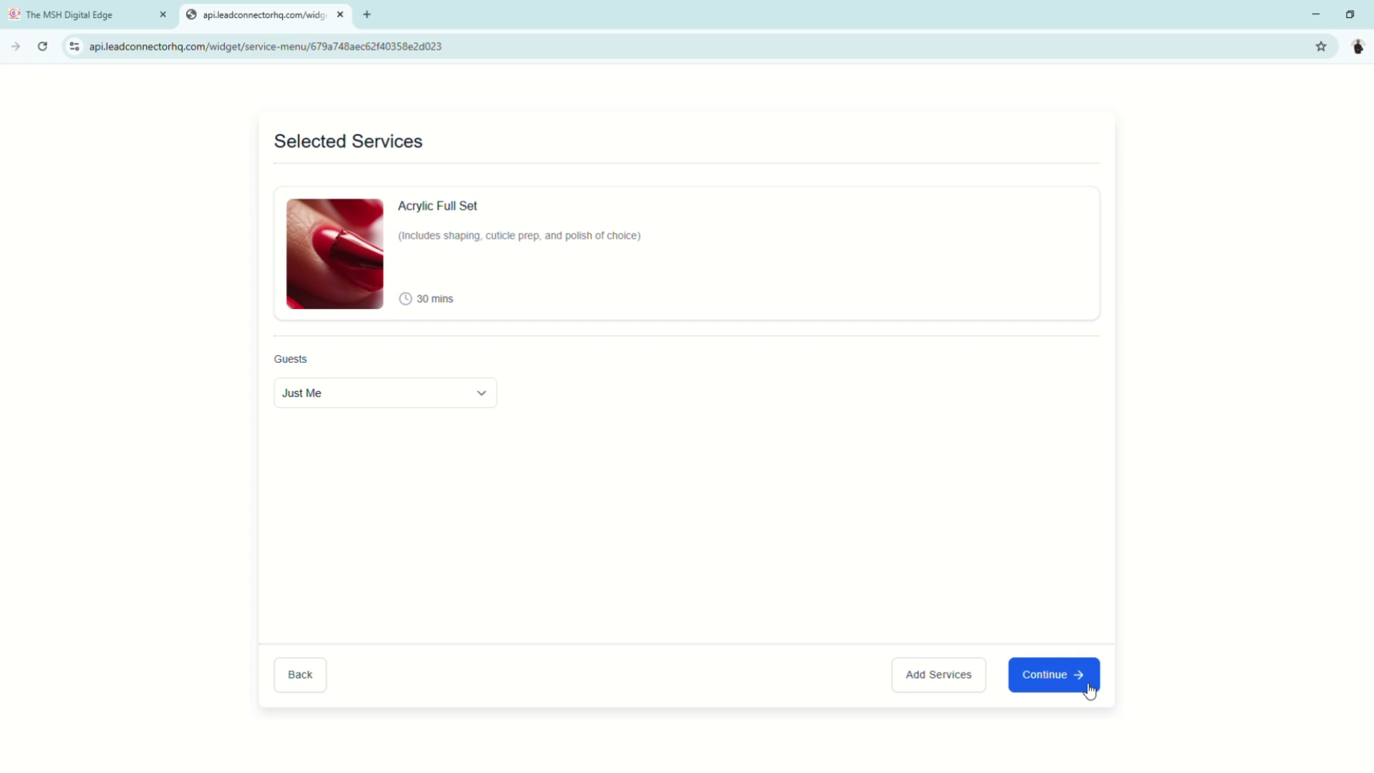
{"action": "left_click", "coordinate": [1064, 685]}
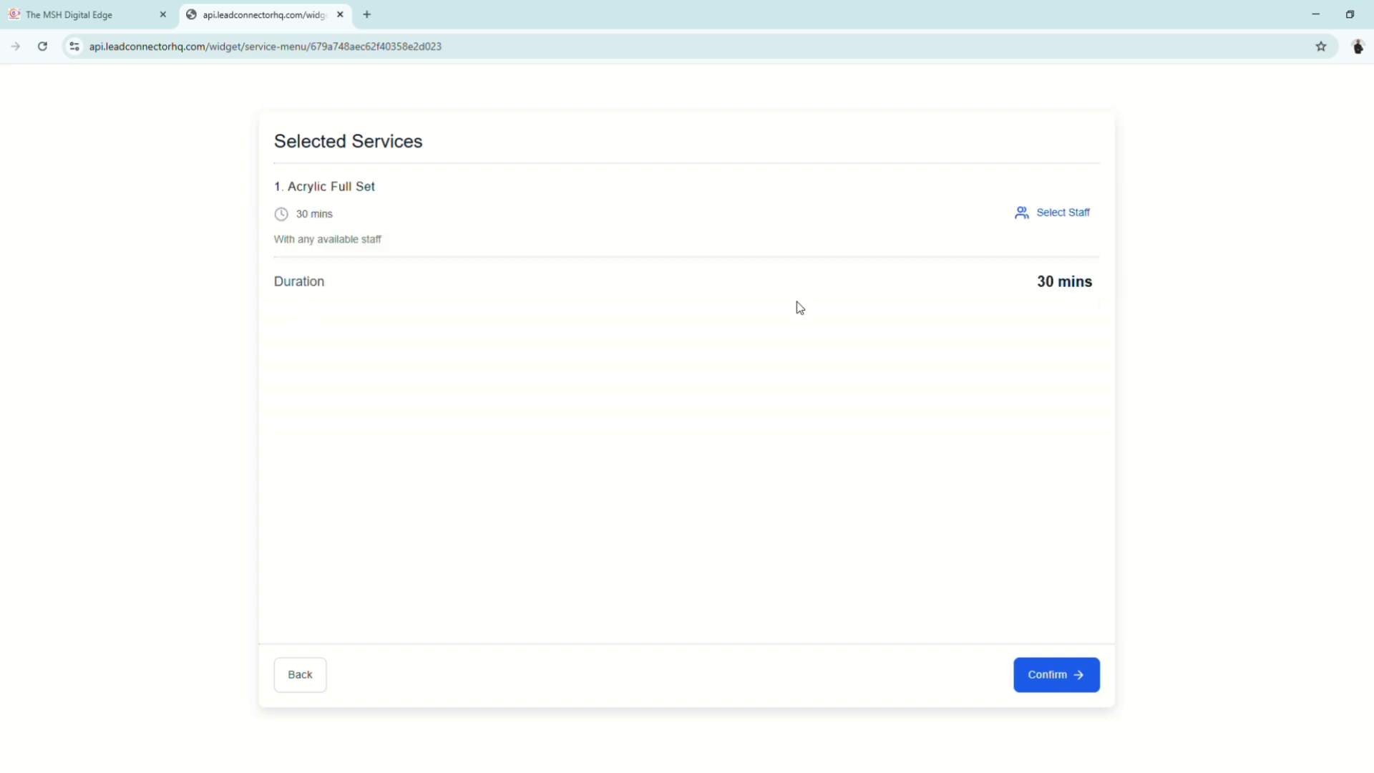
{"action": "left_click", "coordinate": [1082, 214]}
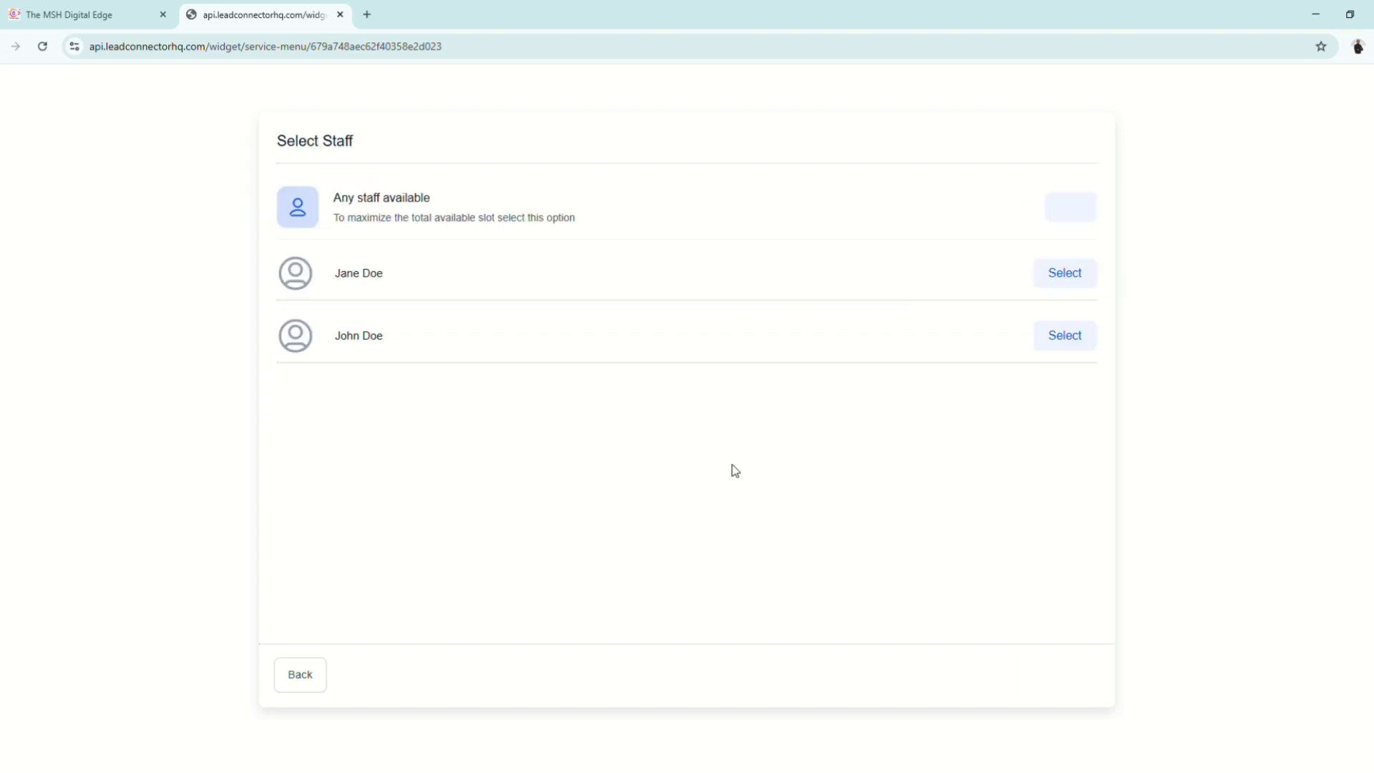
{"action": "left_click", "coordinate": [313, 675]}
Confirm the Acrylic Full Set selection, choose 08:00 AM on February 3, 2025, proceed to the information form, and close the booking page.
{"action": "left_click", "coordinate": [1055, 684]}
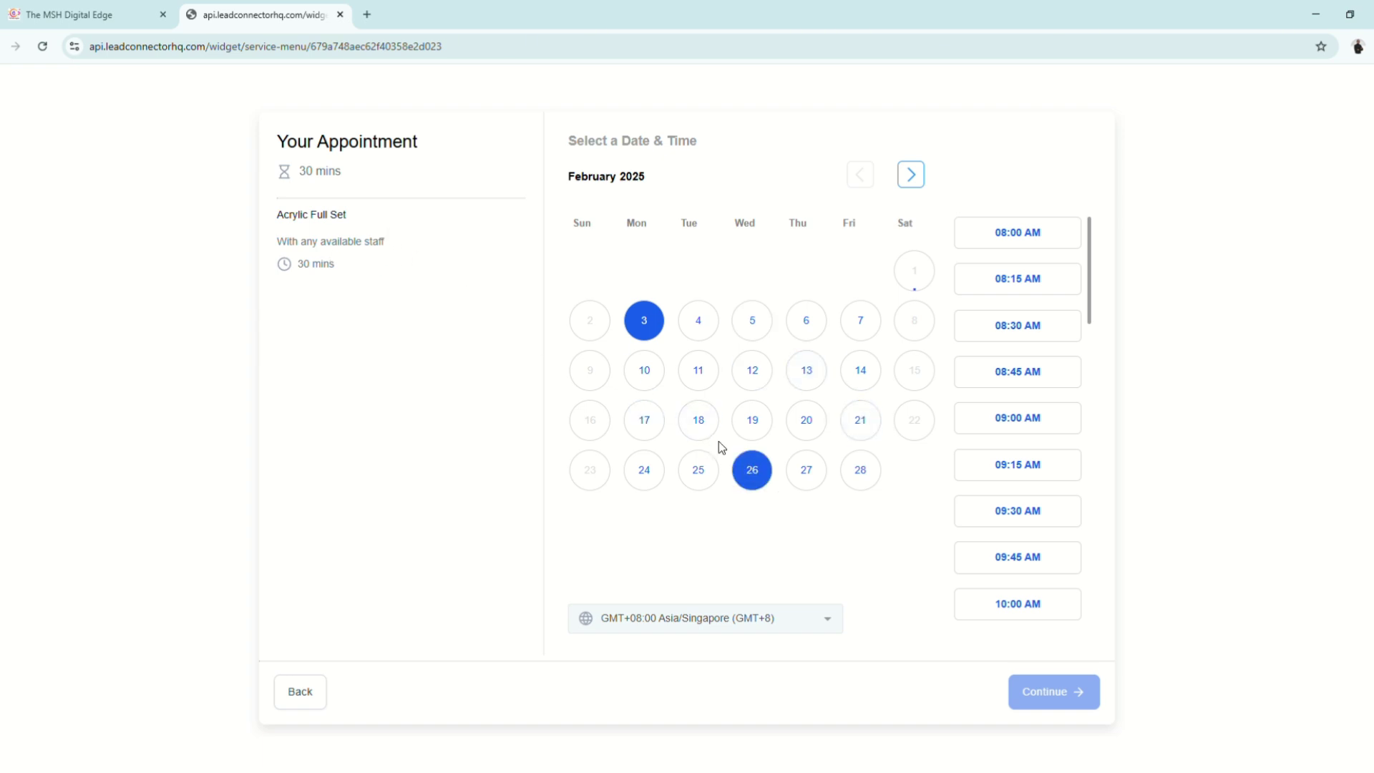
{"action": "left_click", "coordinate": [1023, 236]}
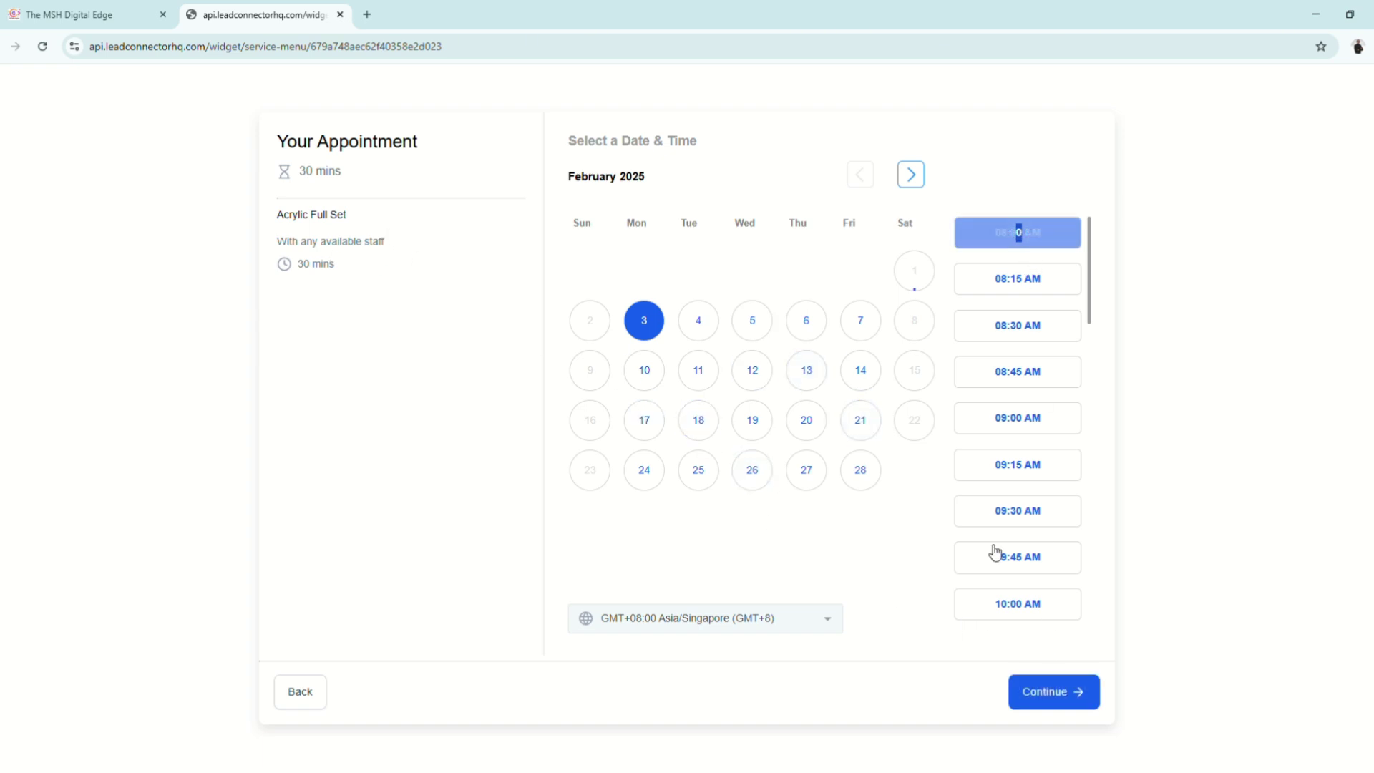
{"action": "left_click", "coordinate": [1059, 696]}
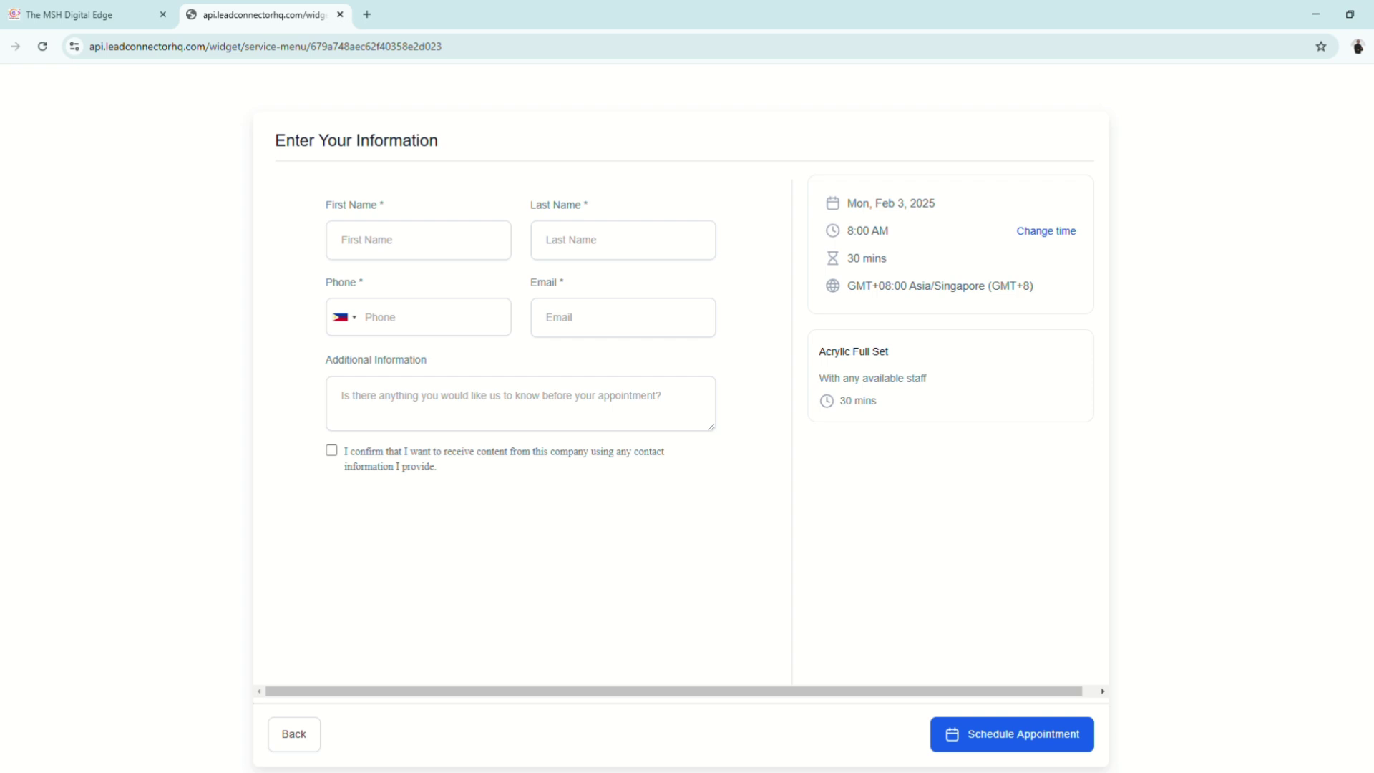
{"action": "key", "text": "ctrl+w"}
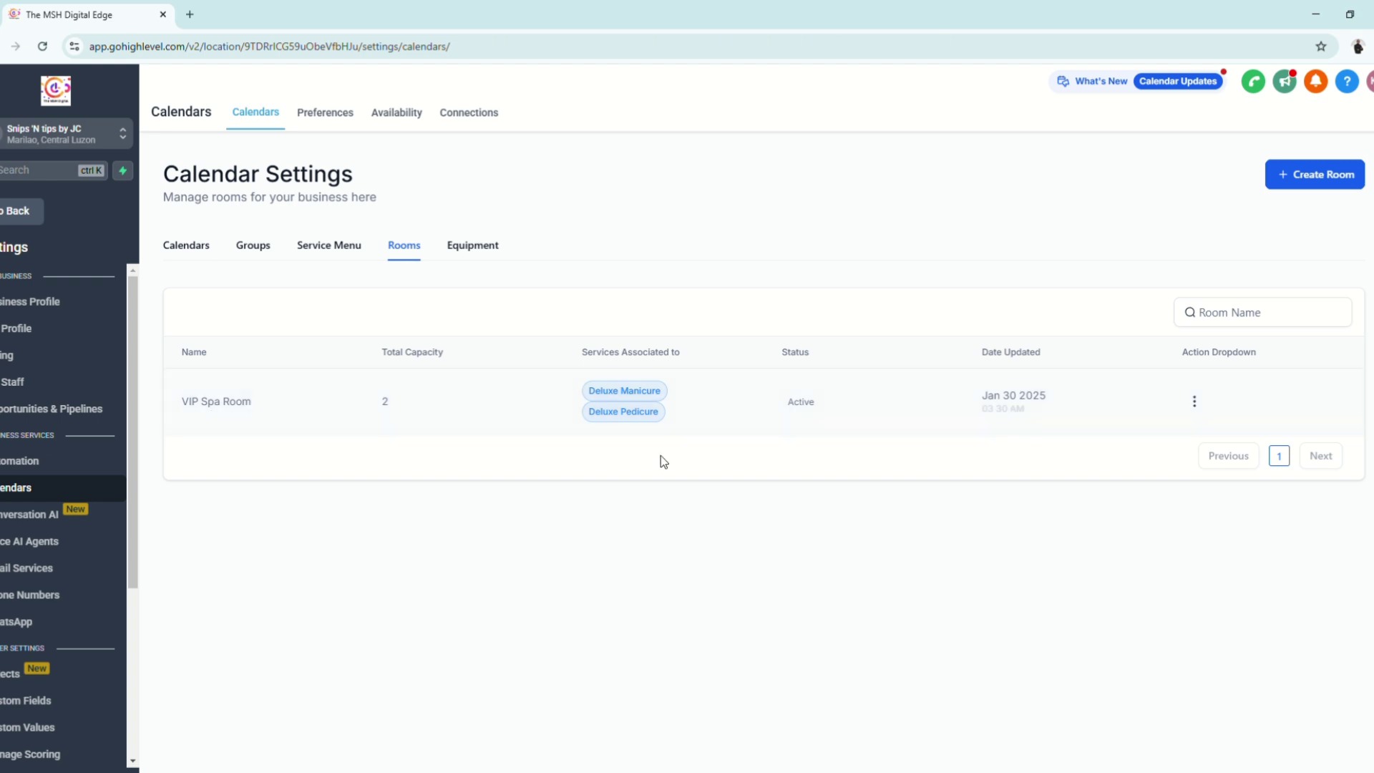
Examine the new room form's name, description, total capacity and calendar options, and close it without creating a room.
{"action": "left_click", "coordinate": [1335, 181]}
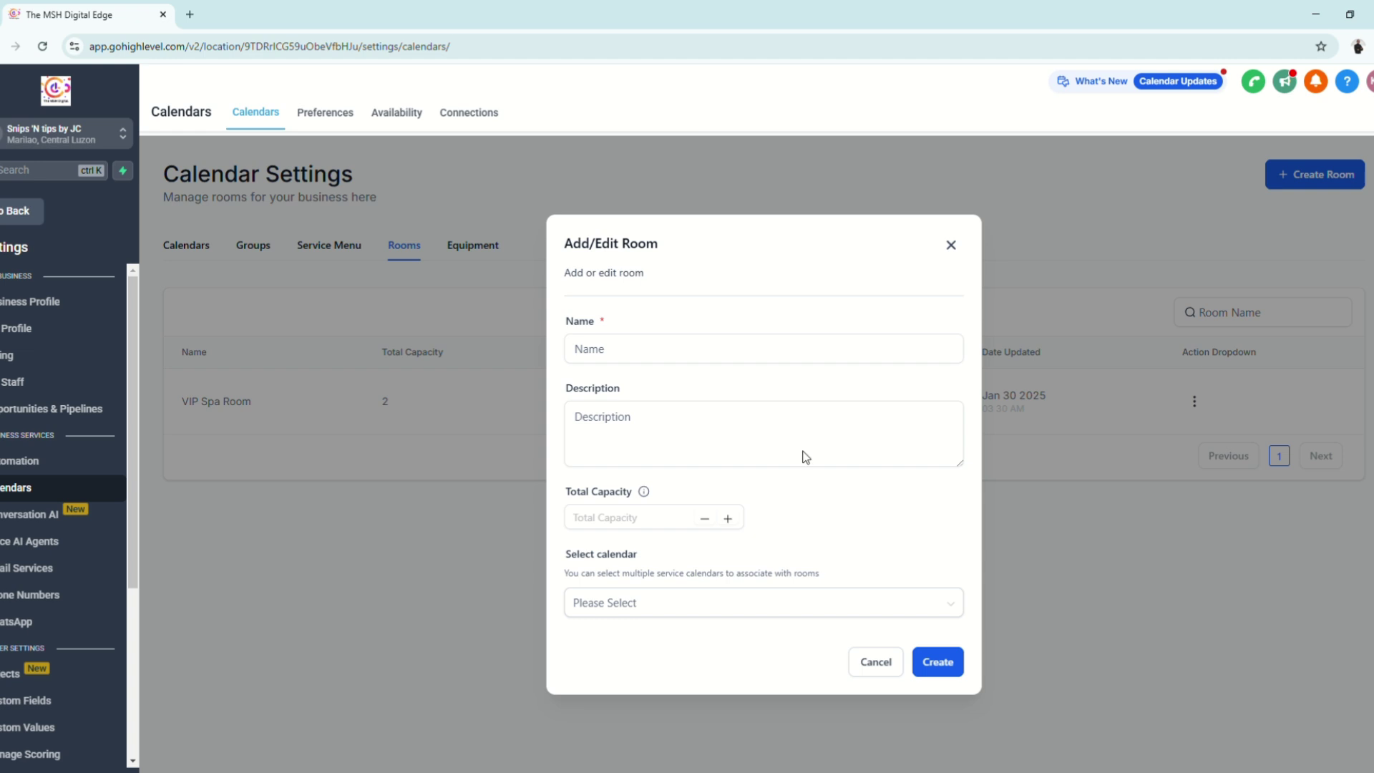
{"action": "left_click", "coordinate": [649, 356]}
{"action": "left_click", "coordinate": [665, 428]}
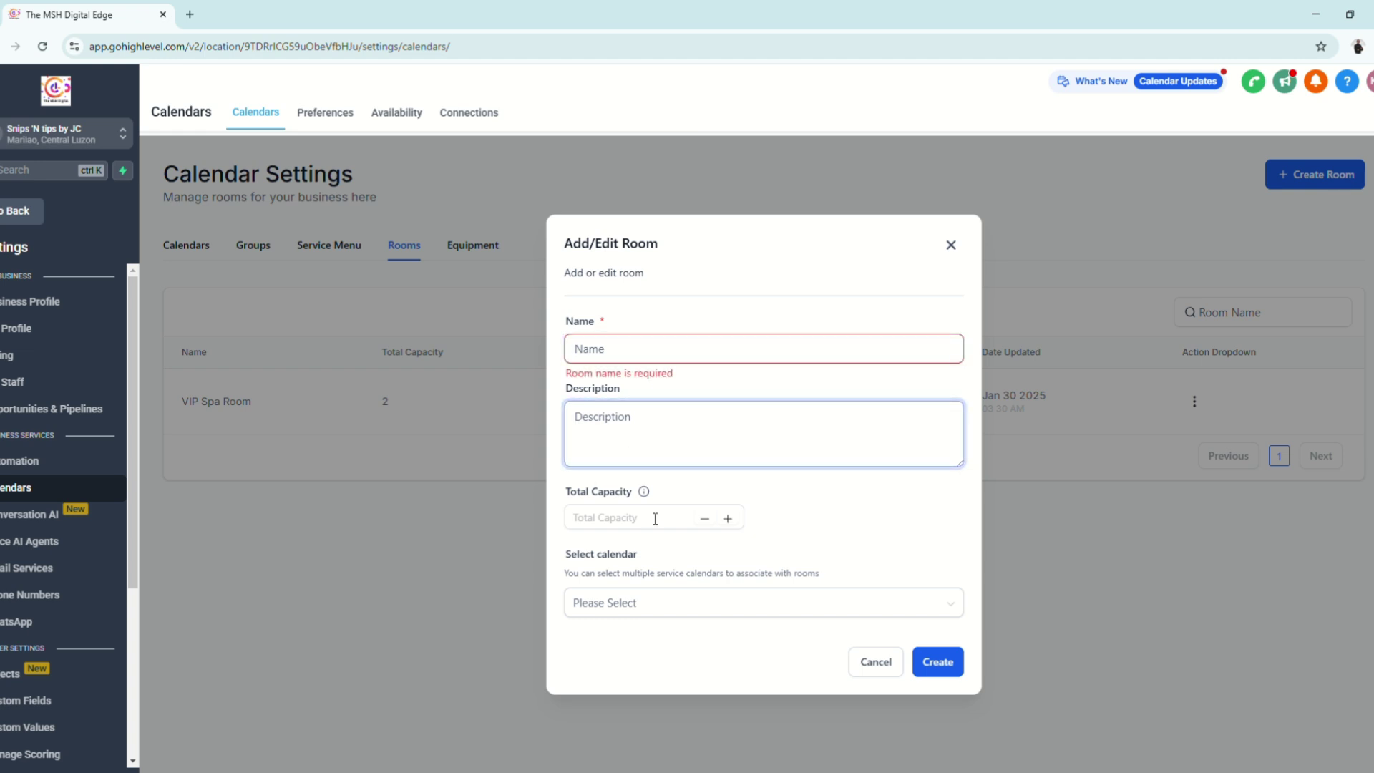
{"action": "left_click", "coordinate": [655, 528]}
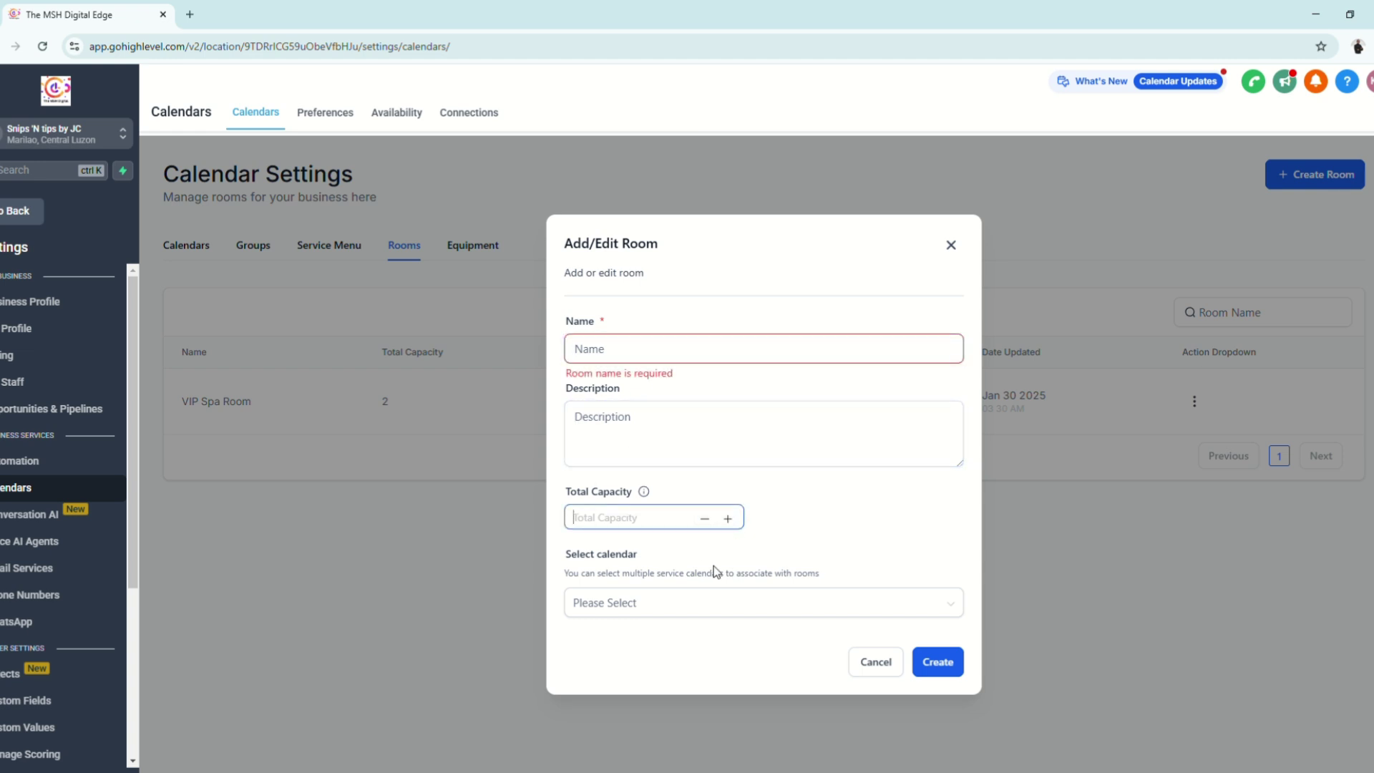
{"action": "left_click", "coordinate": [628, 615]}
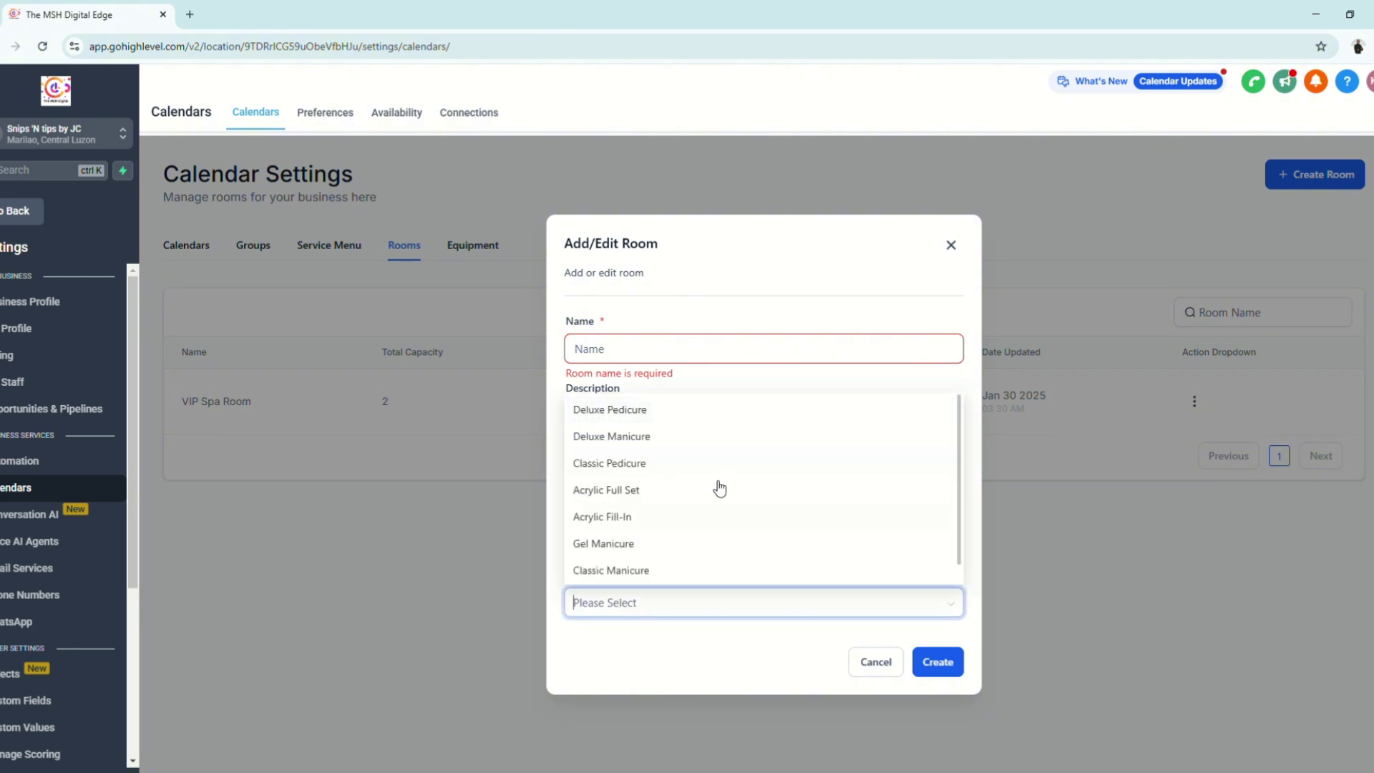
{"action": "left_click", "coordinate": [879, 671]}
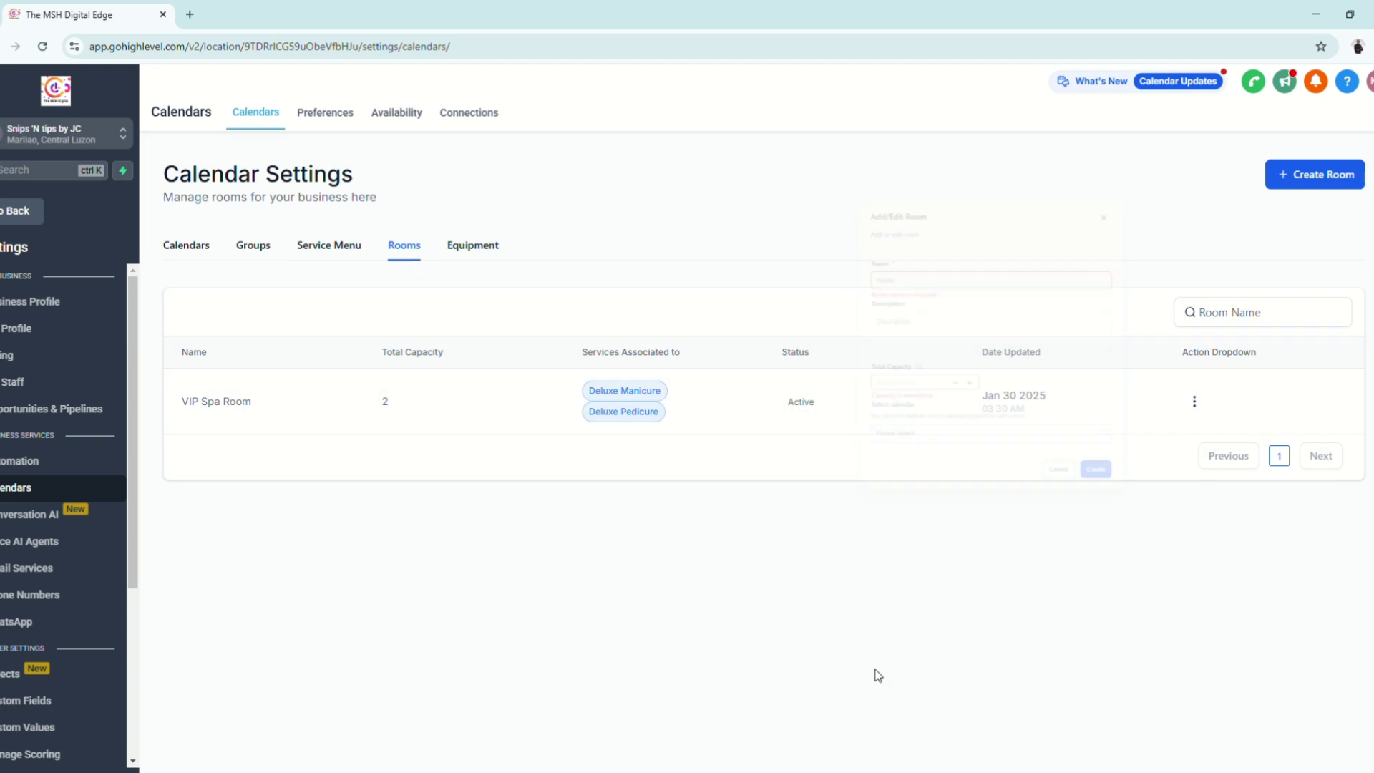
Show the equipment list and review the Nail UV Curing Machine entry.
{"action": "left_click", "coordinate": [472, 244]}
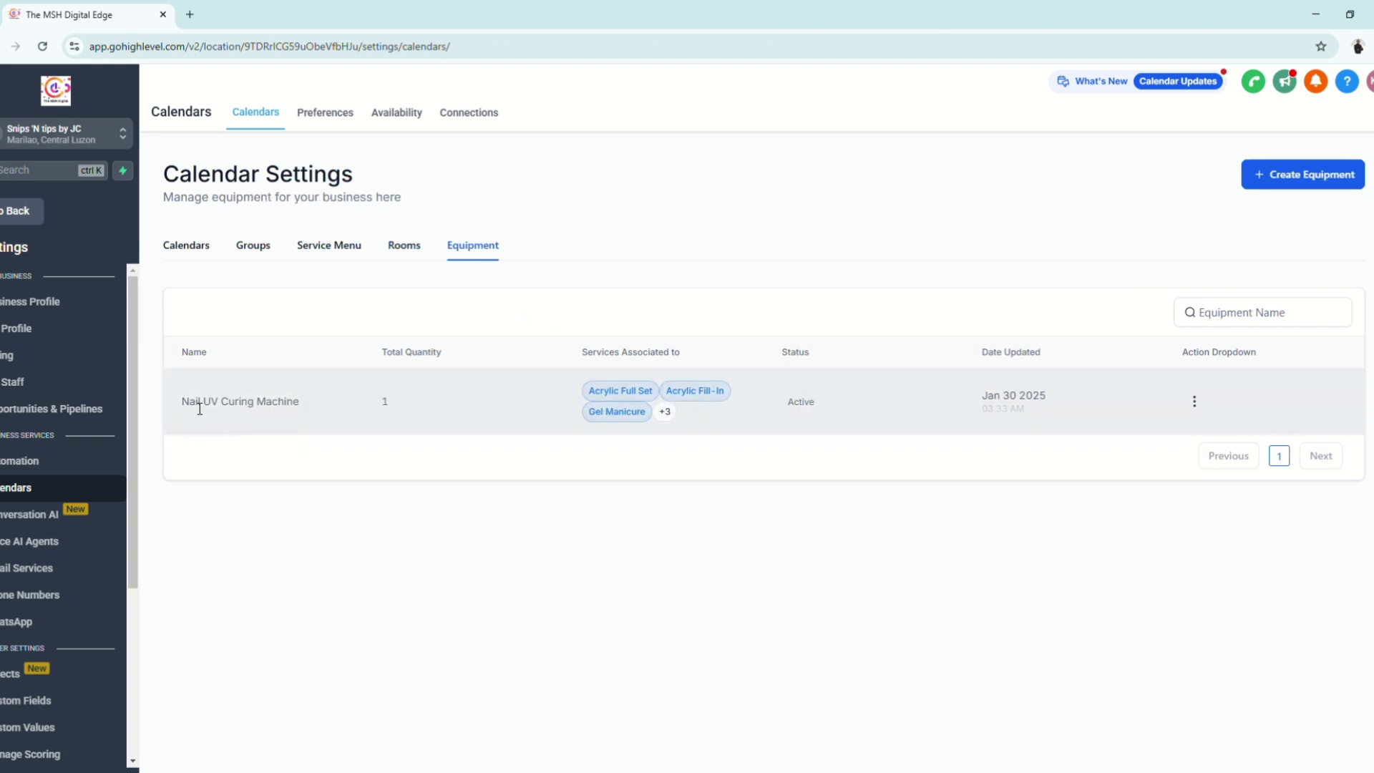
{"action": "left_click_drag", "start_coordinate": [182, 400], "coordinate": [315, 401]}
{"action": "left_click", "coordinate": [602, 534]}
Examine the new equipment form's name, description, total quantity, out of service quantity and calendar selection without creating any equipment.
{"action": "left_click", "coordinate": [1302, 174]}
{"action": "left_click", "coordinate": [632, 356]}
{"action": "left_click", "coordinate": [671, 443]}
{"action": "left_click", "coordinate": [614, 528]}
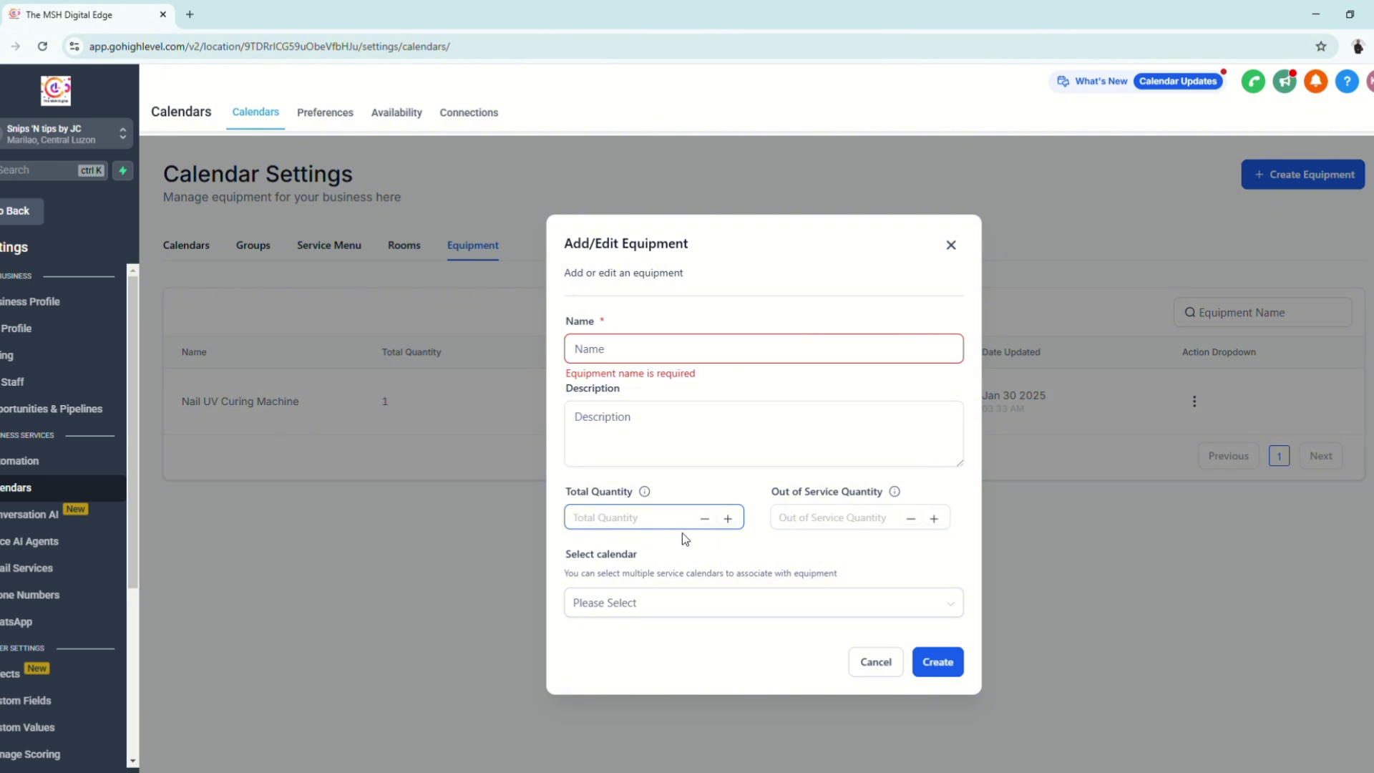
{"action": "left_click", "coordinate": [768, 558]}
{"action": "left_click", "coordinate": [810, 522]}
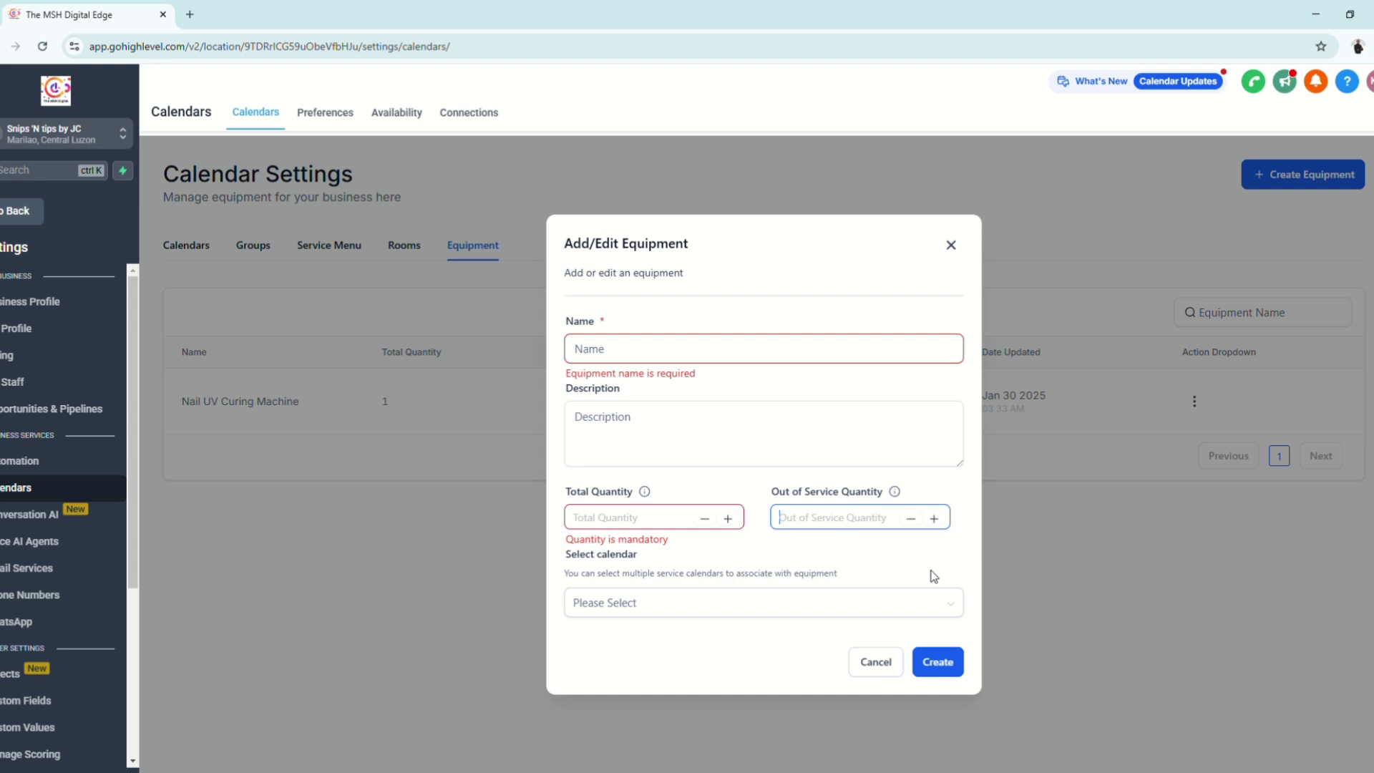
{"action": "left_click_drag", "start_coordinate": [774, 503], "coordinate": [903, 500]}
{"action": "left_click", "coordinate": [856, 527]}
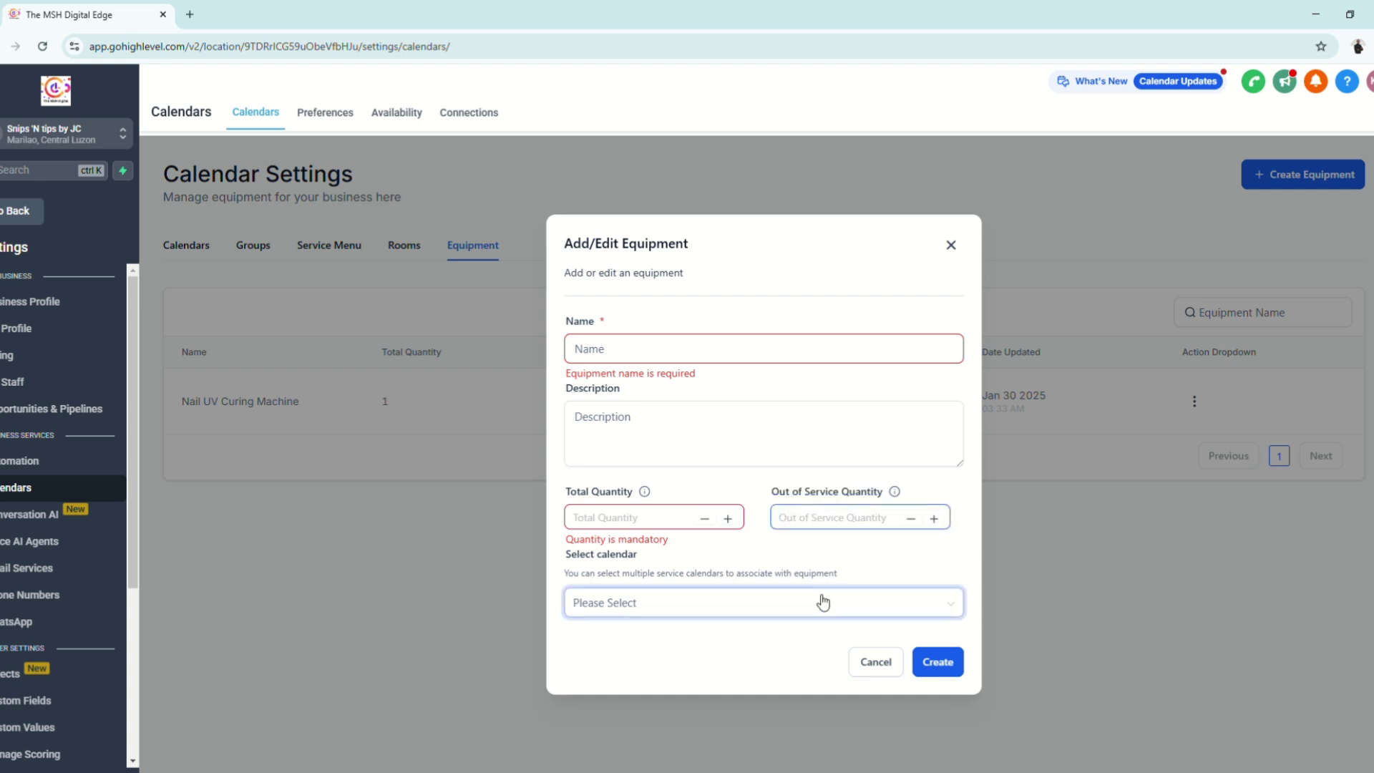
{"action": "left_click", "coordinate": [620, 603]}
{"action": "left_click", "coordinate": [808, 651]}
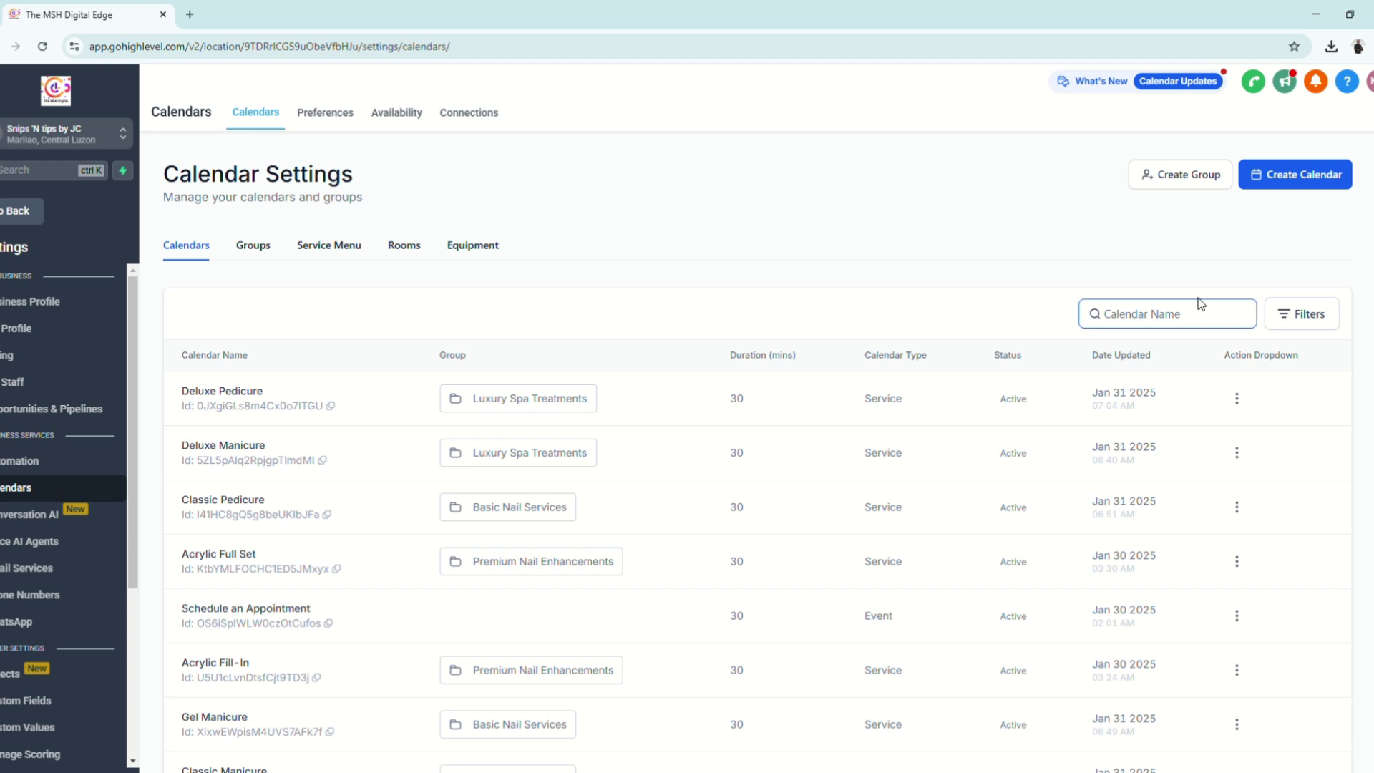
Start a new Service Booking calendar named Builder Gel Overlay and assign the first two listed staff members.
{"action": "left_click", "coordinate": [1298, 179]}
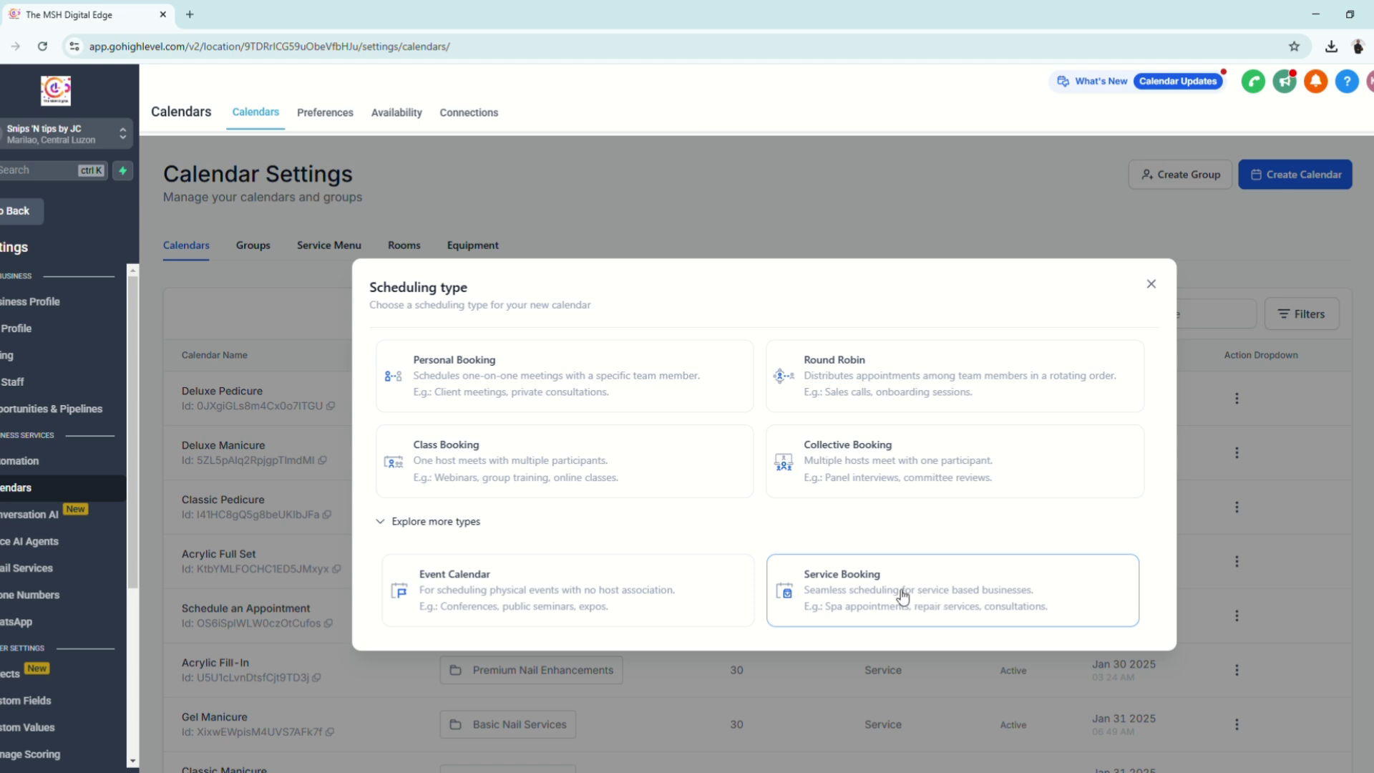
{"action": "left_click", "coordinate": [879, 597]}
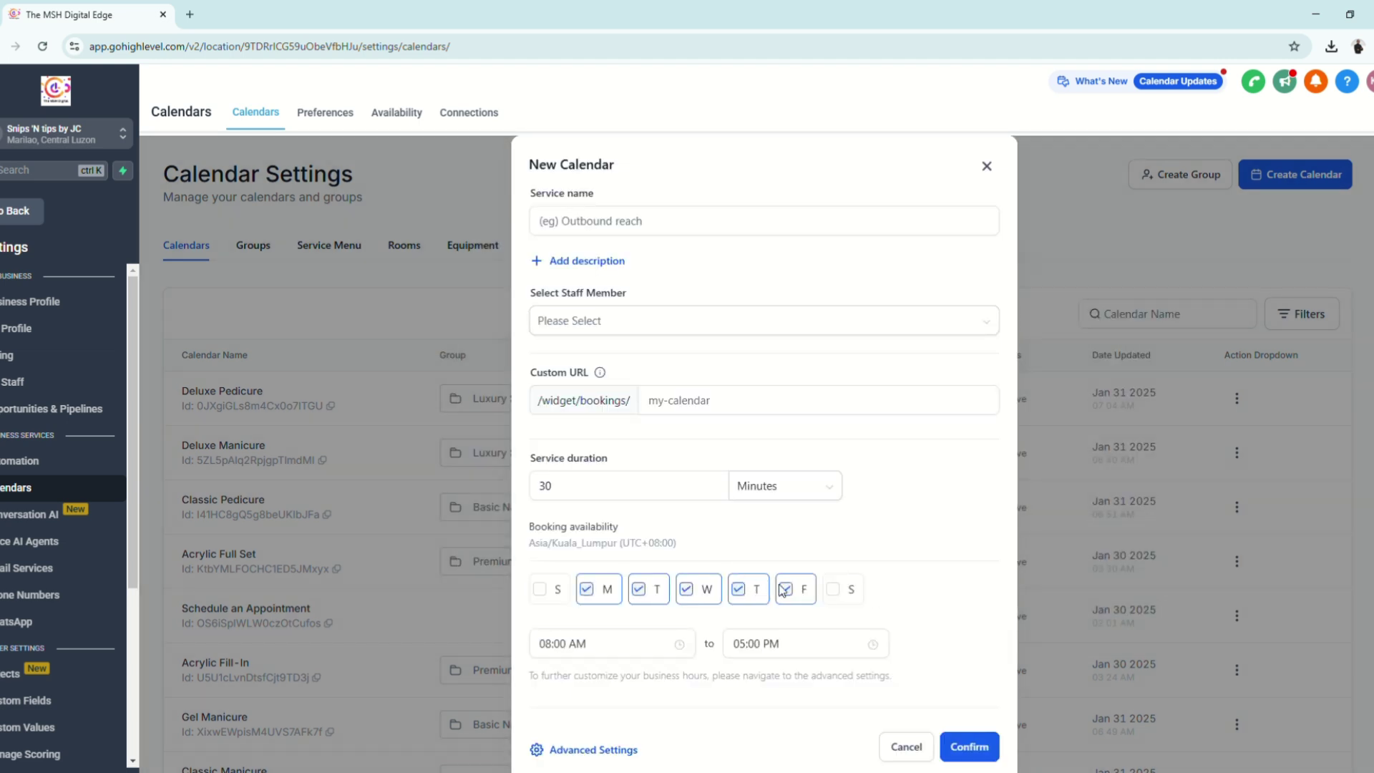
{"action": "left_click", "coordinate": [674, 266]}
{"action": "type", "text": "Builder Gel Overlay"}
{"action": "left_click", "coordinate": [607, 323]}
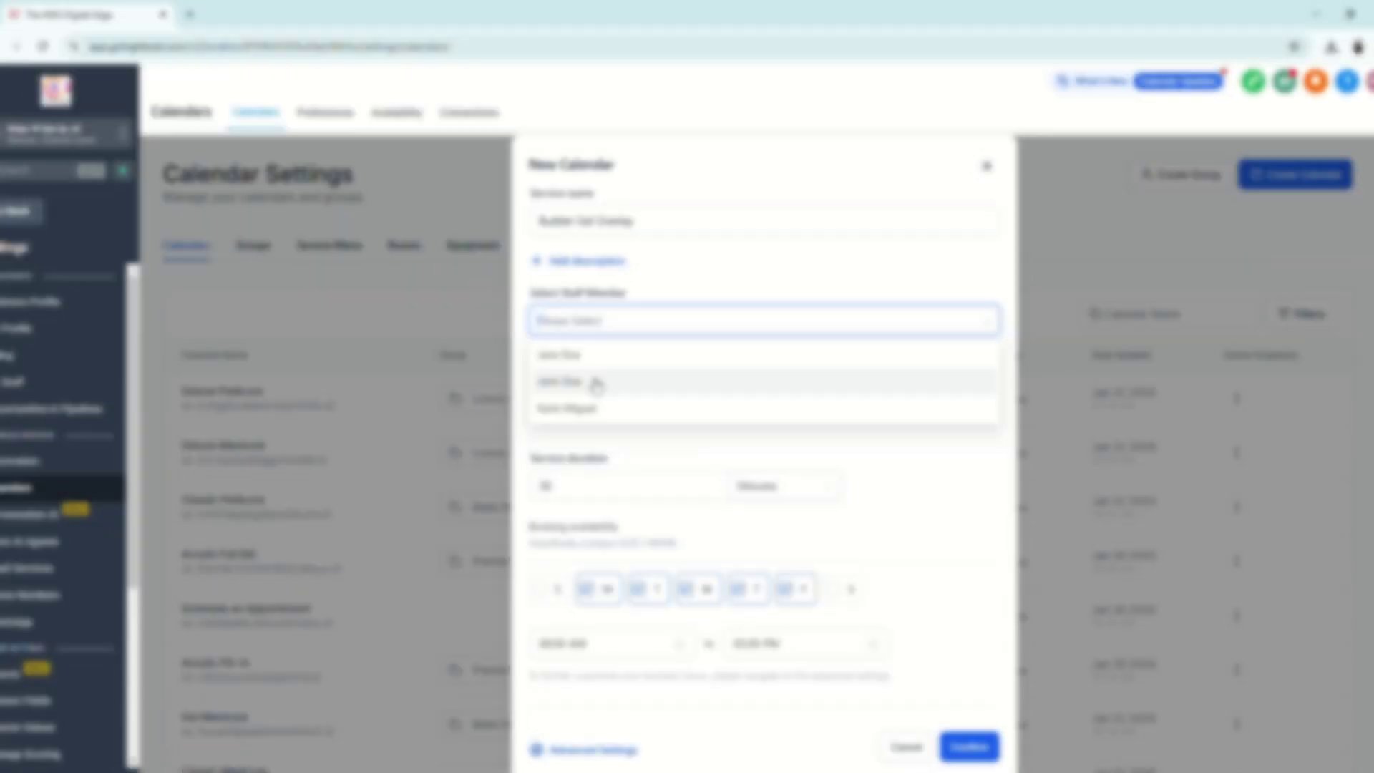
{"action": "left_click", "coordinate": [591, 380]}
{"action": "left_click", "coordinate": [592, 353]}
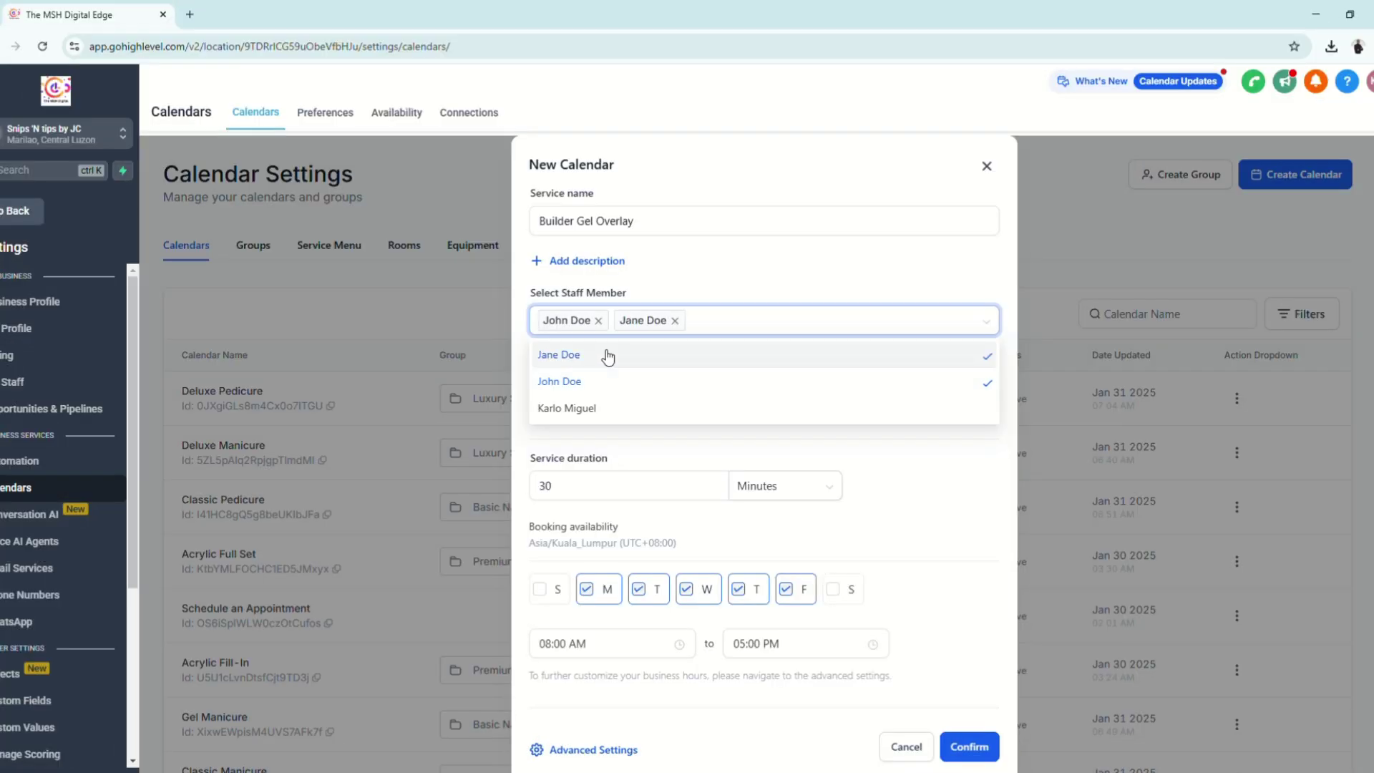
Set the new calendar's custom URL to buildergeloverlay.
{"action": "left_click", "coordinate": [850, 421]}
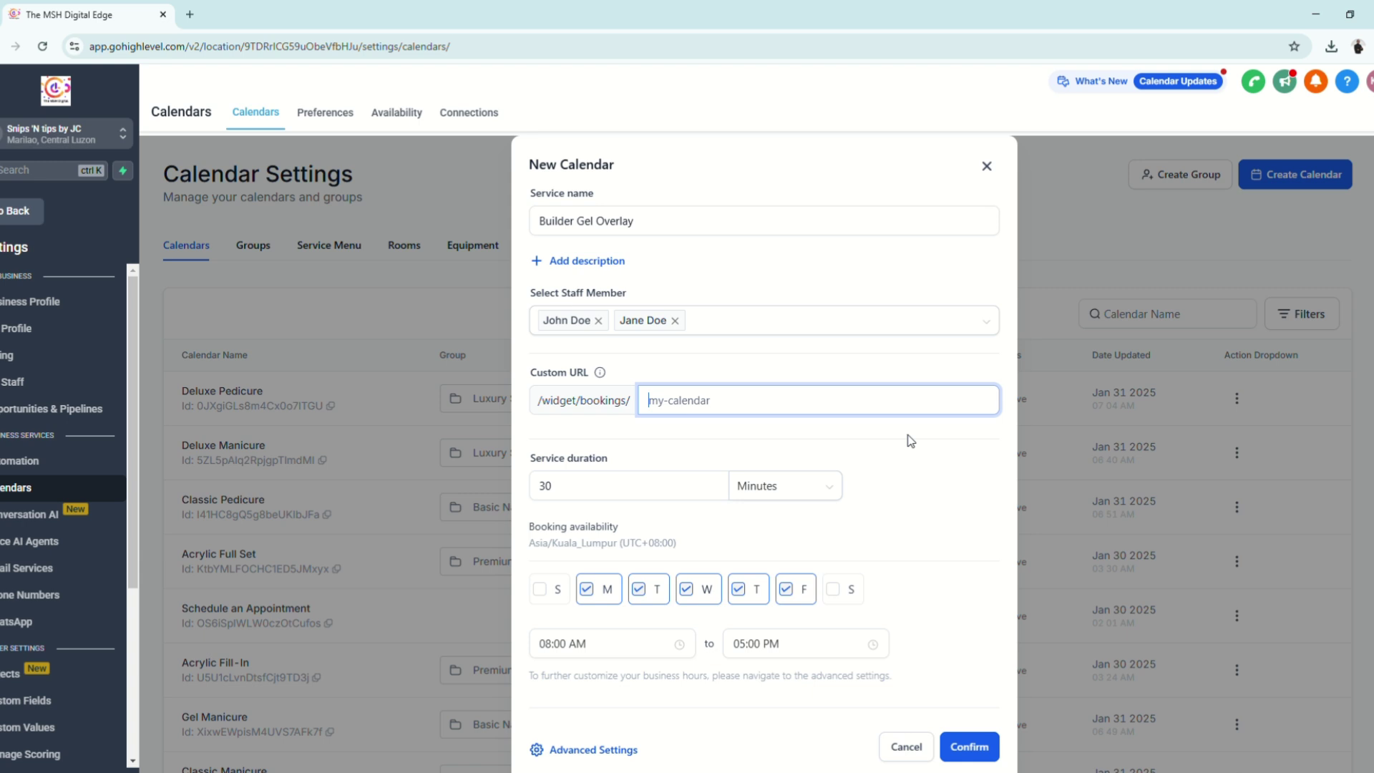
{"action": "triple_click", "coordinate": [608, 221]}
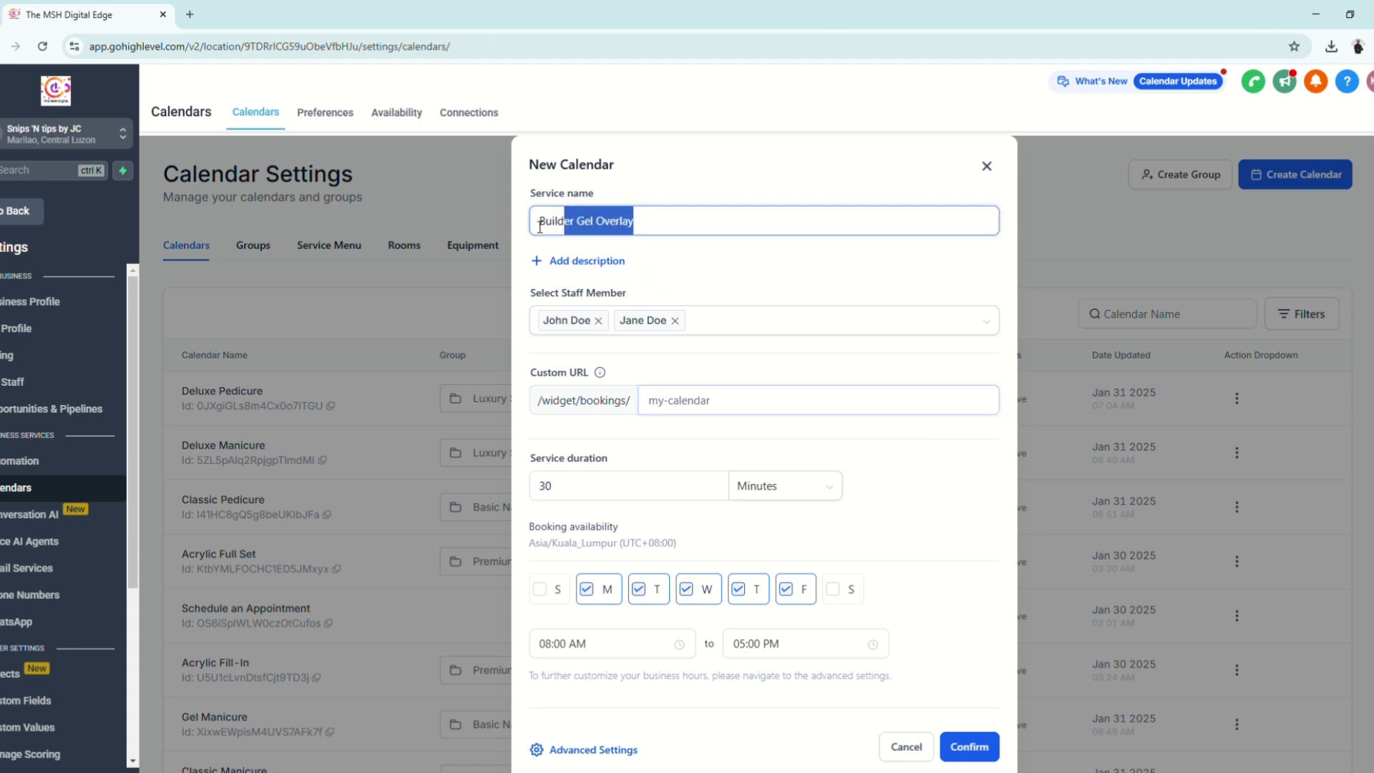
{"action": "left_click", "coordinate": [756, 410]}
{"action": "type", "text": "builder gel overlay"}
{"action": "left_click", "coordinate": [682, 400]}
{"action": "key", "text": "BackSpace"}
{"action": "left_click", "coordinate": [701, 400]}
{"action": "key", "text": "BackSpace"}
{"action": "key", "text": "ctrl+a"}
Review the new calendar's service duration, time zone and booking hours, keeping 30 minutes and the 05:00 PM end time.
{"action": "left_click", "coordinate": [613, 486]}
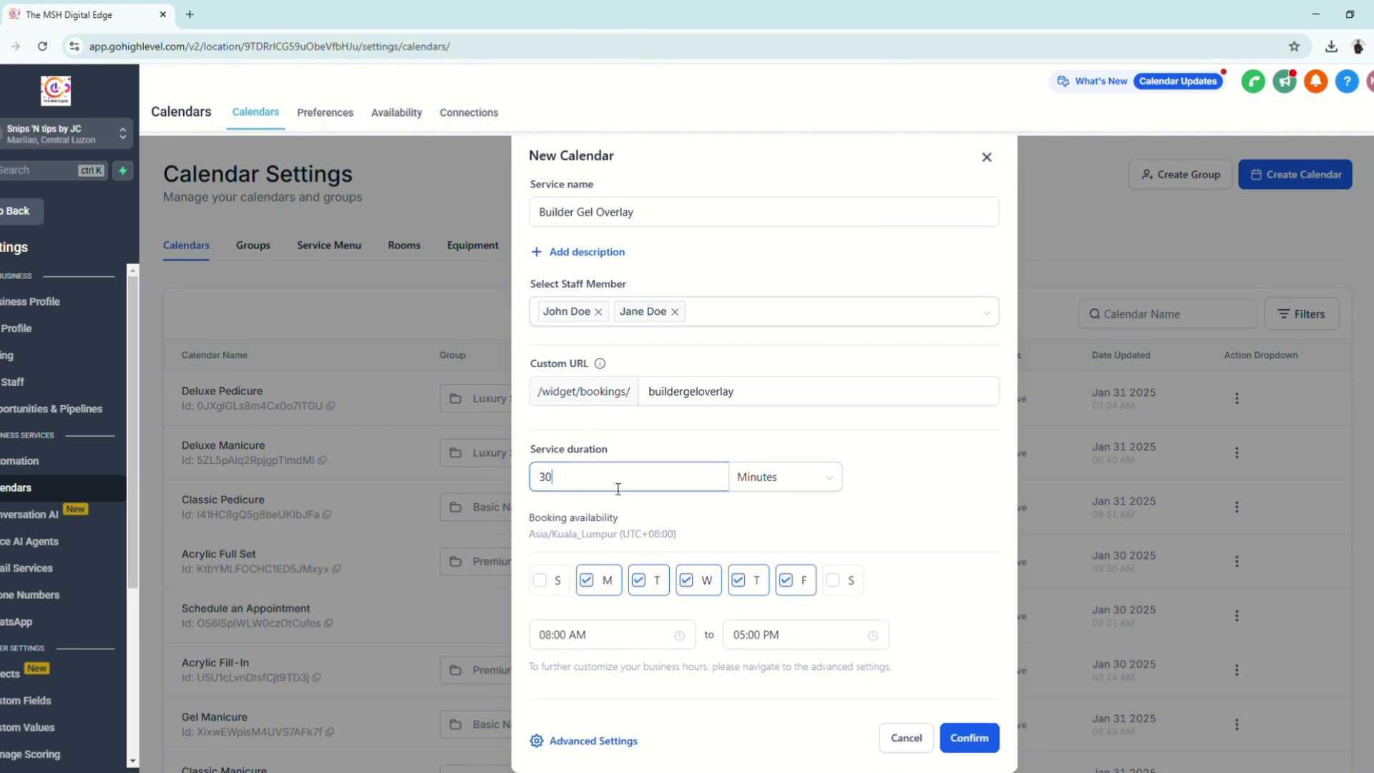
{"action": "left_click", "coordinate": [827, 527]}
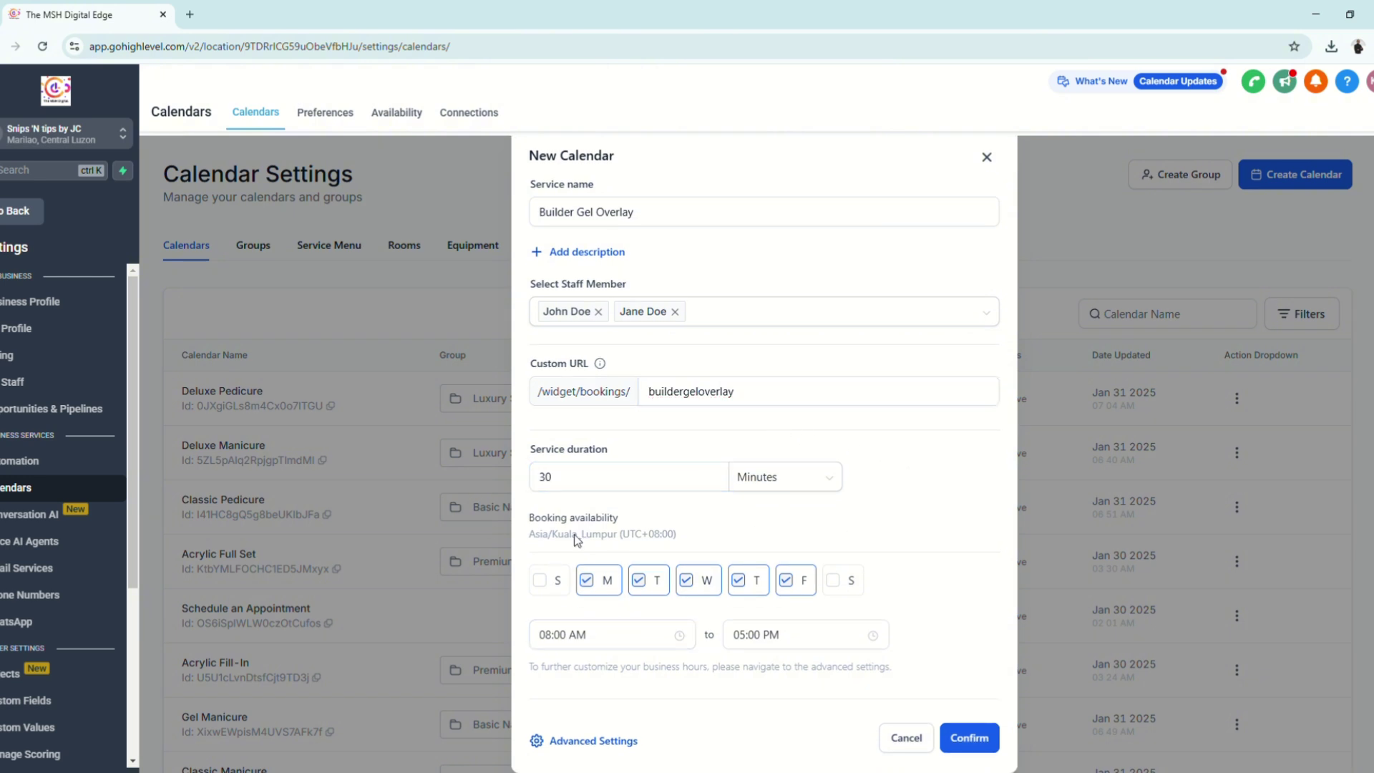
{"action": "left_click_drag", "start_coordinate": [557, 528], "coordinate": [706, 532]}
{"action": "left_click", "coordinate": [715, 533]}
{"action": "left_click", "coordinate": [801, 635]}
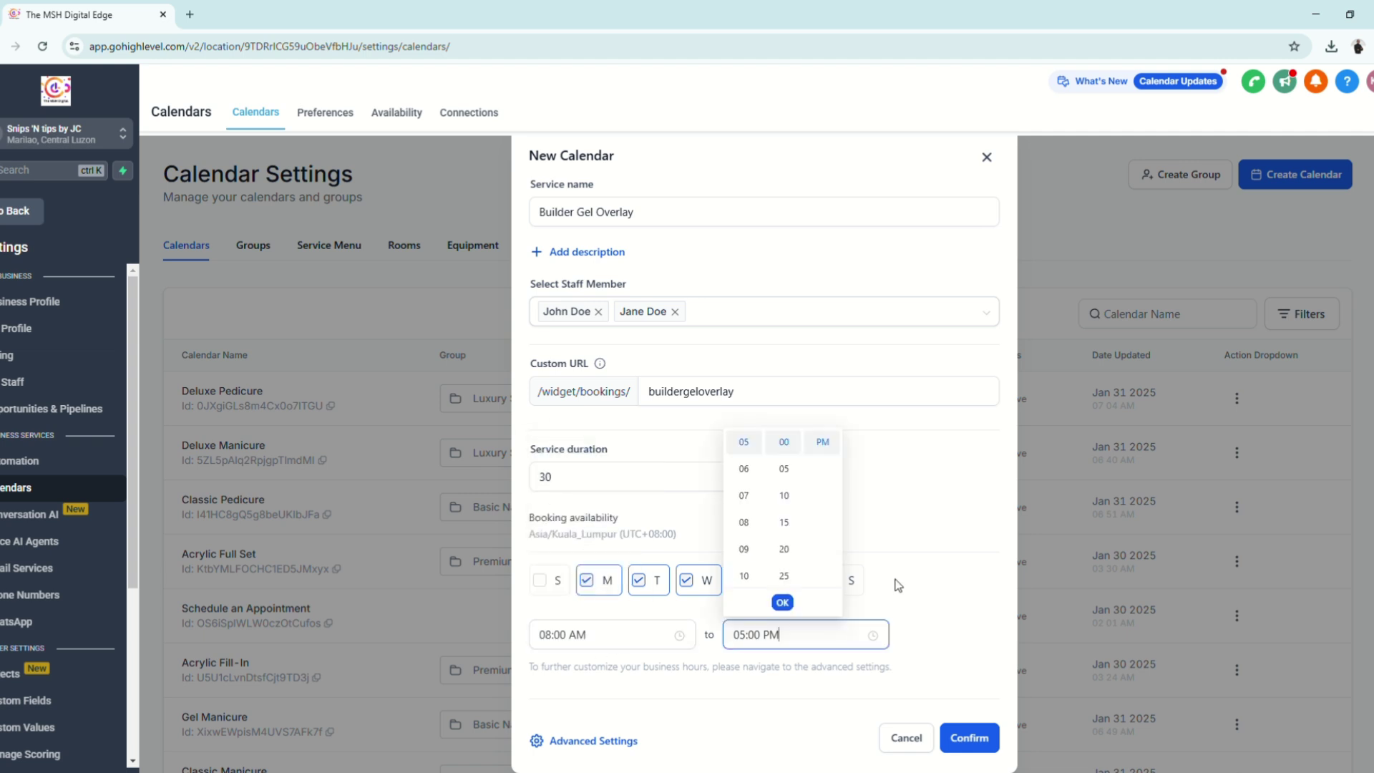
{"action": "left_click", "coordinate": [938, 595]}
{"action": "left_click", "coordinate": [784, 640]}
{"action": "left_click", "coordinate": [954, 655]}
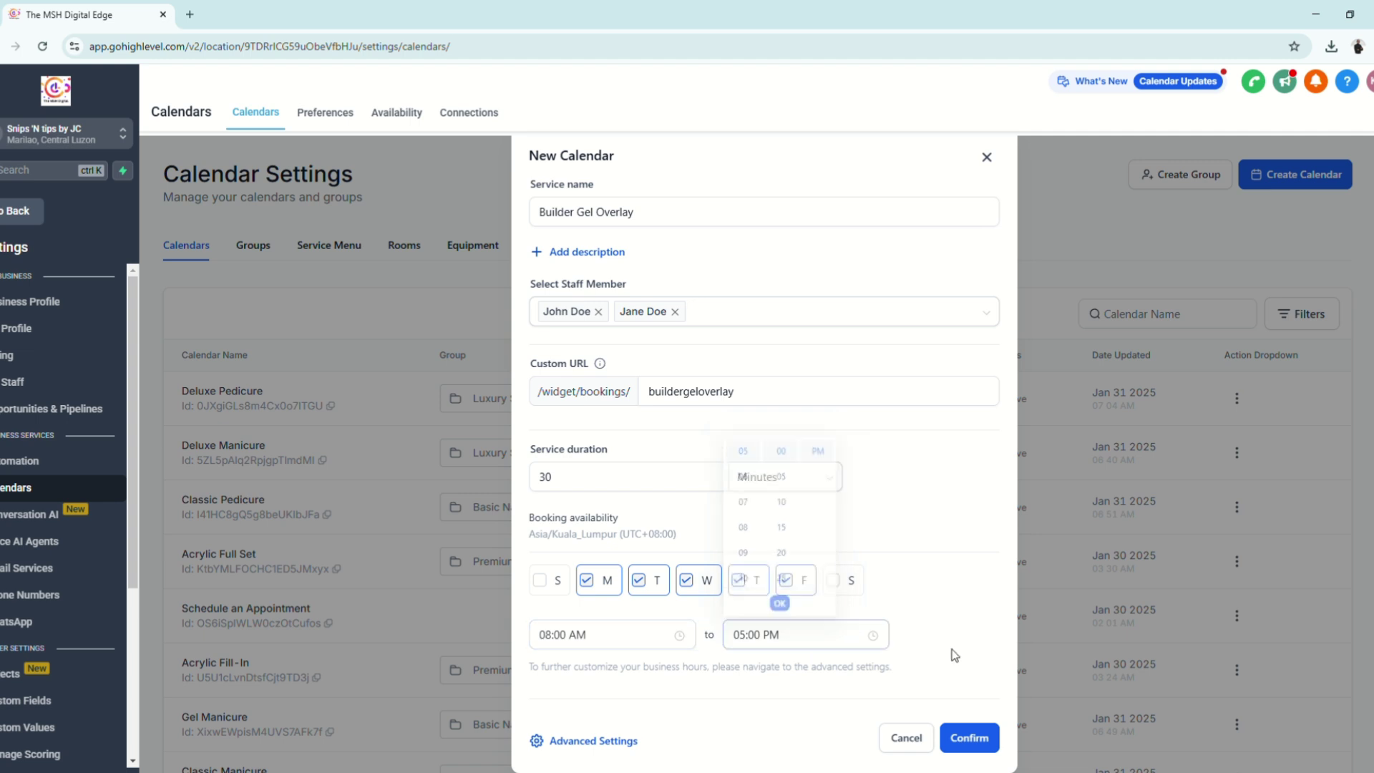
In the calendar's advanced settings, upload the nail photo as service logo and enter the description "(Adds strength while maintaining a natural look)".
{"action": "left_click", "coordinate": [574, 743]}
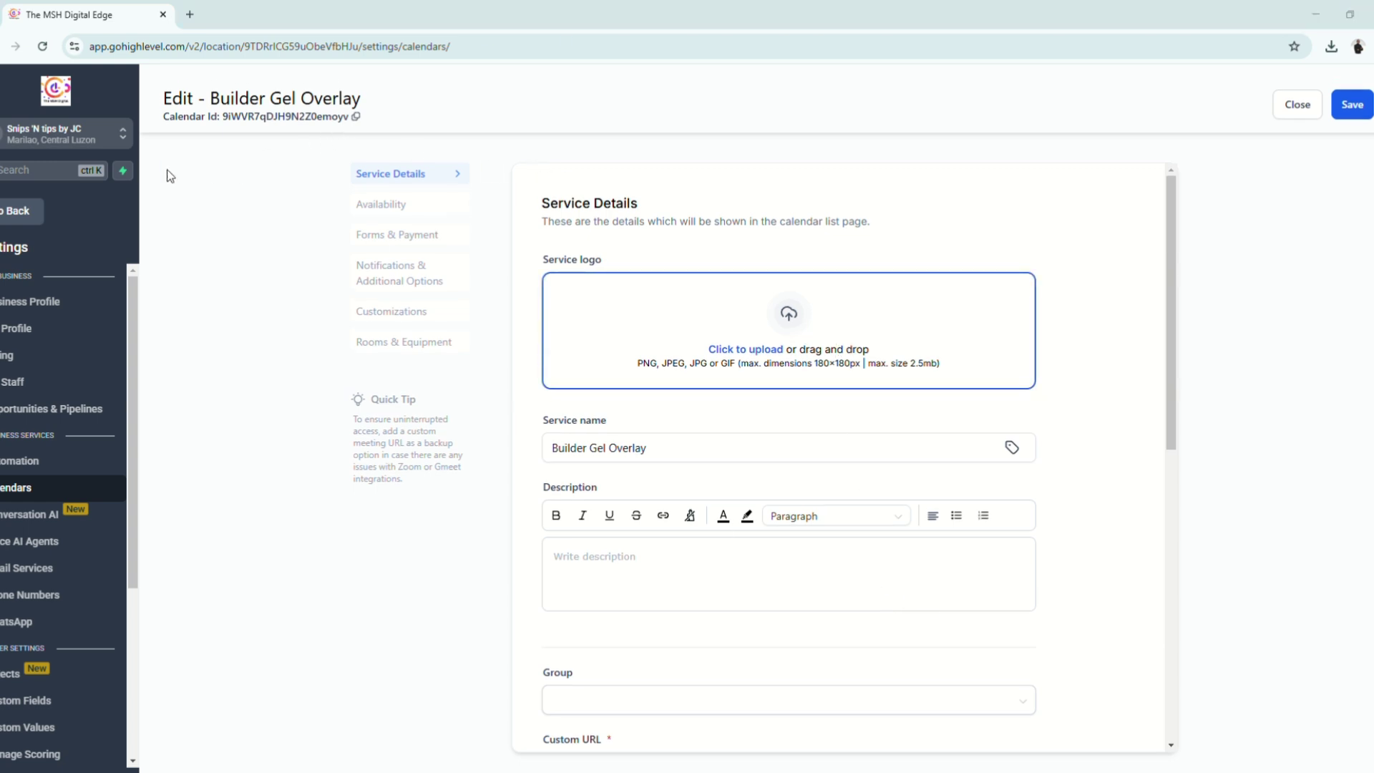
{"action": "left_click", "coordinate": [712, 557]}
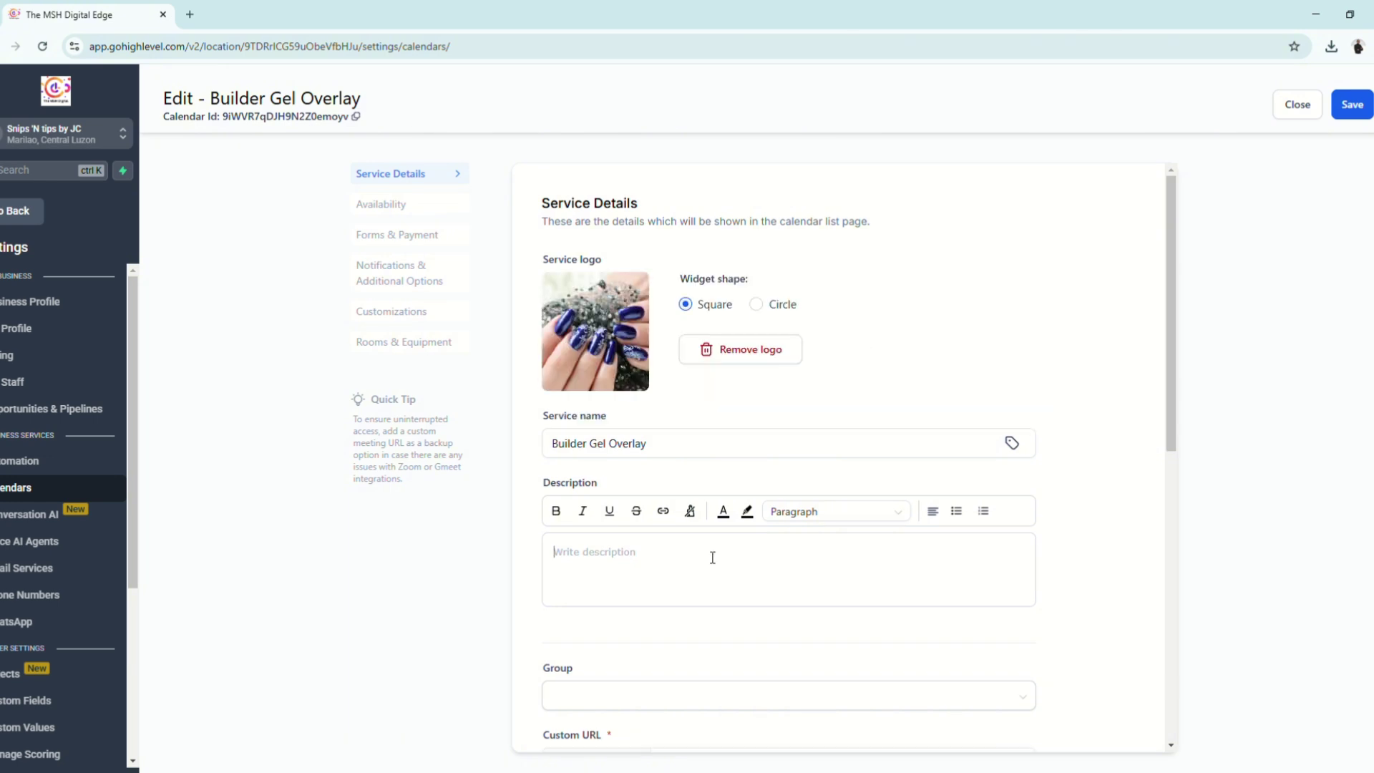
{"action": "type", "text": "(Adds strength while maintaining a natural look)"}
Assign the Builder Gel Overlay calendar to the Premium Nail Enhancements group.
{"action": "scroll", "coordinate": [734, 615], "scroll_direction": "down", "scroll_amount": 1}
{"action": "left_click", "coordinate": [740, 621]}
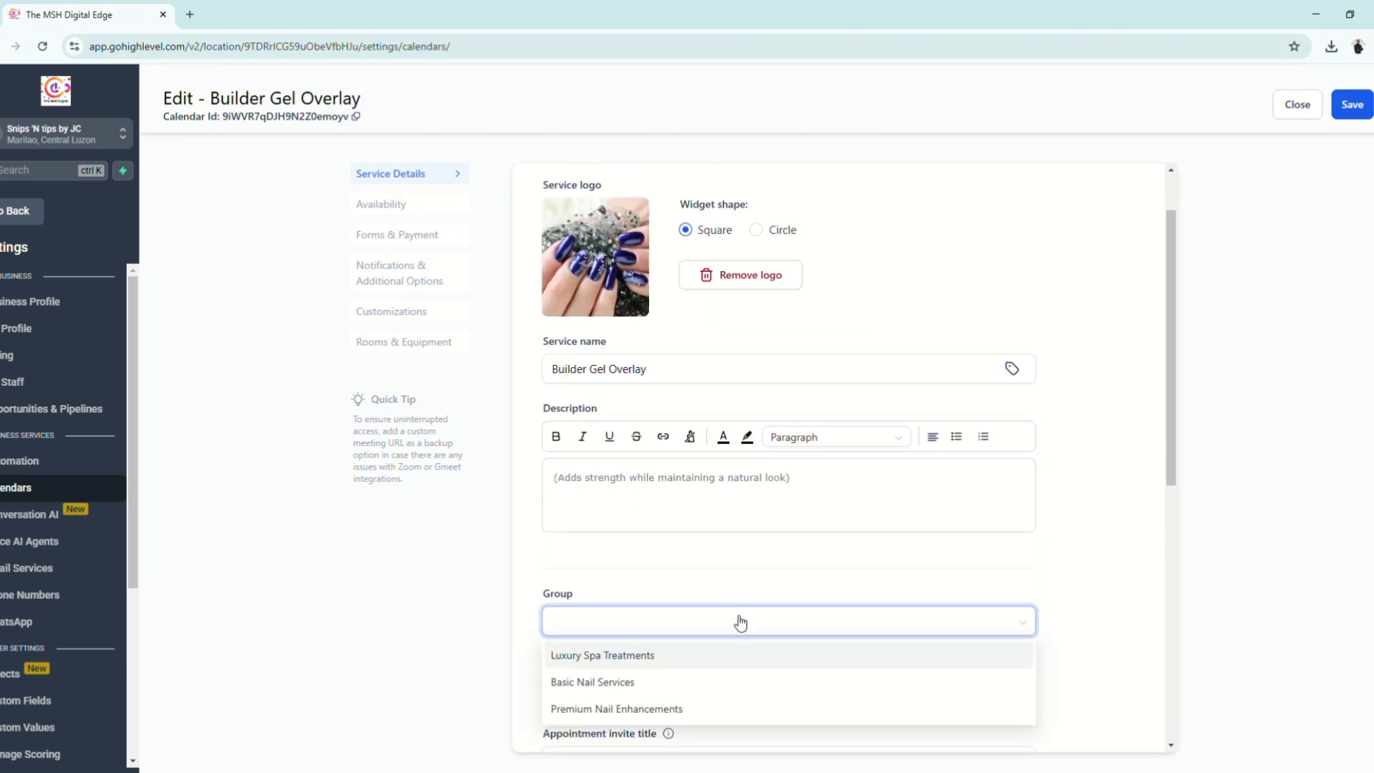
{"action": "scroll", "coordinate": [624, 721], "scroll_direction": "down", "scroll_amount": 2}
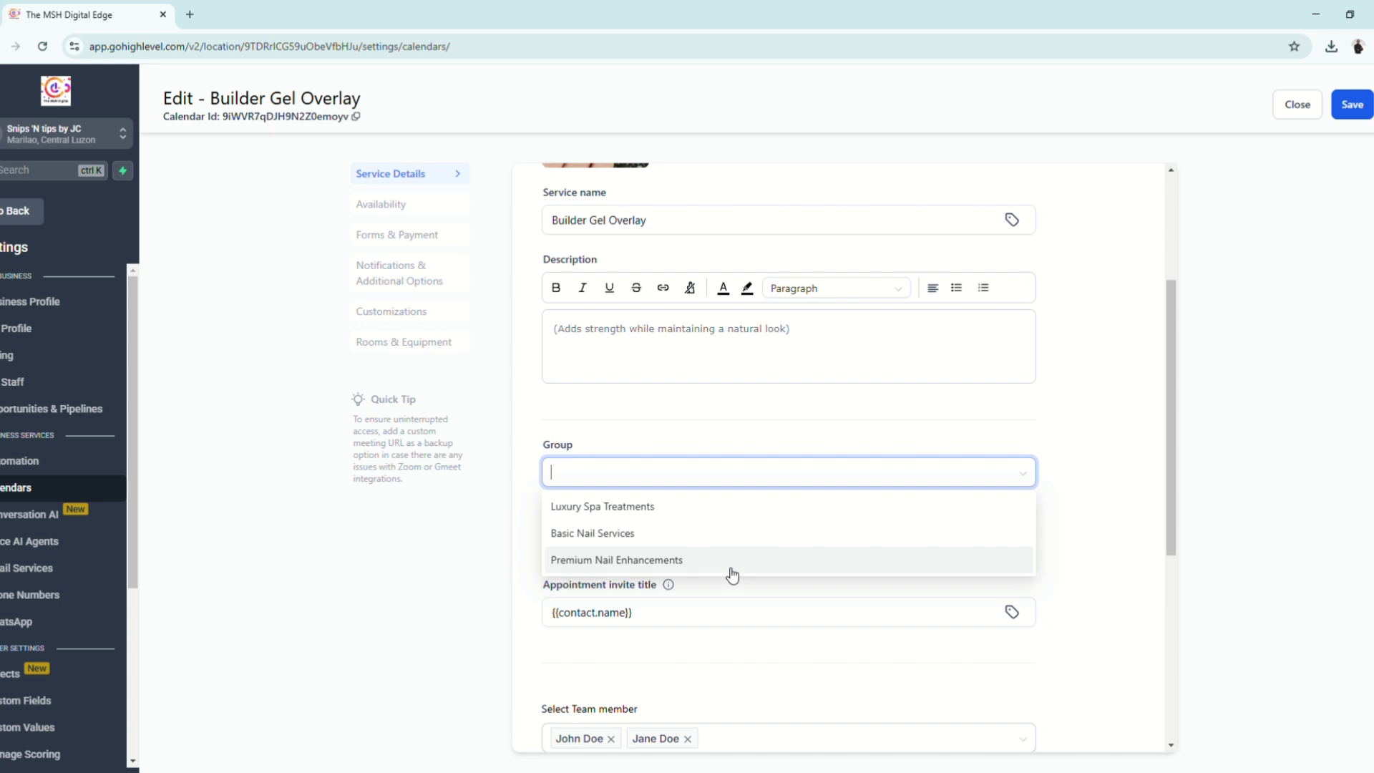
{"action": "left_click", "coordinate": [647, 565]}
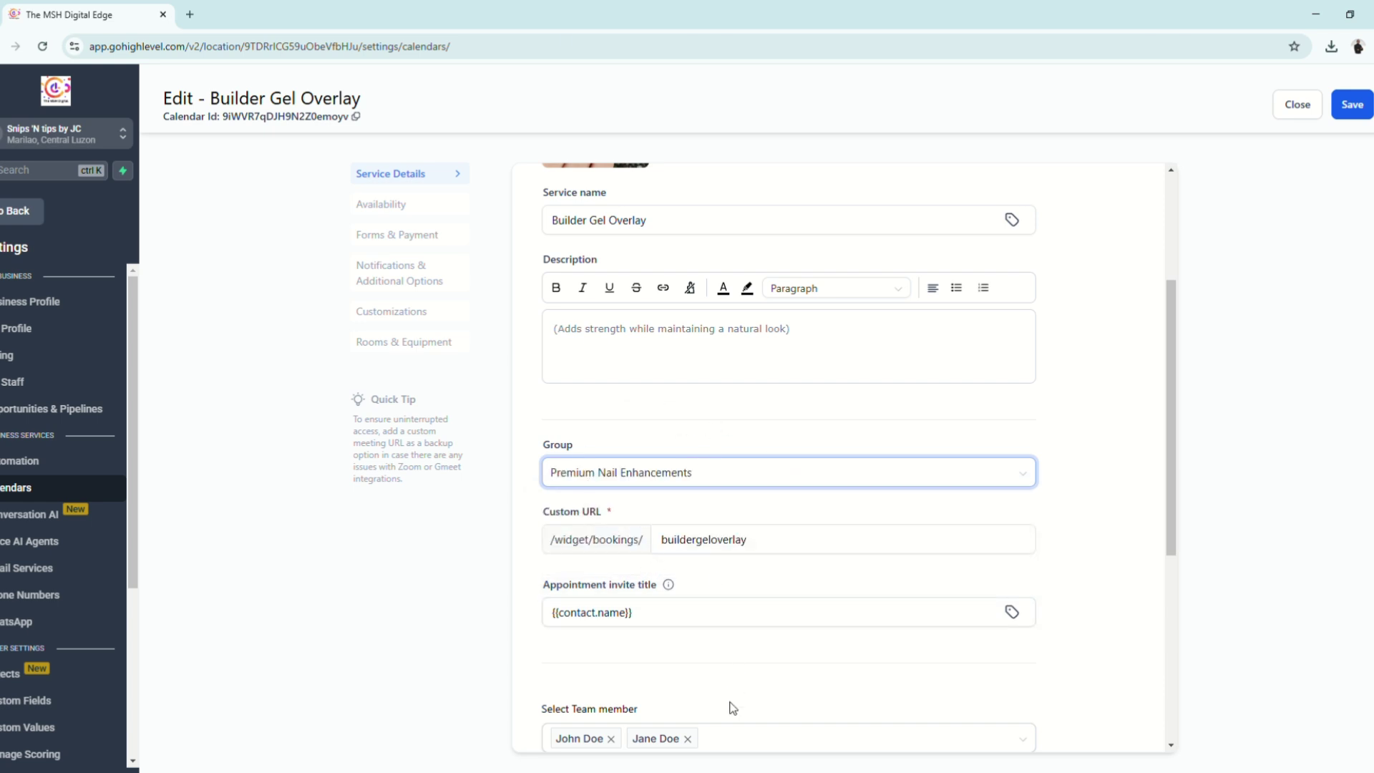
Extend the appointment invite title to "{{contact.name}} - Builder Gel Overlay", copying the service name.
{"action": "scroll", "coordinate": [731, 705], "scroll_direction": "down", "scroll_amount": 1}
{"action": "scroll", "coordinate": [735, 706], "scroll_direction": "down", "scroll_amount": 3}
{"action": "left_click", "coordinate": [669, 325]}
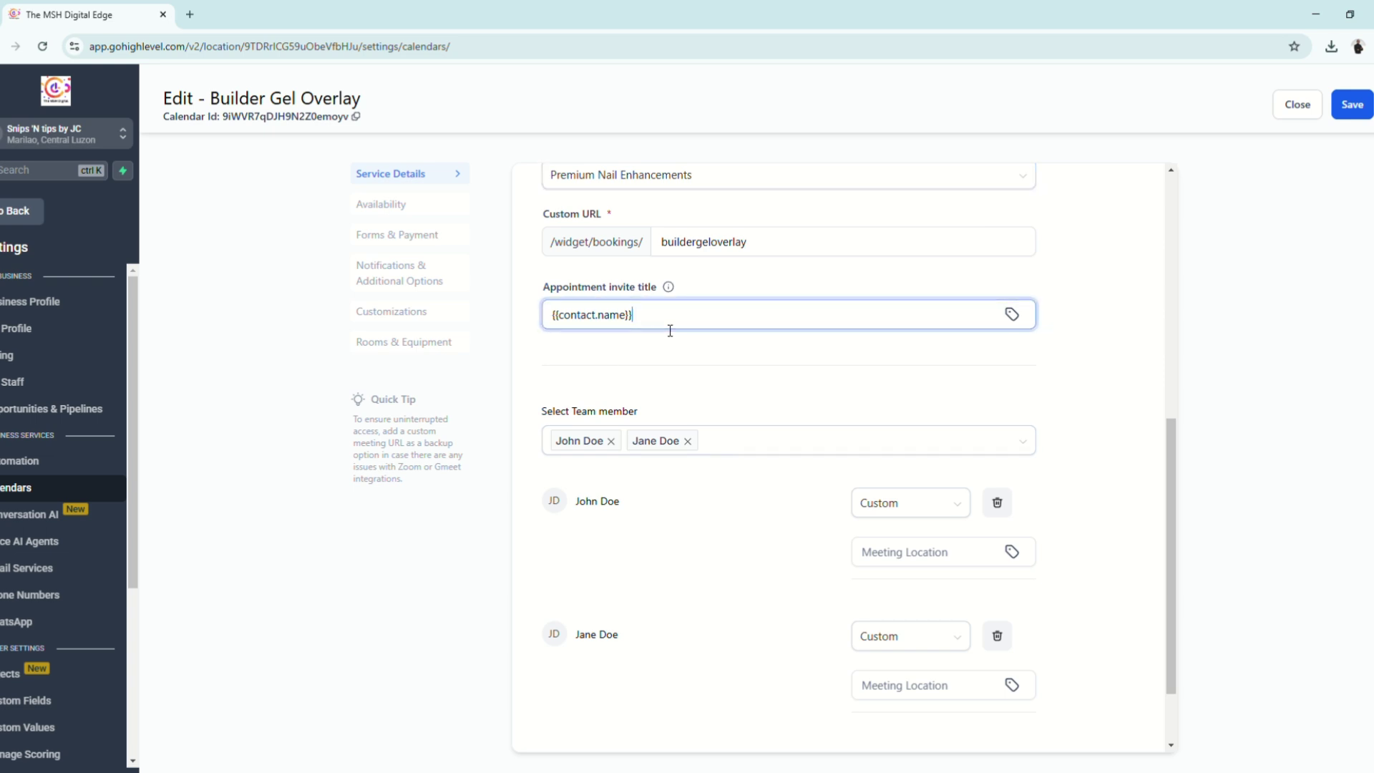
{"action": "left_click_drag", "start_coordinate": [546, 285], "coordinate": [665, 285]}
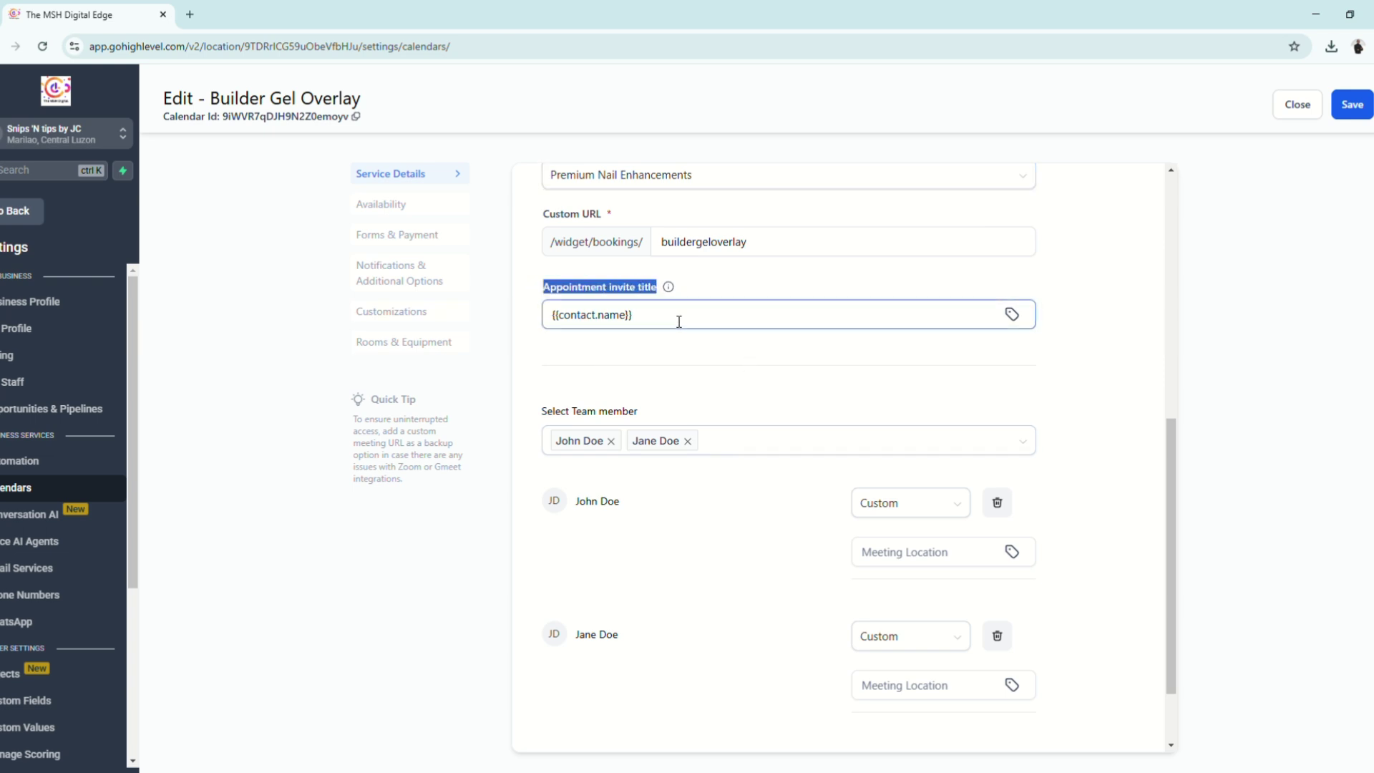
{"action": "left_click", "coordinate": [784, 327]}
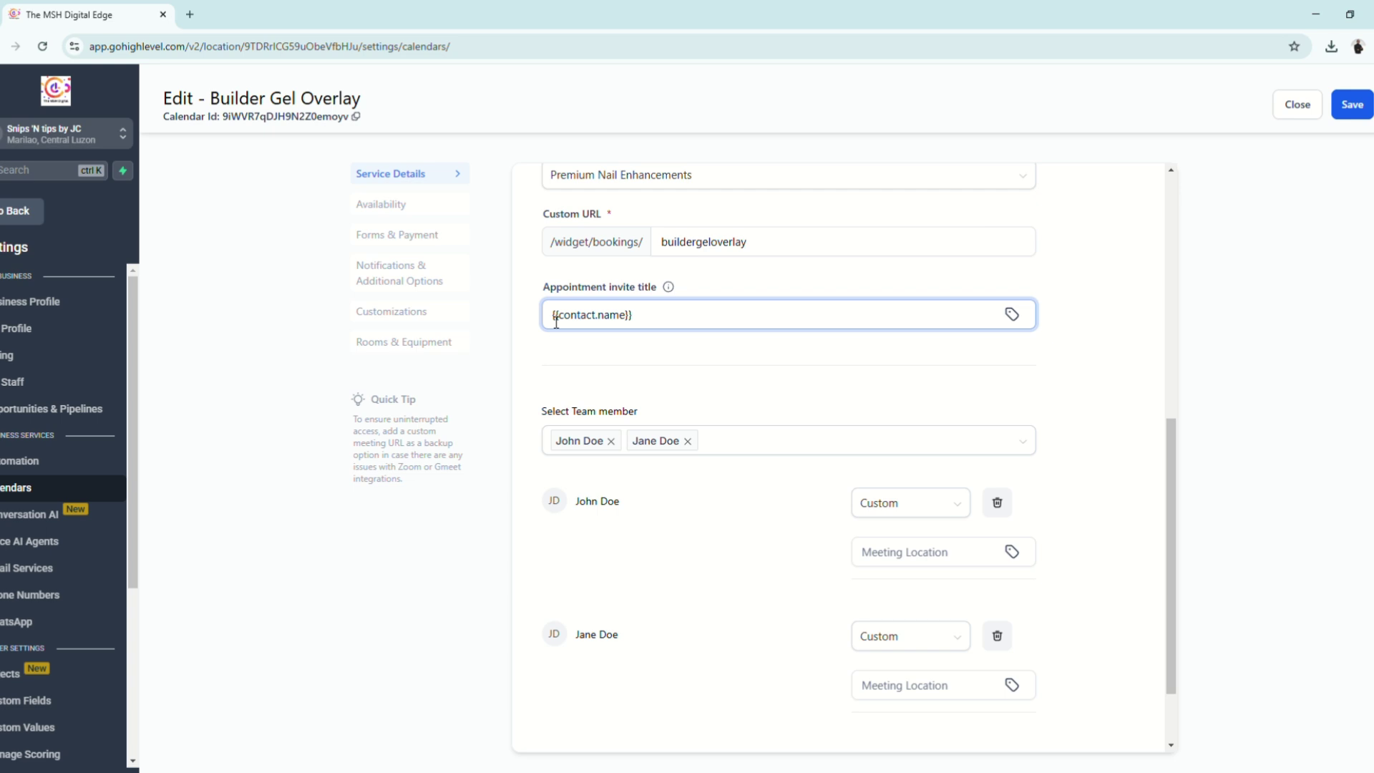
{"action": "type", "text": "-"}
{"action": "scroll", "coordinate": [686, 329], "scroll_direction": "up", "scroll_amount": 5}
{"action": "left_click_drag", "start_coordinate": [648, 294], "coordinate": [542, 295]}
{"action": "key", "text": "ctrl+c"}
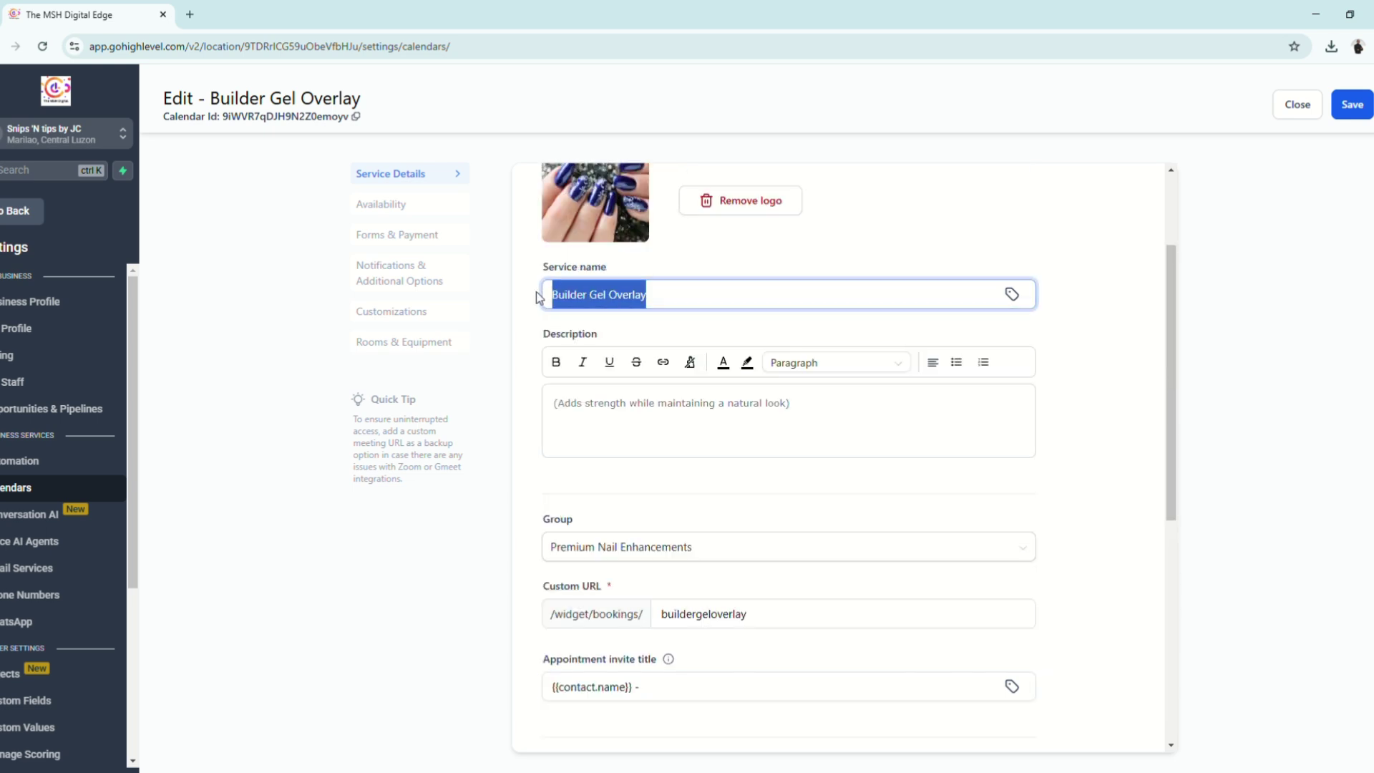
{"action": "left_click", "coordinate": [692, 694]}
{"action": "key", "text": "ctrl+v"}
In the calendar's availability settings, set the minimum scheduling notice to 2 days and the date range to 2 days.
{"action": "scroll", "coordinate": [744, 681], "scroll_direction": "down", "scroll_amount": 6}
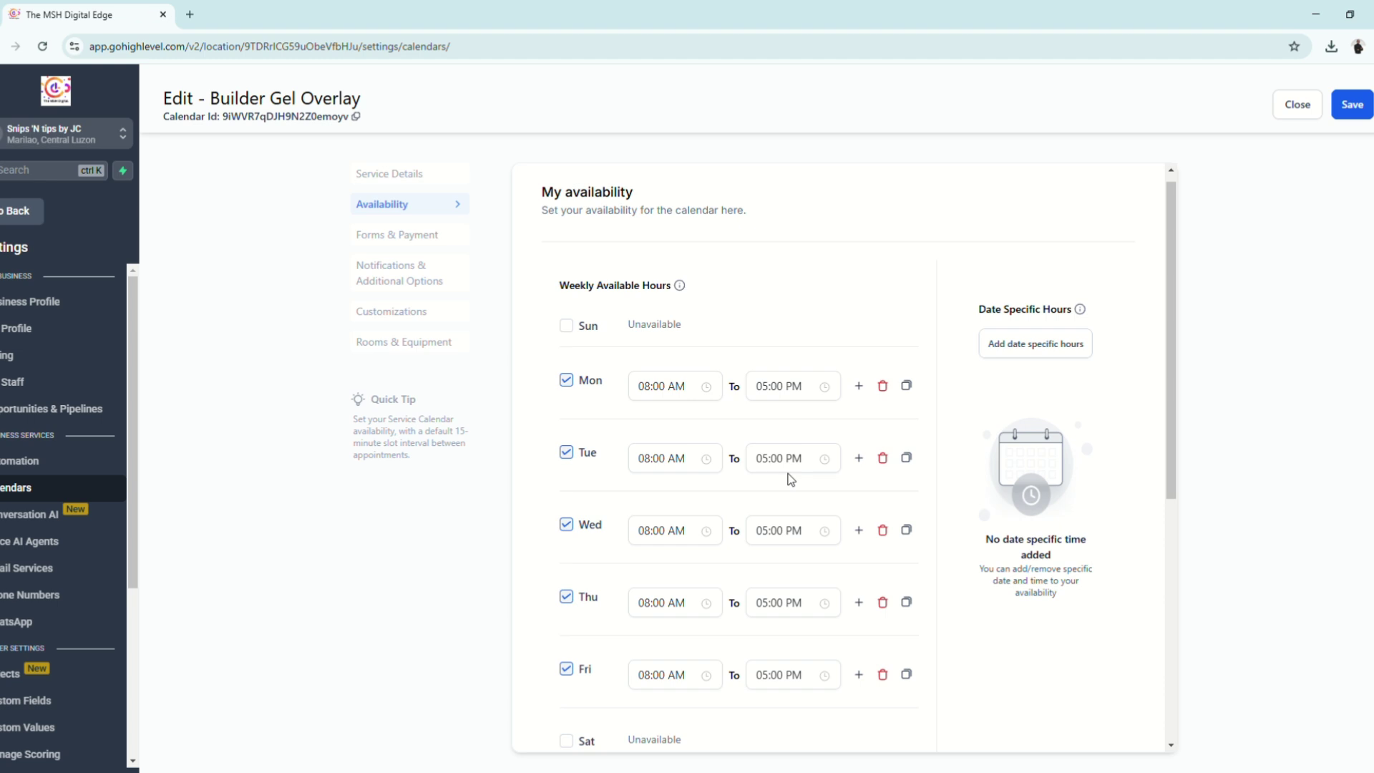
{"action": "scroll", "coordinate": [672, 408], "scroll_direction": "down", "scroll_amount": 5}
{"action": "scroll", "coordinate": [718, 461], "scroll_direction": "down", "scroll_amount": 1}
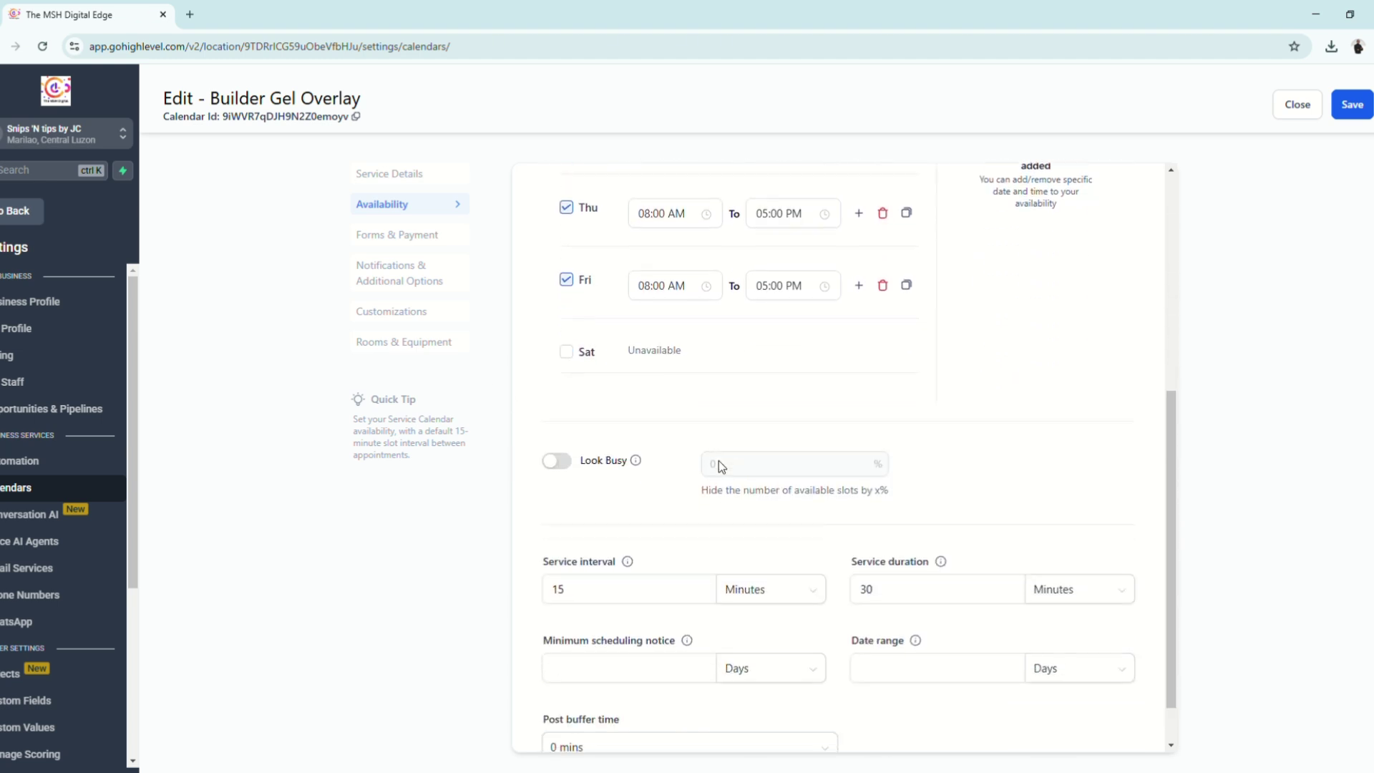
{"action": "scroll", "coordinate": [753, 502], "scroll_direction": "down", "scroll_amount": 1}
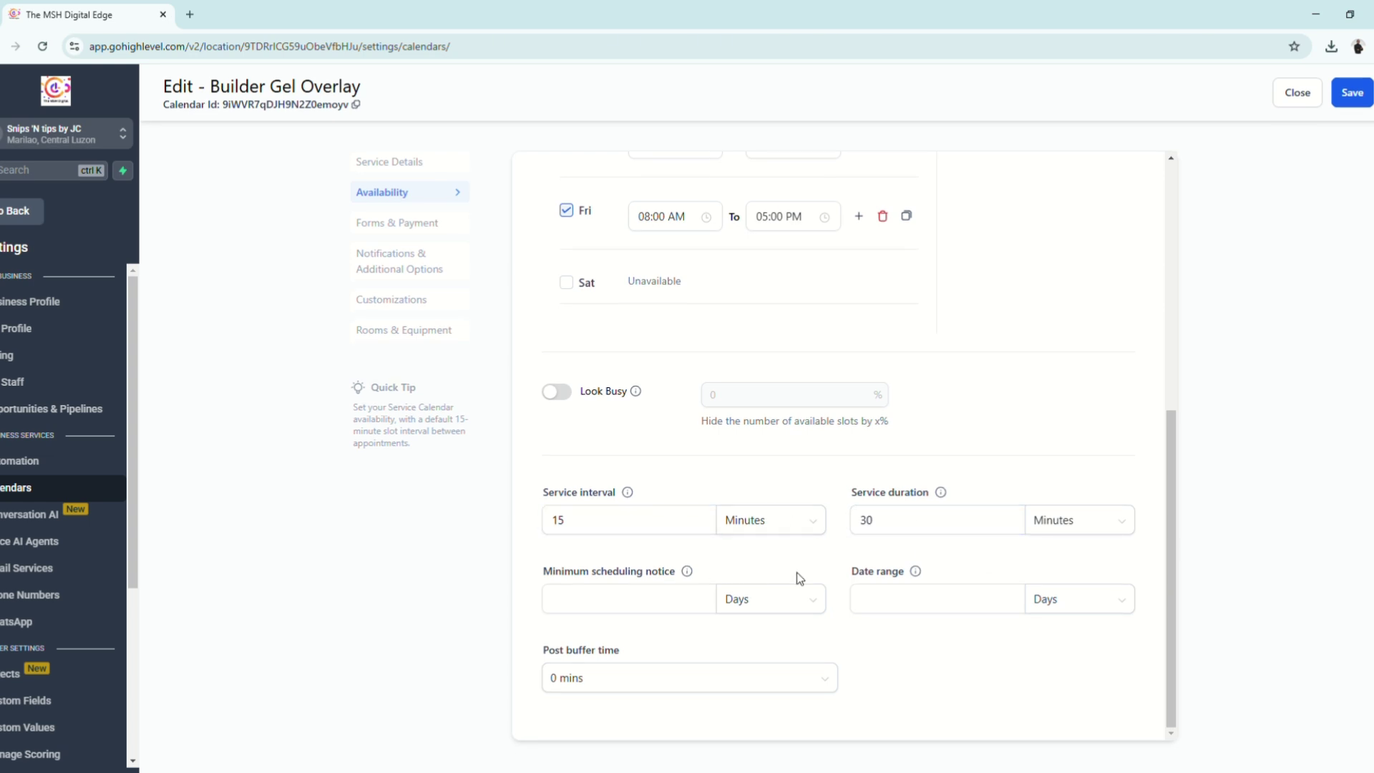
{"action": "left_click", "coordinate": [586, 613]}
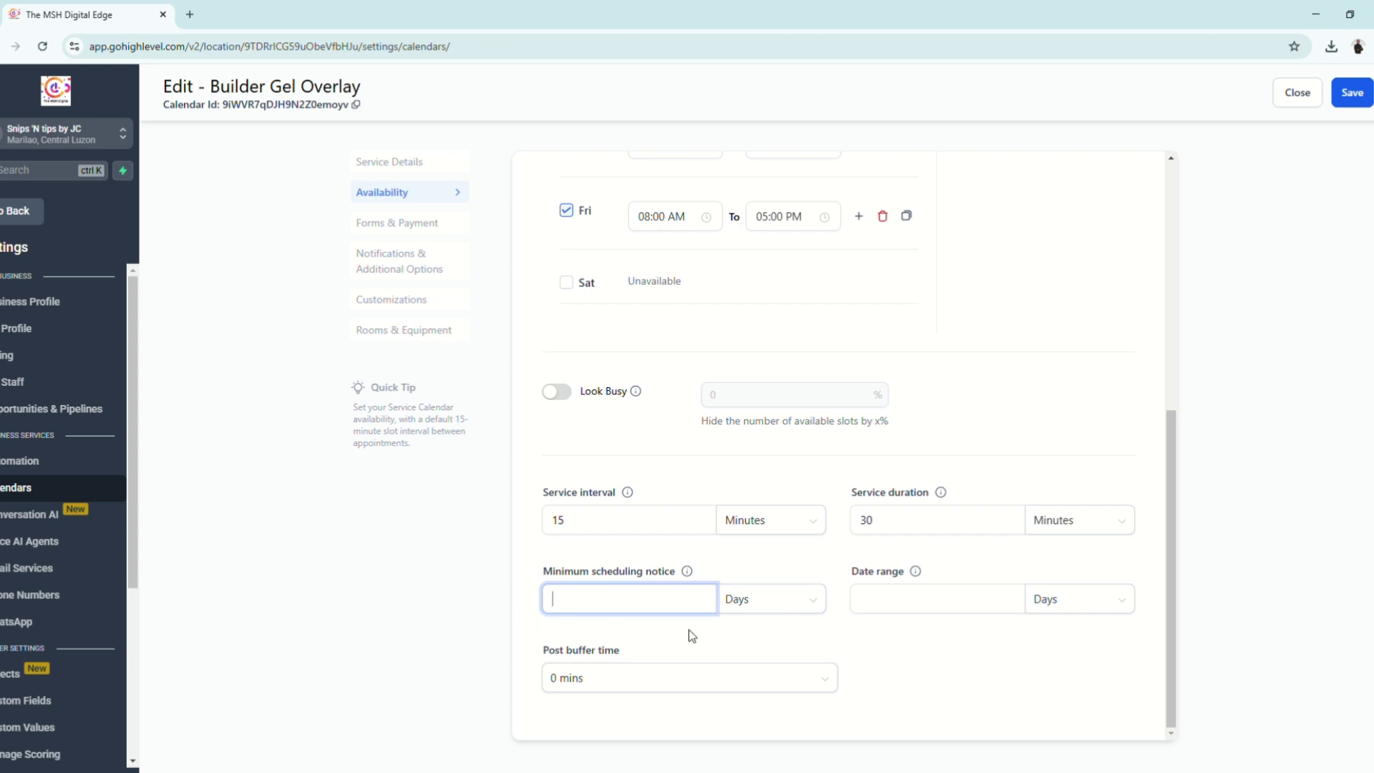
{"action": "left_click", "coordinate": [759, 643]}
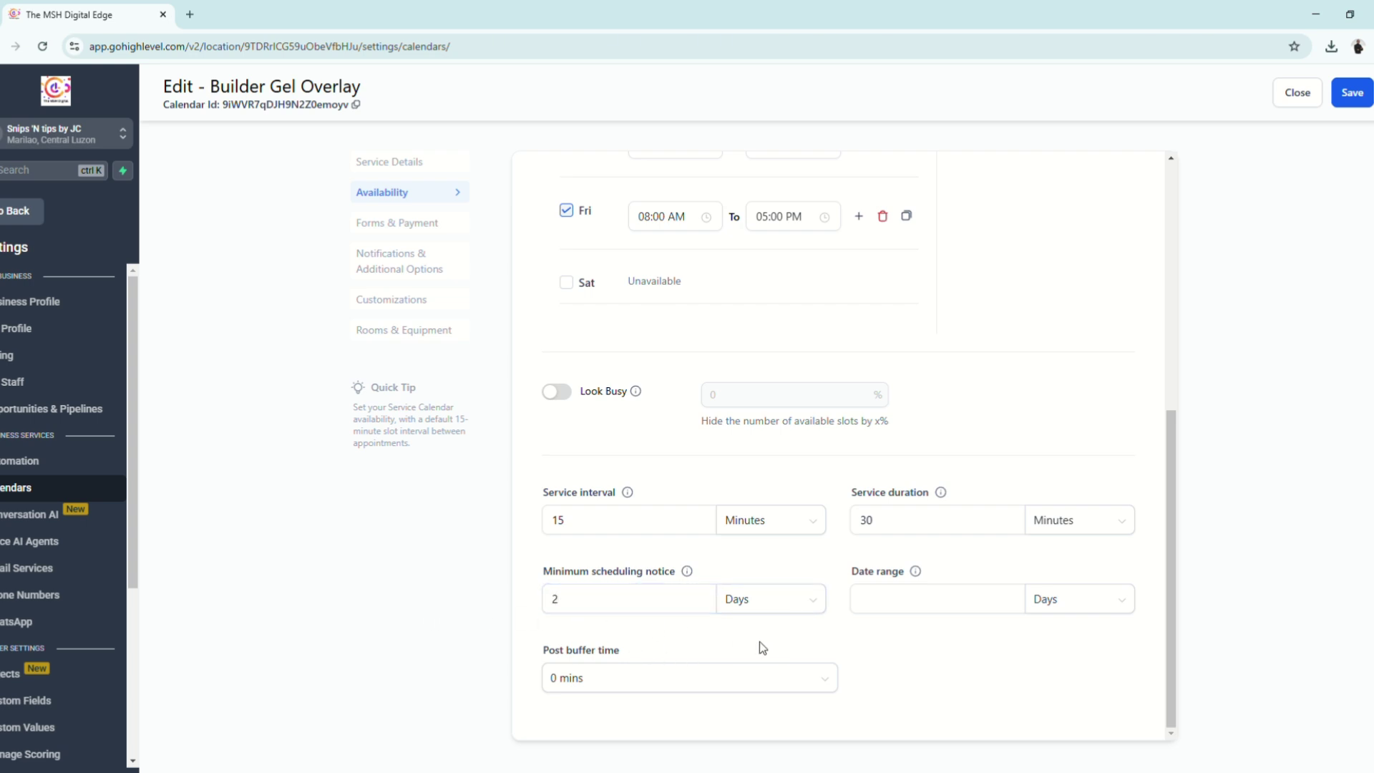
{"action": "left_click", "coordinate": [948, 607]}
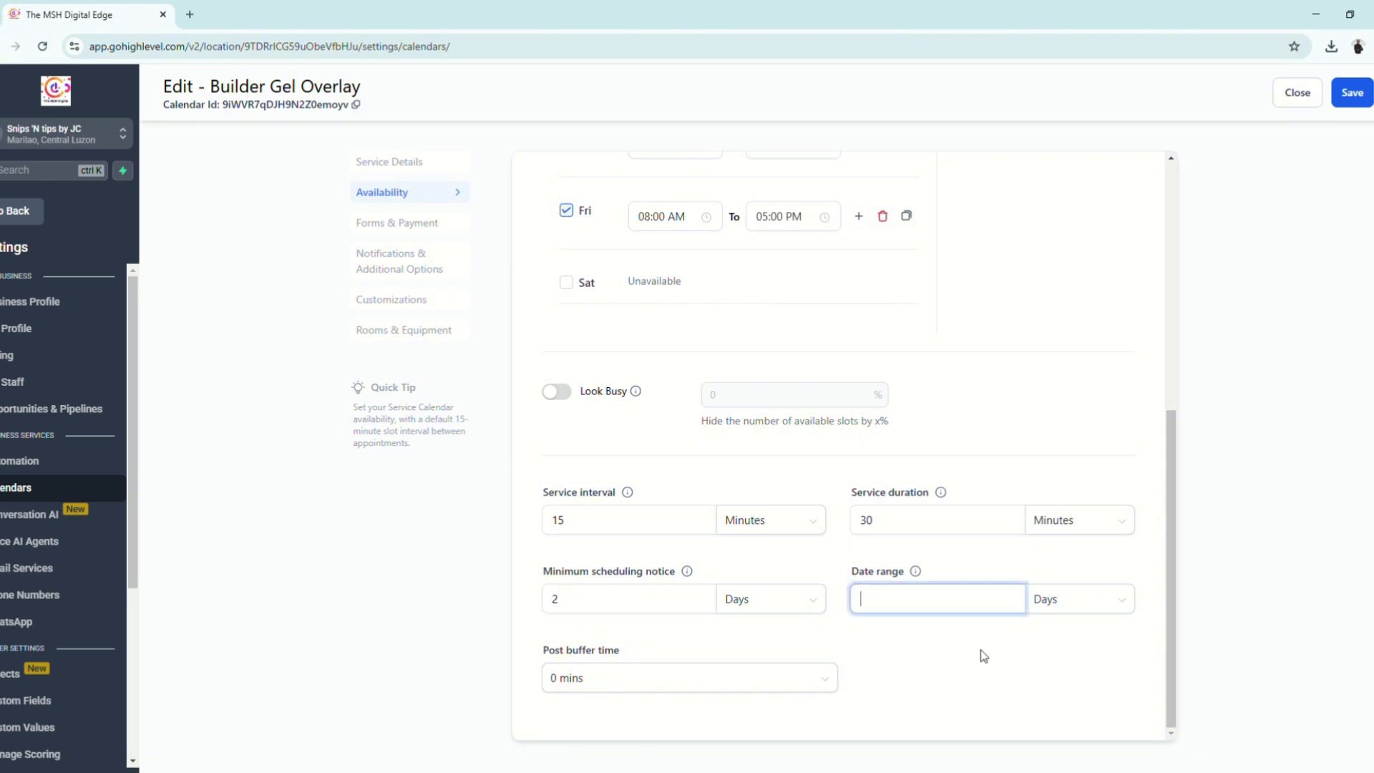
{"action": "type", "text": "2"}
{"action": "left_click", "coordinate": [939, 658]}
Set the post buffer time to 15 mins and save the availability settings.
{"action": "left_click", "coordinate": [674, 674]}
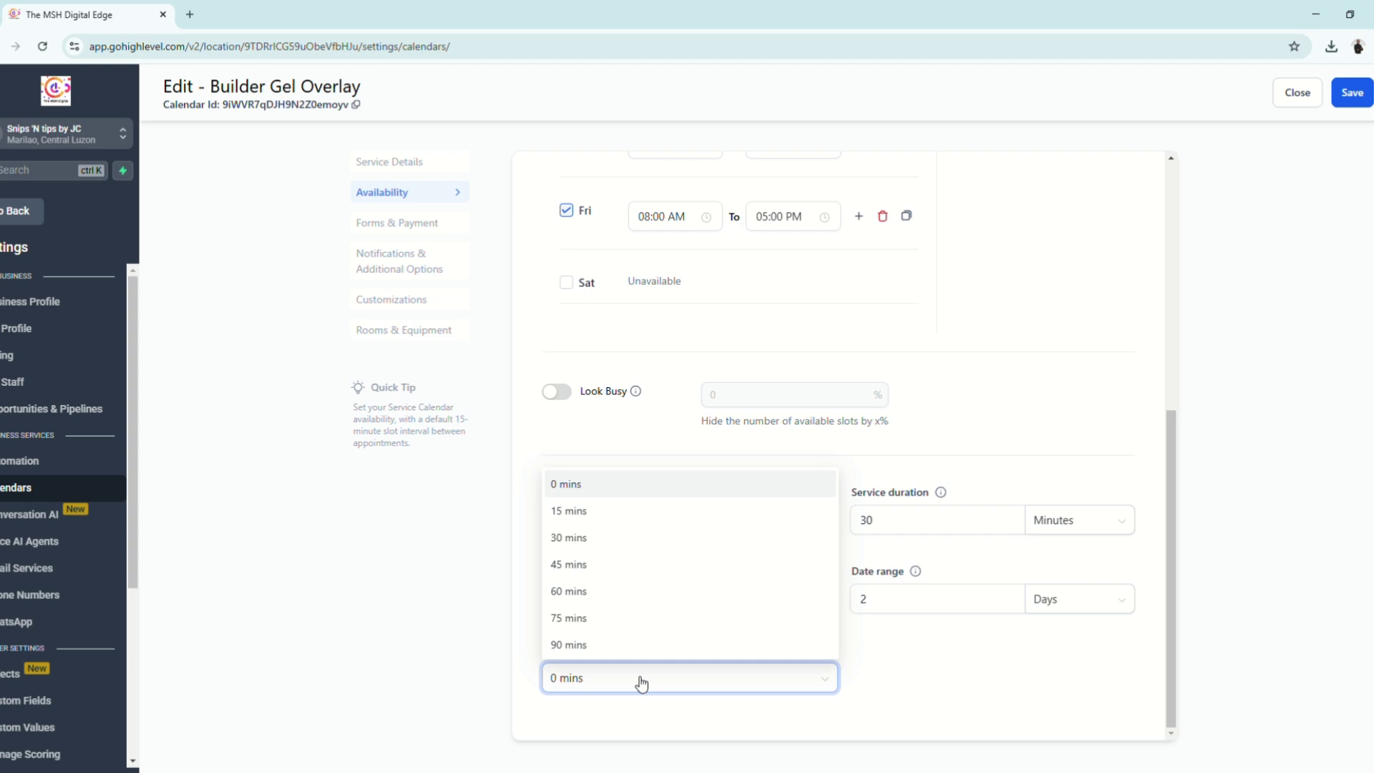
{"action": "left_click", "coordinate": [591, 512]}
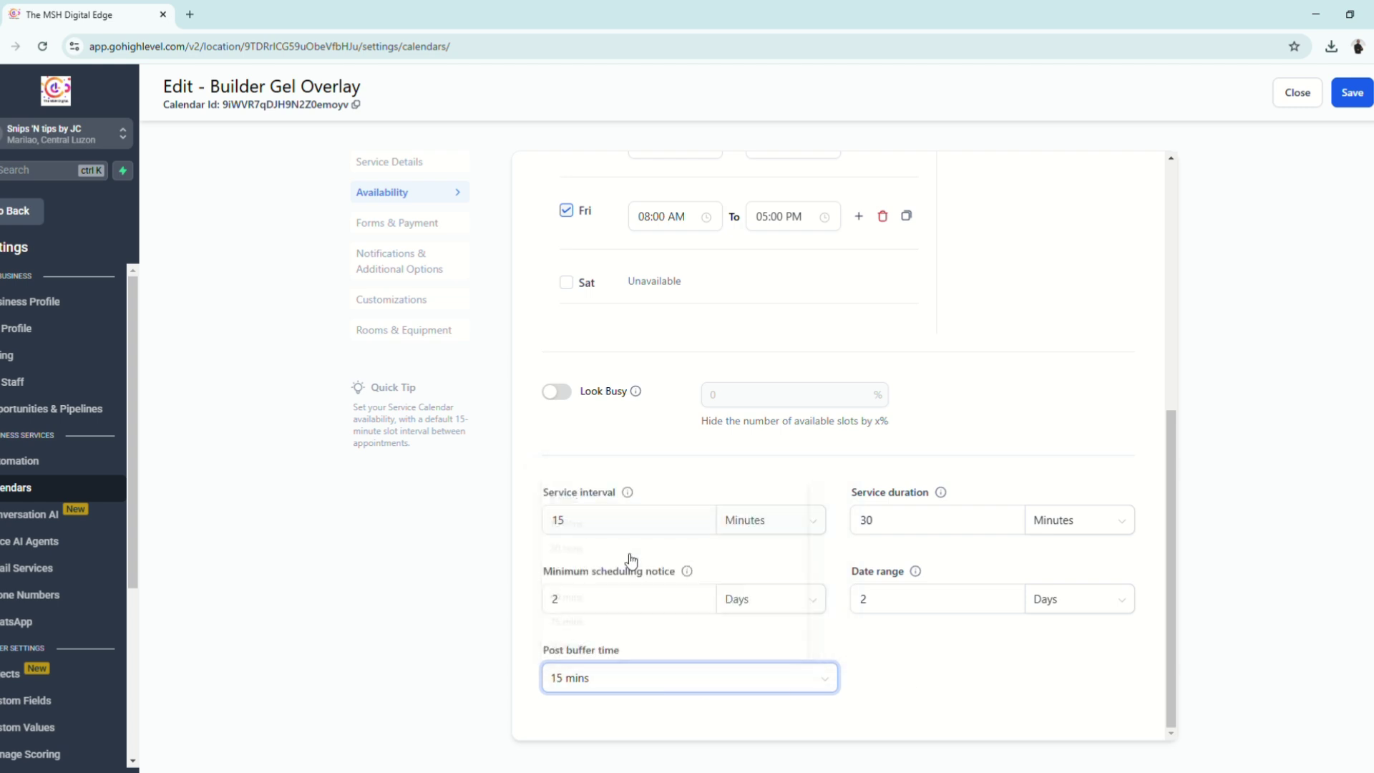
{"action": "left_click", "coordinate": [1348, 93]}
Review the calendar's form, consent checkbox, confirmation page, Facebook pixel, auto-confirm and payment settings.
{"action": "scroll", "coordinate": [843, 513], "scroll_direction": "down", "scroll_amount": 5}
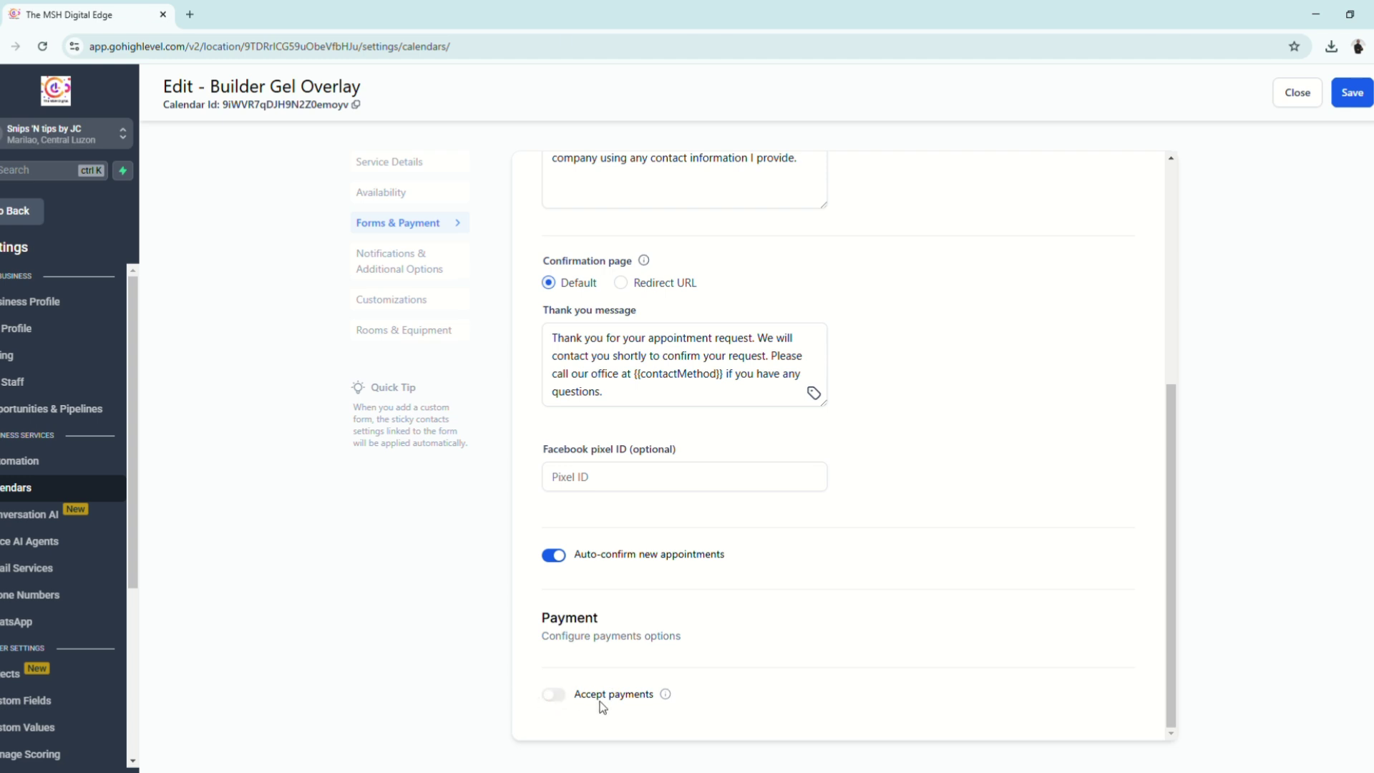
{"action": "scroll", "coordinate": [879, 716], "scroll_direction": "up", "scroll_amount": 3}
{"action": "scroll", "coordinate": [878, 712], "scroll_direction": "up", "scroll_amount": 1}
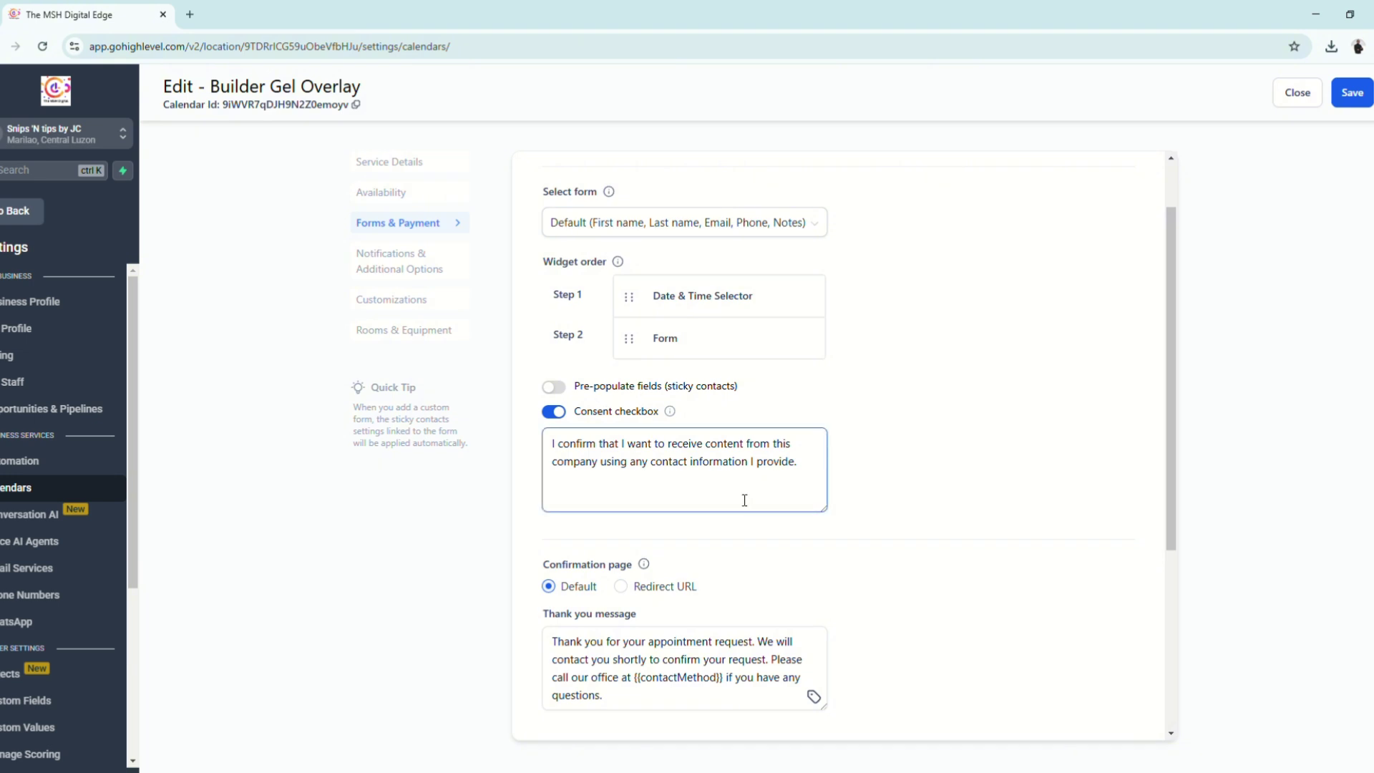
{"action": "scroll", "coordinate": [752, 497], "scroll_direction": "down", "scroll_amount": 1}
{"action": "scroll", "coordinate": [789, 538], "scroll_direction": "down", "scroll_amount": 3}
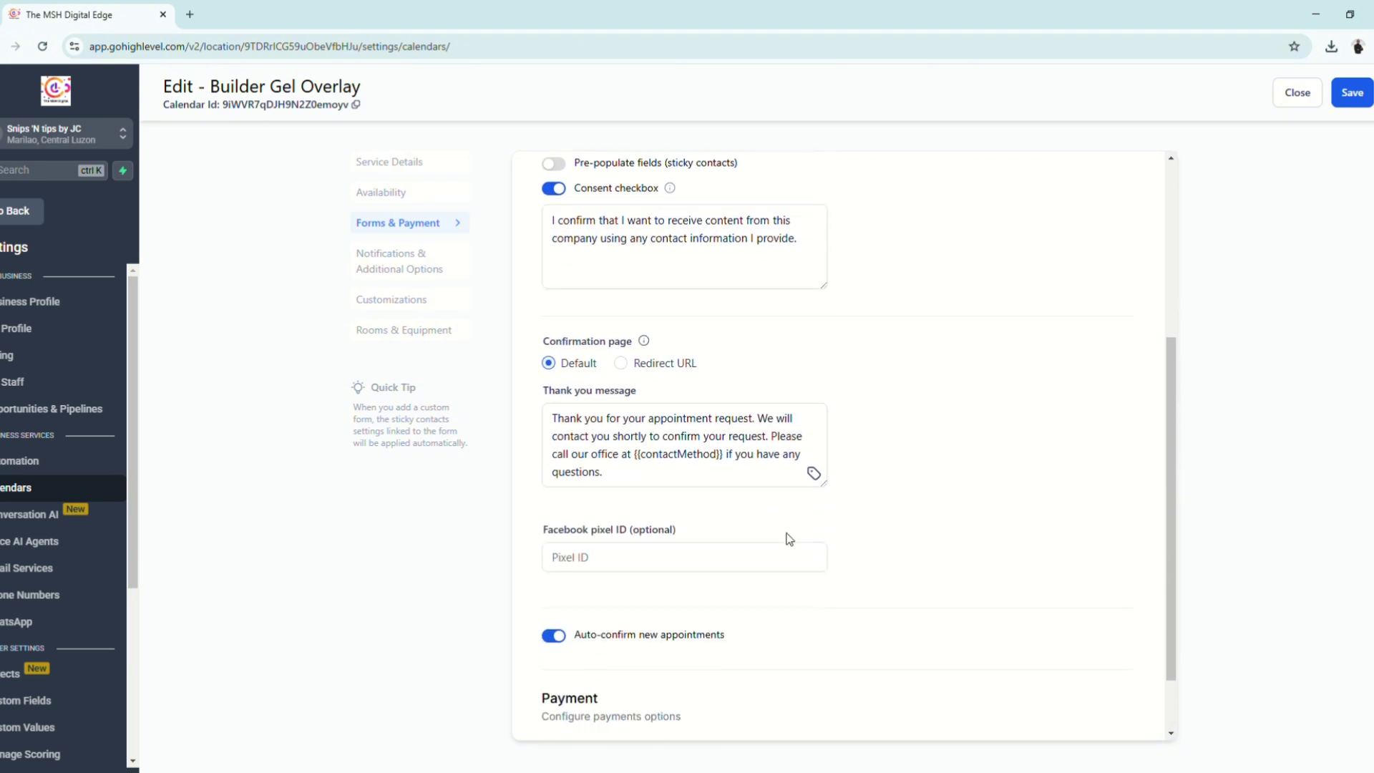
{"action": "left_click", "coordinate": [620, 345]}
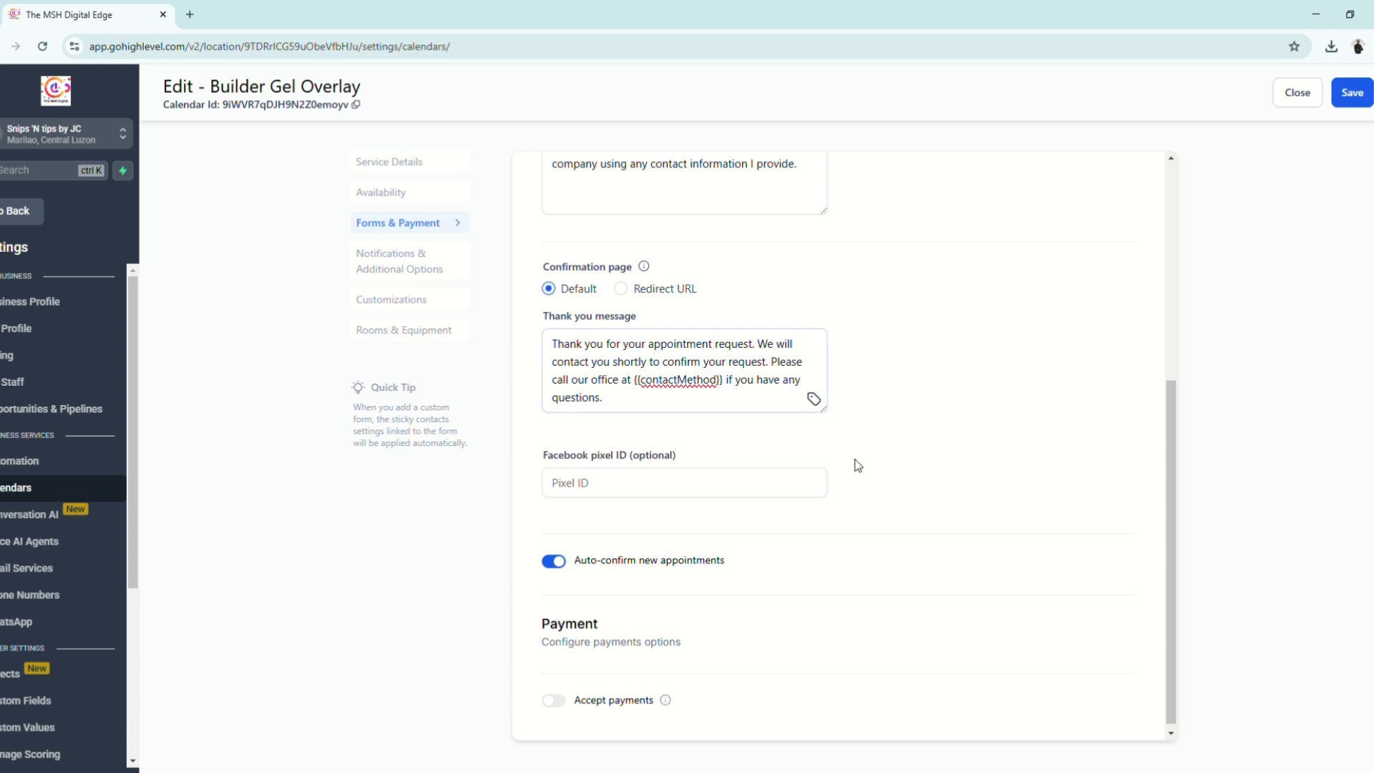
{"action": "triple_click", "coordinate": [627, 472]}
{"action": "left_click", "coordinate": [691, 486]}
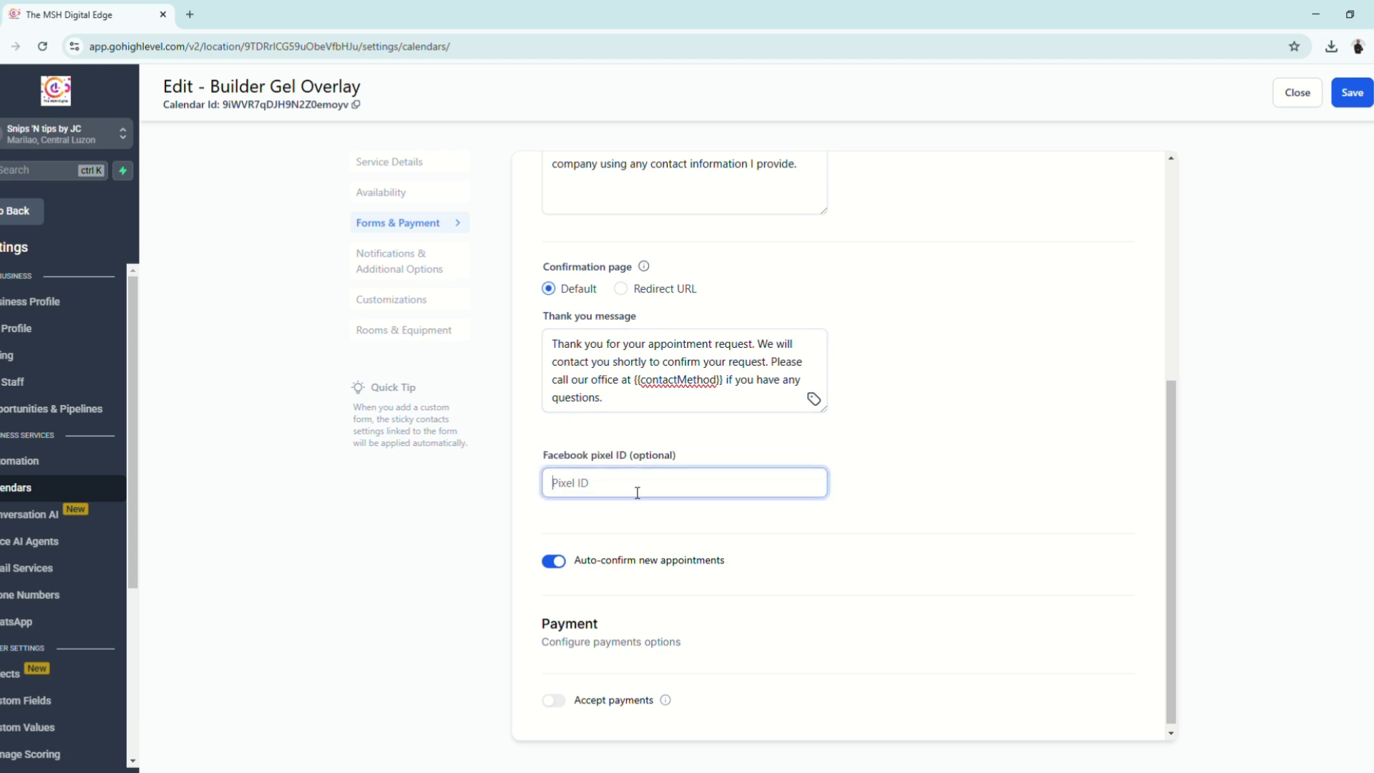
{"action": "scroll", "coordinate": [687, 465], "scroll_direction": "down", "scroll_amount": 3}
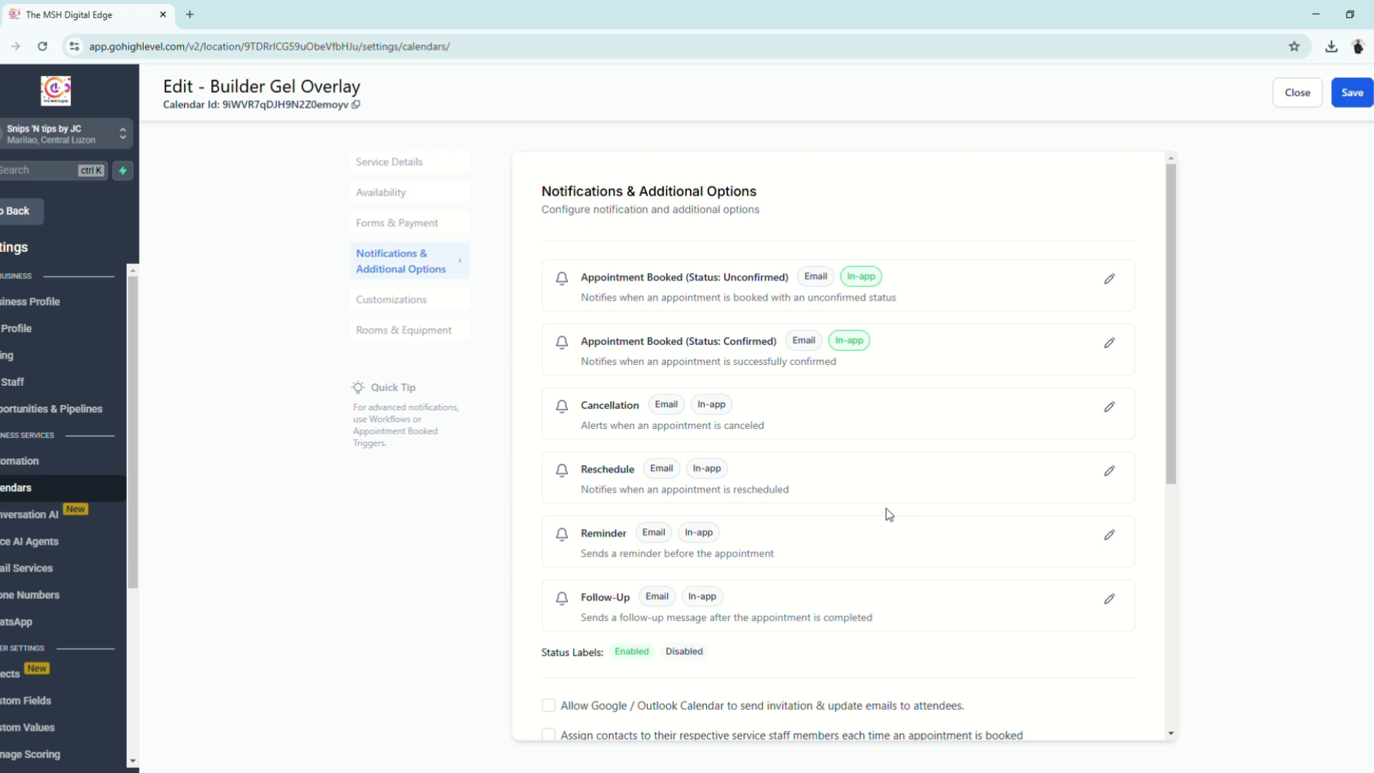
Review the appointment notification types and the options for calendar invitations and contact assignment.
{"action": "scroll", "coordinate": [787, 544], "scroll_direction": "down", "scroll_amount": 1}
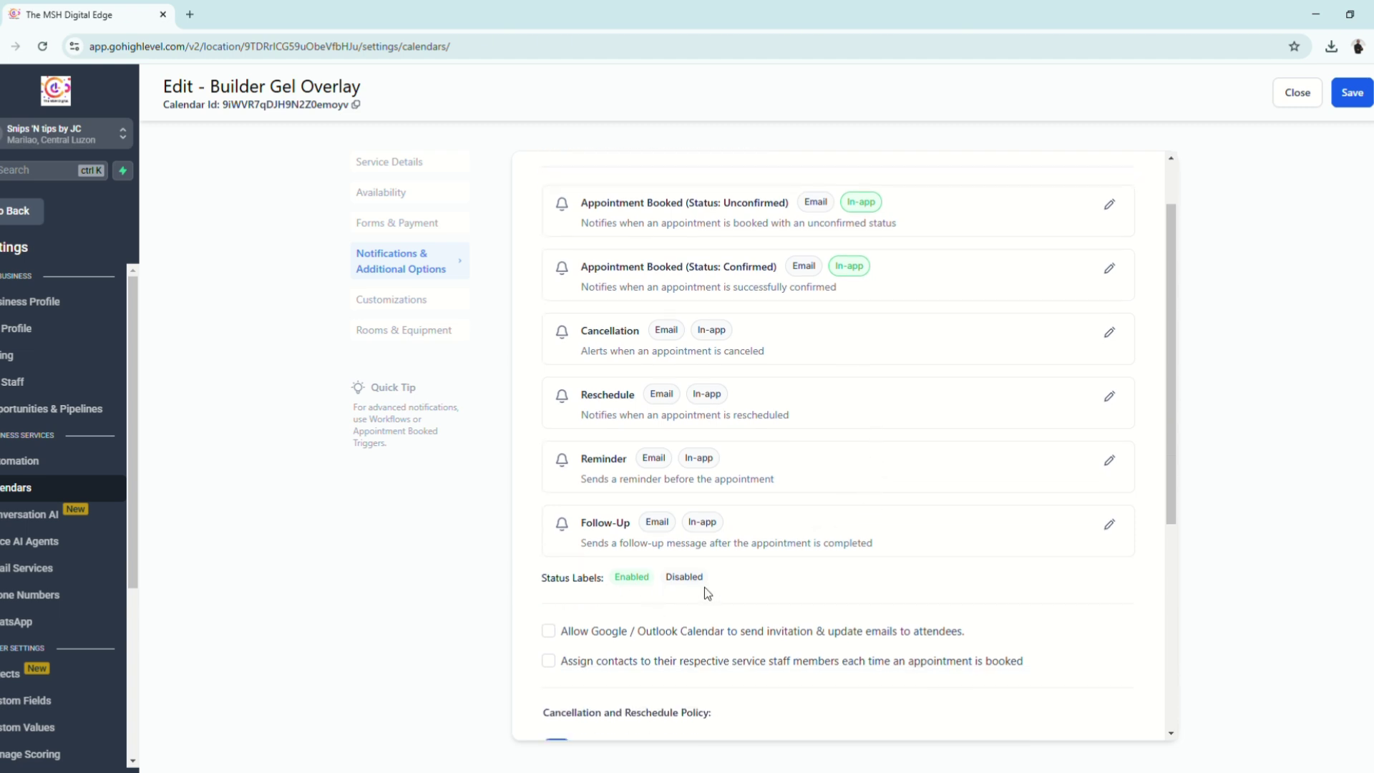
{"action": "scroll", "coordinate": [795, 503], "scroll_direction": "down", "scroll_amount": 1}
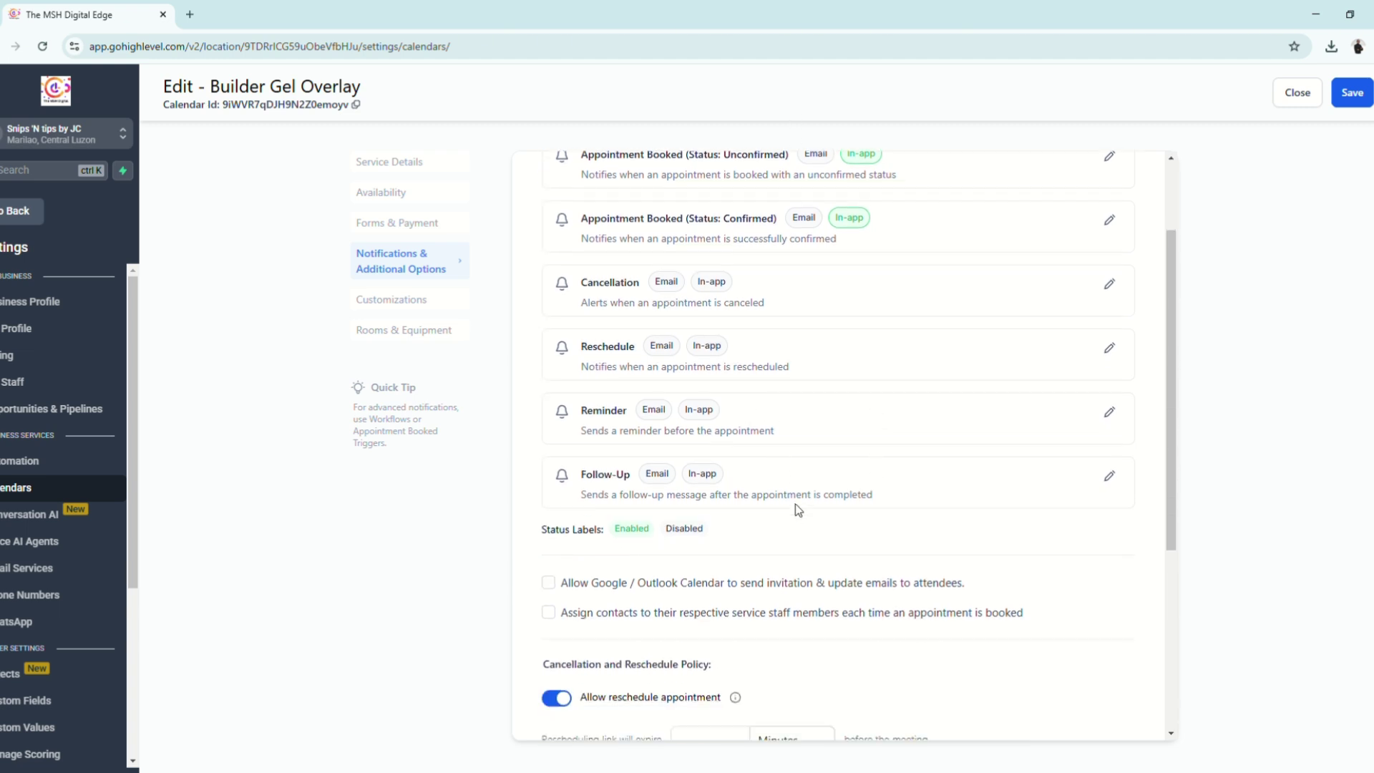
{"action": "scroll", "coordinate": [737, 516], "scroll_direction": "up", "scroll_amount": 2}
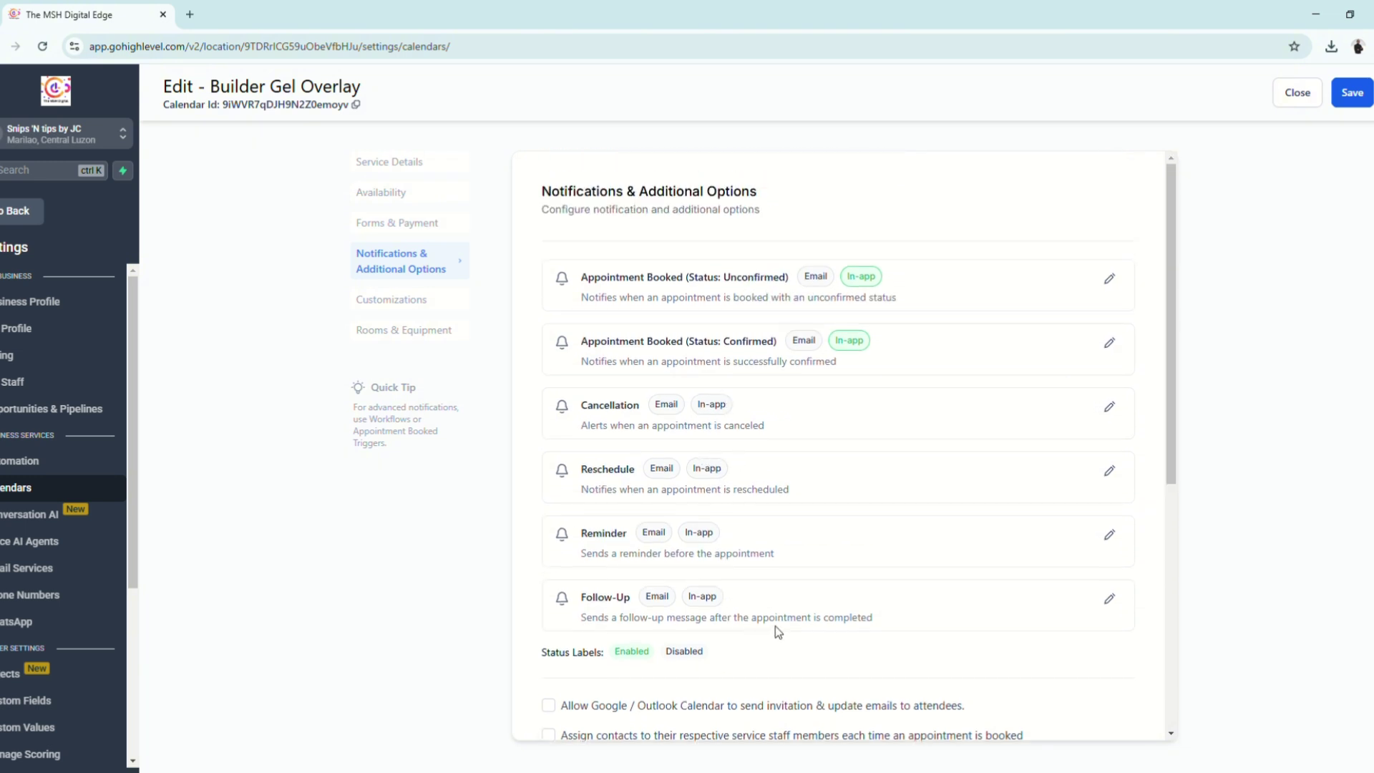
{"action": "scroll", "coordinate": [782, 631], "scroll_direction": "down", "scroll_amount": 1}
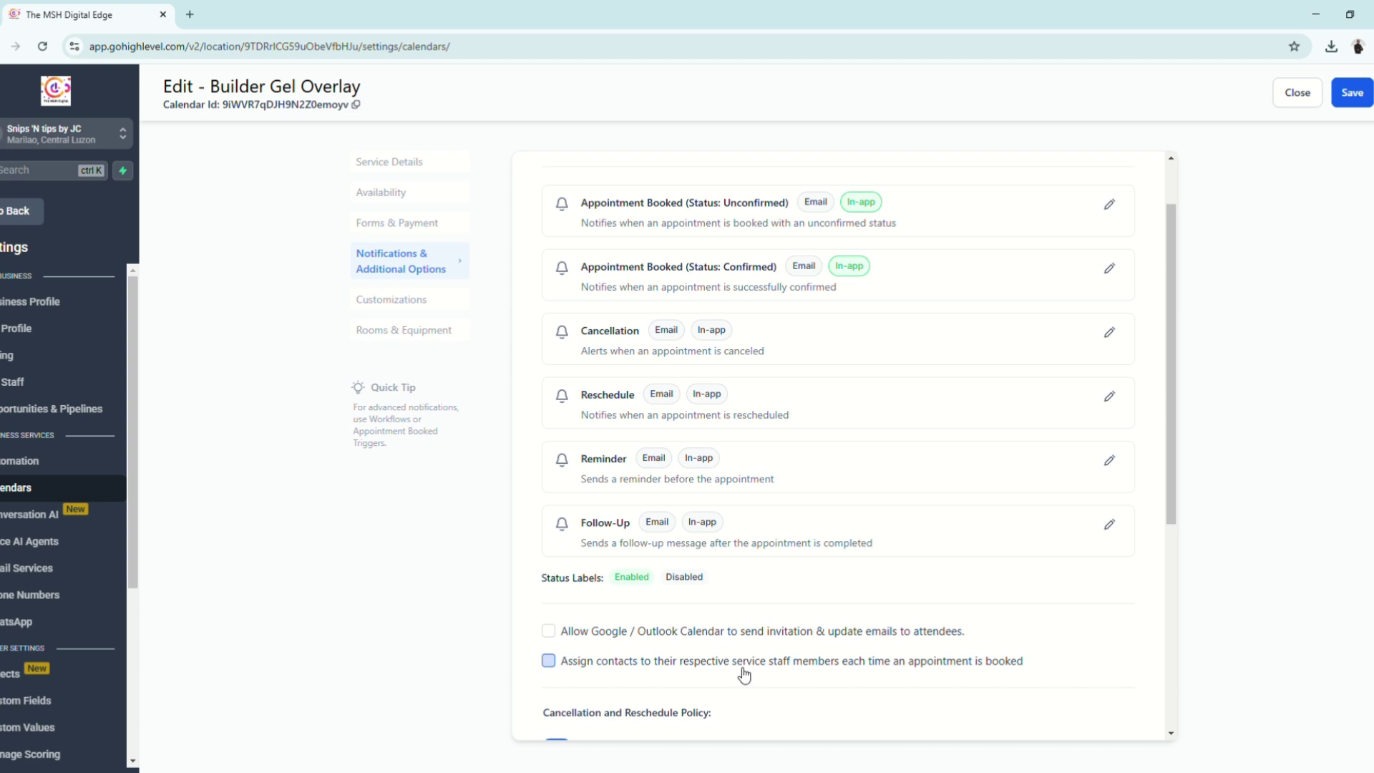
{"action": "scroll", "coordinate": [742, 672], "scroll_direction": "down", "scroll_amount": 2}
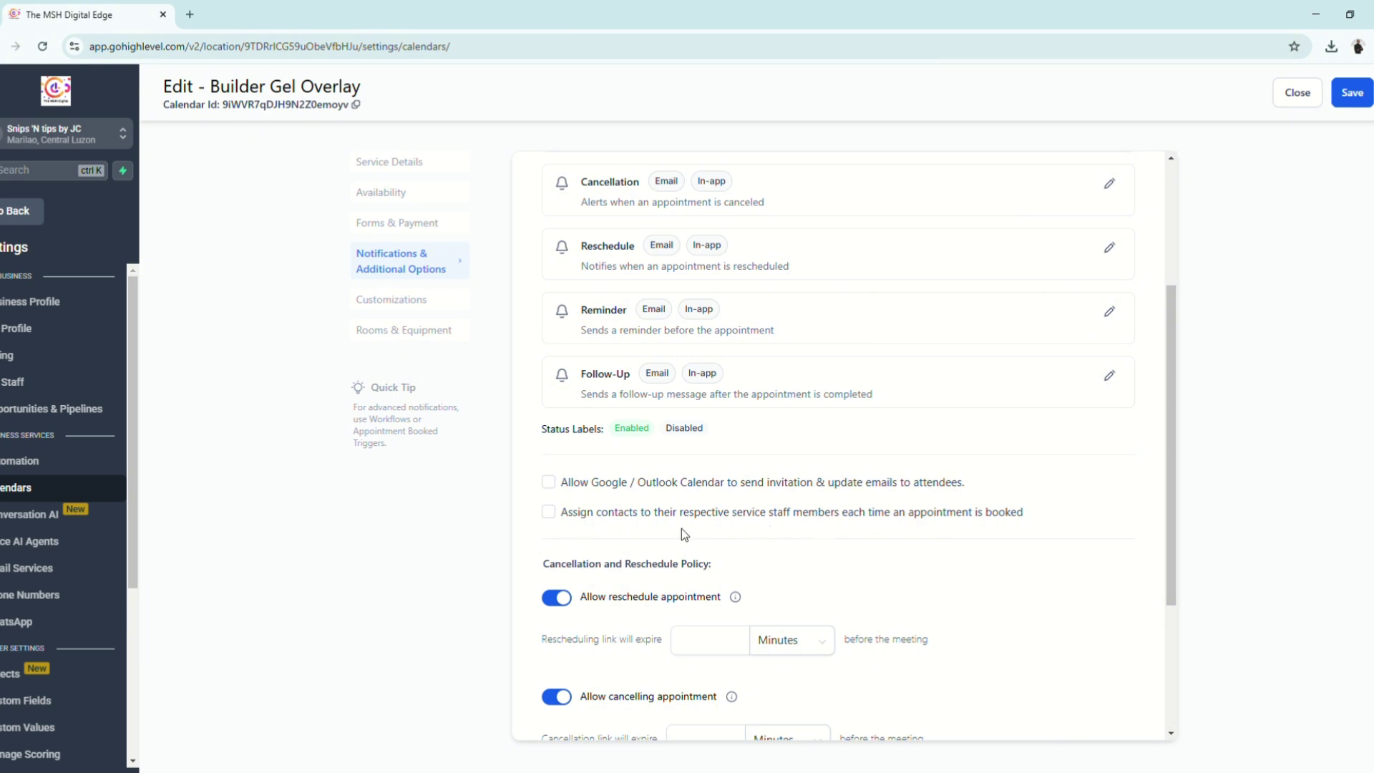
Examine the rescheduling and cancellation link expiry fields and read through the additional notes template.
{"action": "scroll", "coordinate": [693, 538], "scroll_direction": "down", "scroll_amount": 3}
{"action": "left_click", "coordinate": [724, 430]}
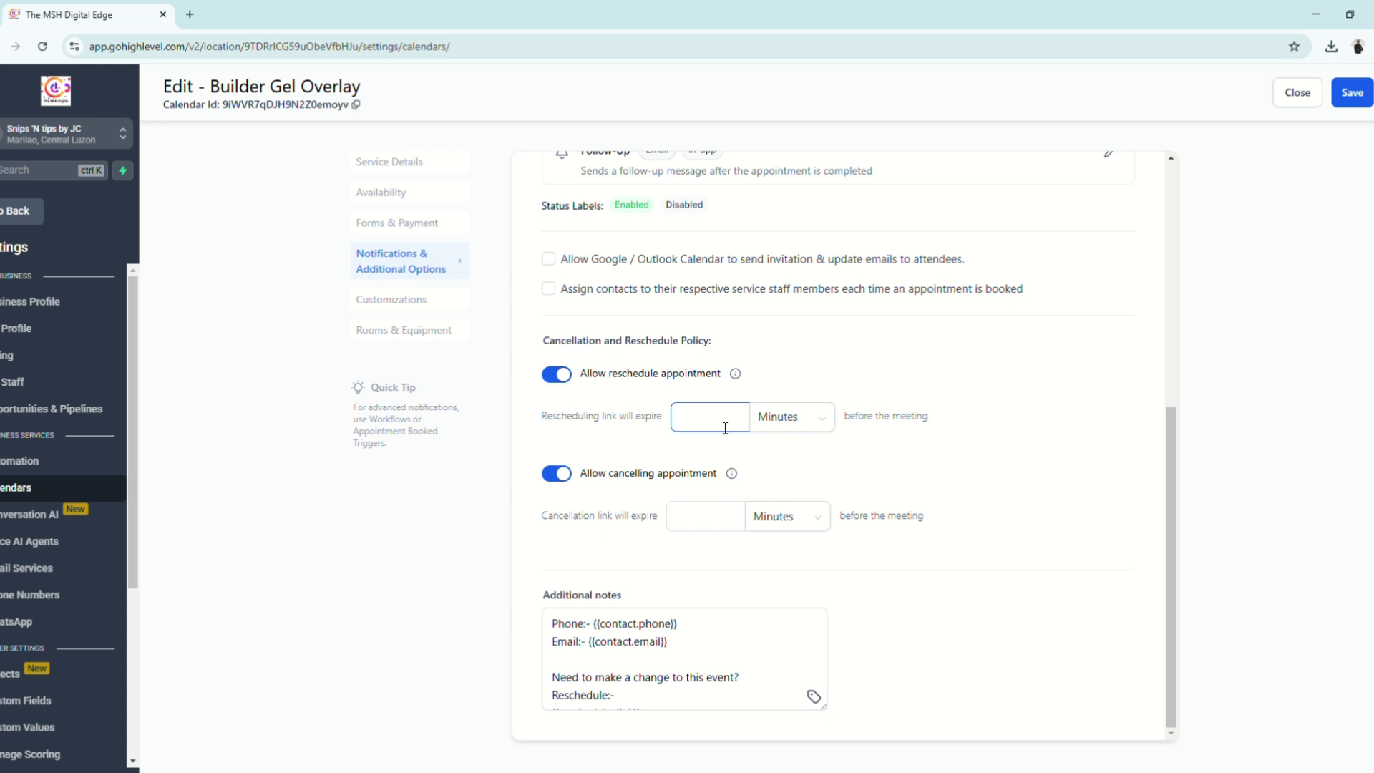
{"action": "left_click", "coordinate": [716, 425]}
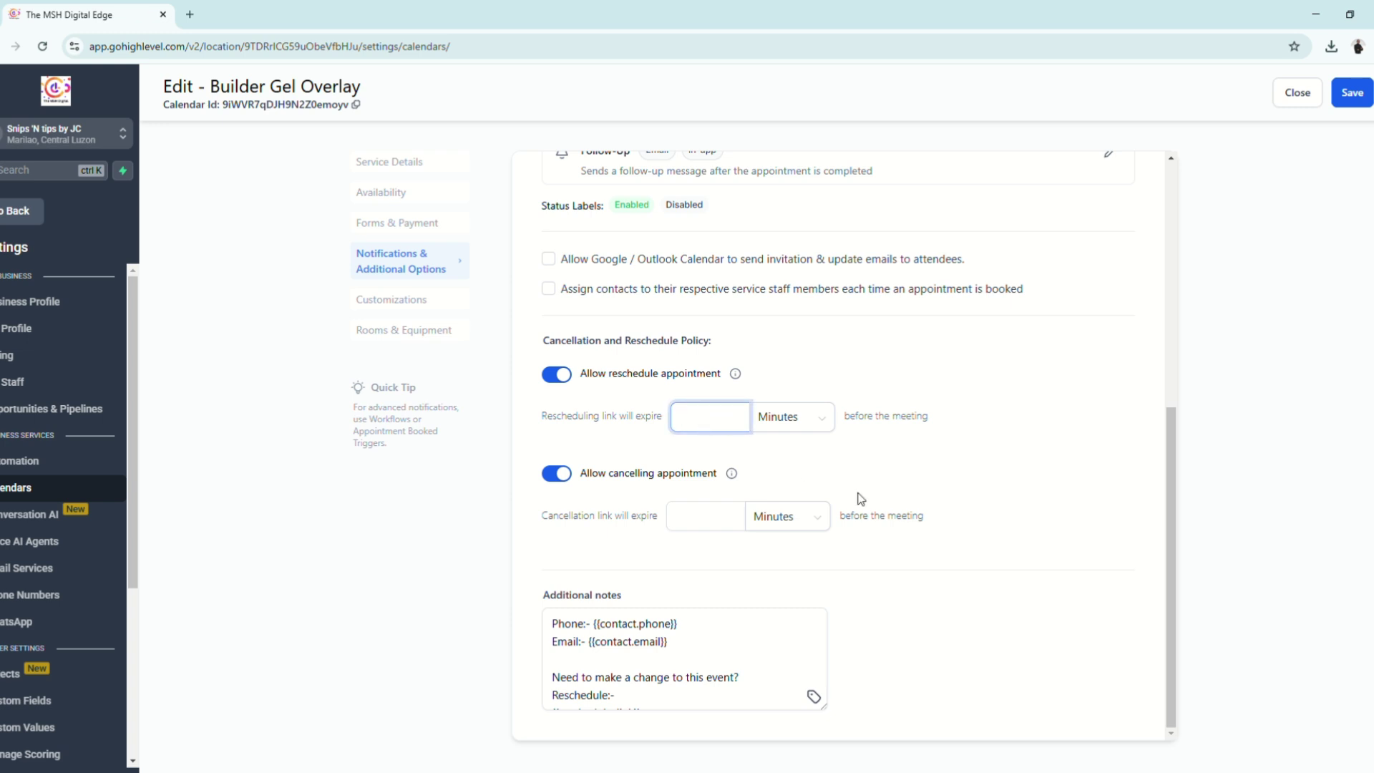
{"action": "left_click", "coordinate": [793, 465]}
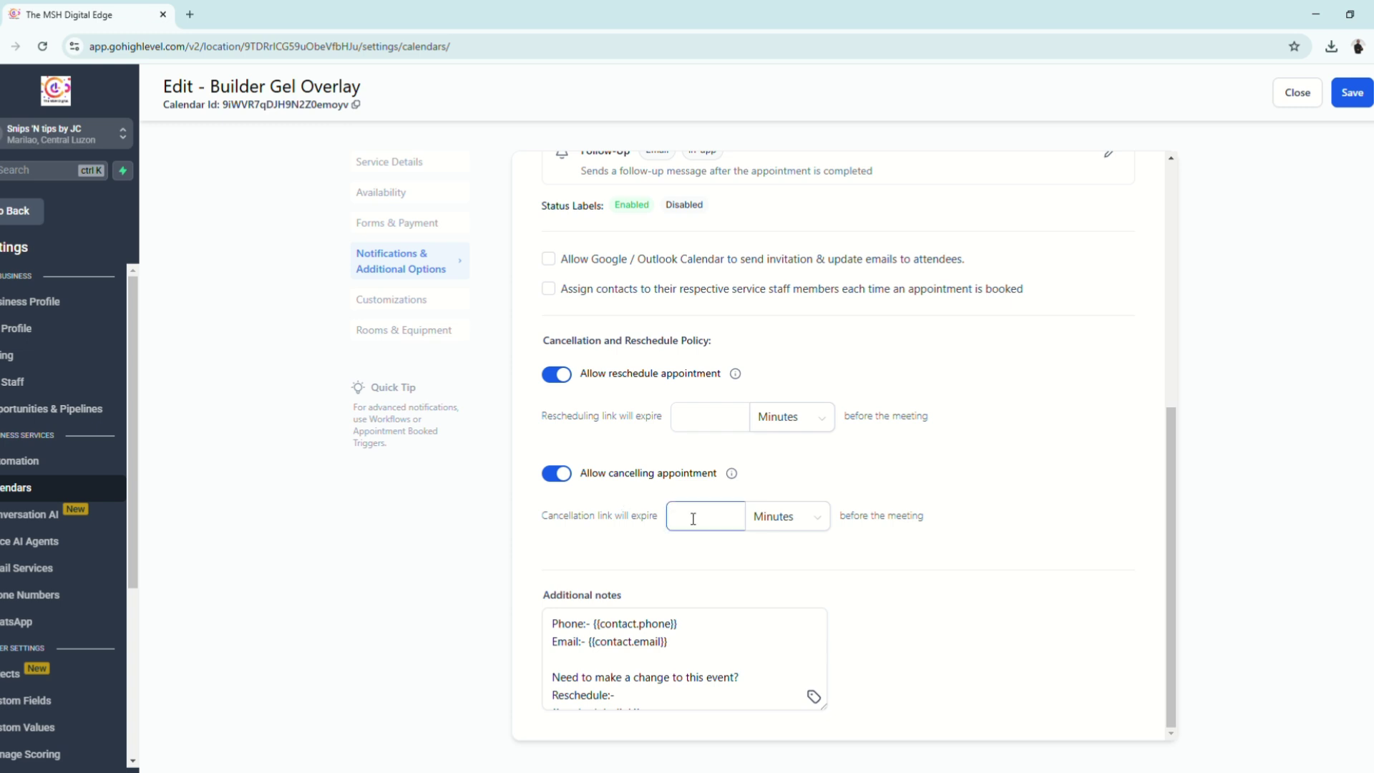
{"action": "left_click", "coordinate": [935, 576]}
{"action": "left_click", "coordinate": [687, 656]}
{"action": "scroll", "coordinate": [687, 655], "scroll_direction": "down", "scroll_amount": 2}
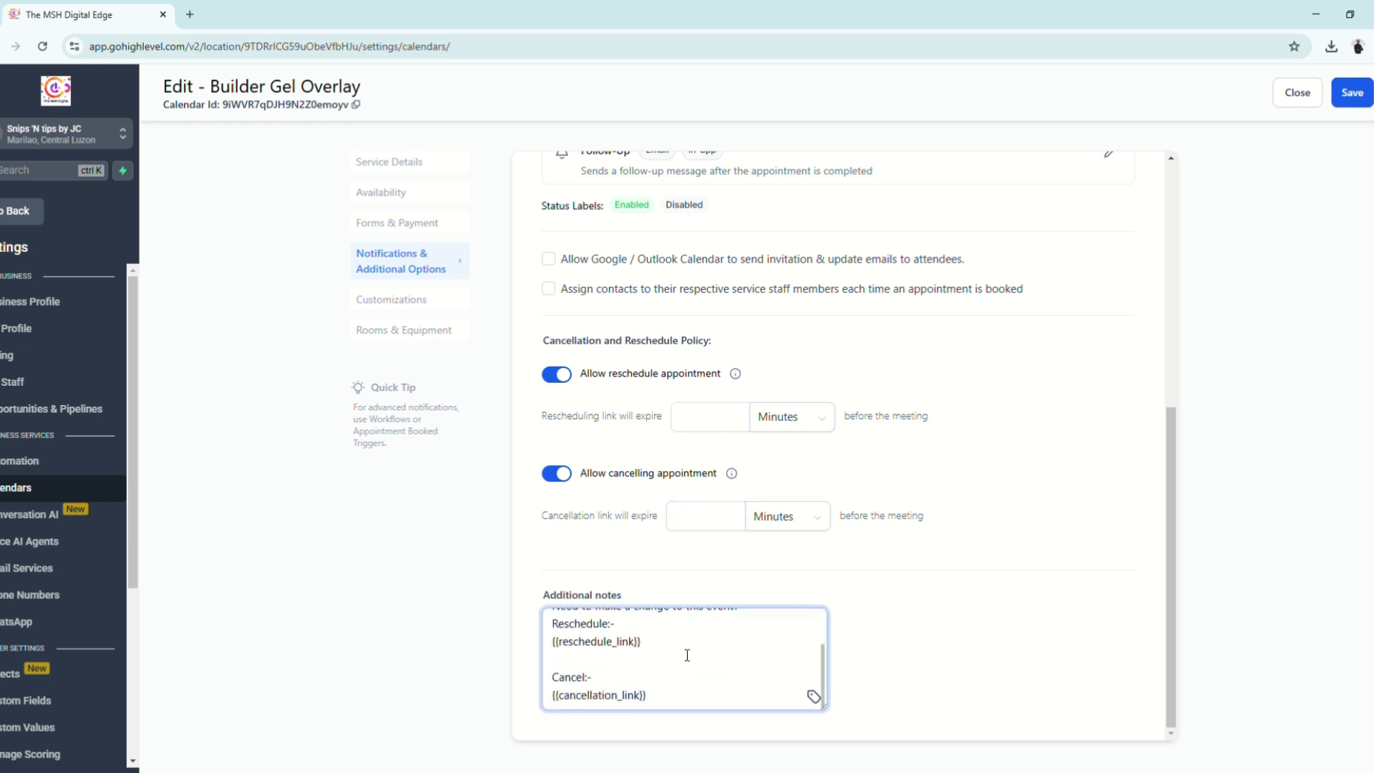
{"action": "scroll", "coordinate": [687, 655], "scroll_direction": "up", "scroll_amount": 1}
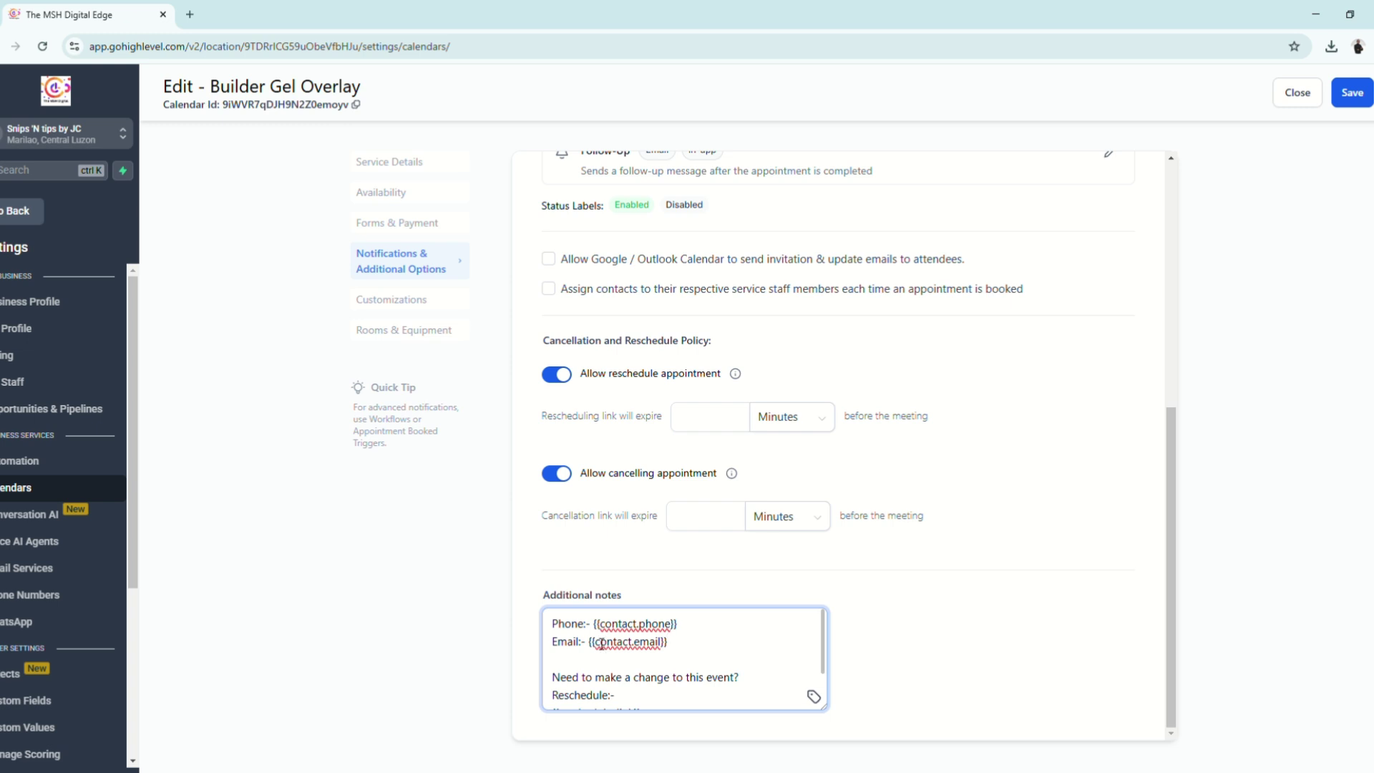
{"action": "left_click_drag", "start_coordinate": [552, 623], "coordinate": [708, 659]}
{"action": "left_click", "coordinate": [709, 659]}
{"action": "left_click", "coordinate": [760, 489]}
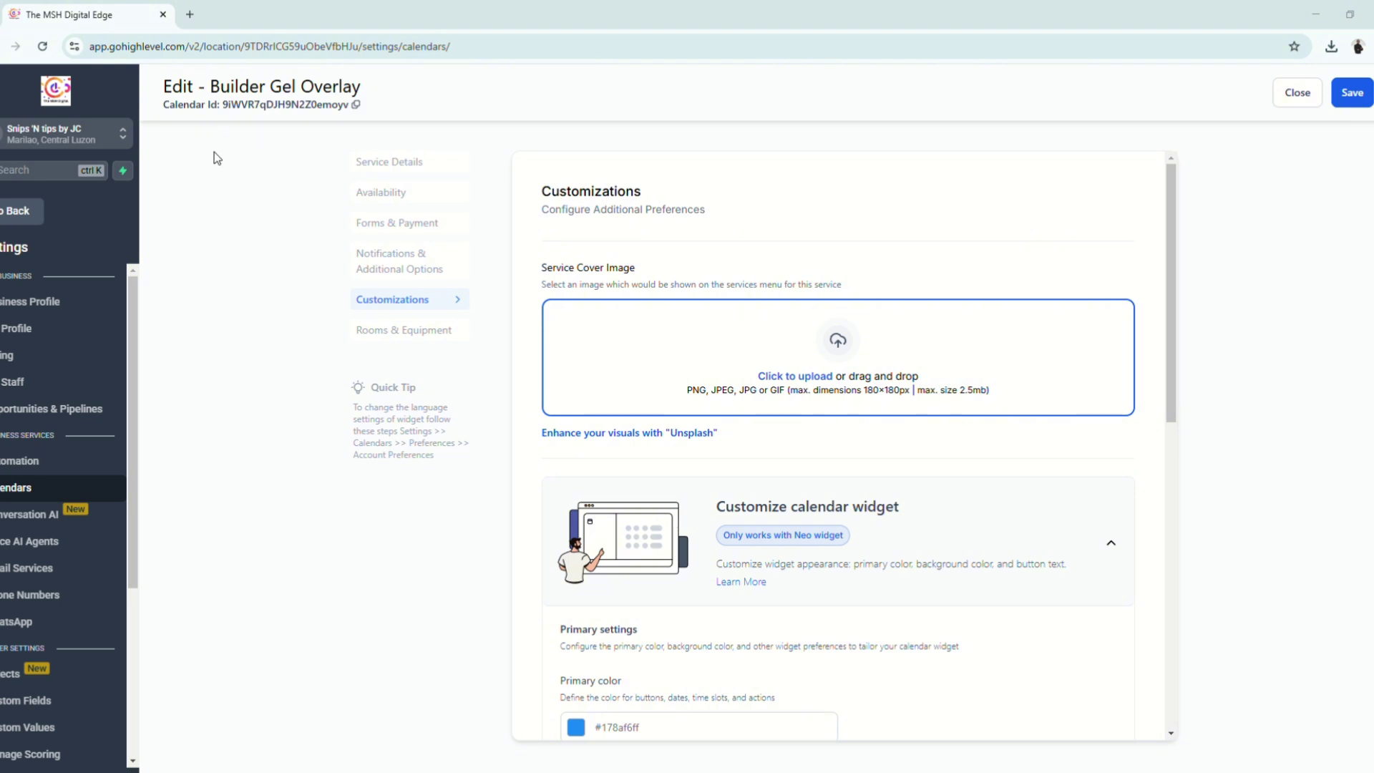
In the calendar widget customization, change the booking button text to "Book Service".
{"action": "scroll", "coordinate": [650, 352], "scroll_direction": "down", "scroll_amount": 5}
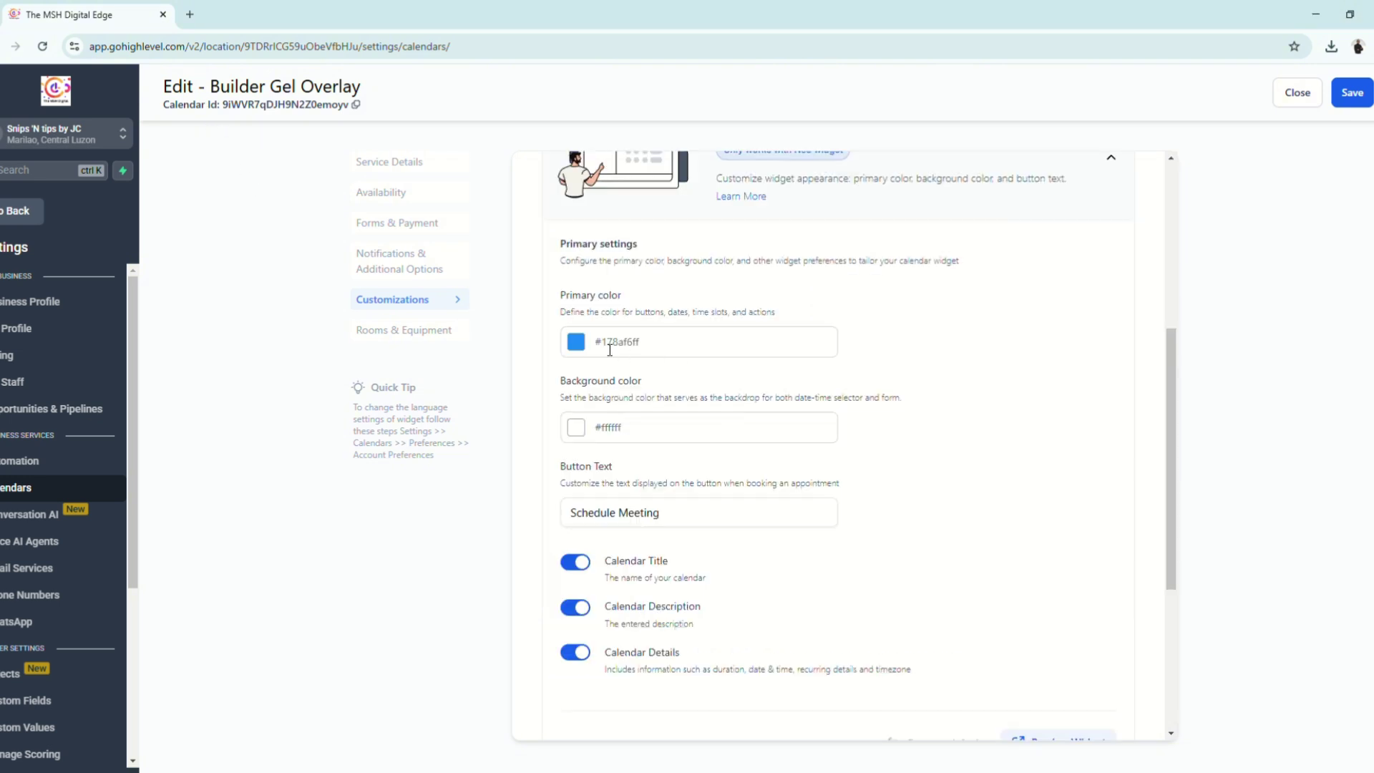
{"action": "left_click", "coordinate": [688, 519]}
{"action": "key", "text": "ctrl+a"}
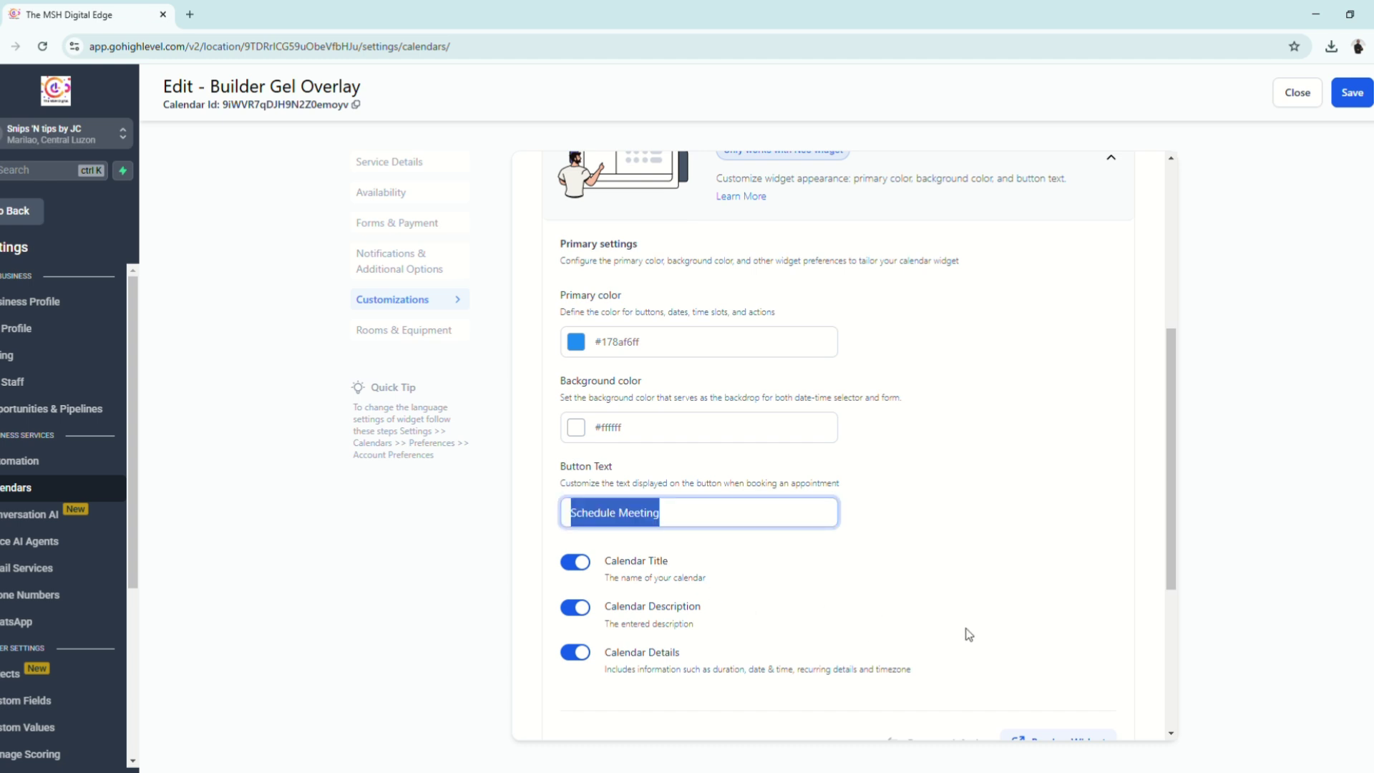
{"action": "type", "text": "Book Service"}
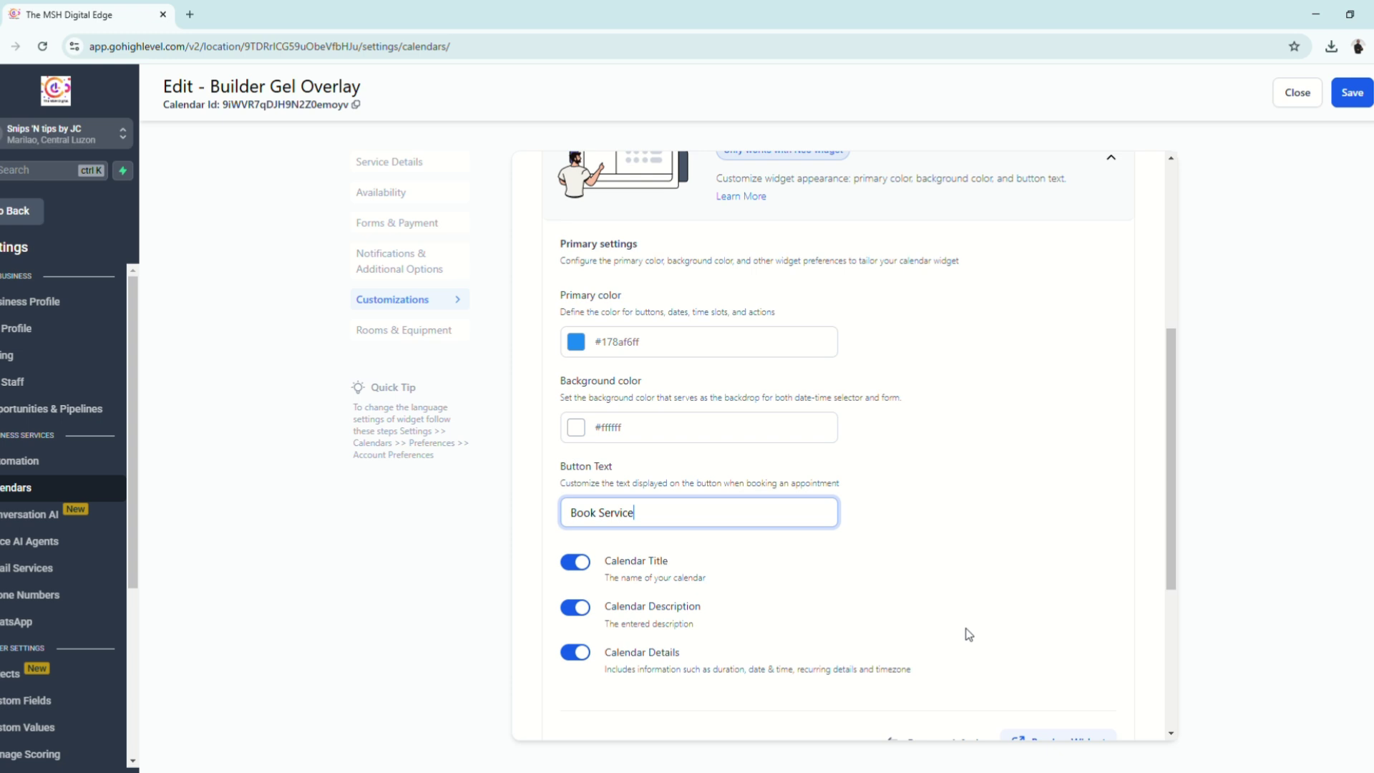
{"action": "left_click", "coordinate": [969, 635]}
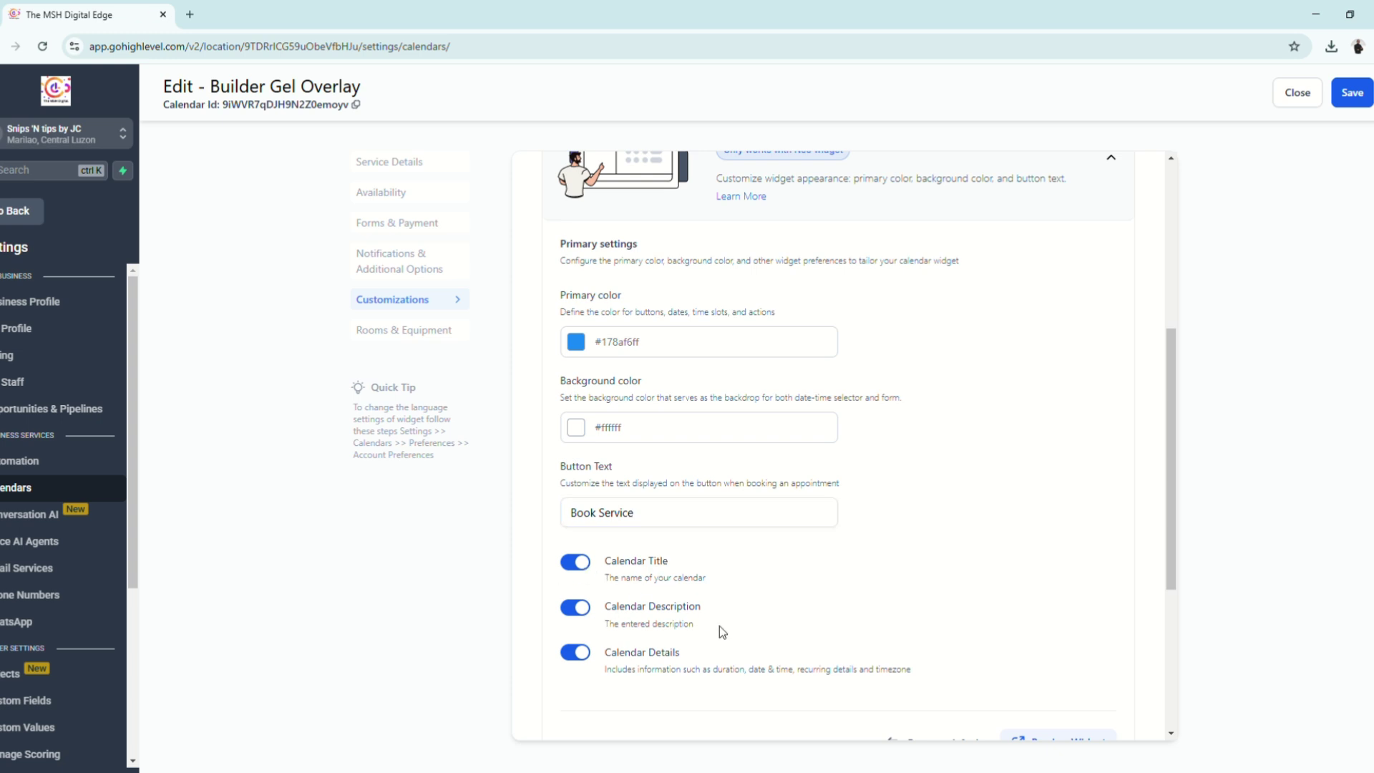
Review the widget's display options, custom code field and staff selection setting, keeping staff selection during booking allowed.
{"action": "scroll", "coordinate": [744, 640], "scroll_direction": "down", "scroll_amount": 2}
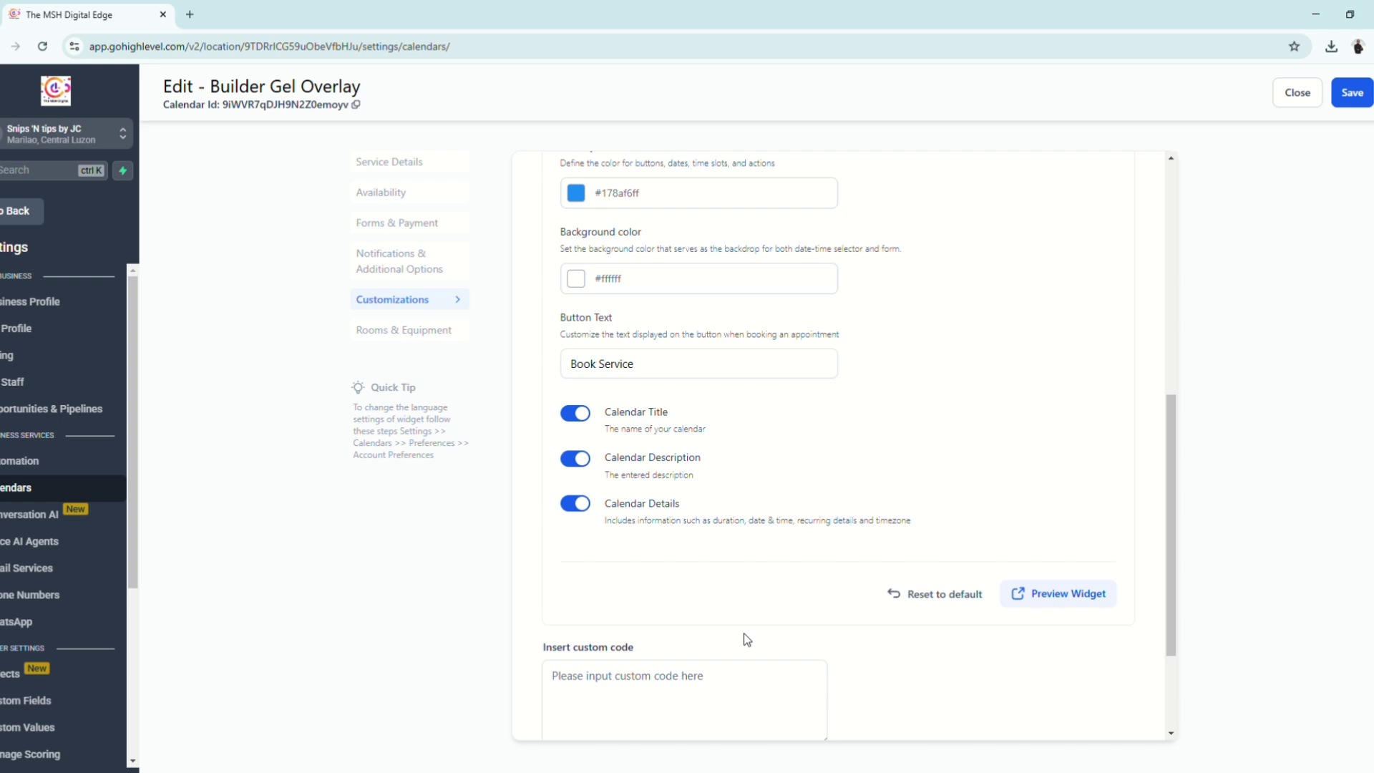
{"action": "scroll", "coordinate": [746, 639], "scroll_direction": "down", "scroll_amount": 2}
{"action": "left_click", "coordinate": [742, 567]}
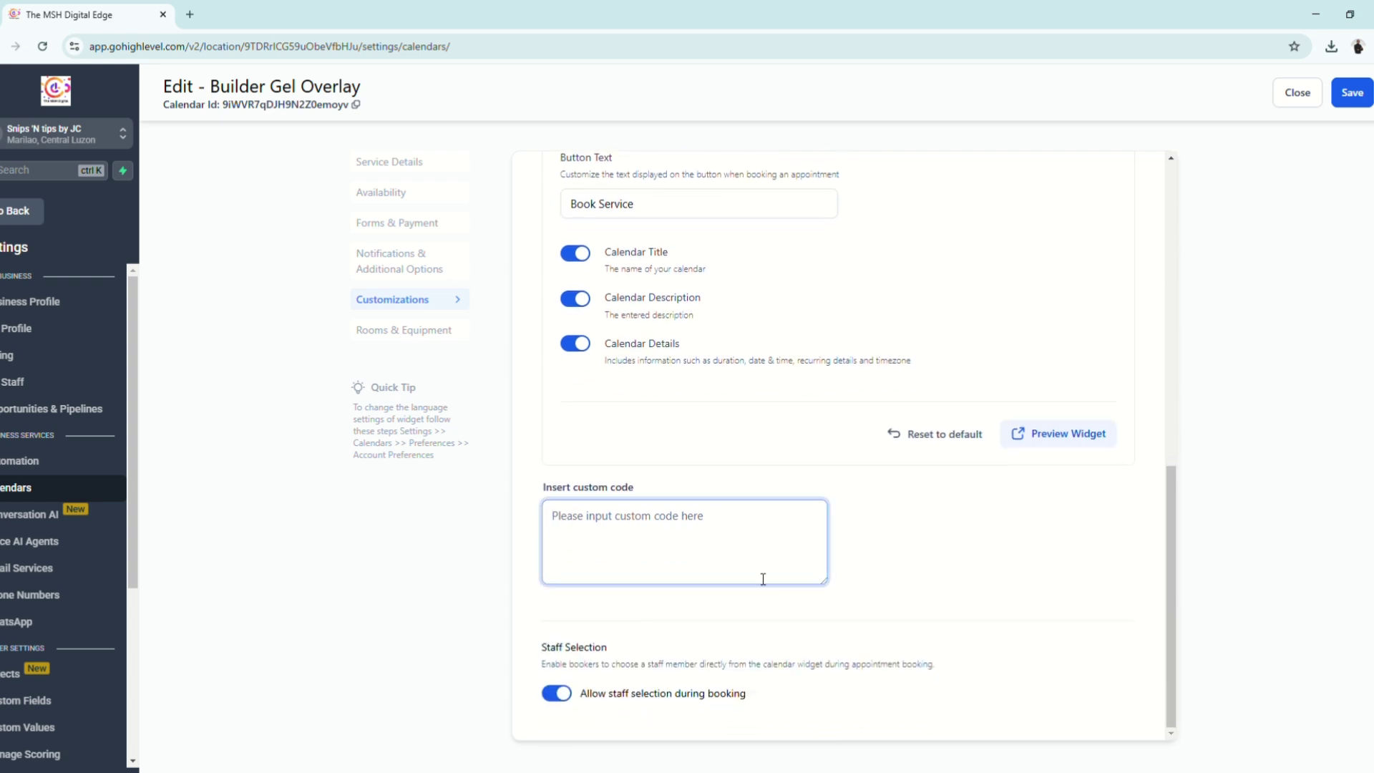
{"action": "left_click", "coordinate": [713, 650]}
{"action": "triple_click", "coordinate": [555, 653]}
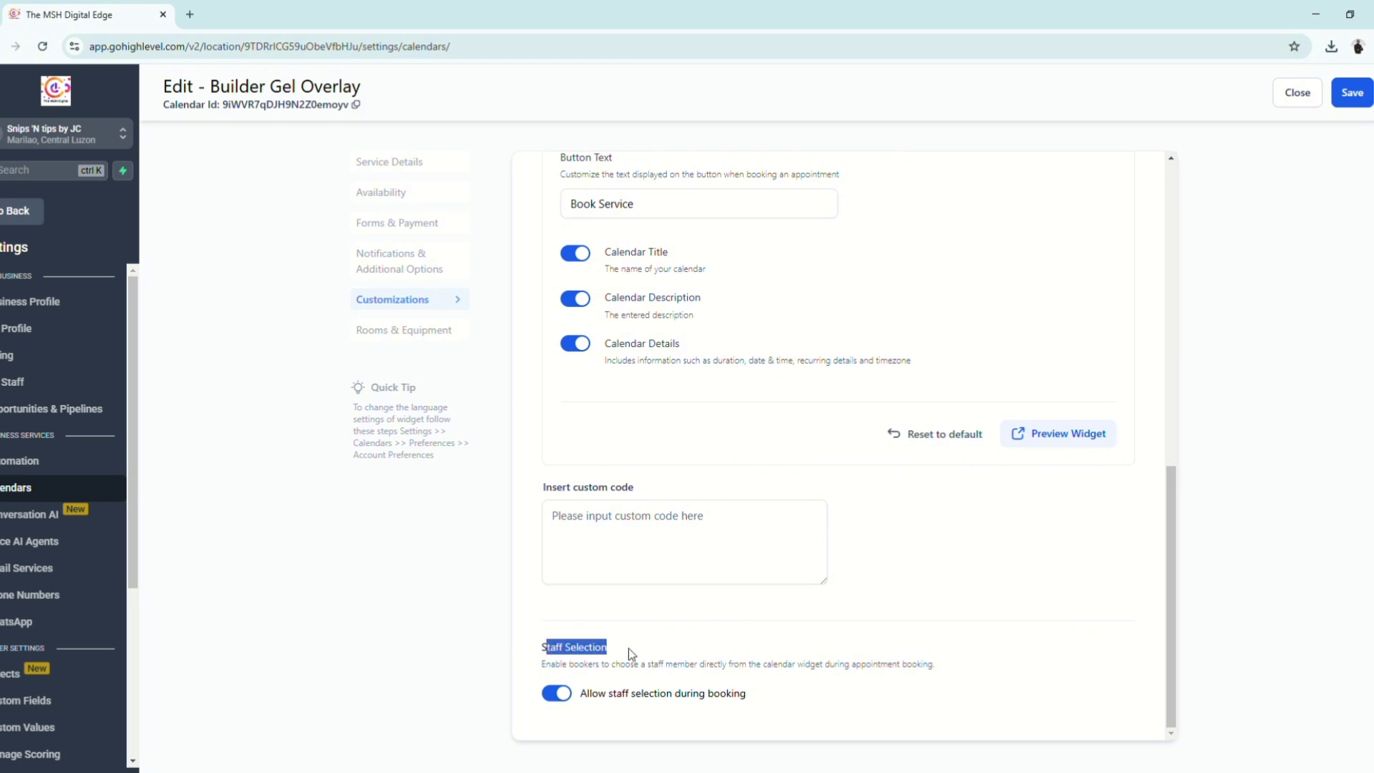
{"action": "left_click", "coordinate": [629, 648]}
{"action": "left_click_drag", "start_coordinate": [585, 702], "coordinate": [782, 702]}
{"action": "left_click", "coordinate": [806, 704]}
{"action": "left_click", "coordinate": [563, 696]}
{"action": "left_click", "coordinate": [563, 695]}
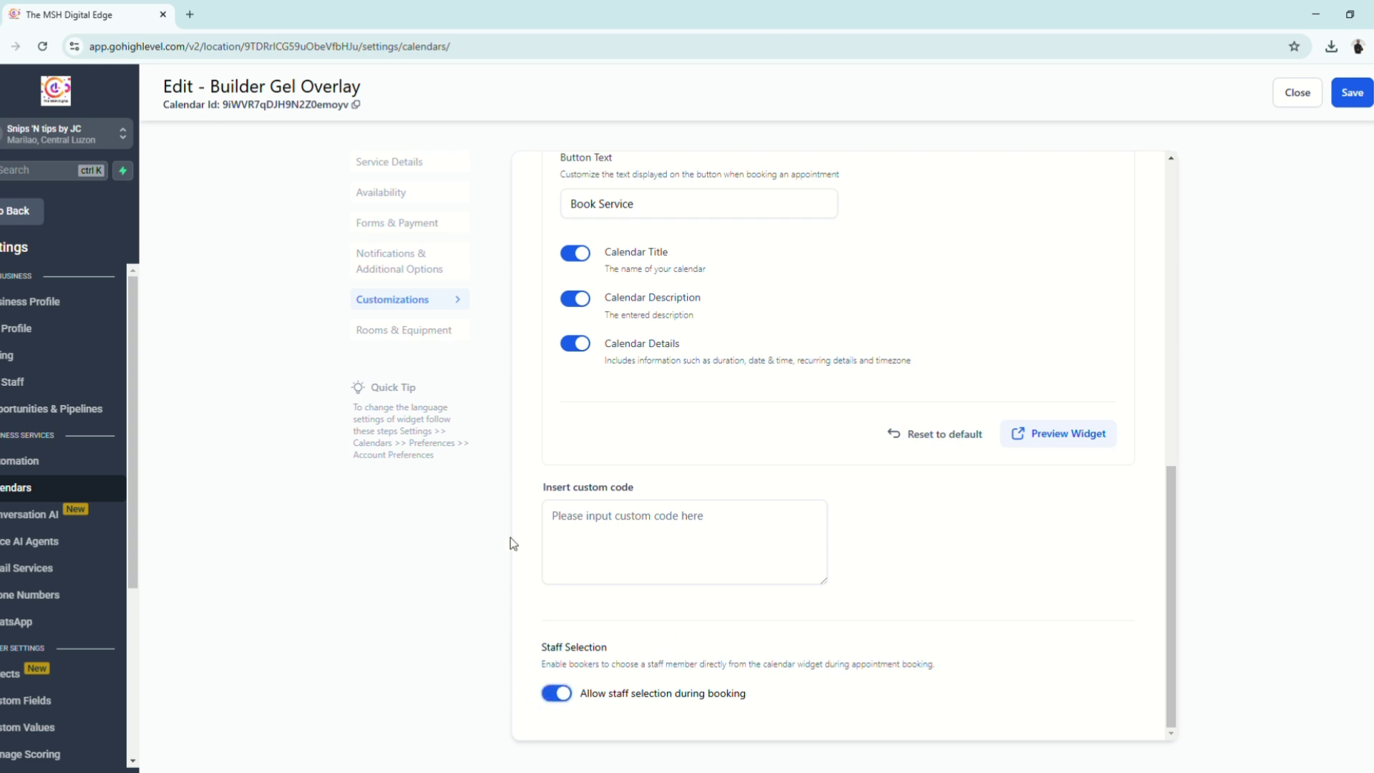
Save the customizations with the nail photo as service cover image and open the calendar's Rooms & Equipment settings.
{"action": "scroll", "coordinate": [509, 535], "scroll_direction": "up", "scroll_amount": 2}
{"action": "scroll", "coordinate": [512, 550], "scroll_direction": "up", "scroll_amount": 7}
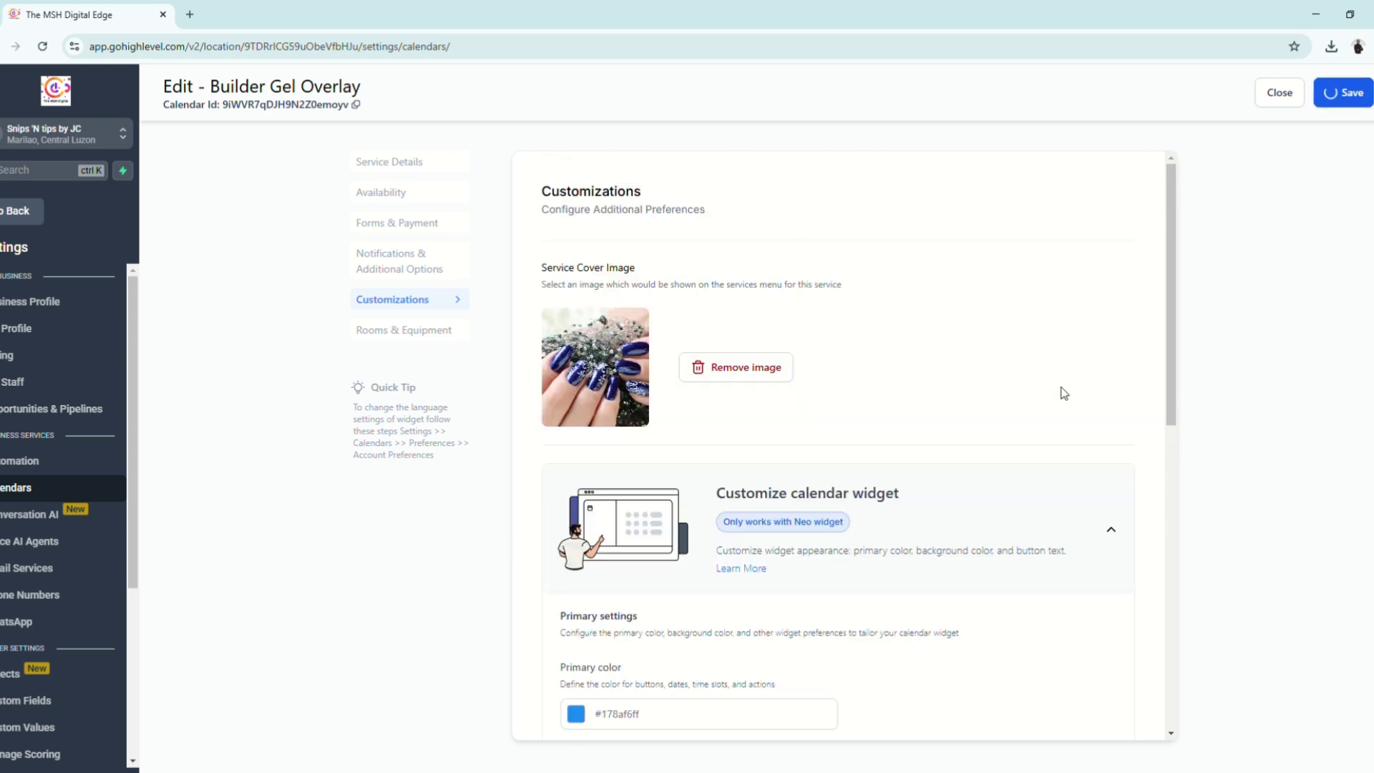
{"action": "left_click", "coordinate": [379, 333]}
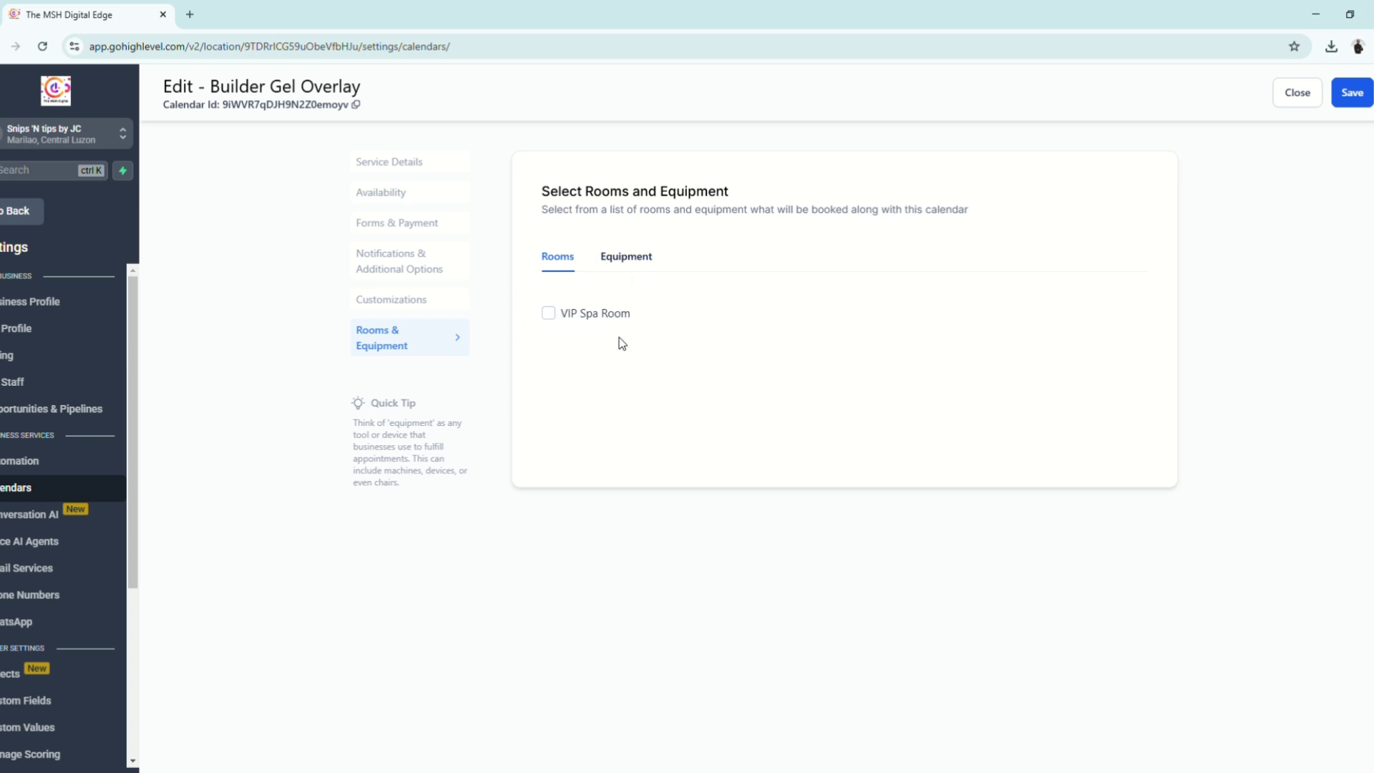
Assign the Nail UV Curing Machine equipment to the Builder Gel Overlay calendar and save it.
{"action": "left_click", "coordinate": [638, 263]}
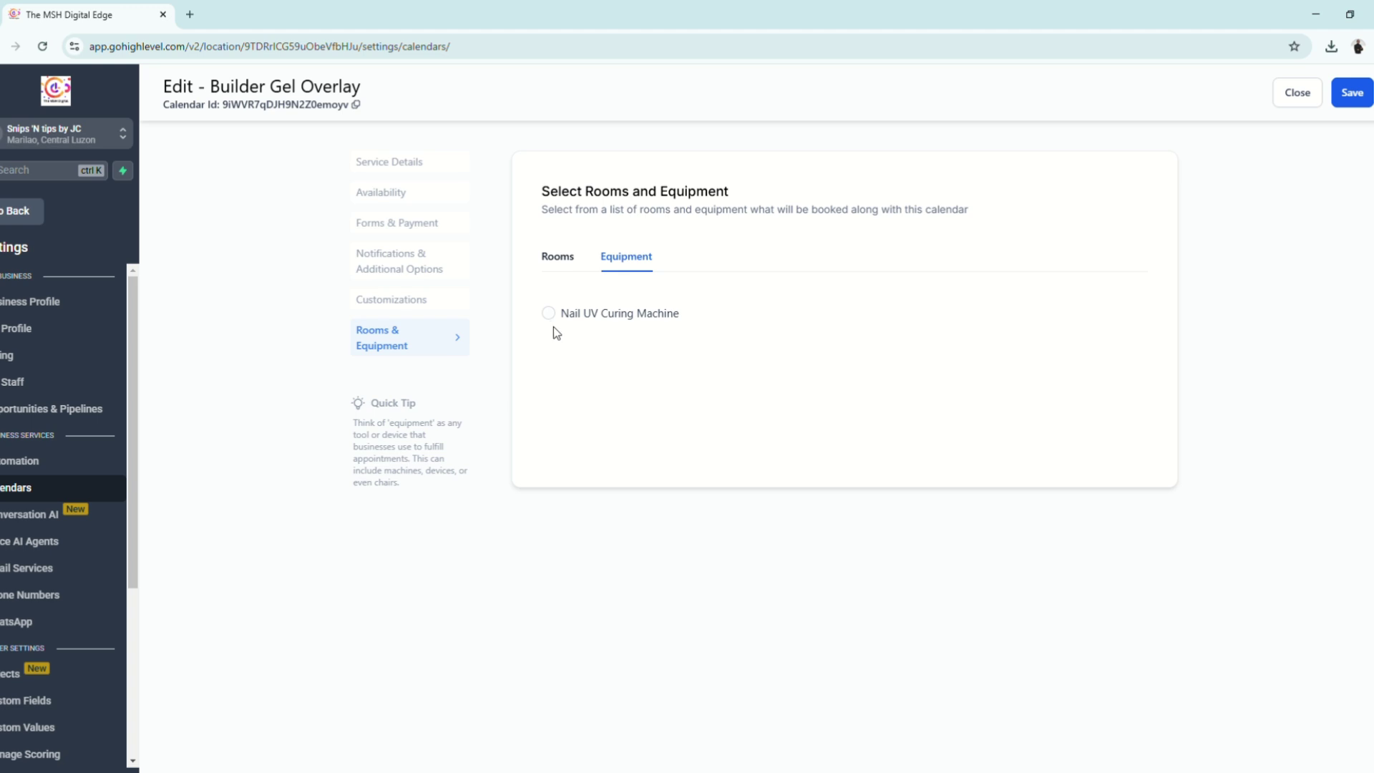
{"action": "left_click", "coordinate": [570, 258]}
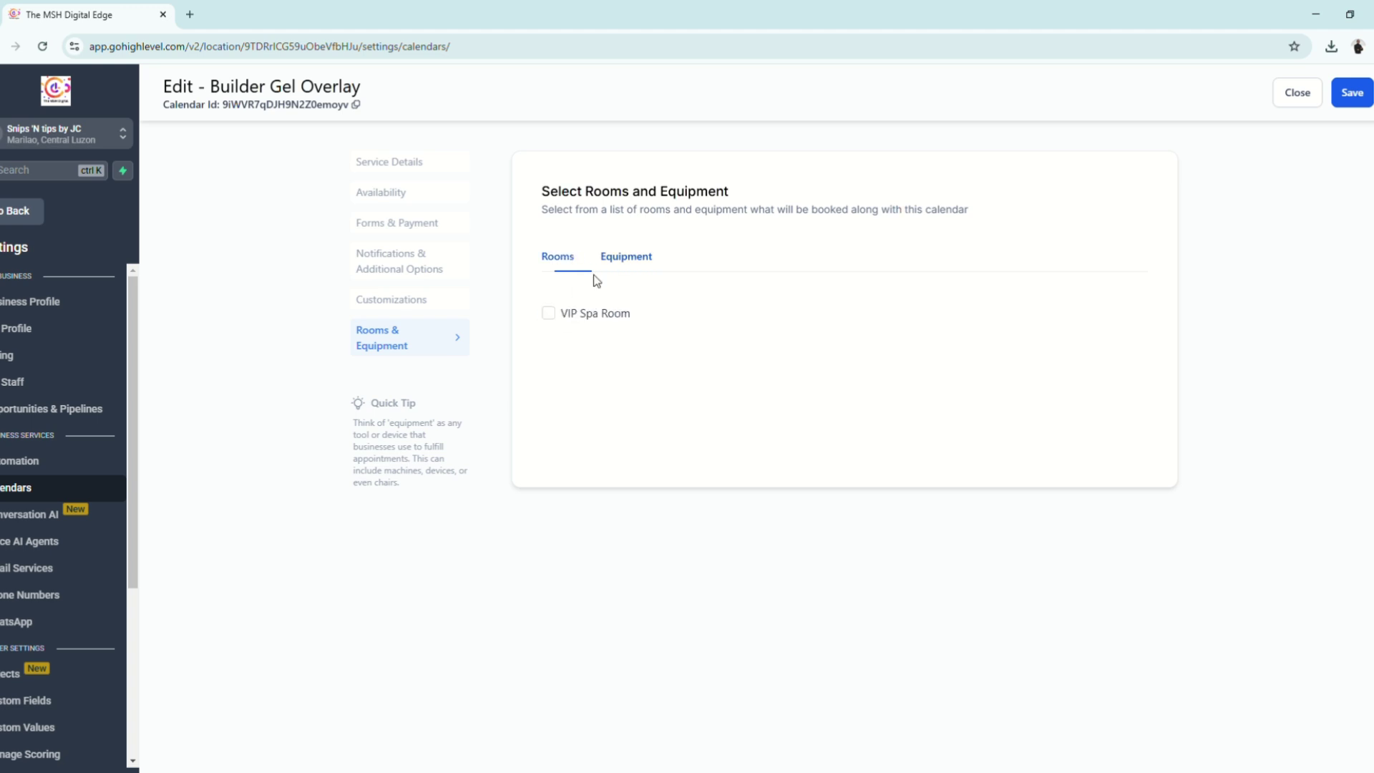
{"action": "left_click", "coordinate": [642, 260]}
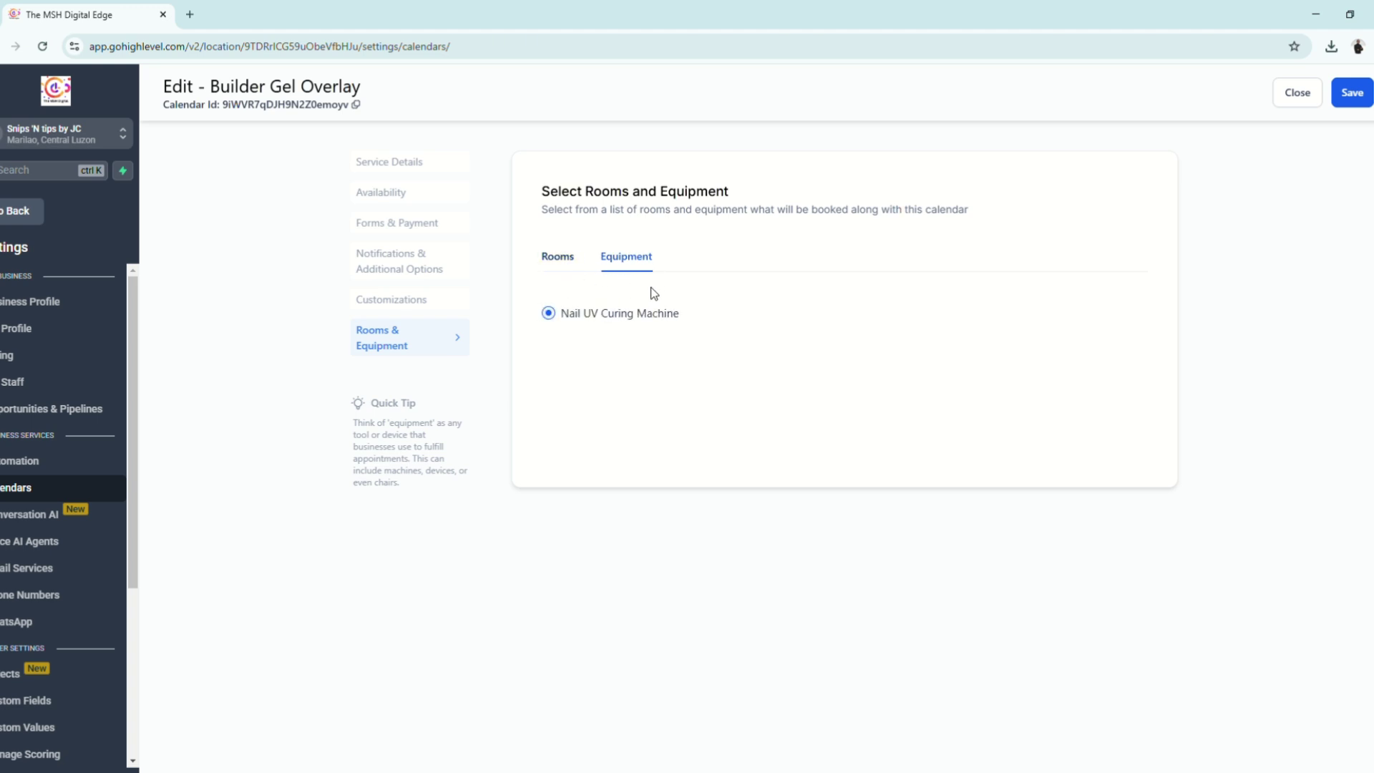
{"action": "left_click", "coordinate": [1349, 107]}
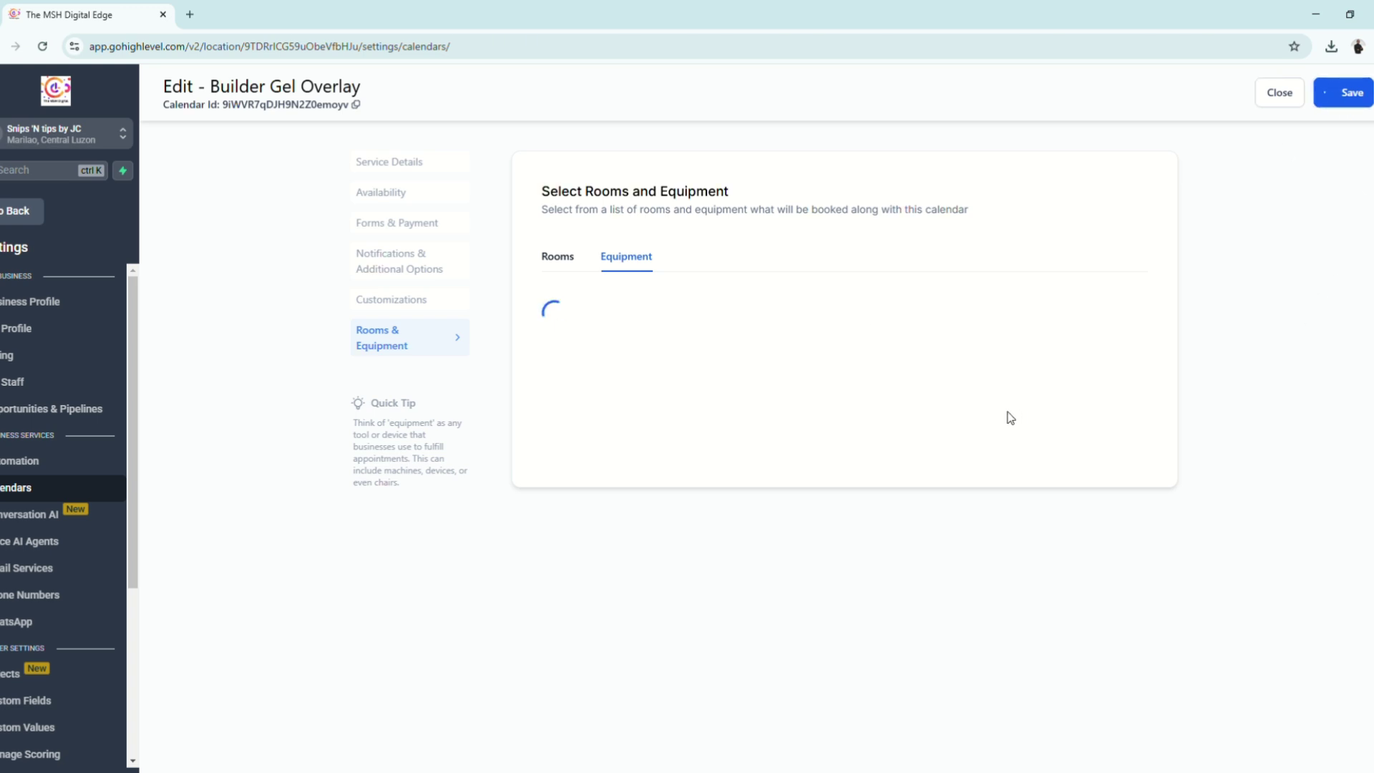
Check Builder Gel Overlay's group in the calendar list and view the Premium Nail Enhancements group's booking page through its permanent link.
{"action": "scroll", "coordinate": [630, 393], "scroll_direction": "down", "scroll_amount": 1}
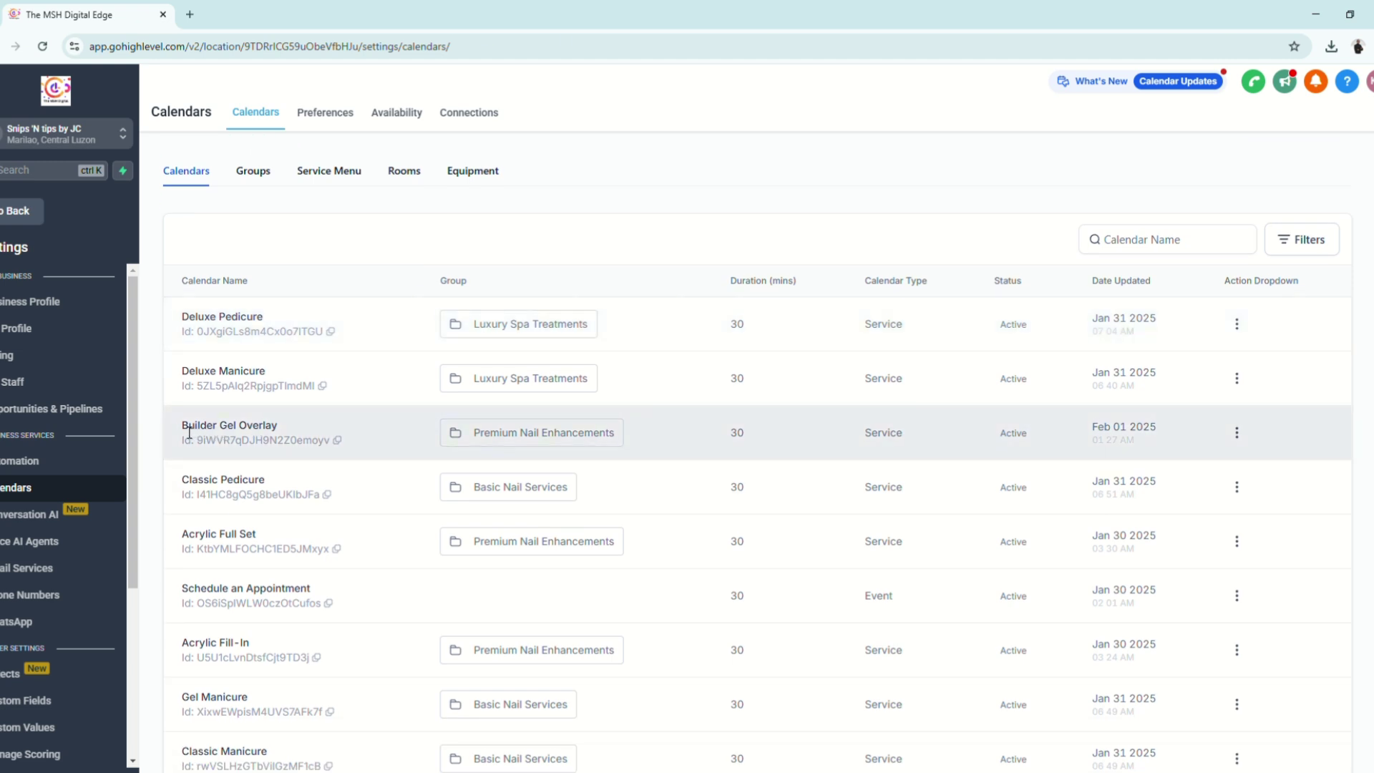
{"action": "triple_click", "coordinate": [190, 429]}
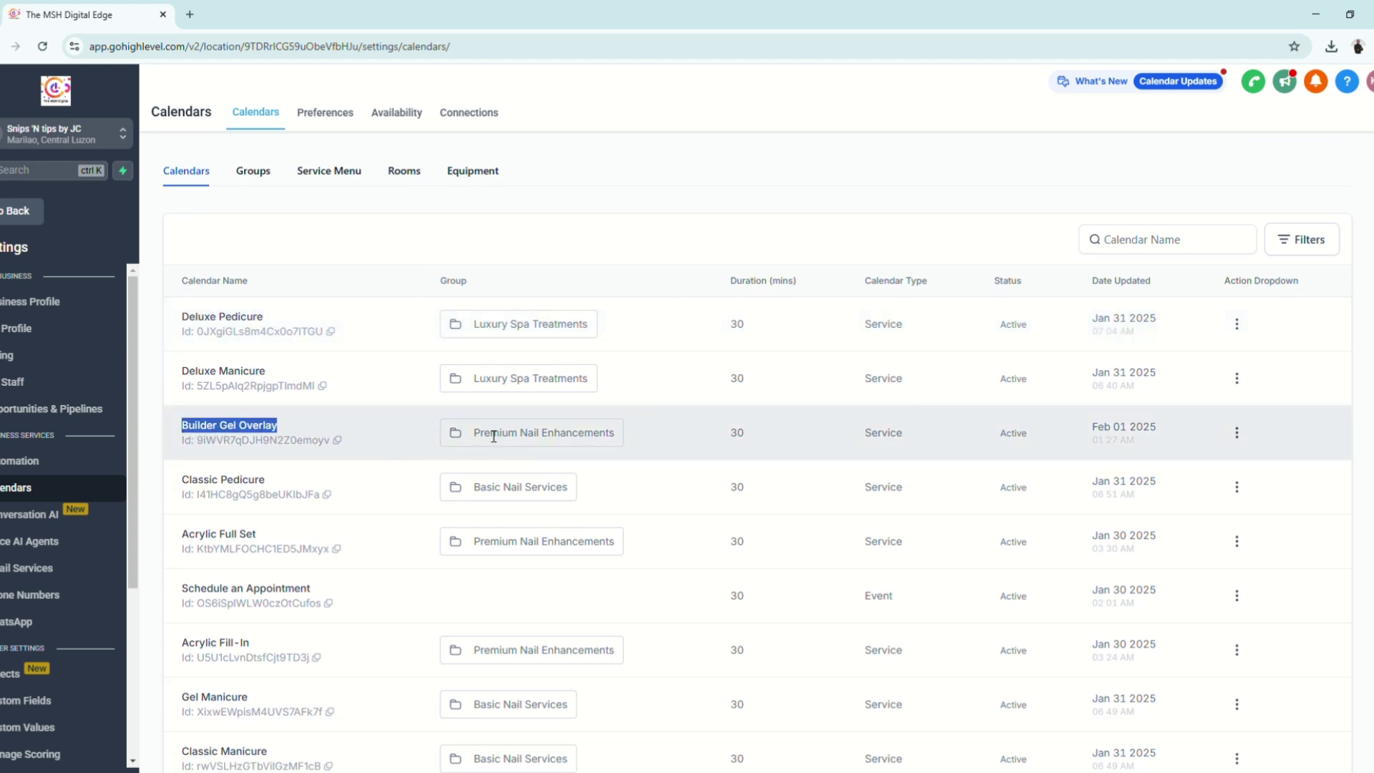
{"action": "left_click_drag", "start_coordinate": [475, 434], "coordinate": [617, 436]}
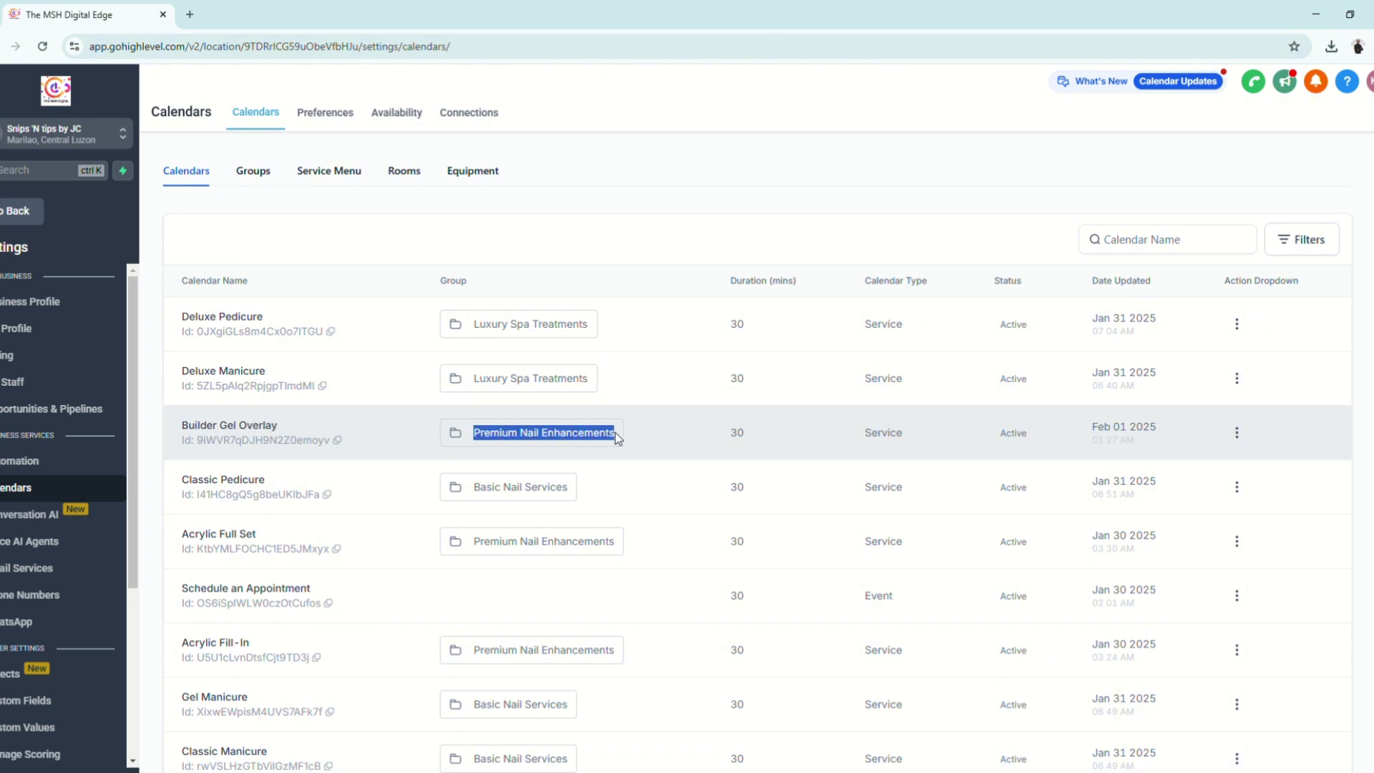
{"action": "left_click", "coordinate": [278, 176]}
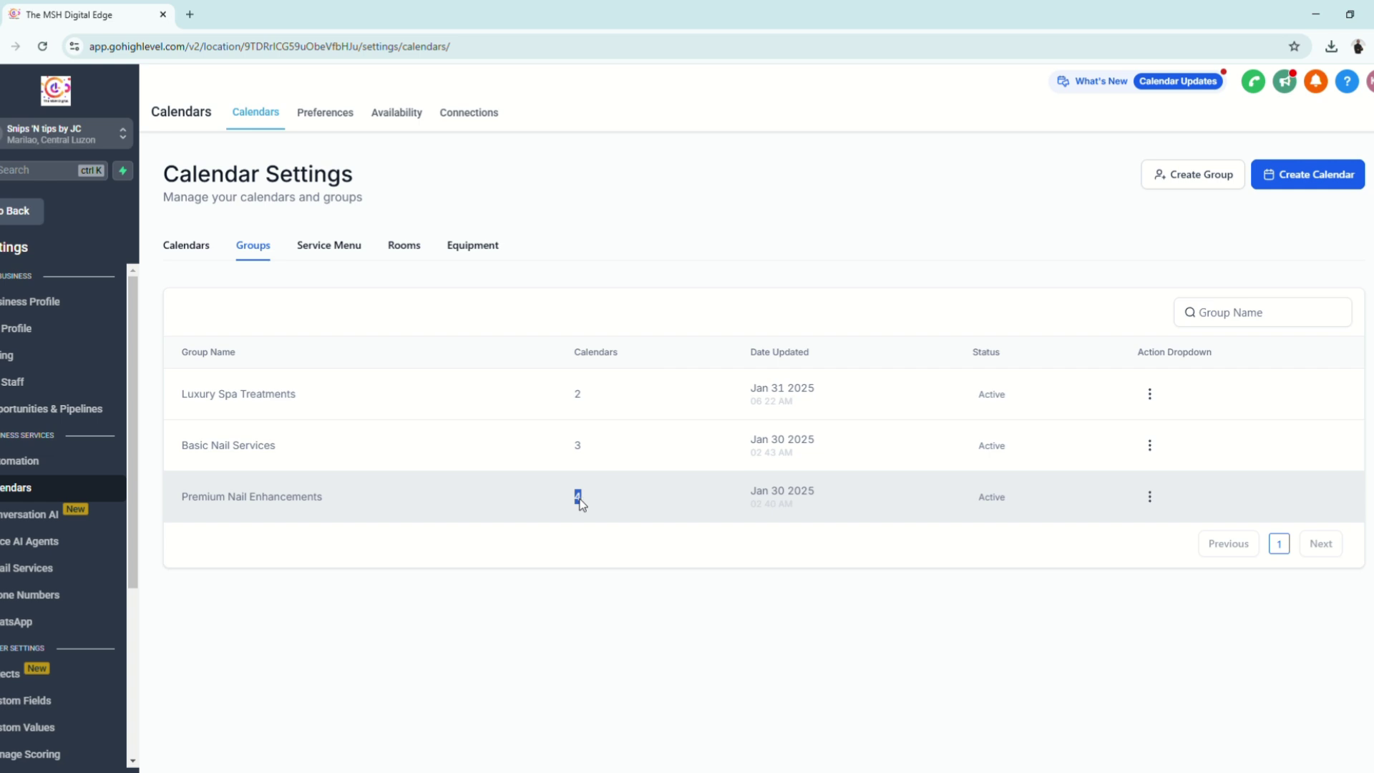
{"action": "left_click", "coordinate": [1149, 497]}
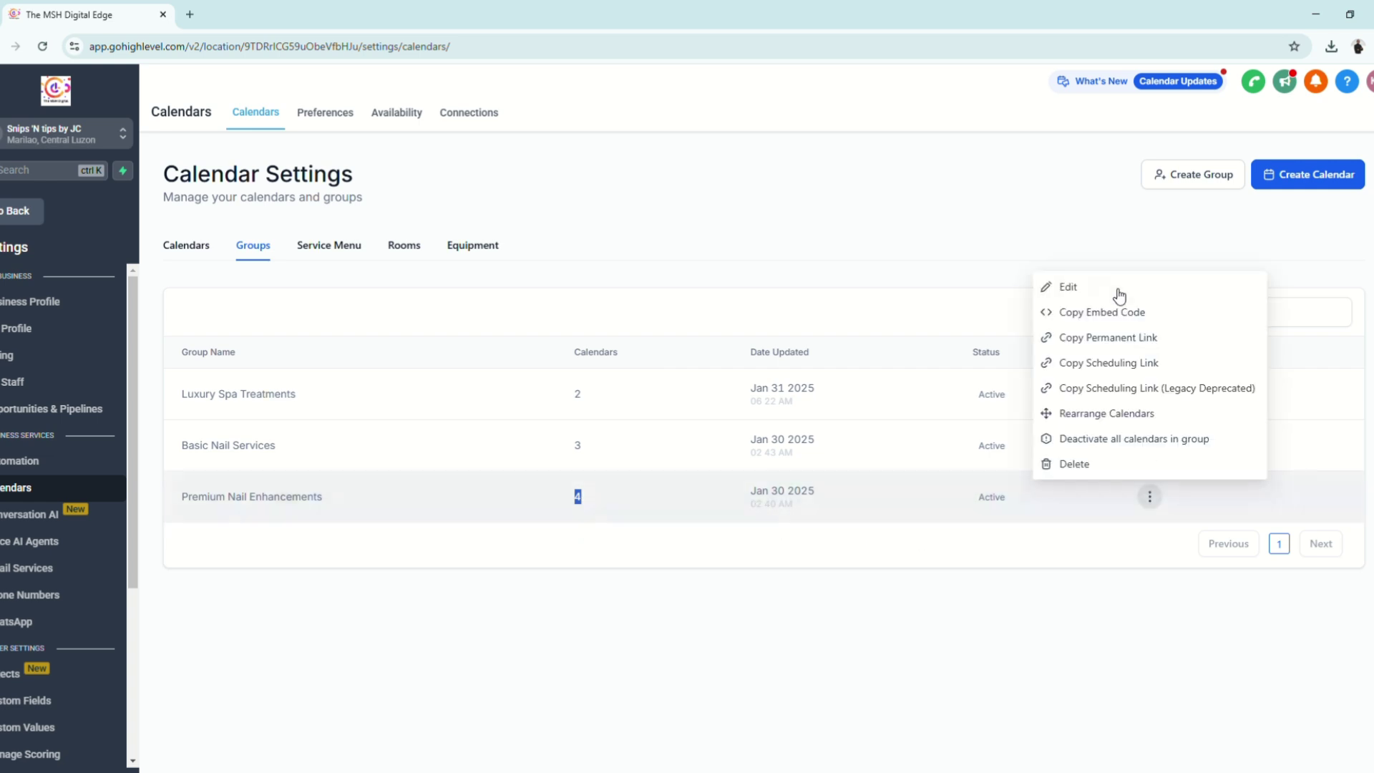
{"action": "left_click", "coordinate": [1126, 337]}
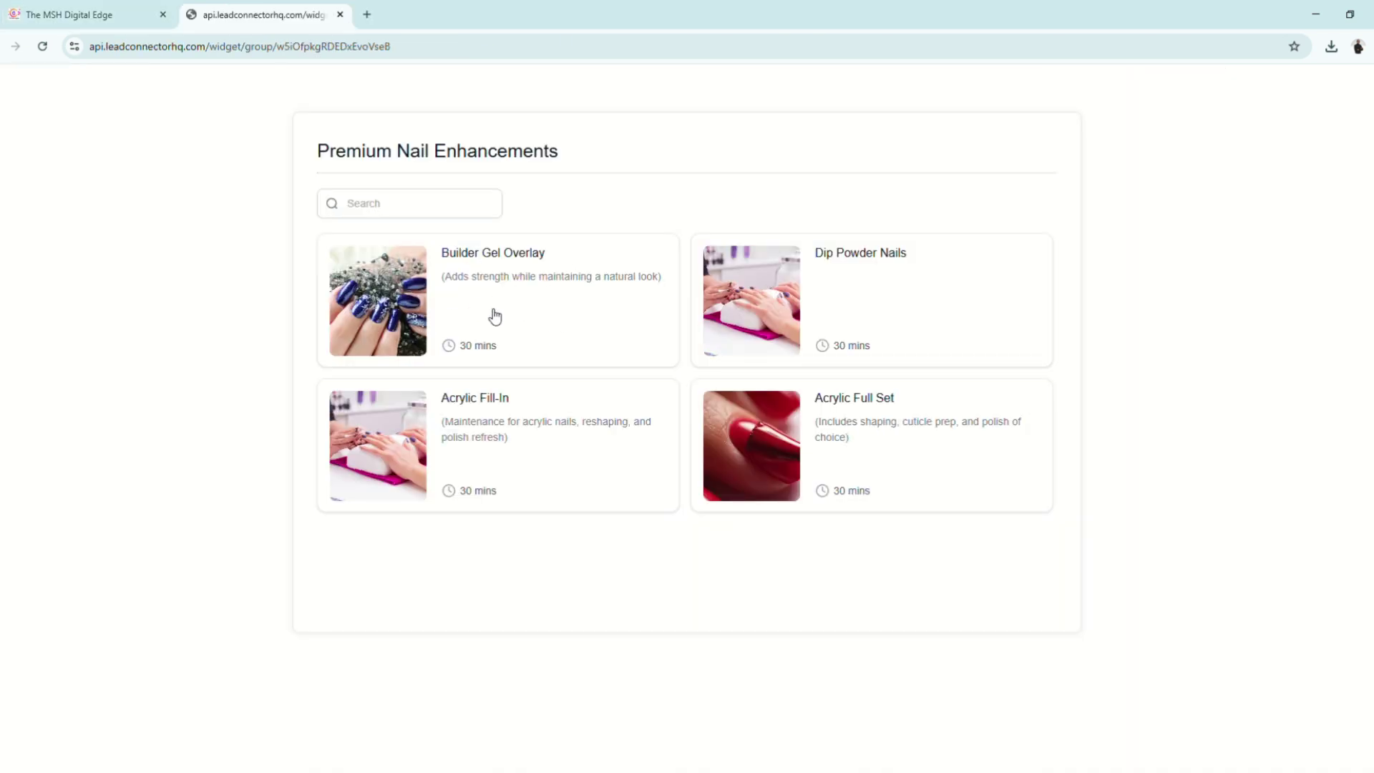
{"action": "left_click", "coordinate": [340, 15]}
View the All Nail Services menu's booking page and check the services listed under Basic Nail Services and Premium Nail Enhancements.
{"action": "left_click", "coordinate": [329, 245]}
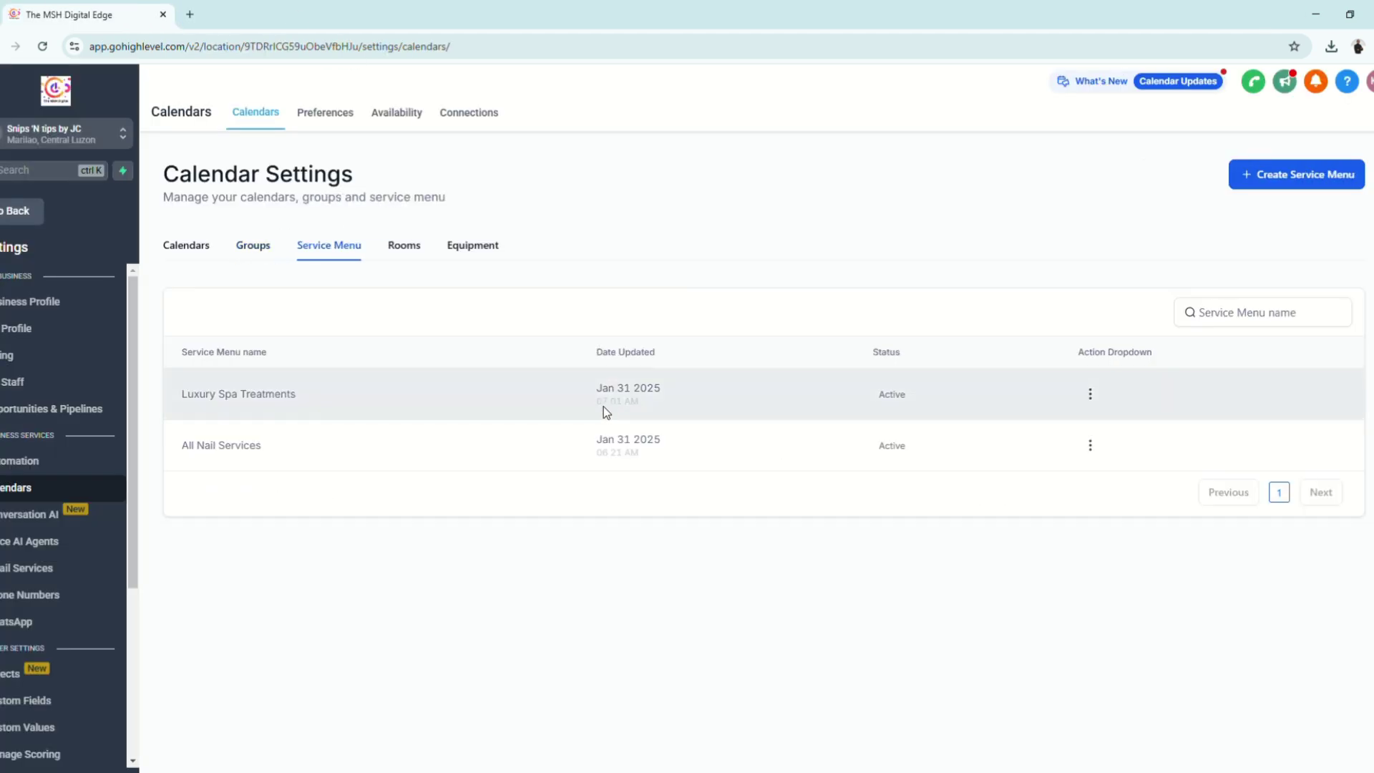
{"action": "left_click", "coordinate": [1090, 445]}
{"action": "left_click", "coordinate": [1127, 468]}
{"action": "scroll", "coordinate": [408, 358], "scroll_direction": "down", "scroll_amount": 1}
{"action": "scroll", "coordinate": [465, 379], "scroll_direction": "up", "scroll_amount": 1}
{"action": "scroll", "coordinate": [500, 505], "scroll_direction": "down", "scroll_amount": 3}
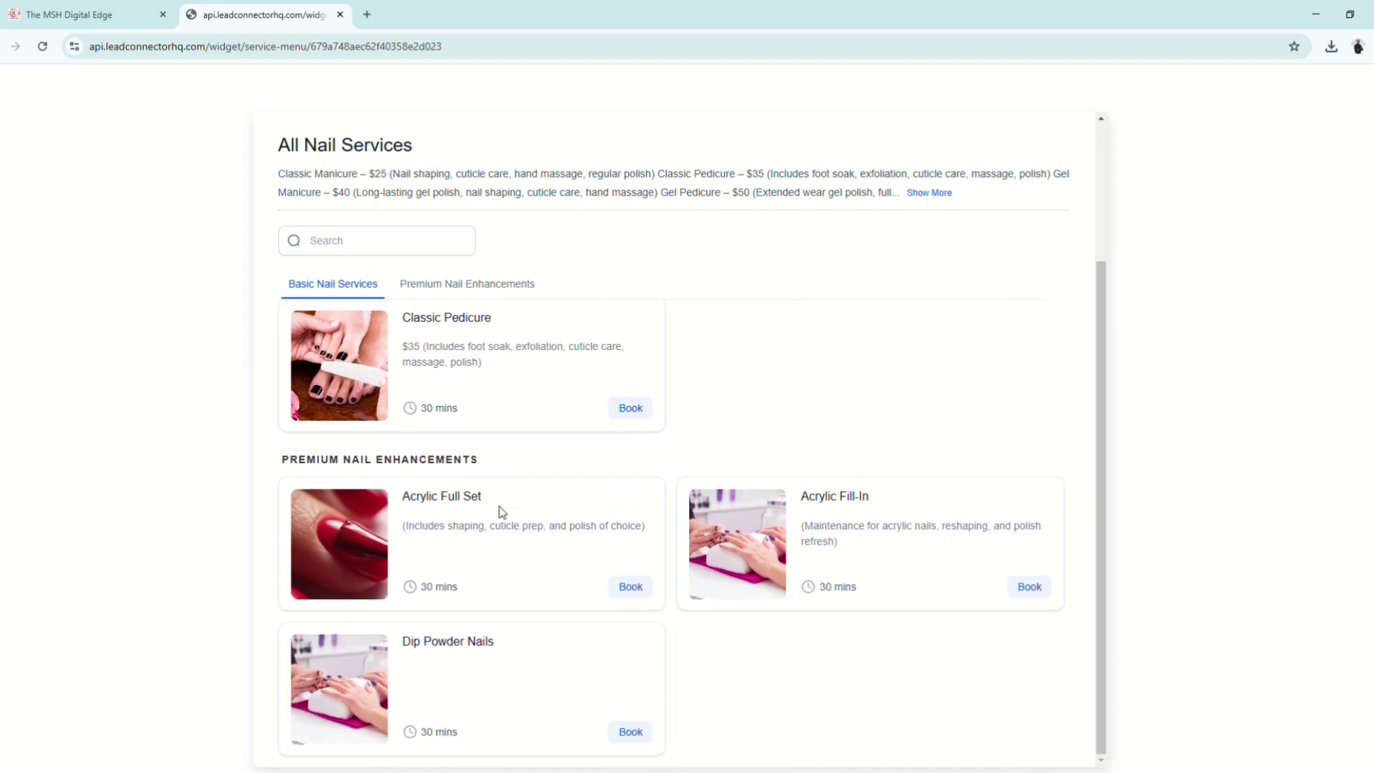
{"action": "scroll", "coordinate": [463, 402], "scroll_direction": "up", "scroll_amount": 3}
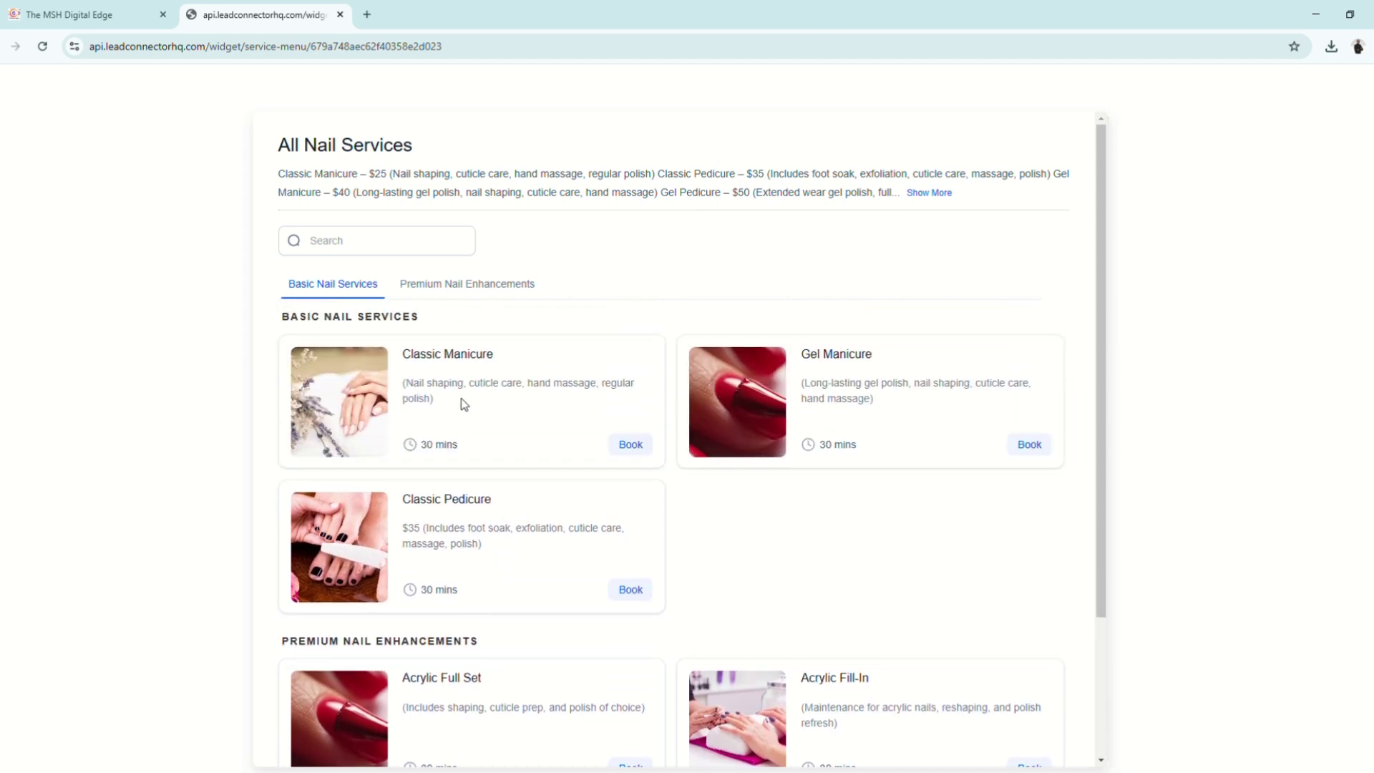
{"action": "left_click", "coordinate": [493, 293]}
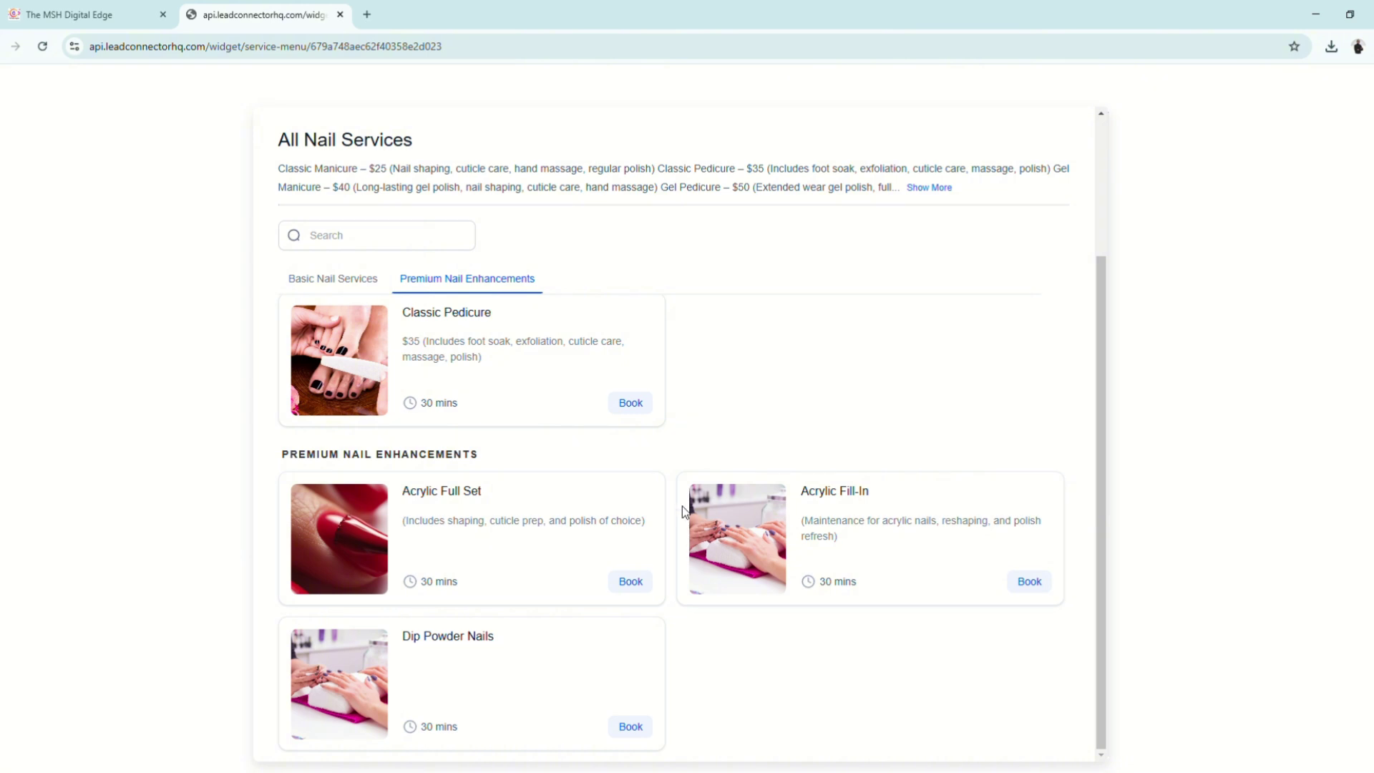
{"action": "key", "text": "ctrl+w"}
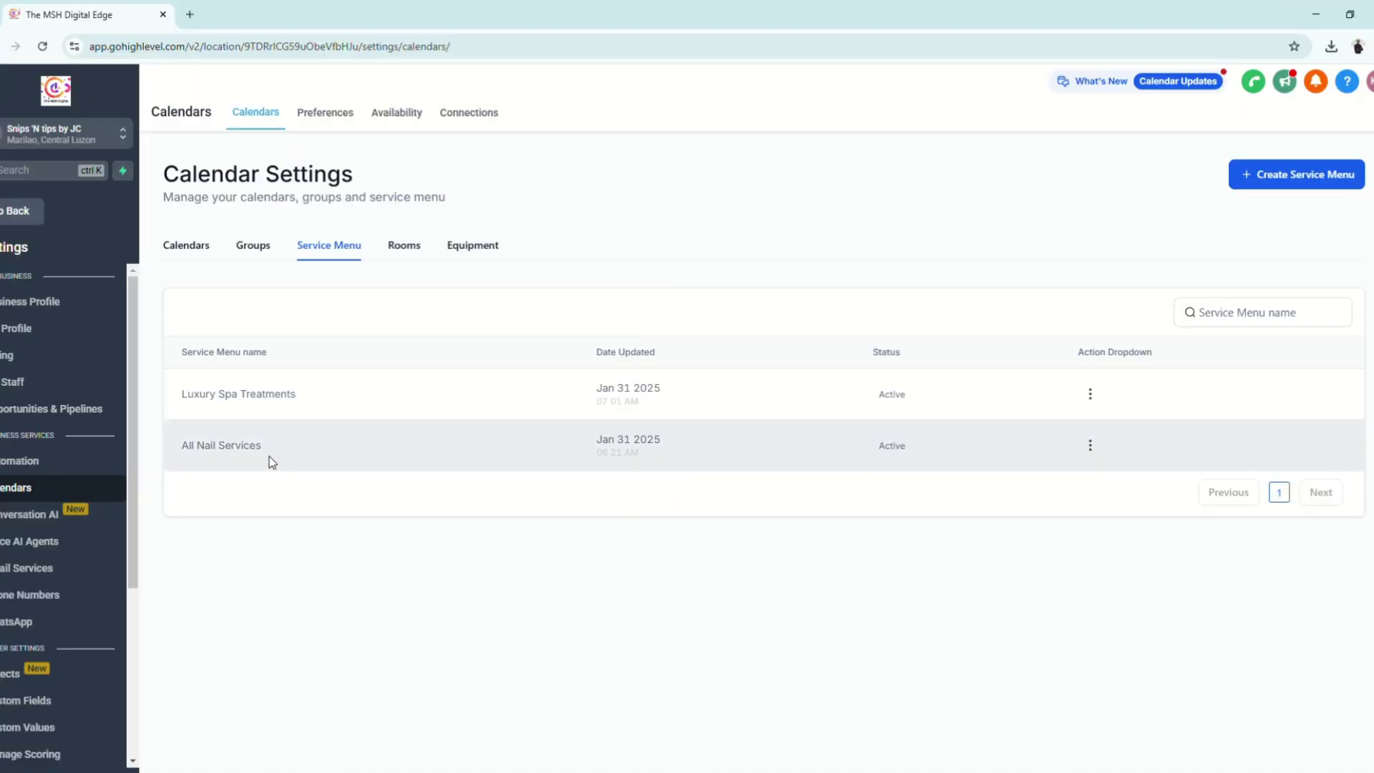
Open the All Nail Services menu for editing and examine its name, description, form, consent text and thank-you message.
{"action": "left_click", "coordinate": [1090, 446]}
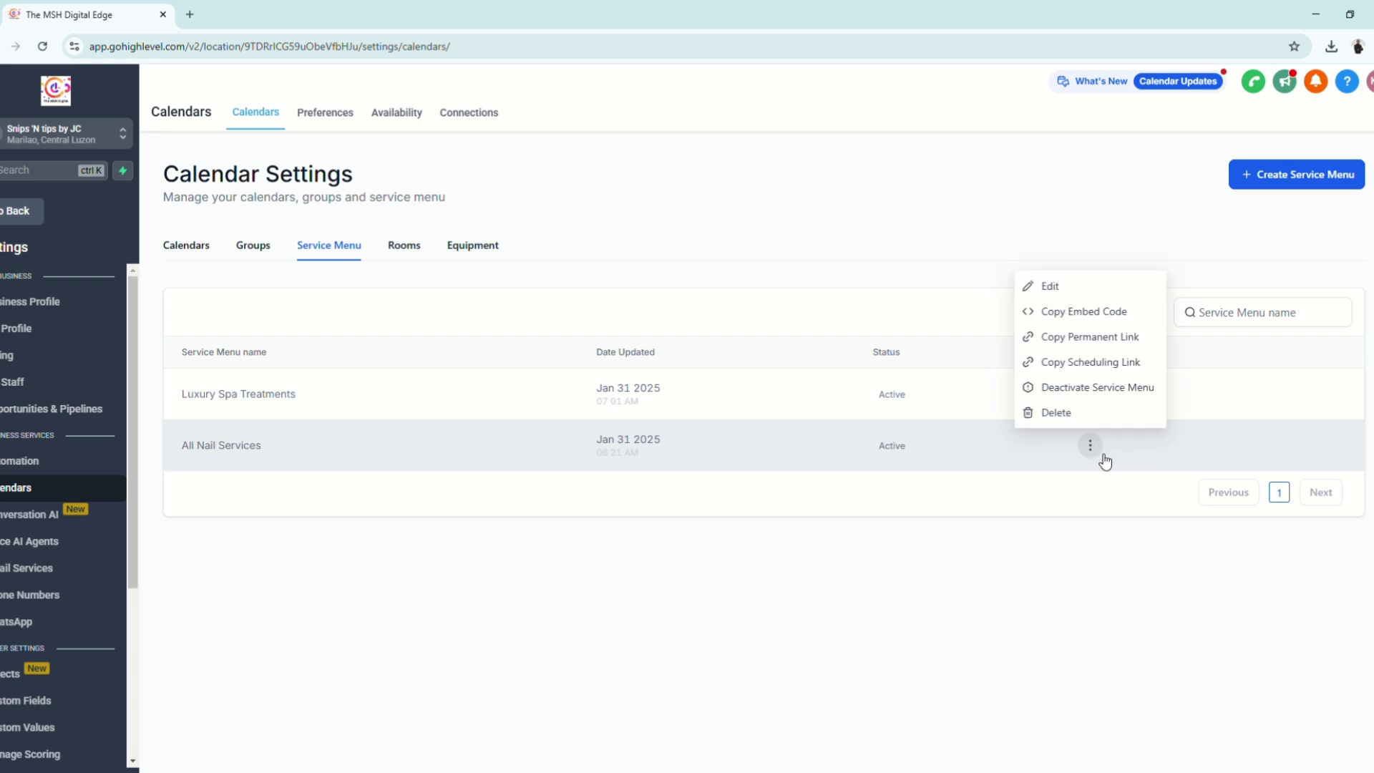
{"action": "left_click", "coordinate": [1087, 294]}
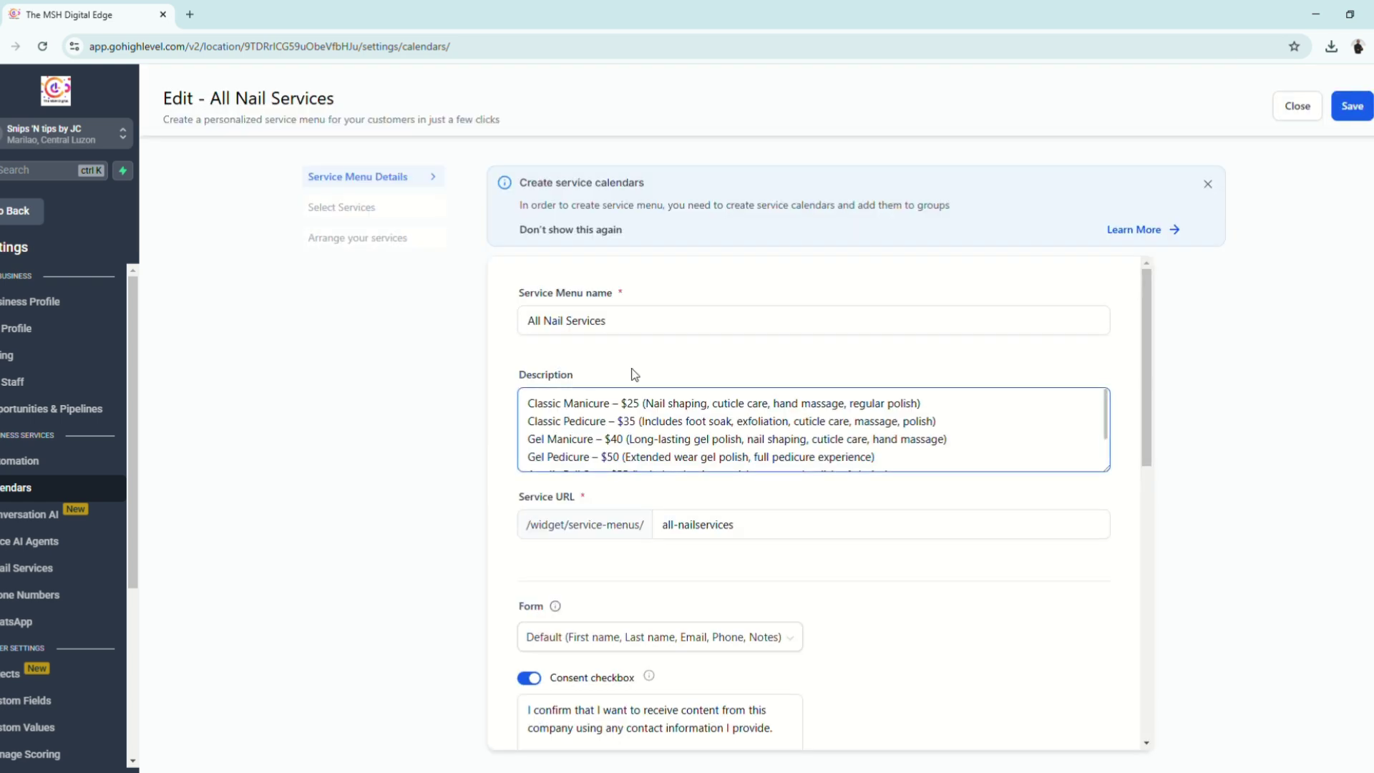
{"action": "left_click", "coordinate": [639, 329]}
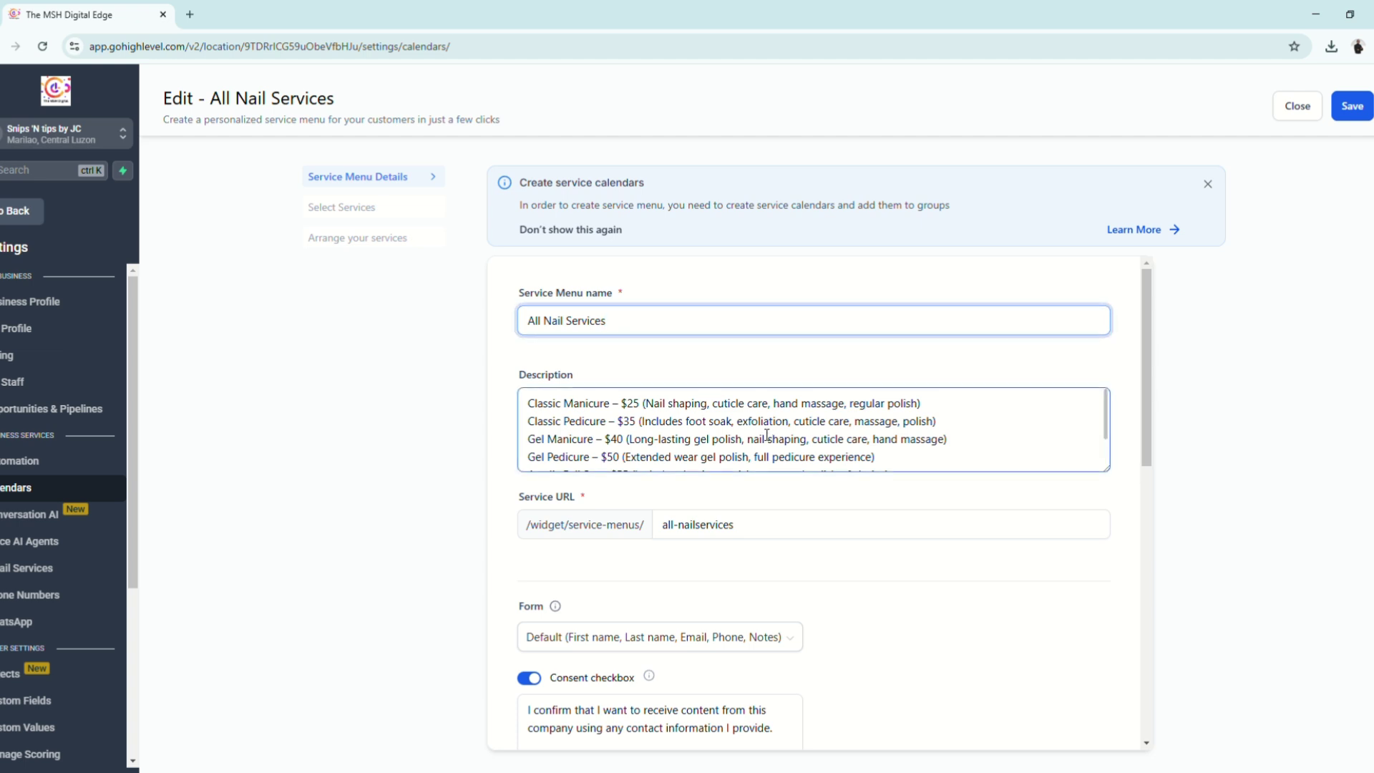
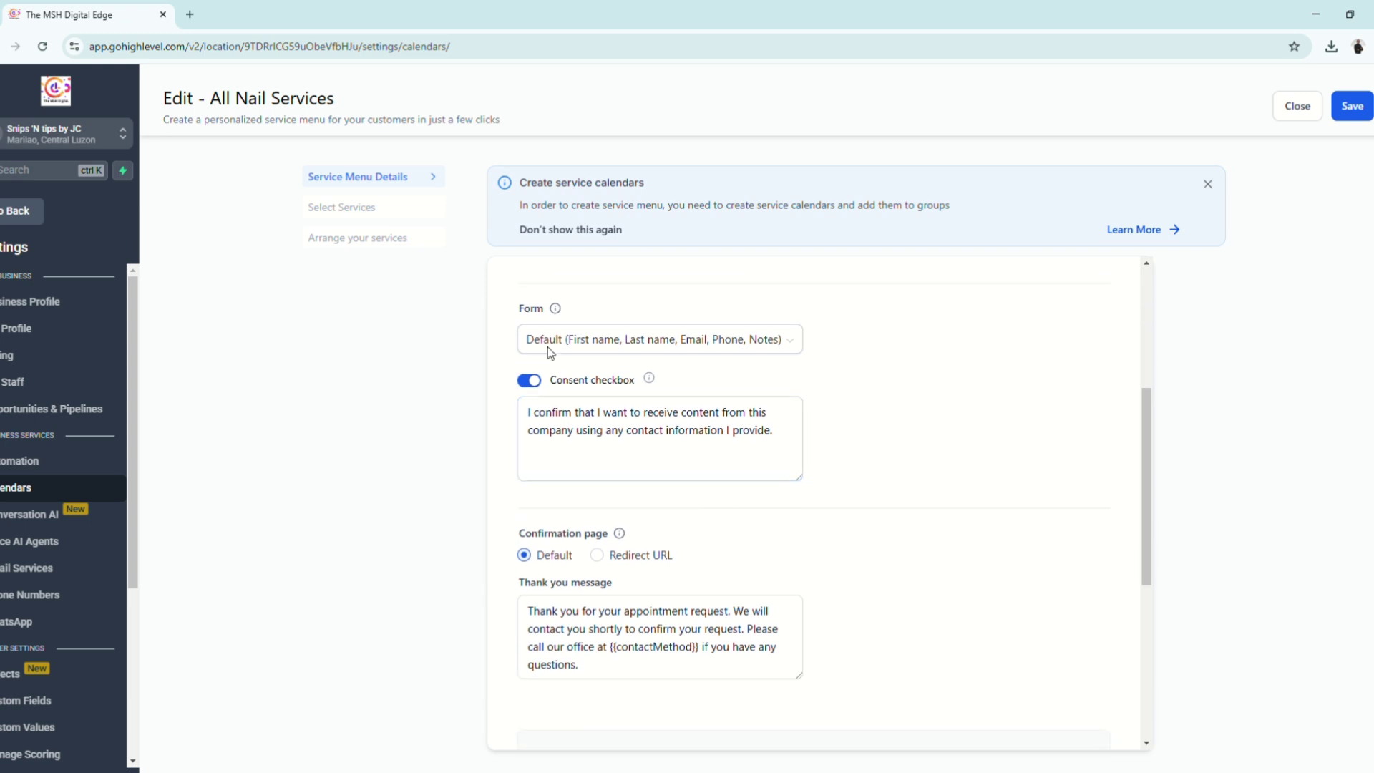
{"action": "left_click", "coordinate": [598, 341]}
{"action": "left_click", "coordinate": [762, 421]}
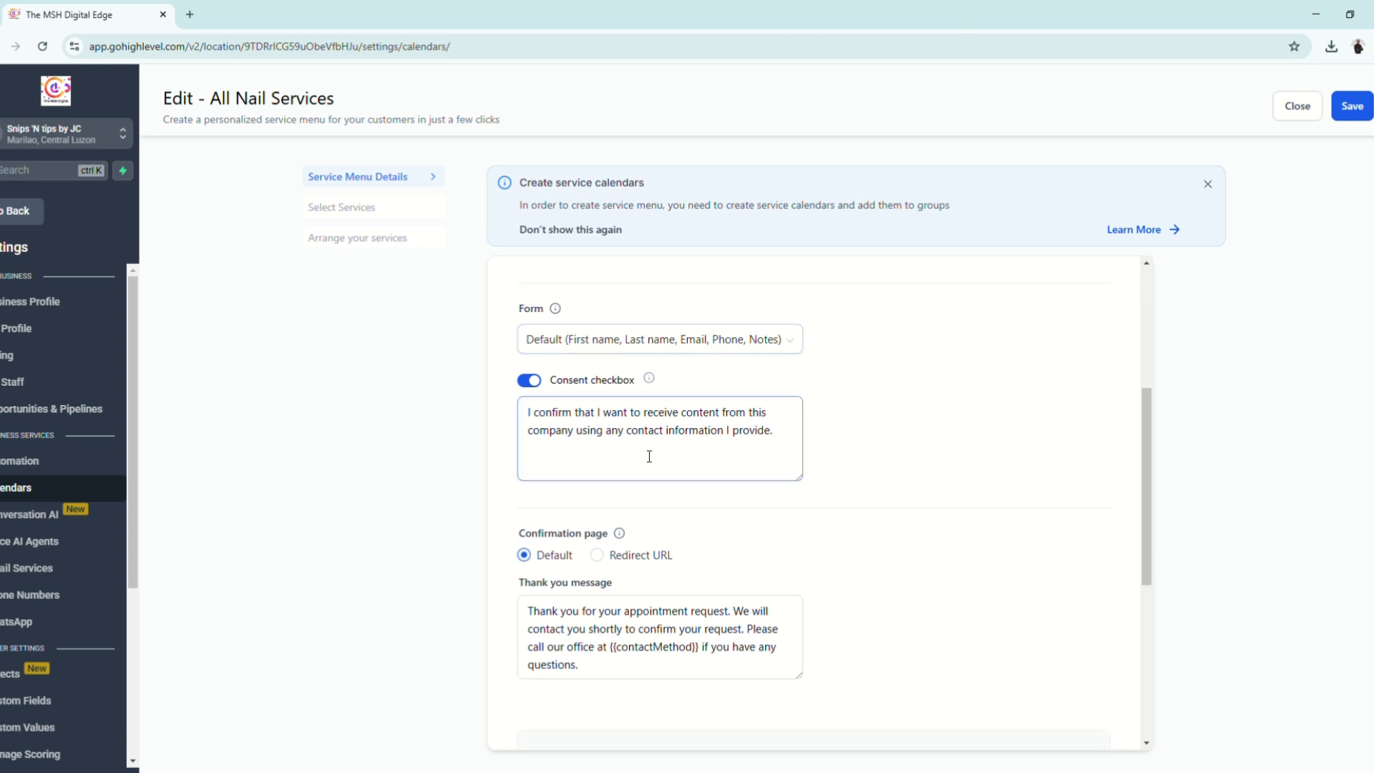
{"action": "scroll", "coordinate": [704, 565], "scroll_direction": "down", "scroll_amount": 1}
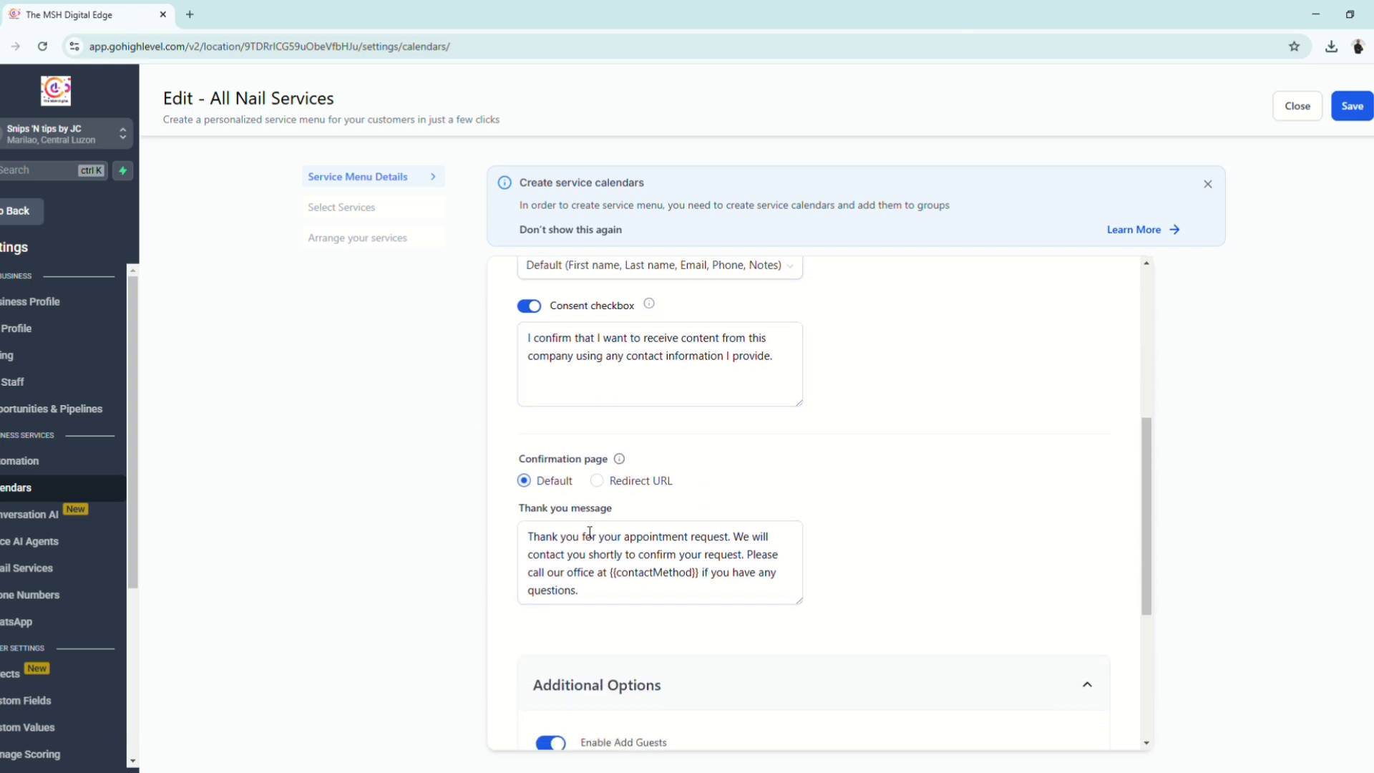
{"action": "left_click", "coordinate": [627, 536]}
{"action": "scroll", "coordinate": [662, 560], "scroll_direction": "down", "scroll_amount": 2}
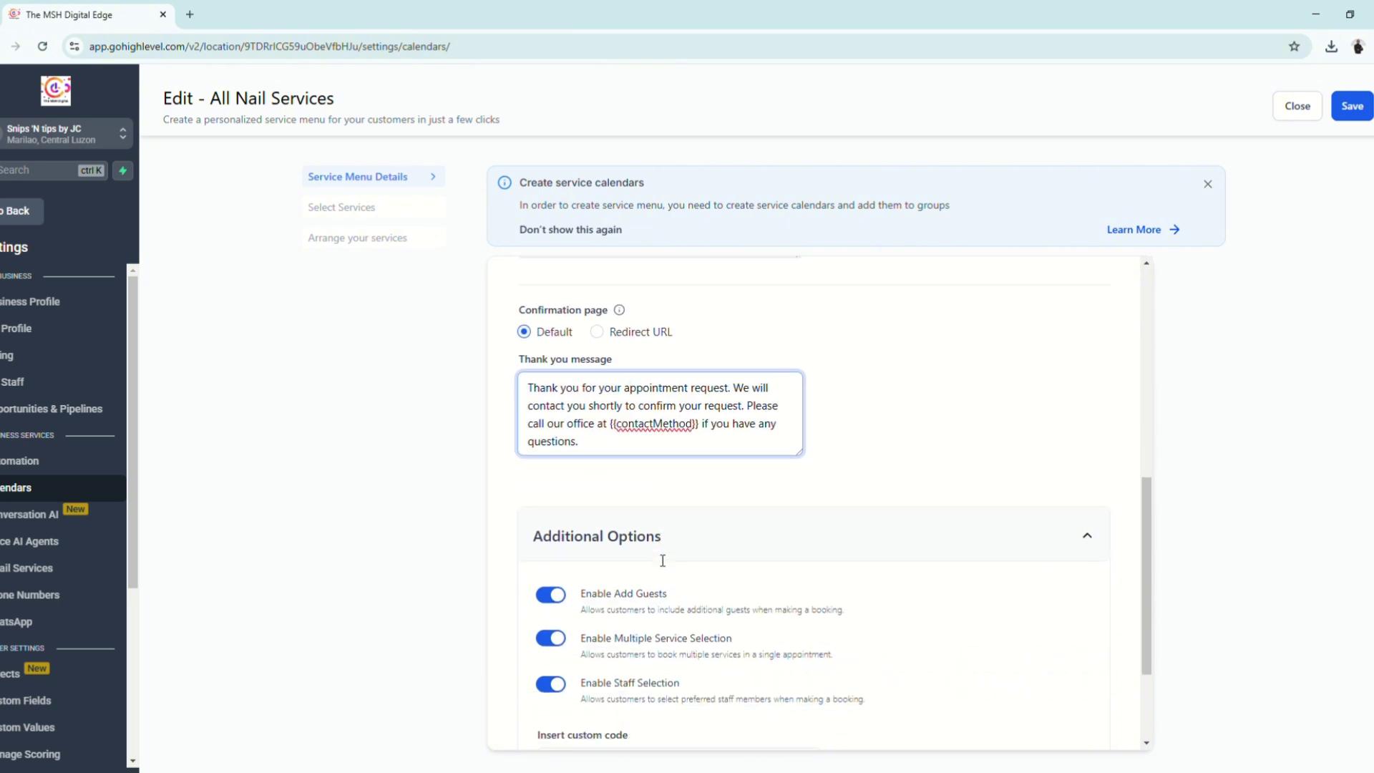
Preview the redirect URL confirmation option, restore the default confirmation page, and examine the service menu's additional options.
{"action": "scroll", "coordinate": [662, 560], "scroll_direction": "down", "scroll_amount": 1}
{"action": "scroll", "coordinate": [653, 555], "scroll_direction": "up", "scroll_amount": 1}
{"action": "left_click", "coordinate": [596, 331]}
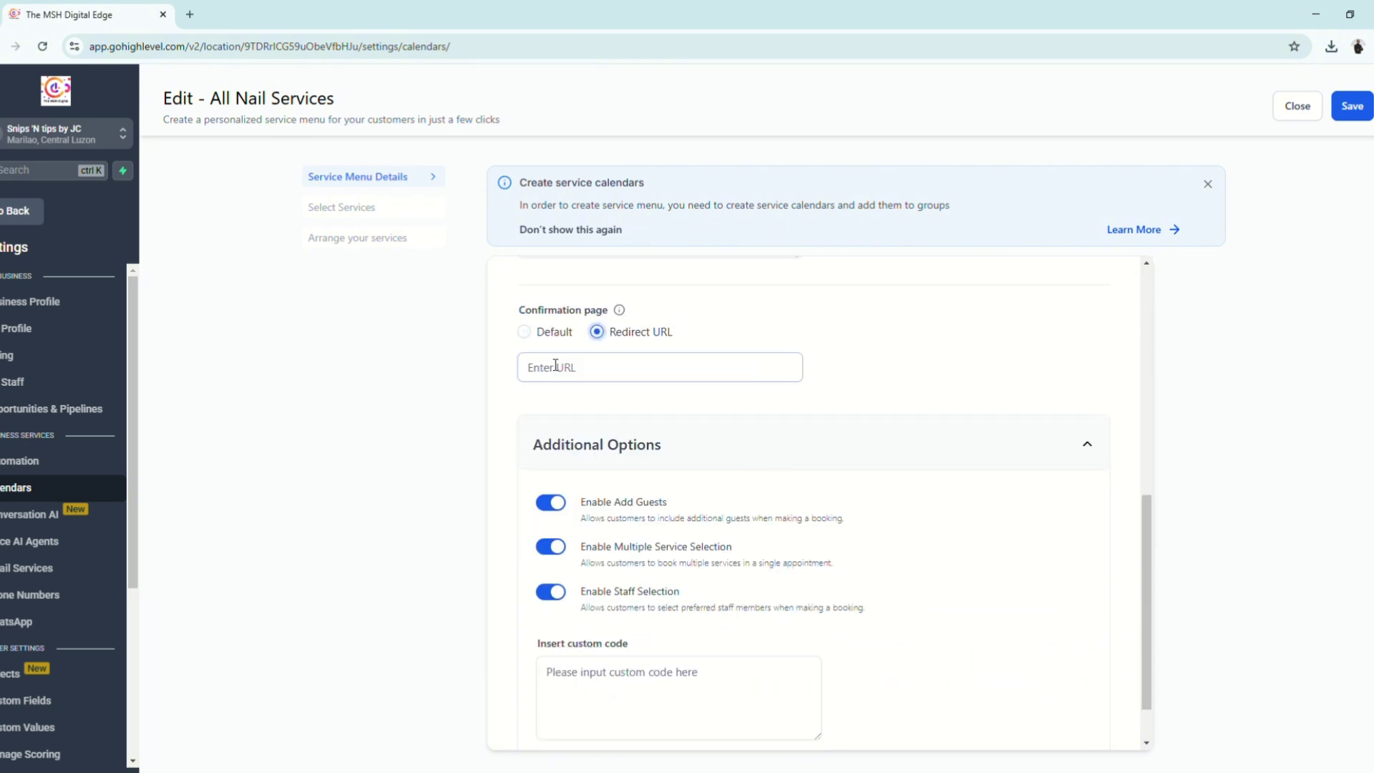
{"action": "left_click", "coordinate": [524, 332]}
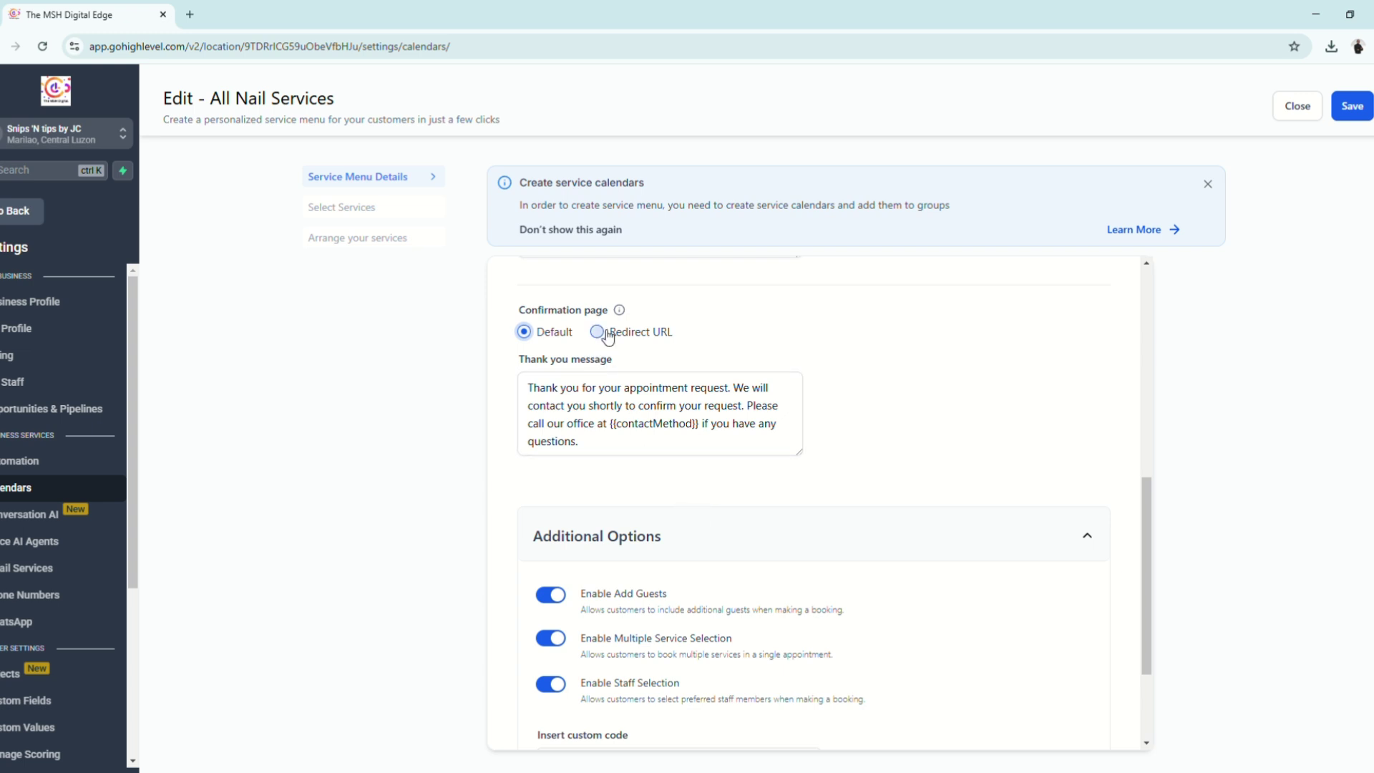
{"action": "scroll", "coordinate": [792, 589], "scroll_direction": "down", "scroll_amount": 2}
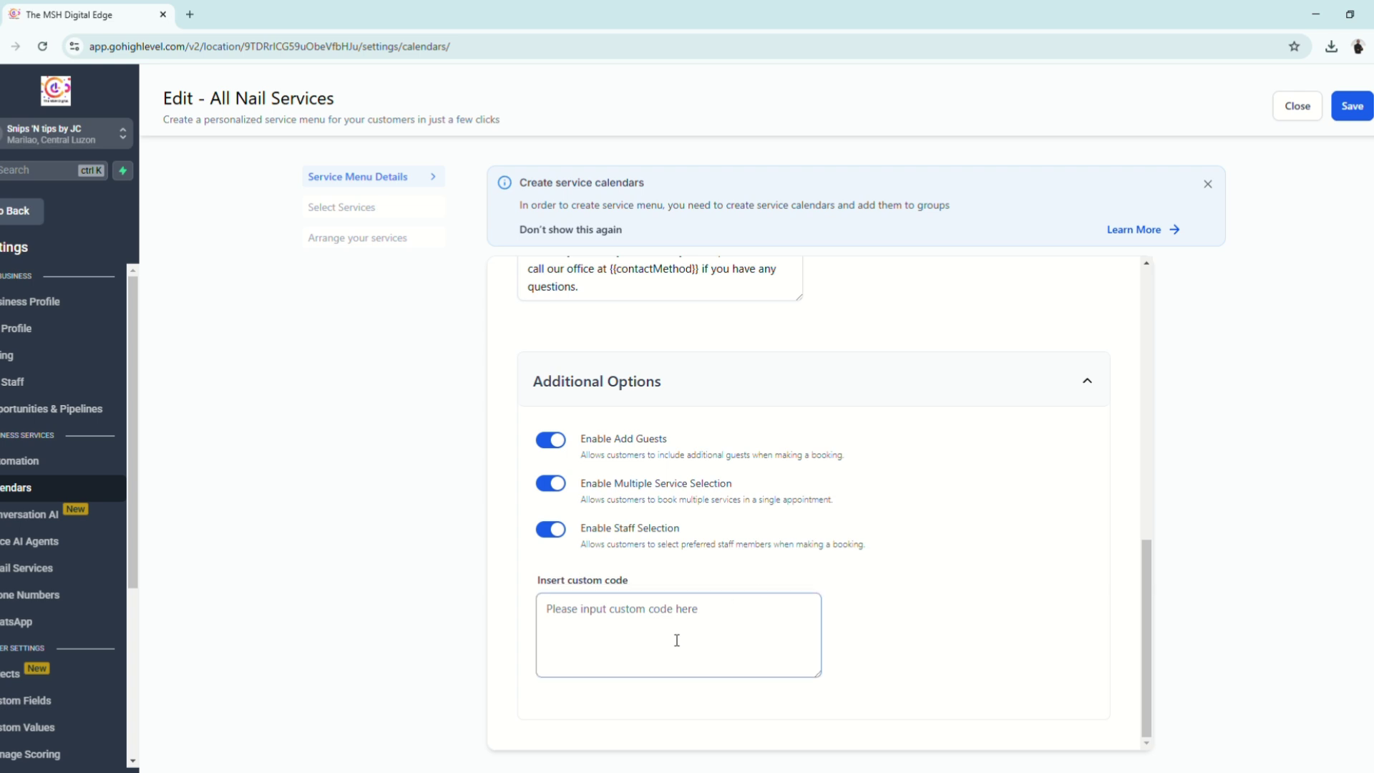
{"action": "scroll", "coordinate": [725, 615], "scroll_direction": "up", "scroll_amount": 1}
{"action": "scroll", "coordinate": [715, 614], "scroll_direction": "up", "scroll_amount": 10}
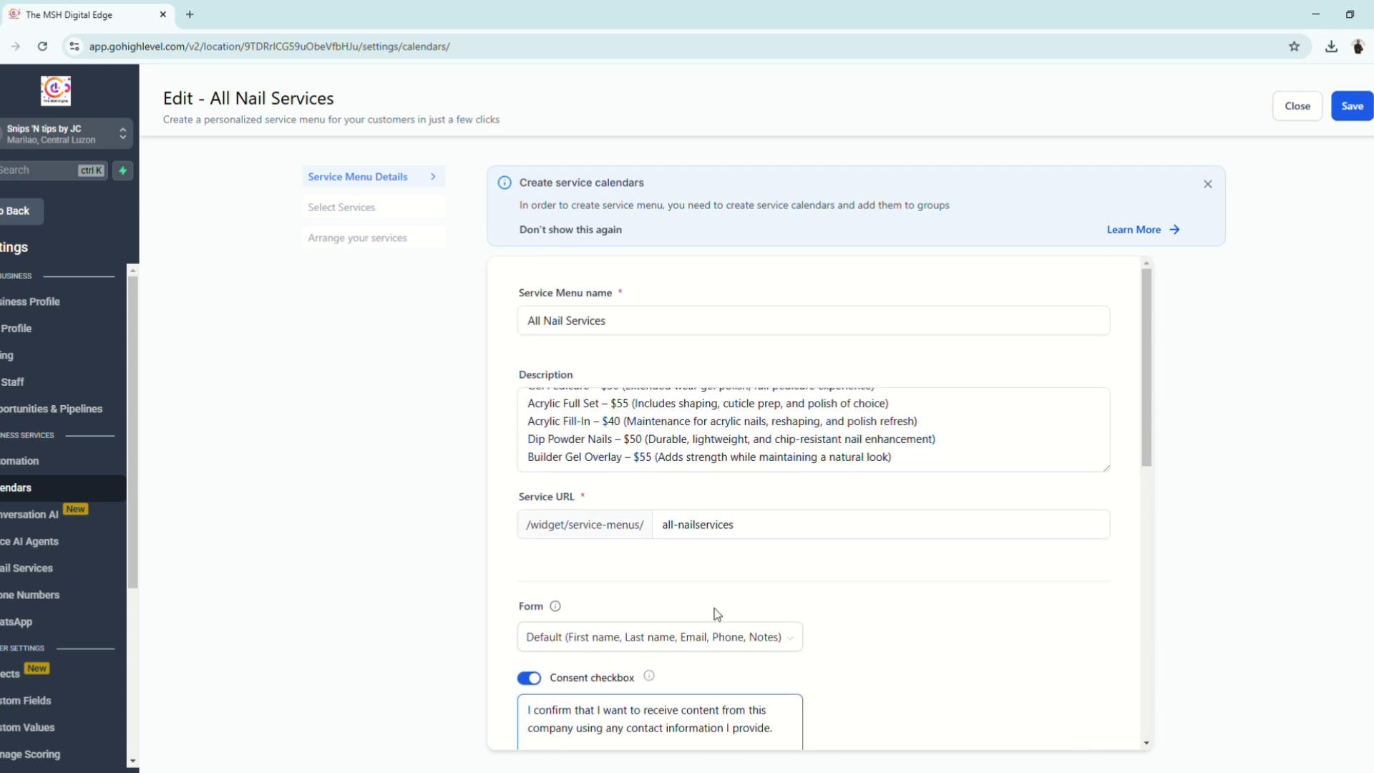
Include Builder Gel Overlay from the Premium Nail Enhancements group in the menu's selected services and proceed to arranging the services.
{"action": "left_click", "coordinate": [367, 211]}
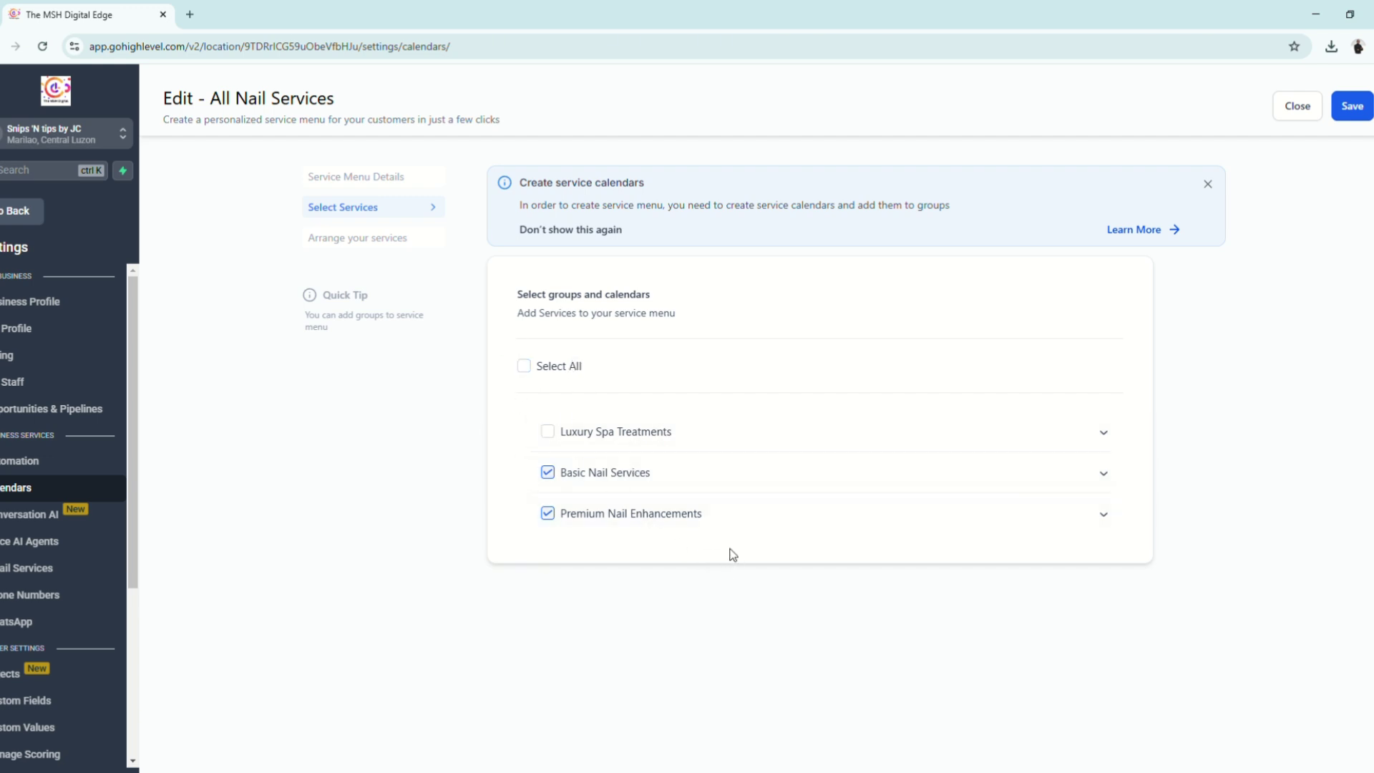
{"action": "scroll", "coordinate": [732, 552], "scroll_direction": "down", "scroll_amount": 1}
{"action": "scroll", "coordinate": [792, 628], "scroll_direction": "up", "scroll_amount": 1}
{"action": "left_click", "coordinate": [1103, 514]}
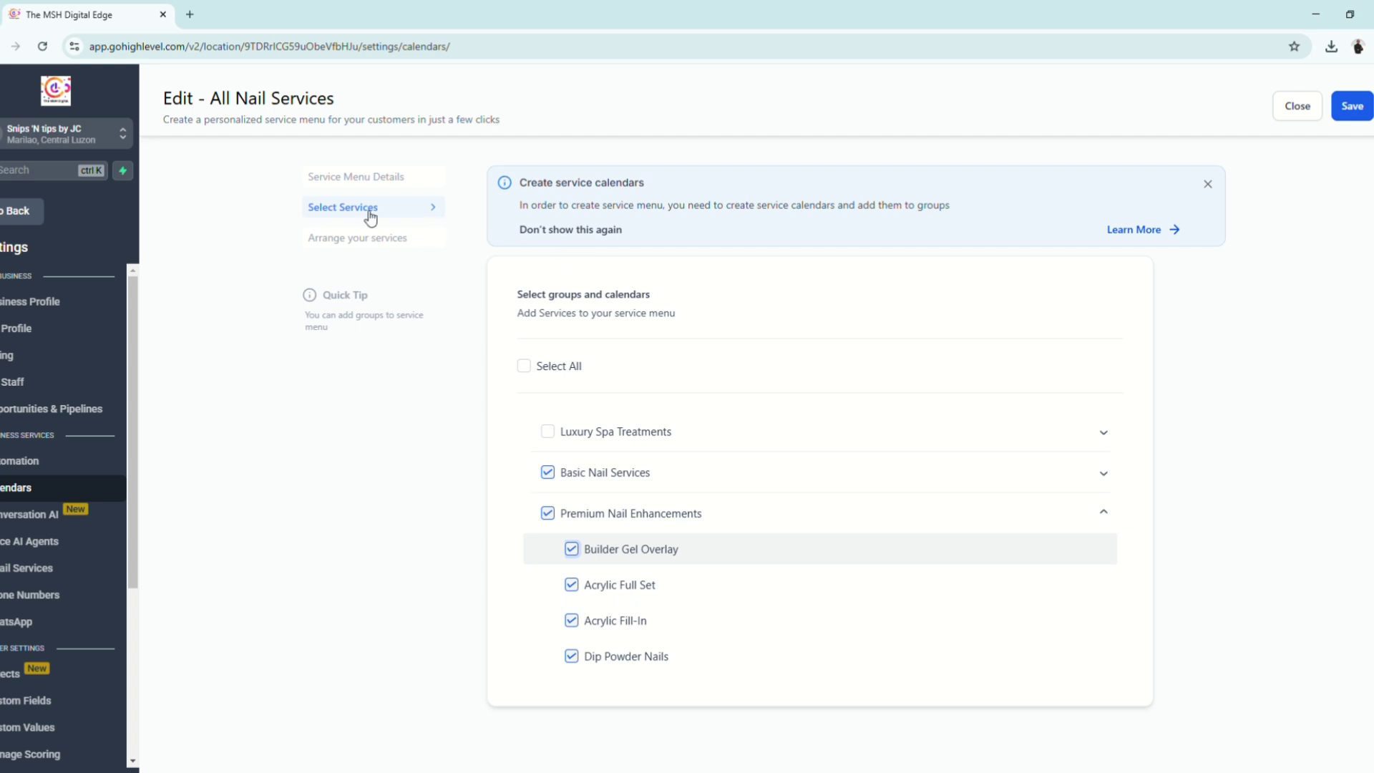
{"action": "left_click", "coordinate": [1352, 107]}
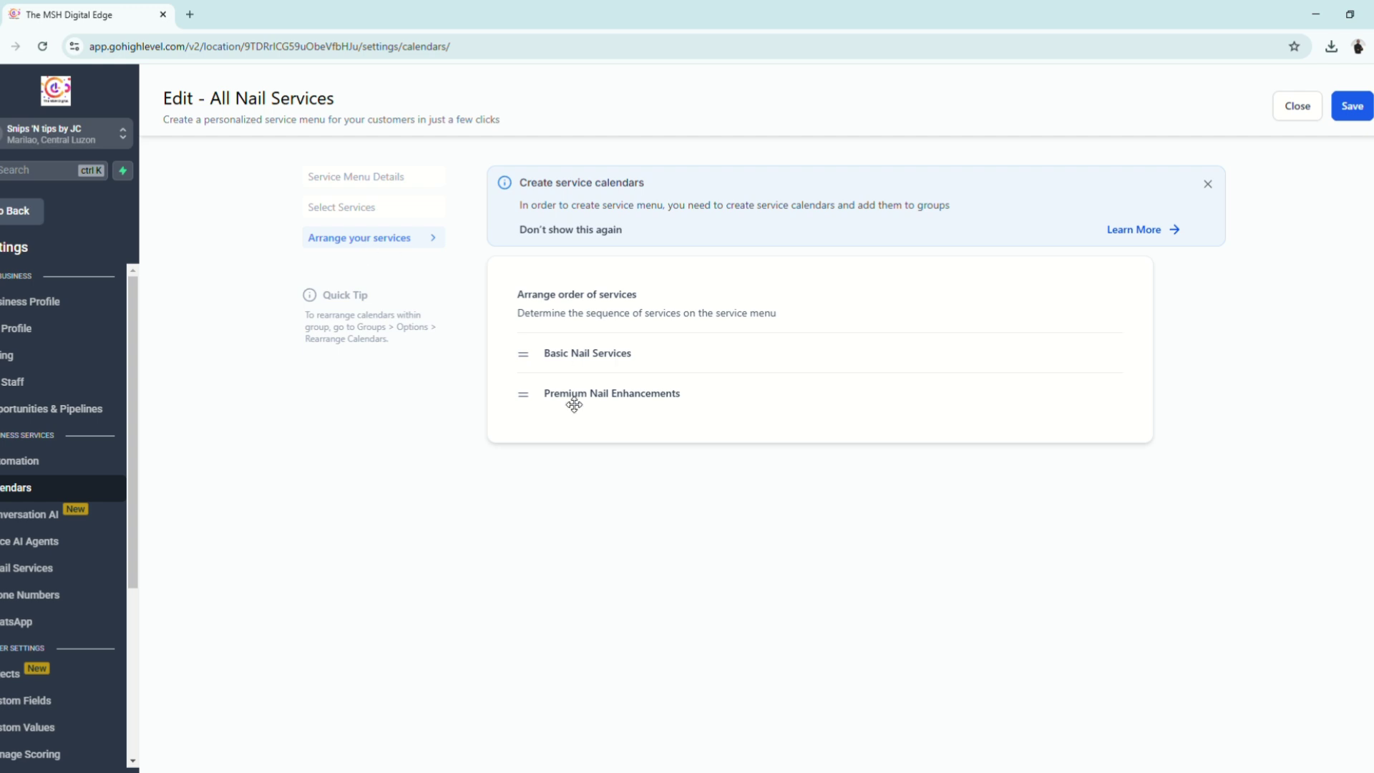
Move Premium Nail Enhancements above Basic Nail Services, return it to second place, and save the service menu.
{"action": "left_click_drag", "start_coordinate": [524, 395], "coordinate": [527, 361]}
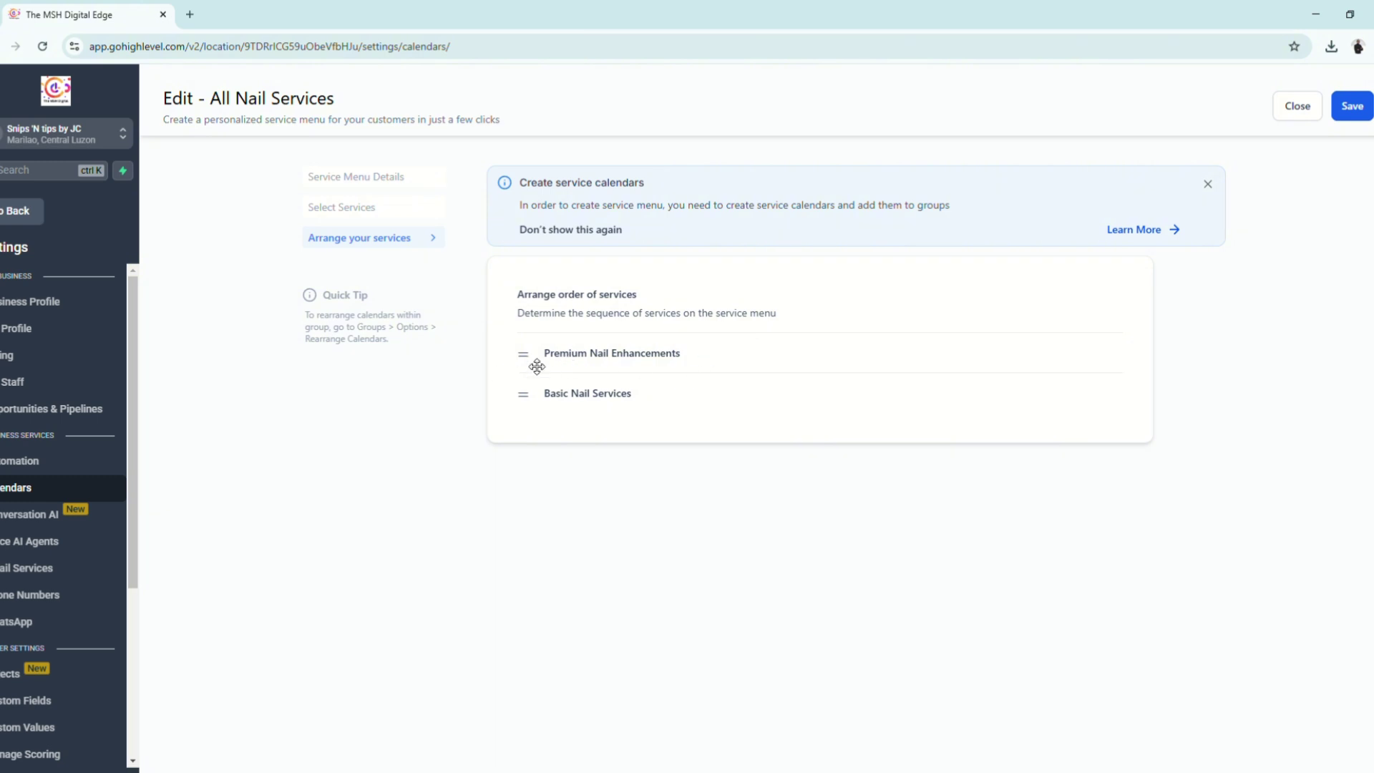
{"action": "left_click_drag", "start_coordinate": [536, 362], "coordinate": [540, 408]}
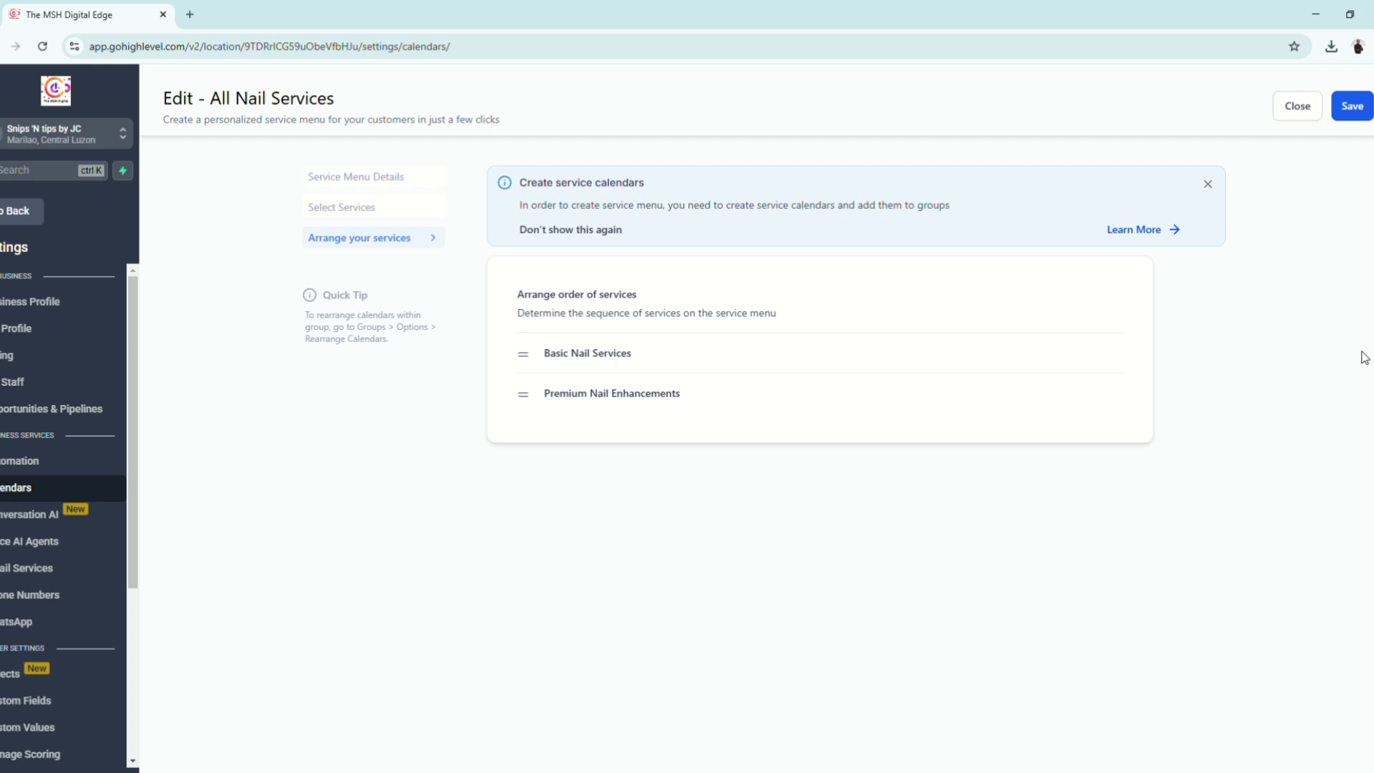
{"action": "left_click", "coordinate": [1353, 109]}
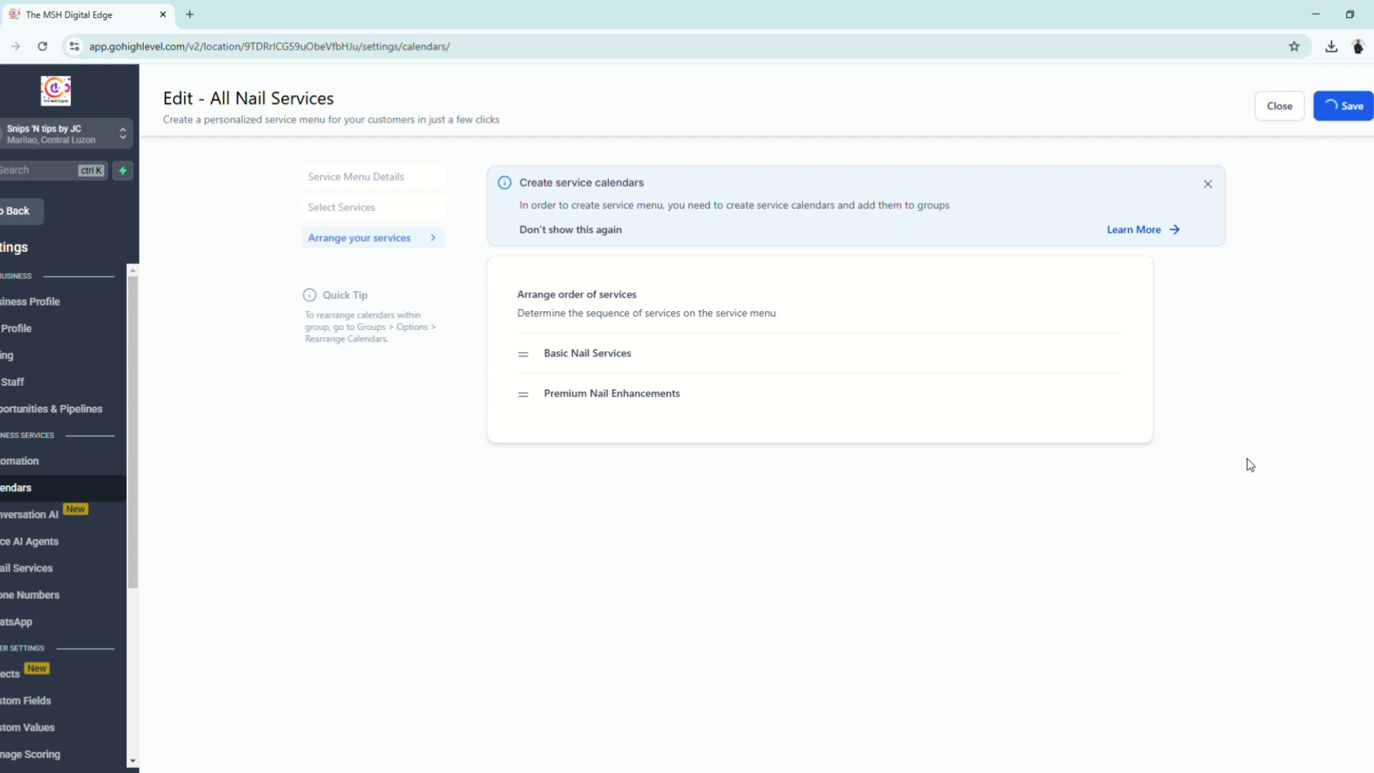
Open the All Nail Services menu's permanent link in a new browser tab and check its listed services.
{"action": "left_click", "coordinate": [1091, 393]}
{"action": "left_click", "coordinate": [1082, 261]}
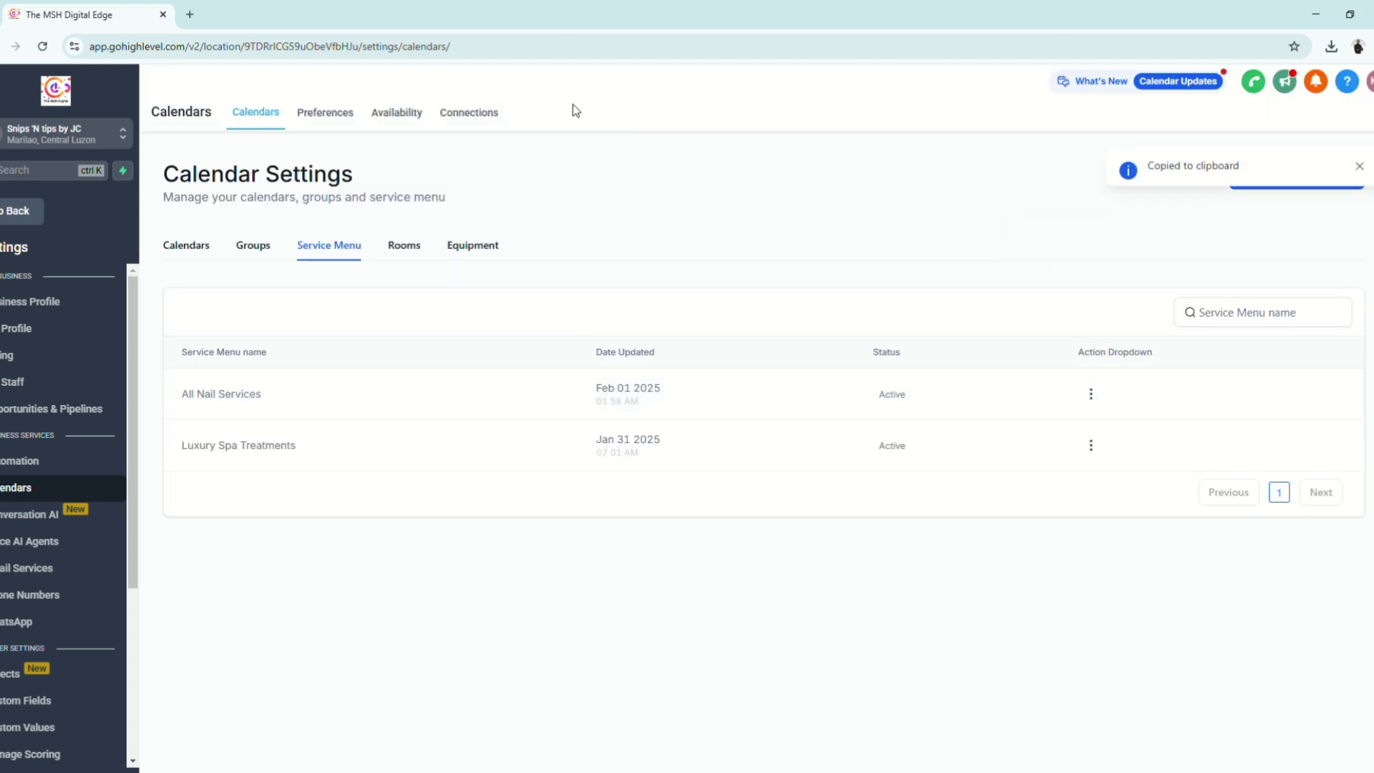
{"action": "key", "text": "ctrl+t"}
{"action": "key", "text": "ctrl+v"}
{"action": "key", "text": "Return"}
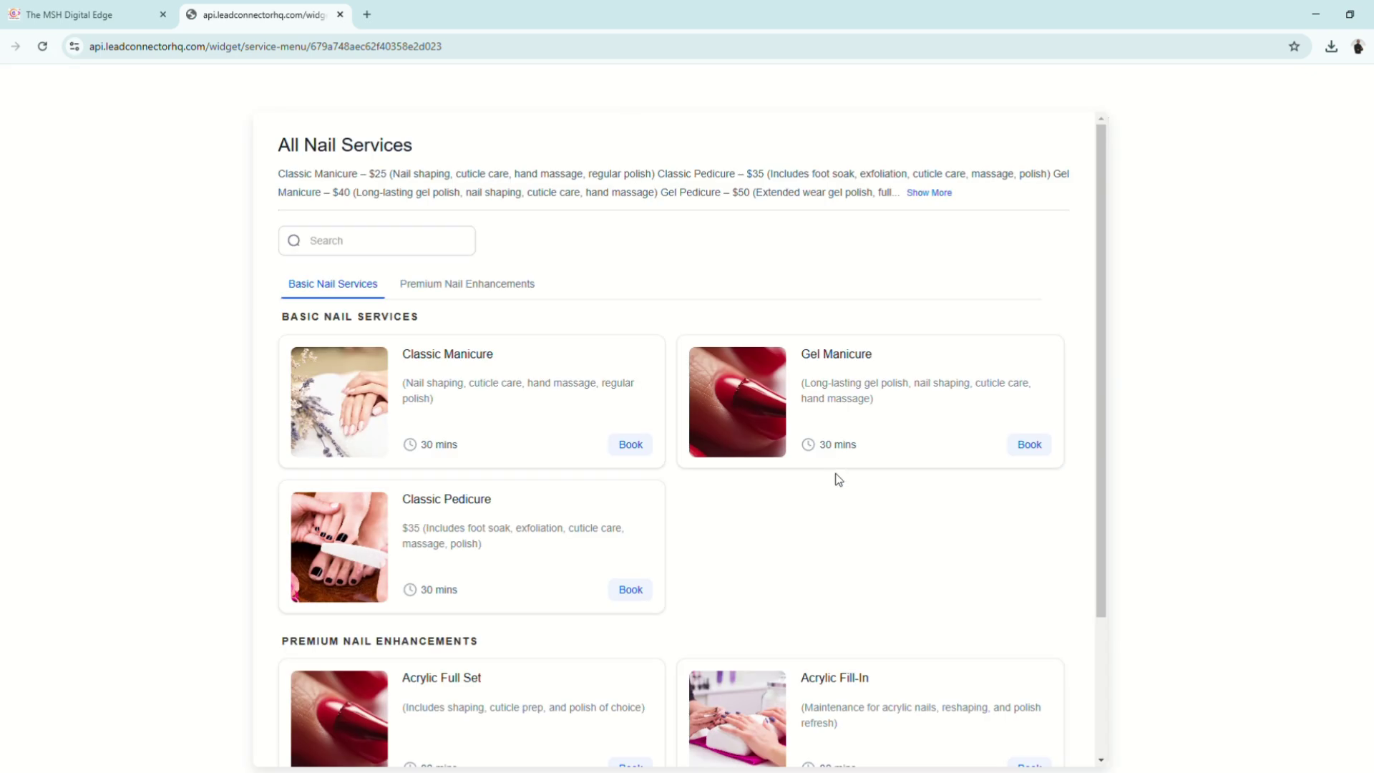
{"action": "scroll", "coordinate": [838, 479], "scroll_direction": "down", "scroll_amount": 3}
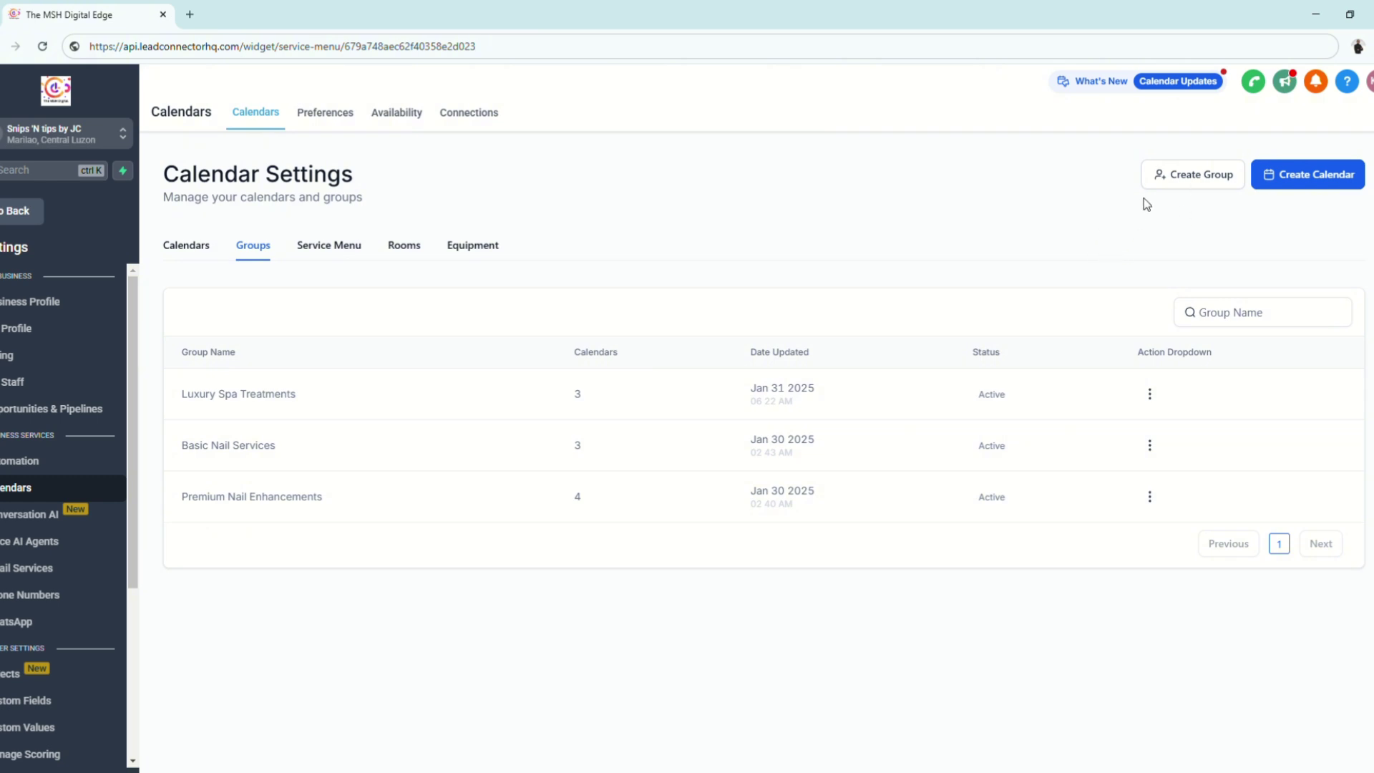
Create a calendar group named Specialty Services, describing the $30 kids and $50 men's grooming manicure and pedicure services.
{"action": "left_click", "coordinate": [1178, 177]}
{"action": "left_click", "coordinate": [598, 347]}
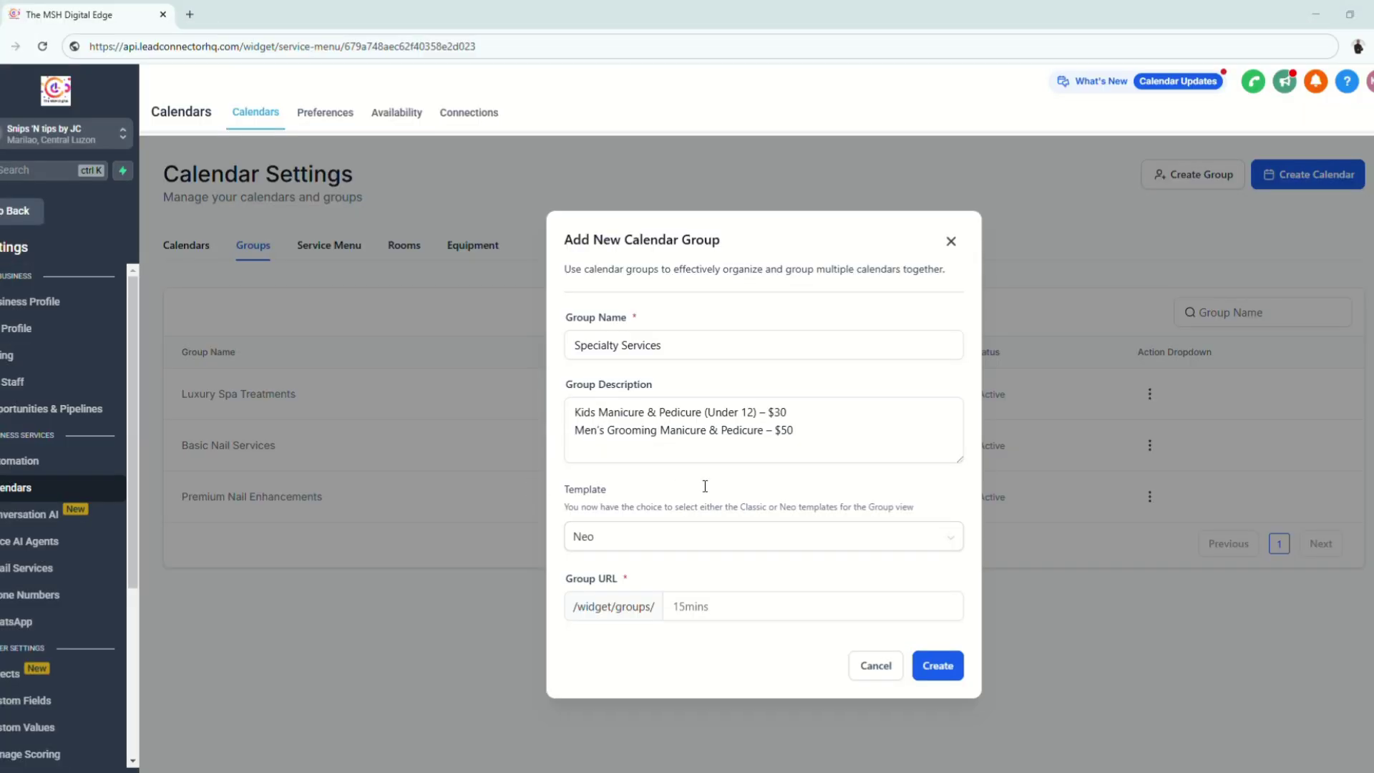
{"action": "left_click", "coordinate": [631, 448]}
{"action": "key", "text": "ctrl+v"}
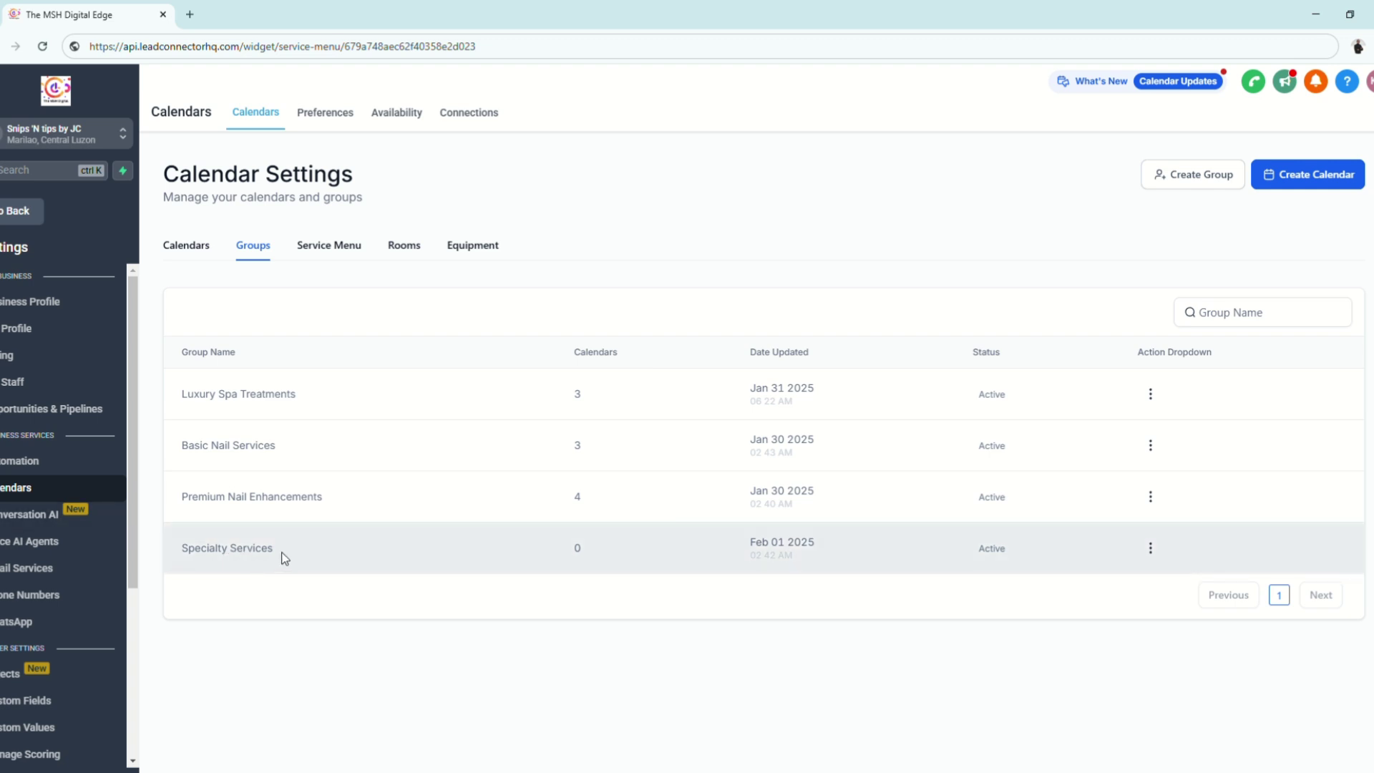
{"action": "left_click_drag", "start_coordinate": [284, 558], "coordinate": [180, 557]}
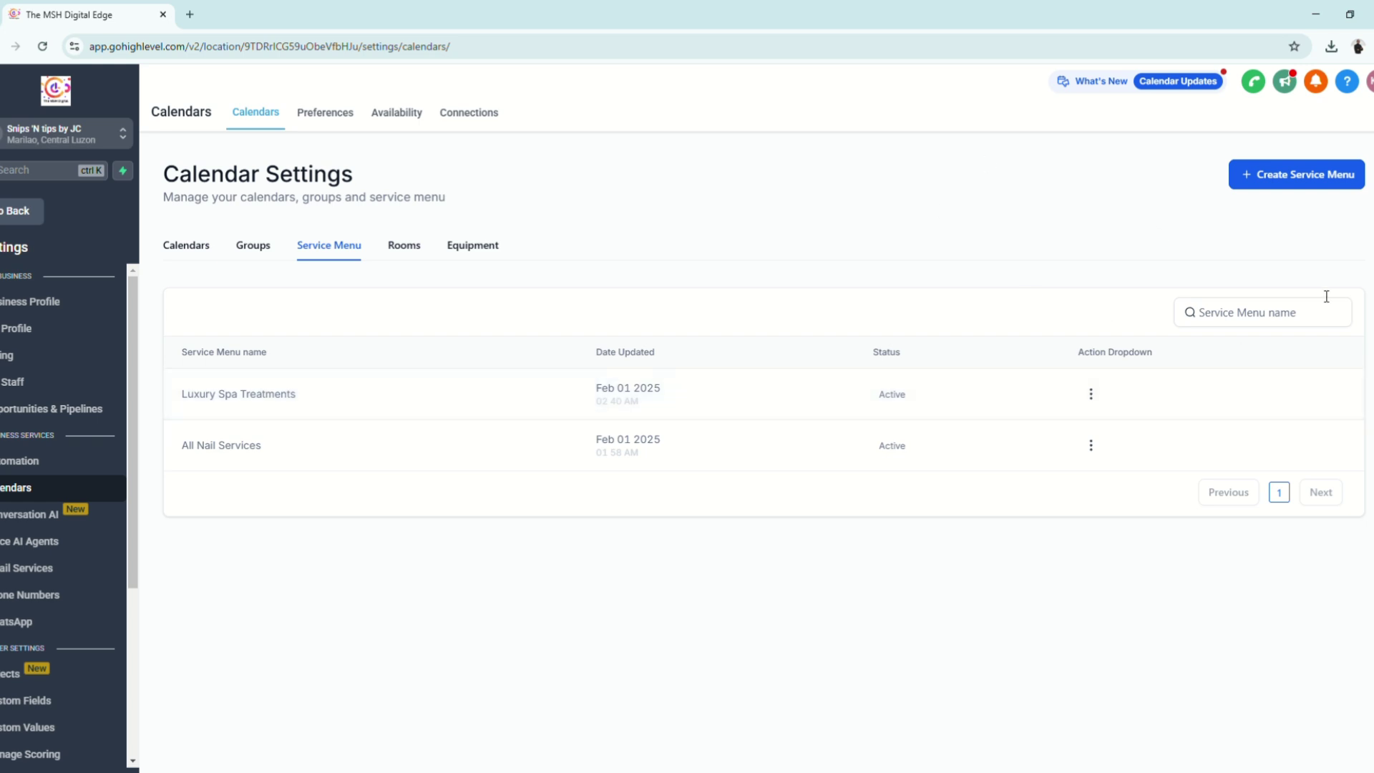
Start a service menu named Specialty Packages with the URL specialtypackages, keeping the default form after viewing the form choices.
{"action": "left_click", "coordinate": [1307, 186]}
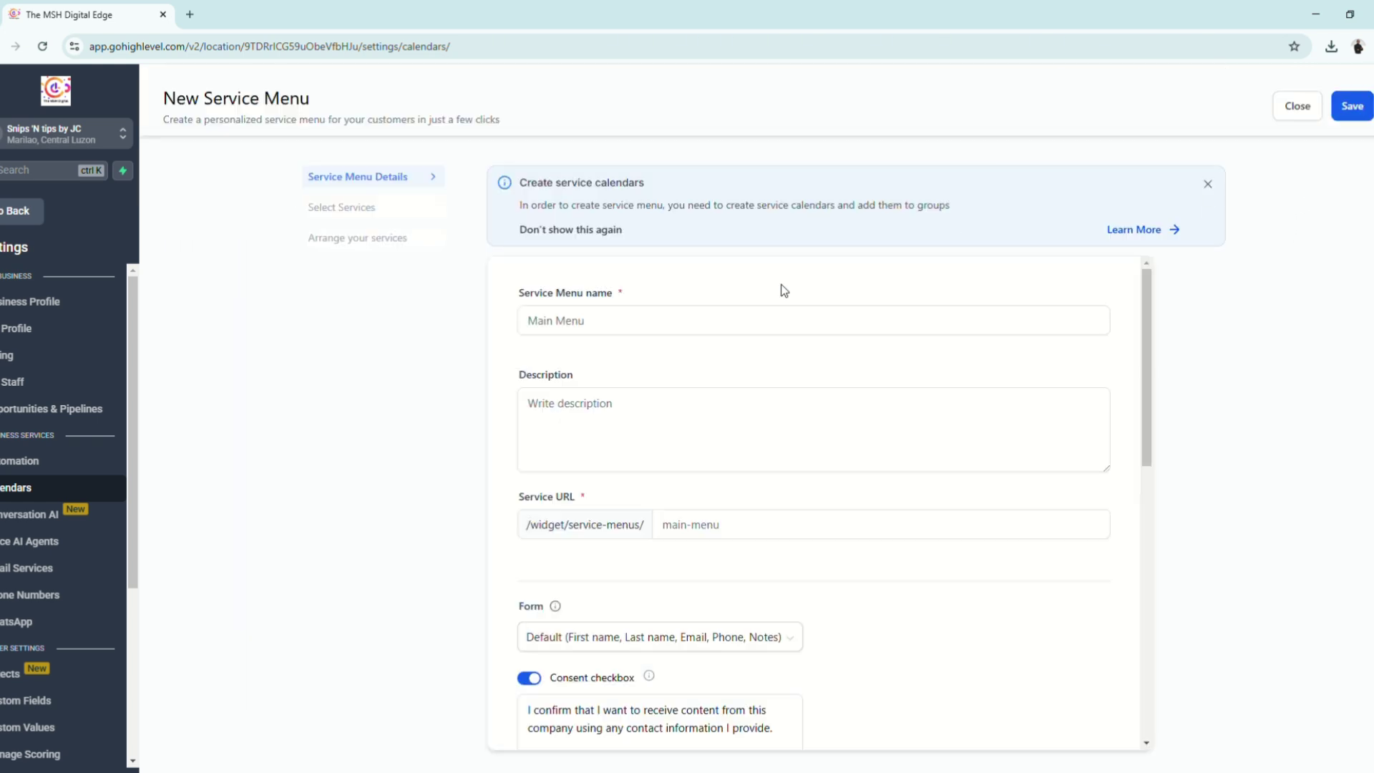
{"action": "left_click", "coordinate": [593, 321]}
{"action": "left_click", "coordinate": [644, 327]}
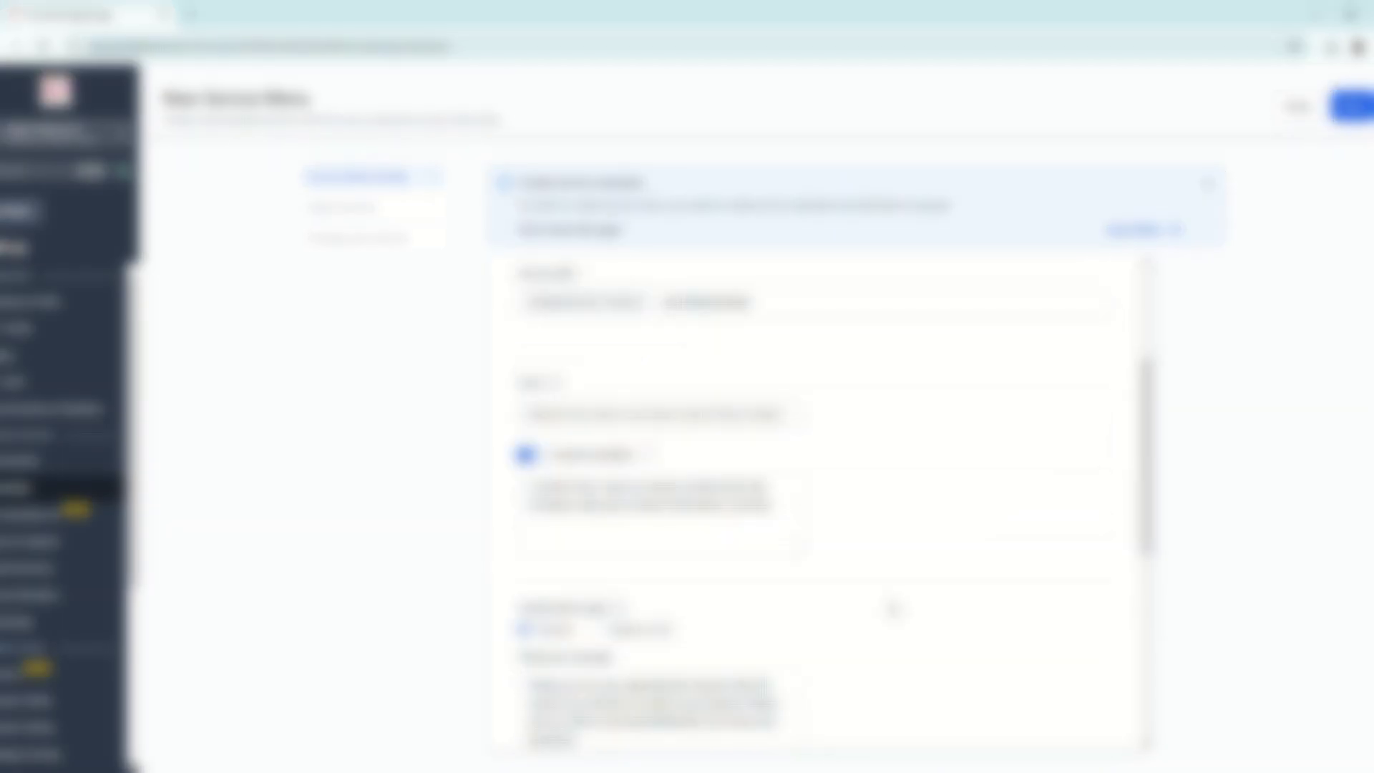
{"action": "left_click", "coordinate": [601, 419]}
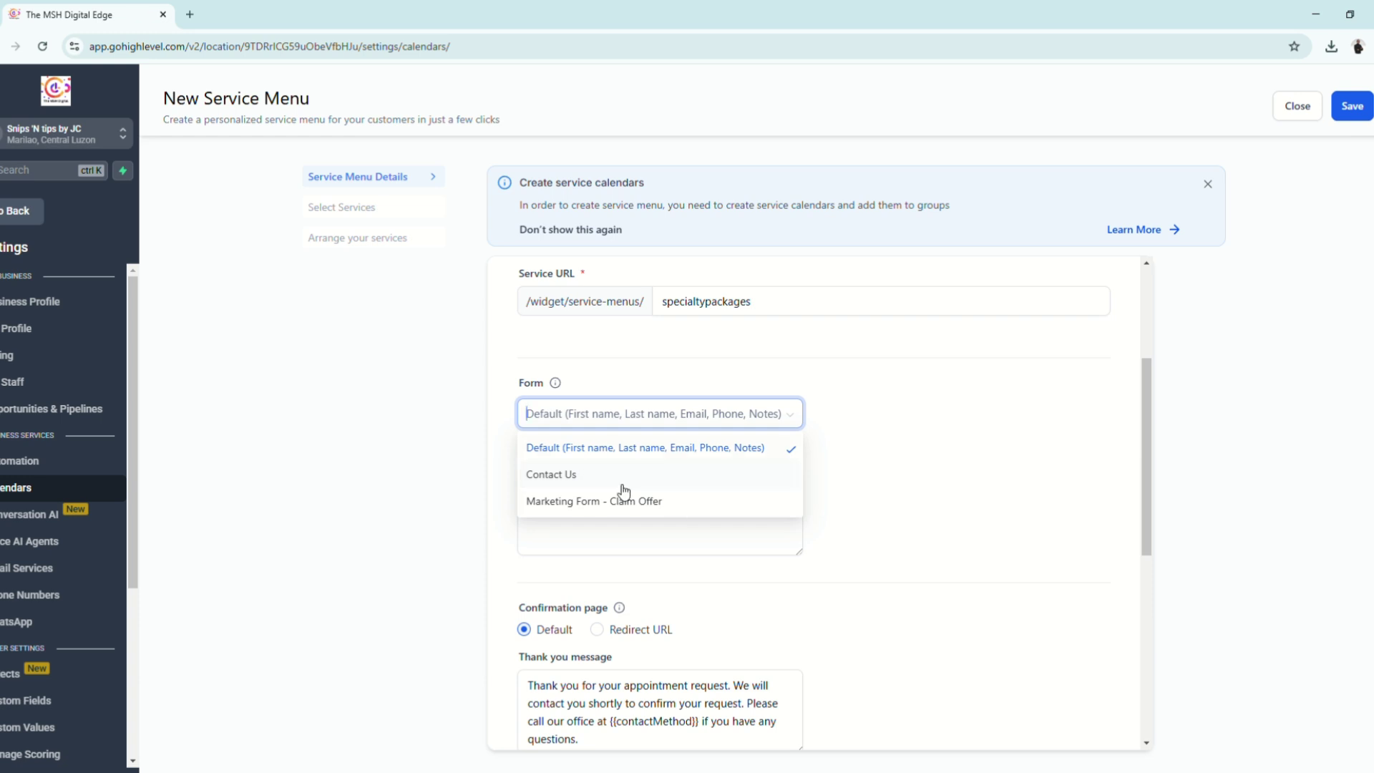
{"action": "left_click", "coordinate": [966, 506]}
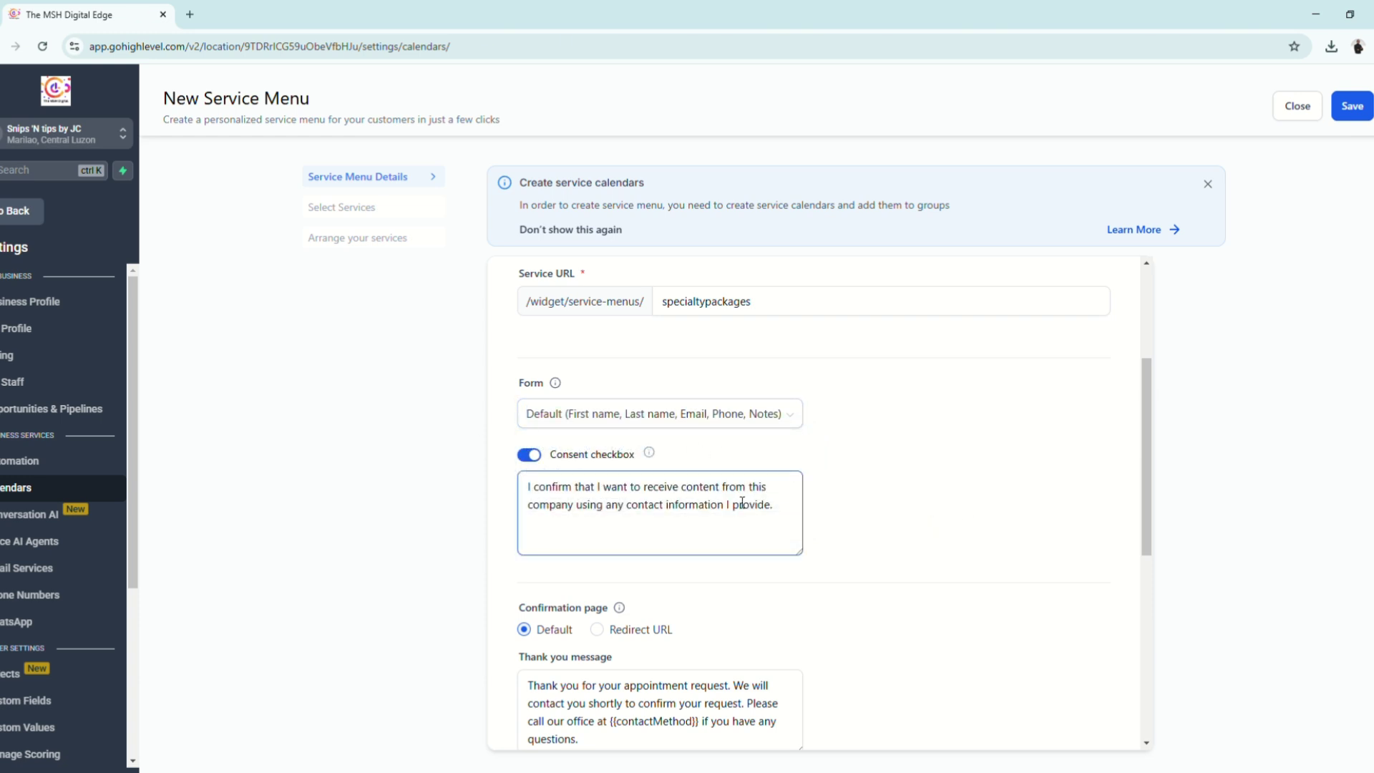
Review the thank-you message, preview the redirect URL confirmation option, and restore the default confirmation page.
{"action": "scroll", "coordinate": [744, 501], "scroll_direction": "down", "scroll_amount": 1}
{"action": "scroll", "coordinate": [787, 578], "scroll_direction": "down", "scroll_amount": 2}
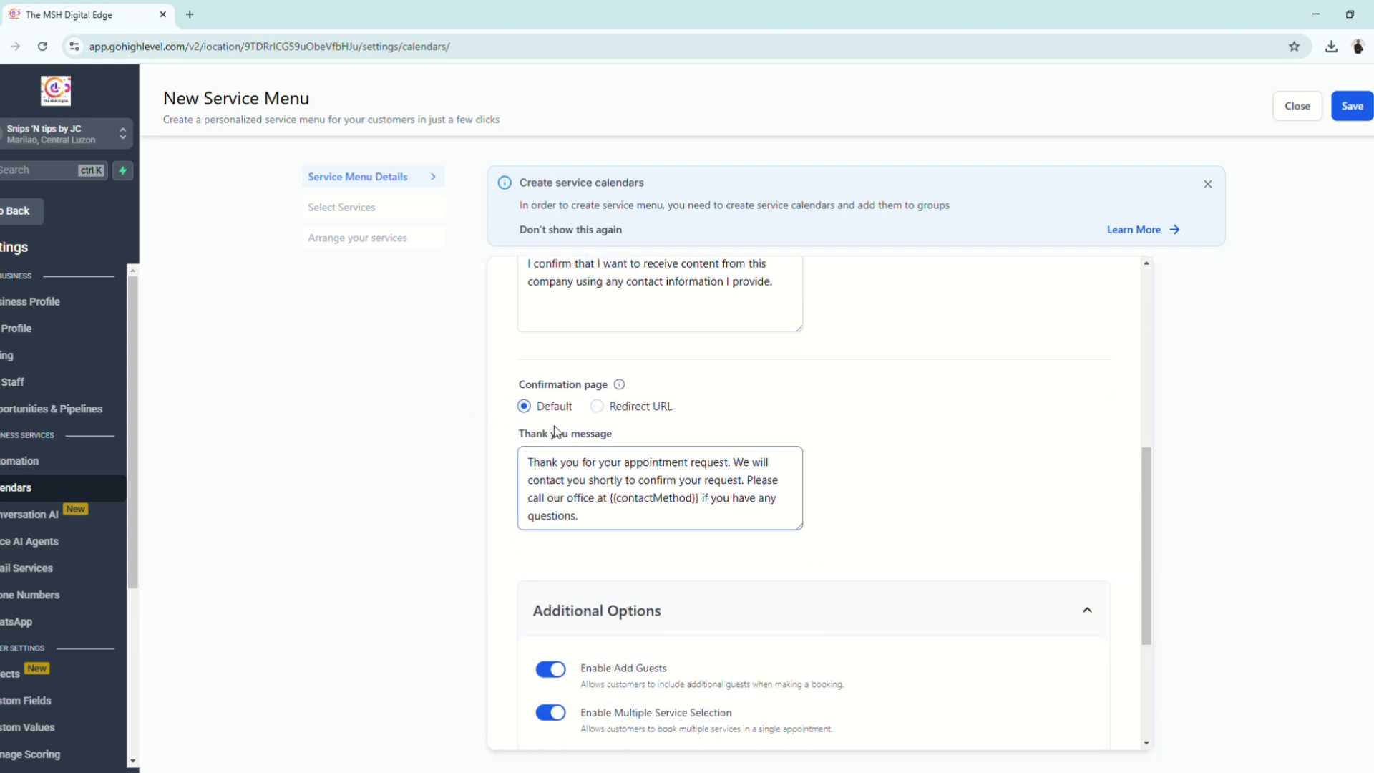
{"action": "triple_click", "coordinate": [601, 516]}
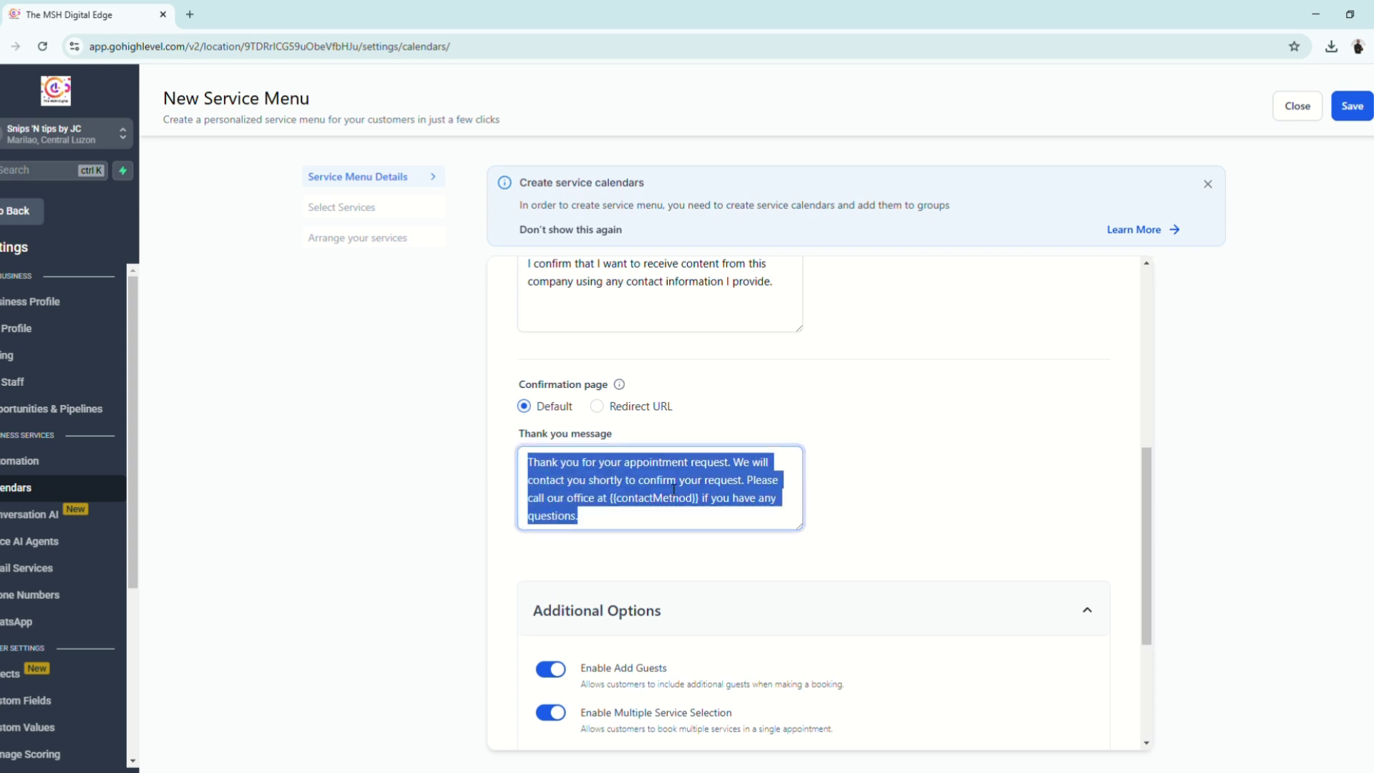
{"action": "left_click", "coordinate": [598, 405]}
{"action": "left_click", "coordinate": [565, 409]}
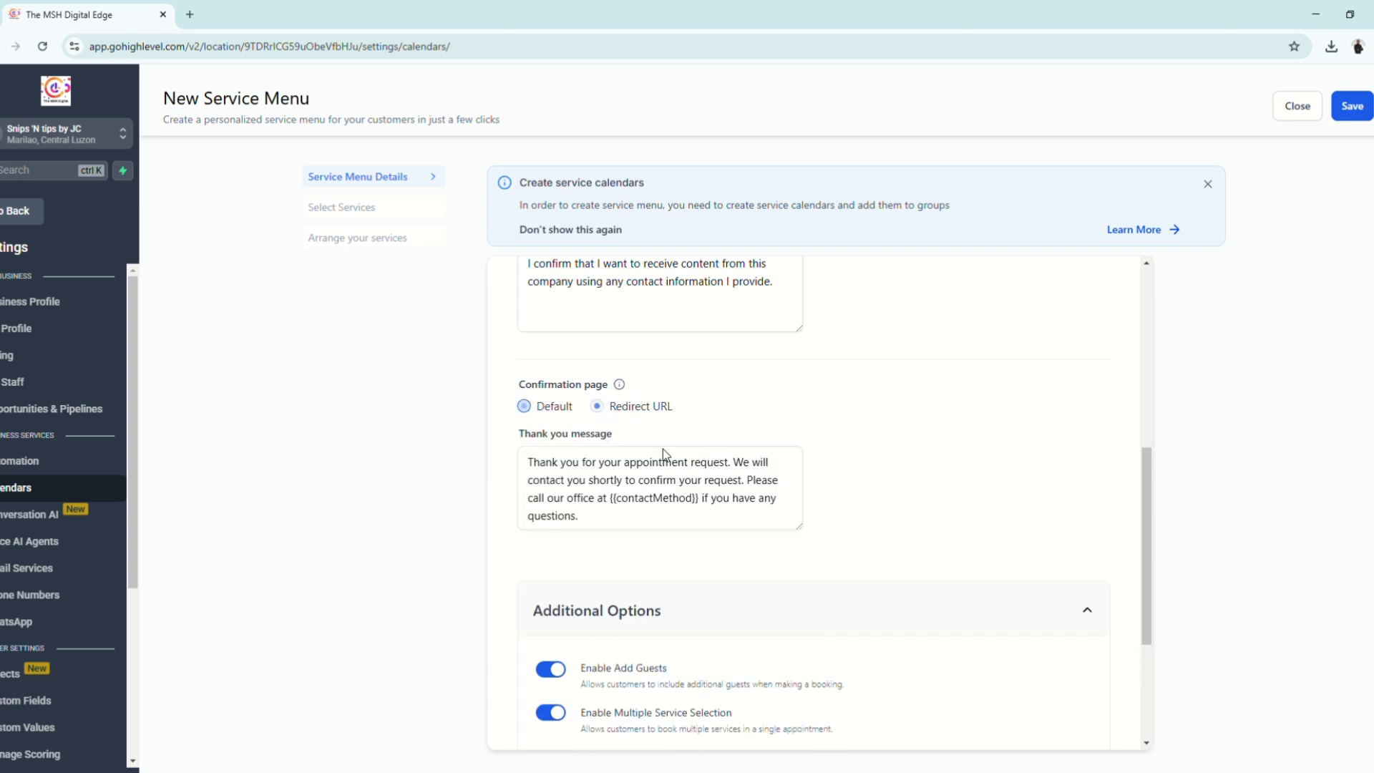
Examine the new menu's additional options for guests, multiple service selection, staff selection, and custom code.
{"action": "scroll", "coordinate": [791, 508], "scroll_direction": "down", "scroll_amount": 3}
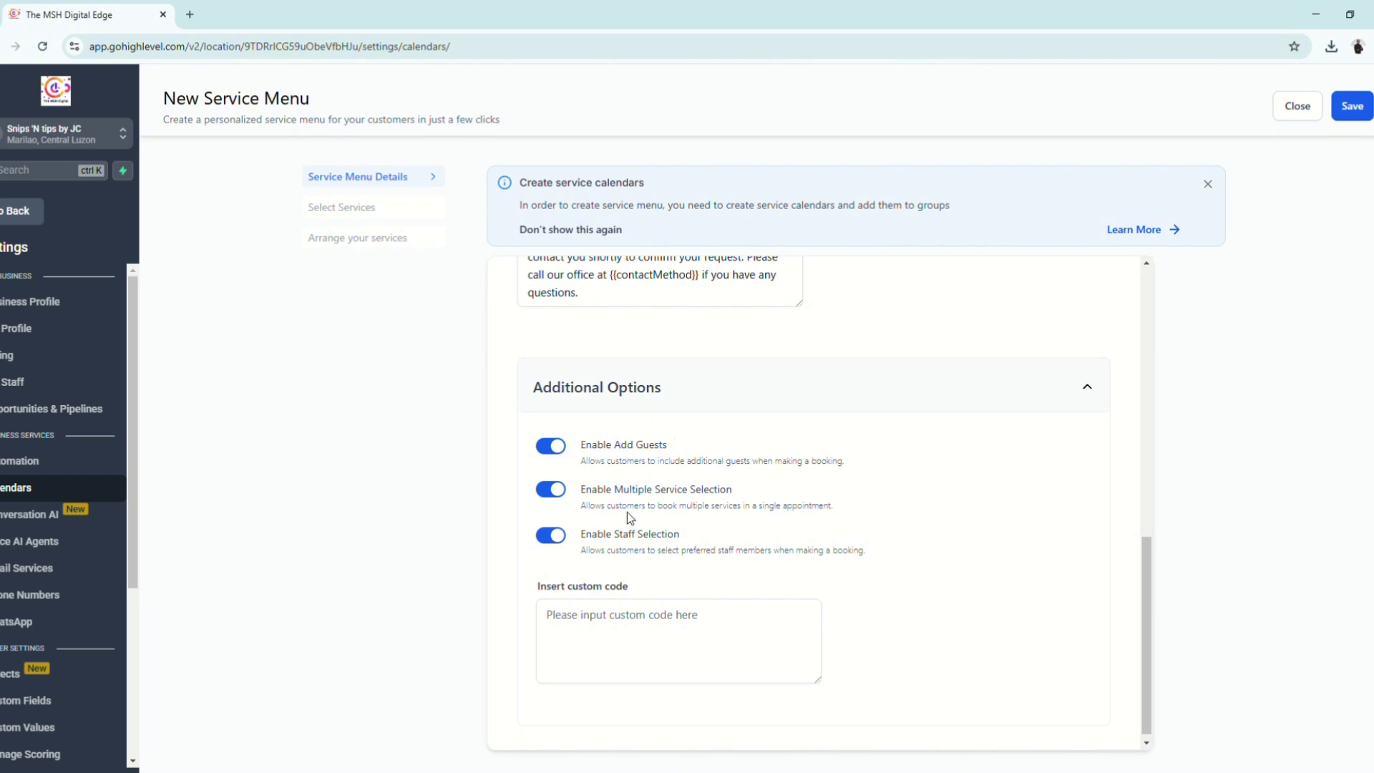
{"action": "left_click_drag", "start_coordinate": [653, 493], "coordinate": [753, 496]}
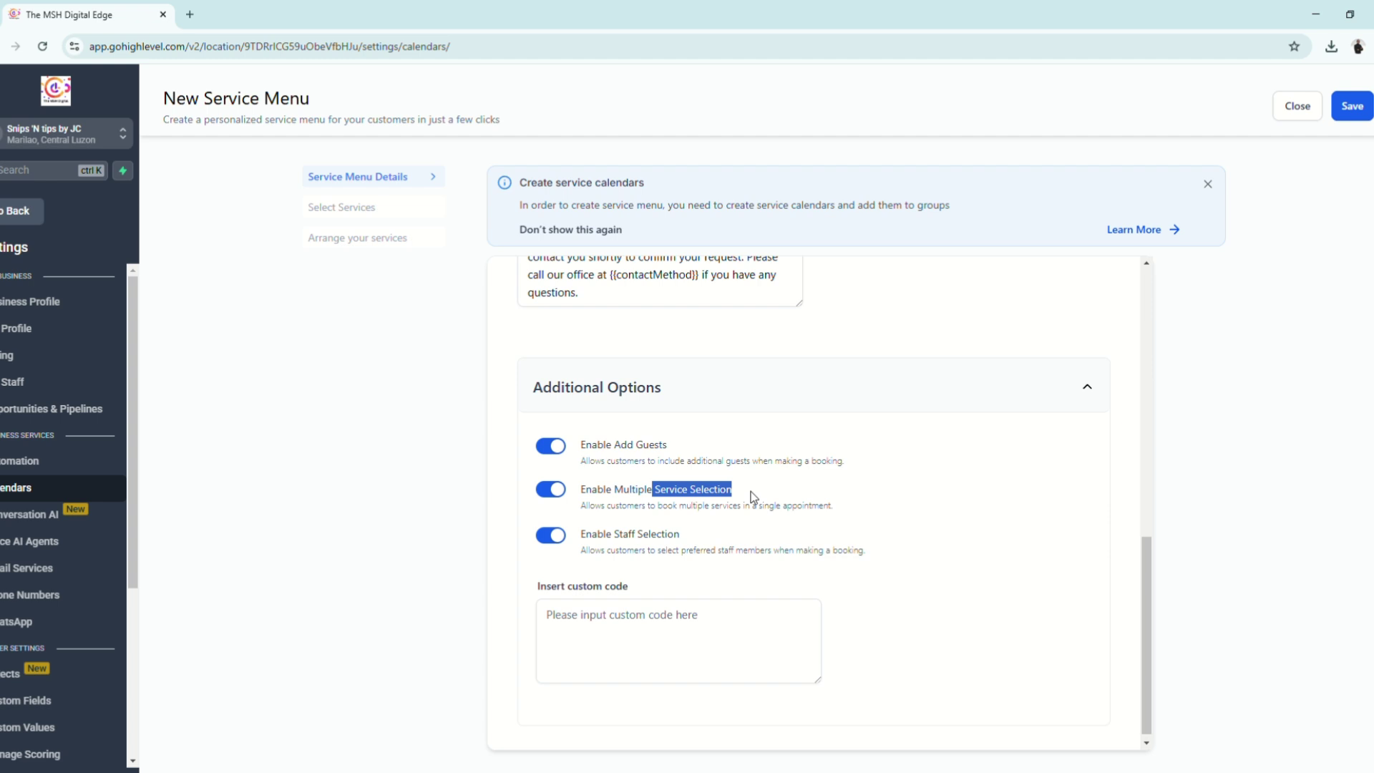
{"action": "left_click", "coordinate": [713, 536]}
{"action": "triple_click", "coordinate": [714, 538]}
{"action": "left_click", "coordinate": [1029, 628]}
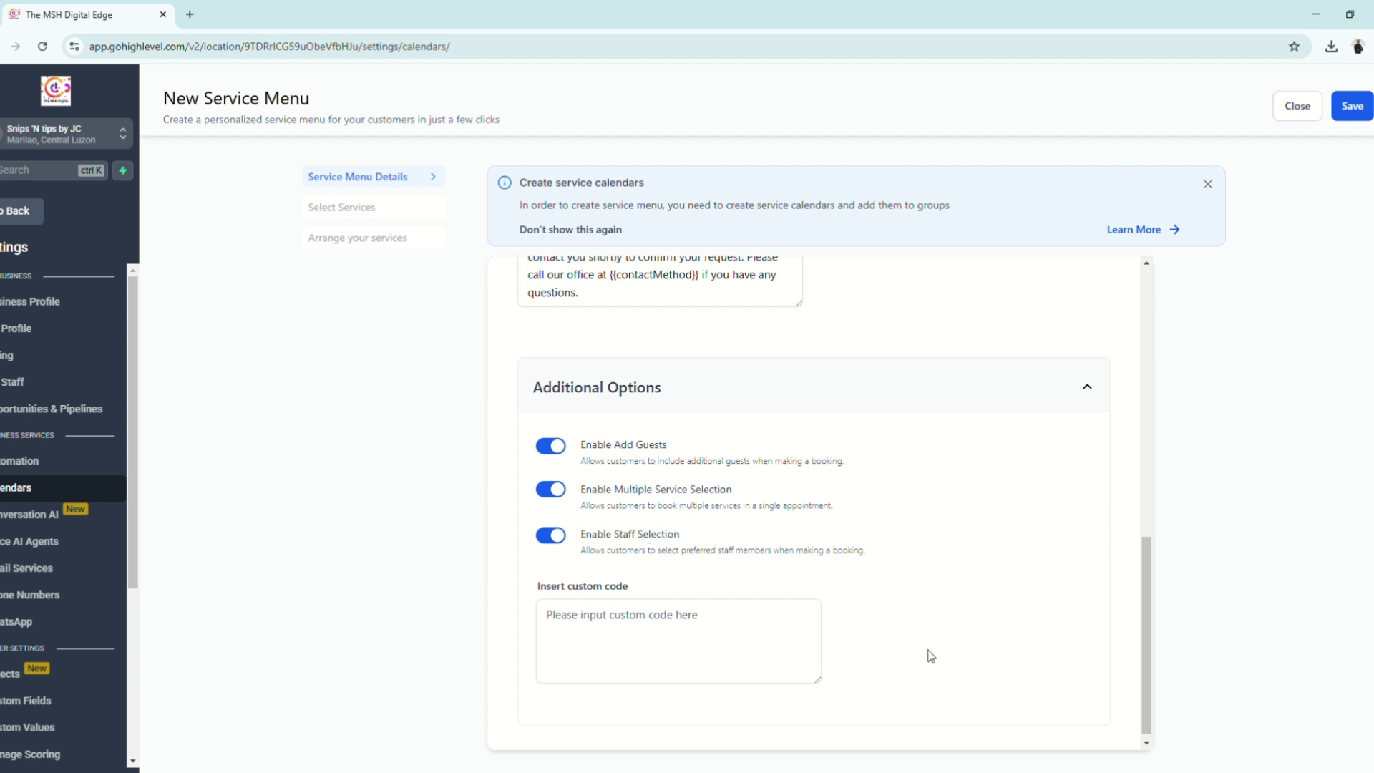
Include the Specialty Services group with all its calendars in the new menu and proceed to arranging the services.
{"action": "scroll", "coordinate": [930, 656], "scroll_direction": "up", "scroll_amount": 10}
{"action": "left_click", "coordinate": [353, 207]}
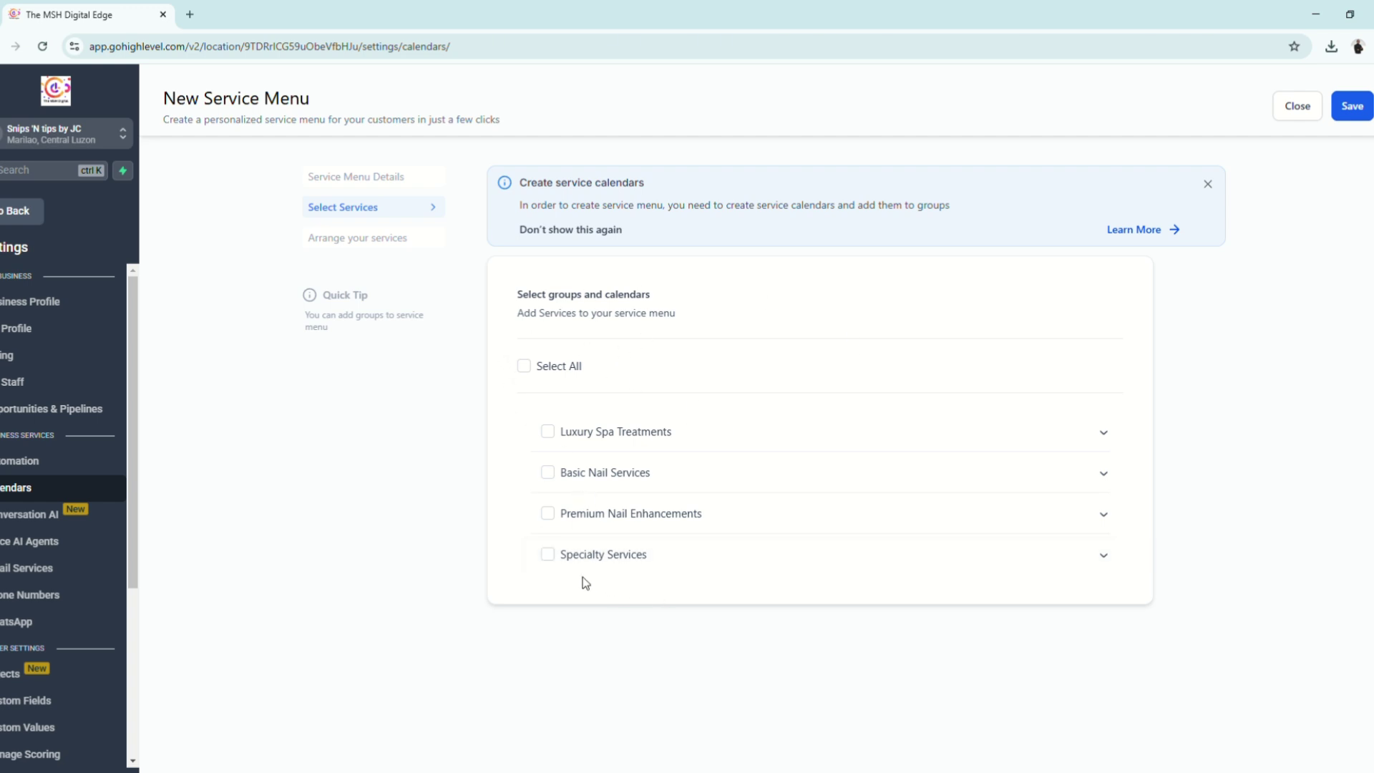
{"action": "left_click", "coordinate": [548, 555]}
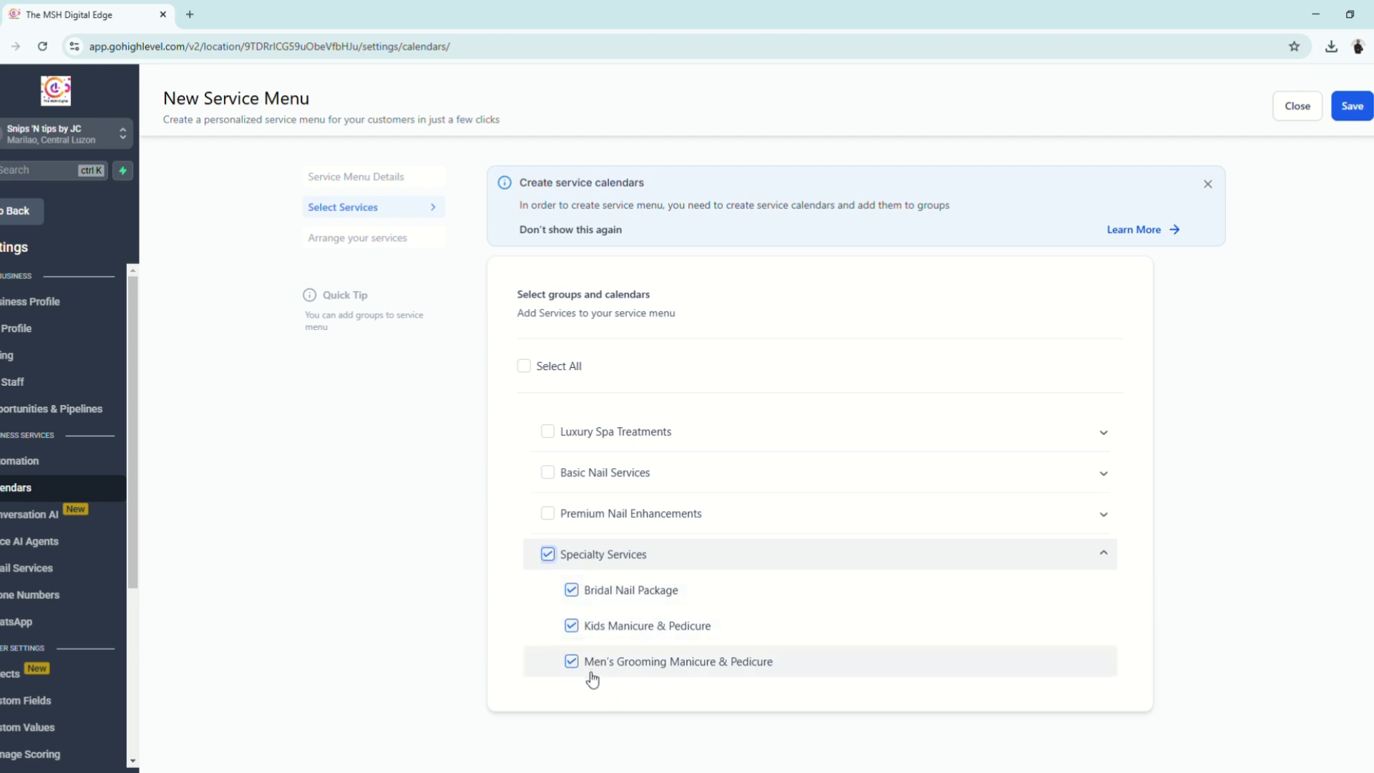
{"action": "left_click", "coordinate": [367, 242]}
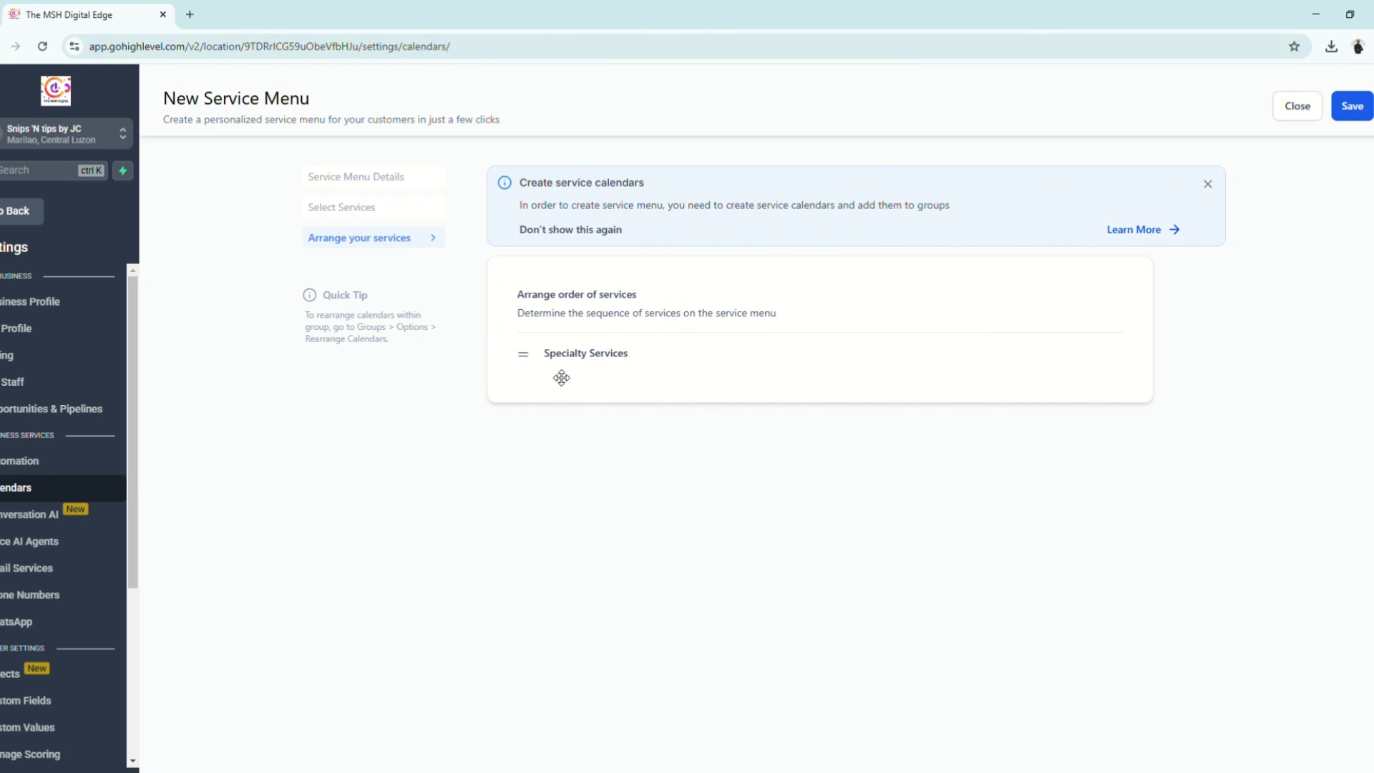
Try including every service group, view their arrangement order, and reduce the selection back to Specialty Services only.
{"action": "left_click", "coordinate": [366, 207]}
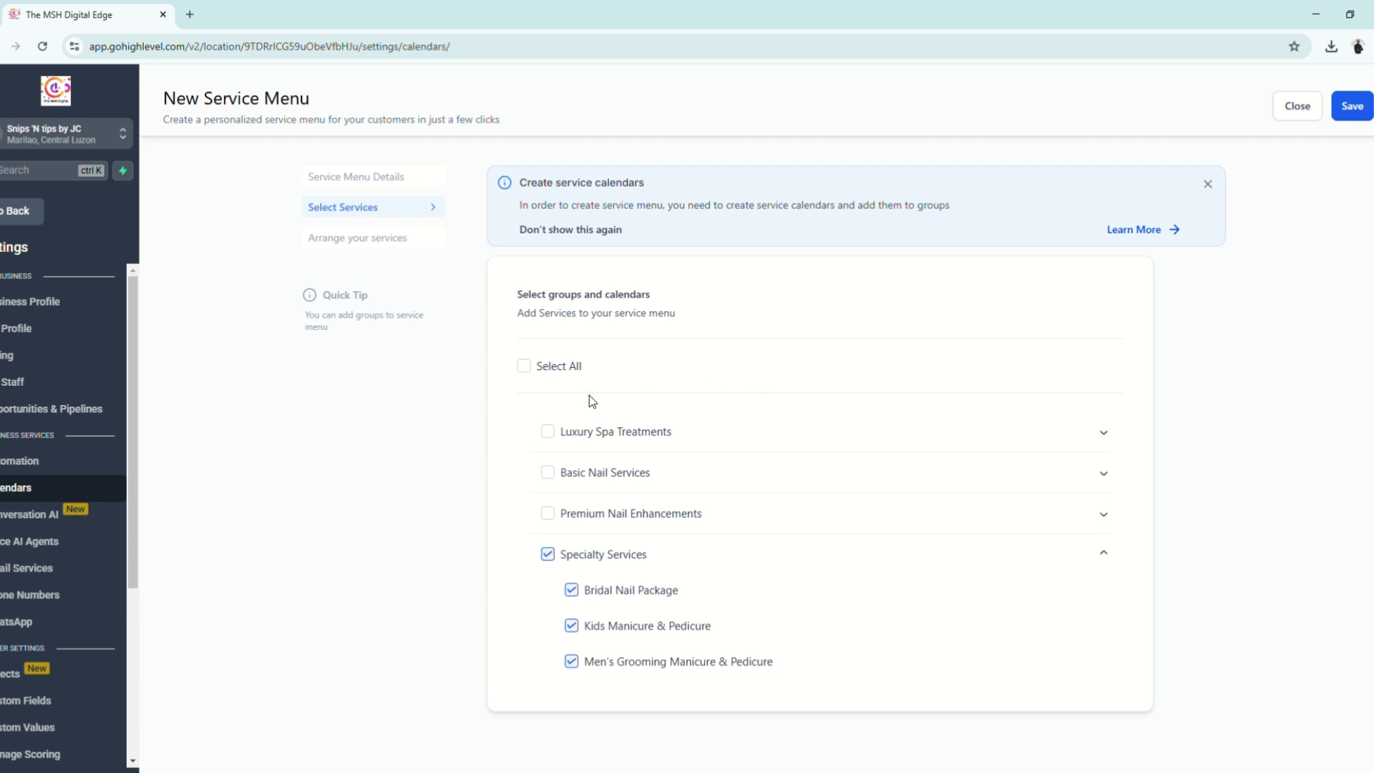
{"action": "left_click", "coordinate": [523, 366]}
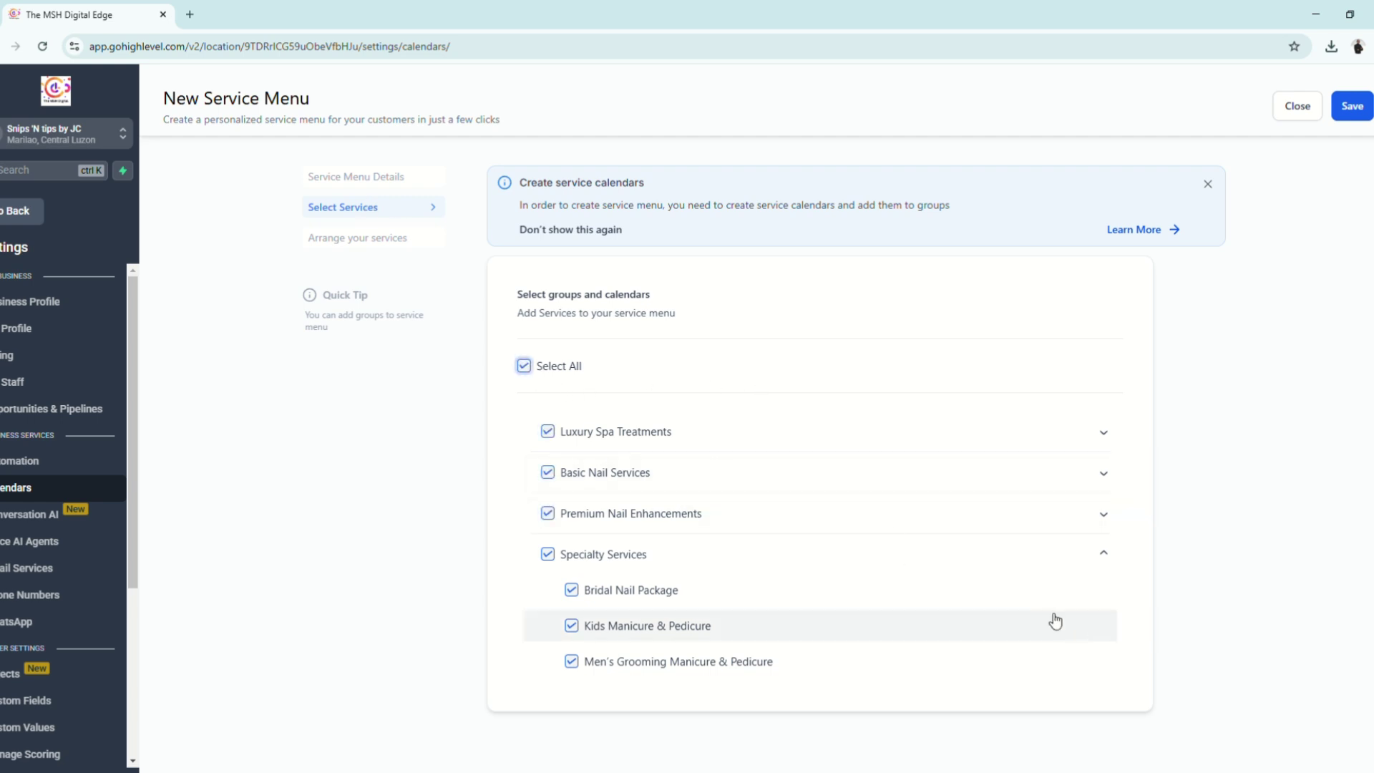
{"action": "left_click", "coordinate": [366, 238]}
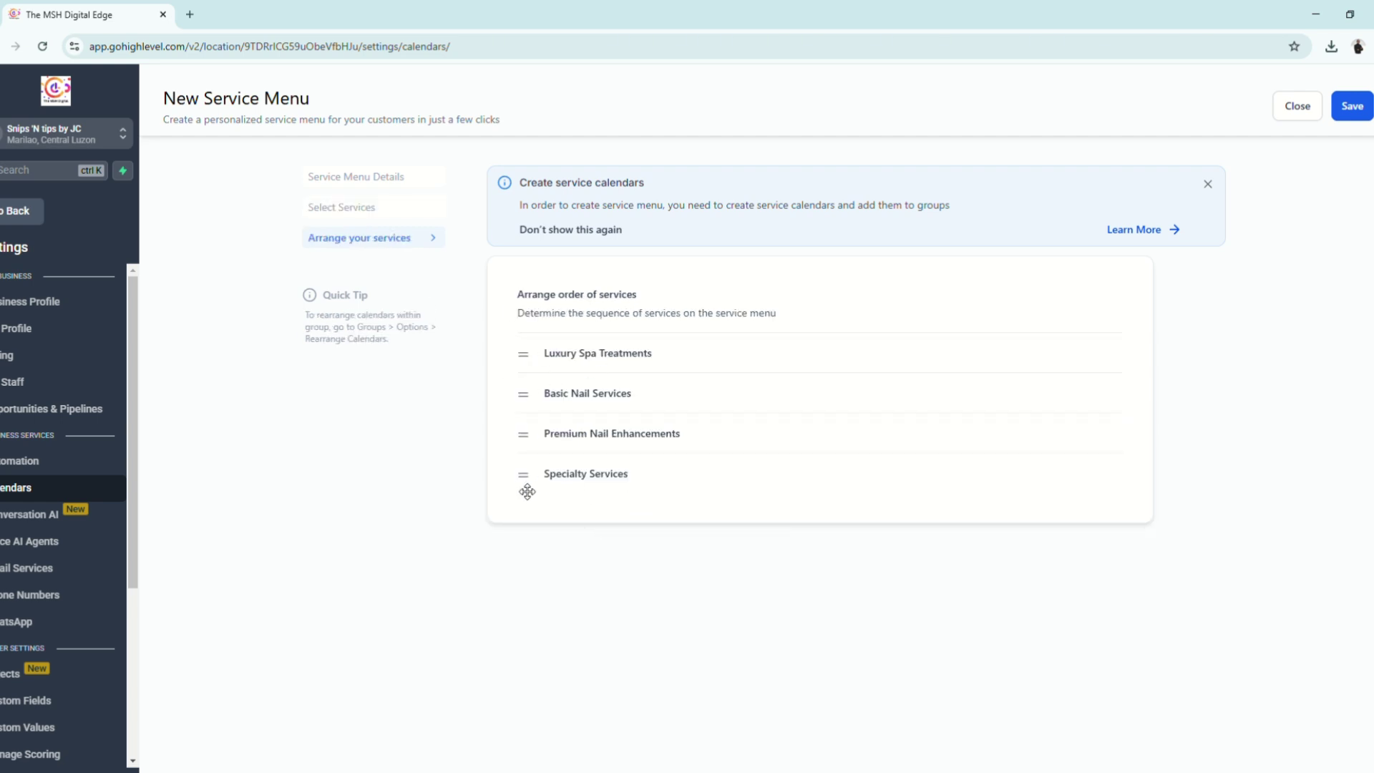
{"action": "mouse_move", "coordinate": [530, 487]}
{"action": "left_mouse_down"}
{"action": "mouse_move", "coordinate": [528, 445]}
{"action": "mouse_move", "coordinate": [543, 506]}
{"action": "mouse_move", "coordinate": [527, 377]}
{"action": "mouse_move", "coordinate": [533, 494]}
{"action": "left_mouse_up"}
{"action": "left_click", "coordinate": [342, 207]}
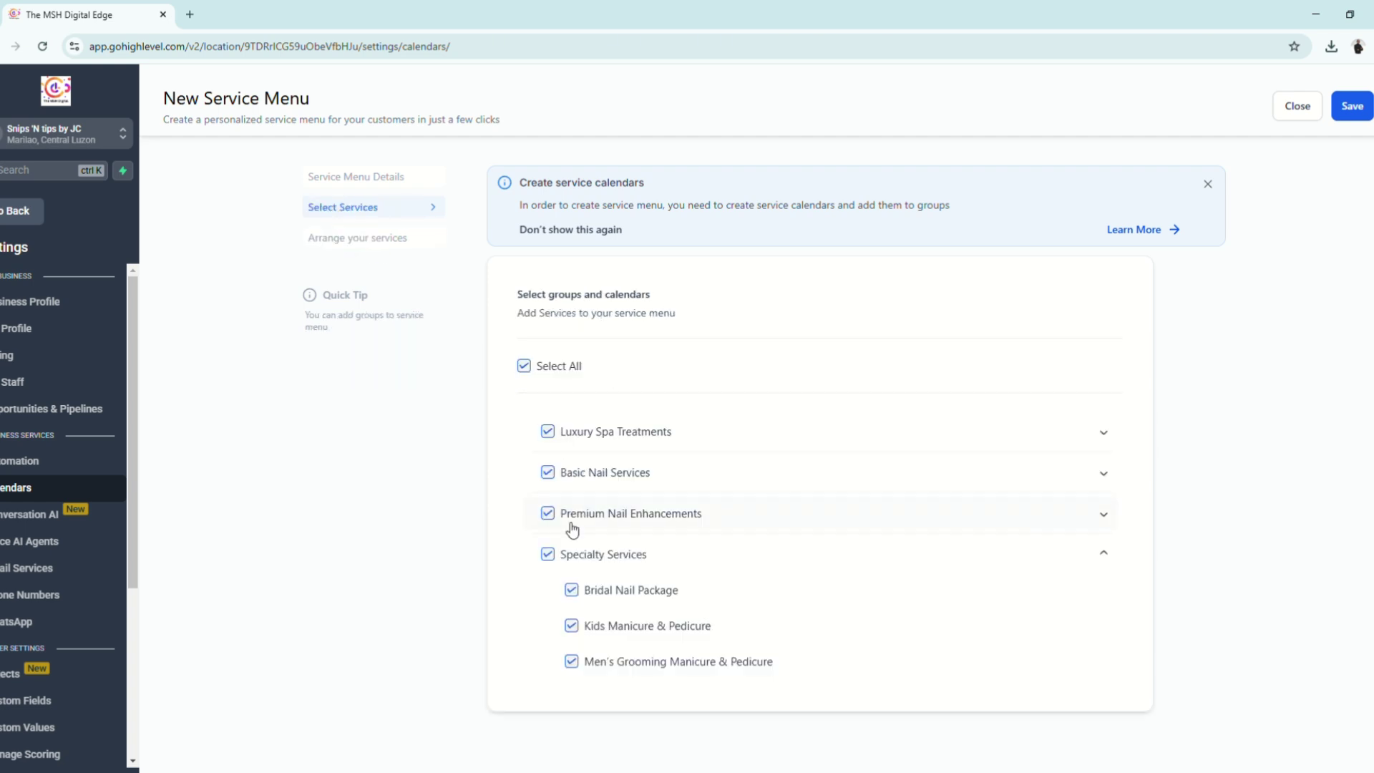
{"action": "left_click", "coordinate": [524, 365]}
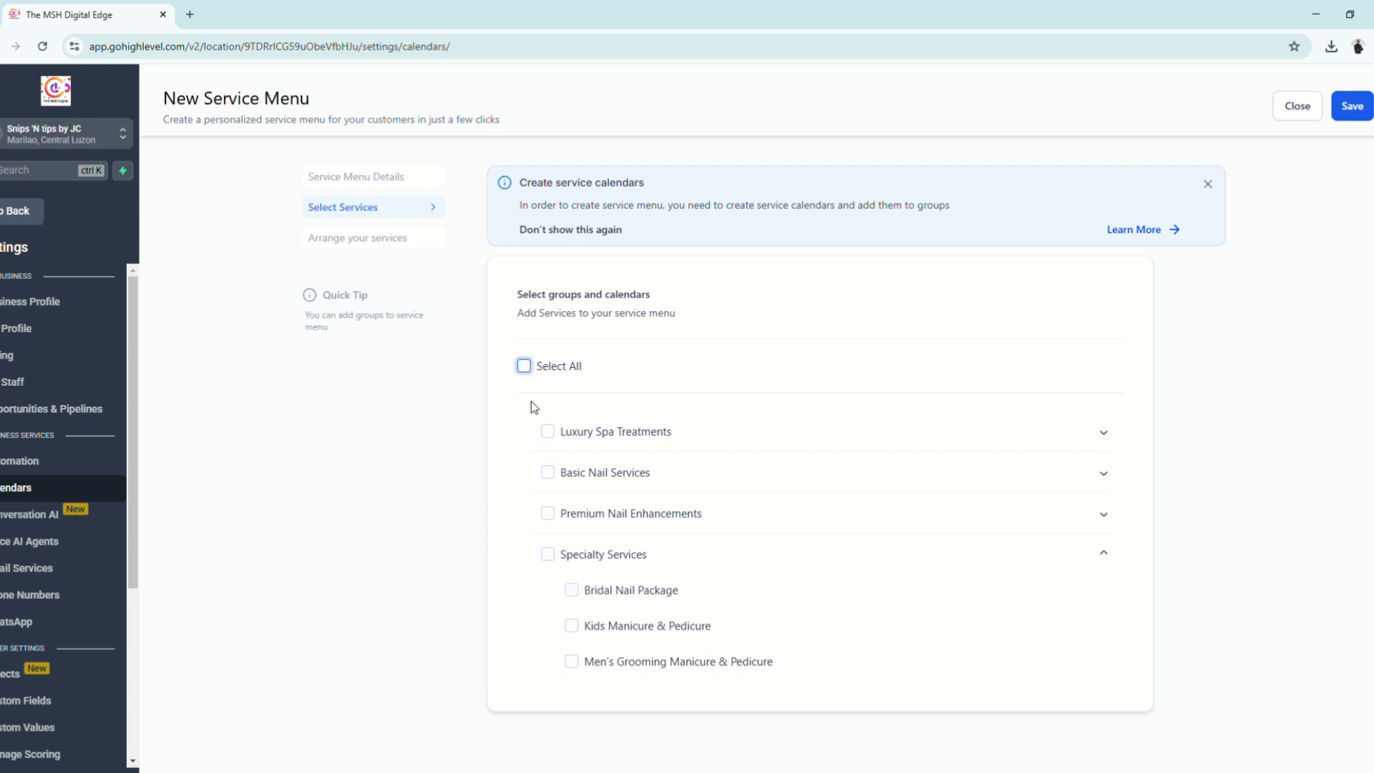
{"action": "left_click", "coordinate": [547, 554]}
Check the calendars listed under Specialty Services and save the new service menu.
{"action": "left_click", "coordinate": [1103, 554]}
{"action": "left_click", "coordinate": [1105, 558]}
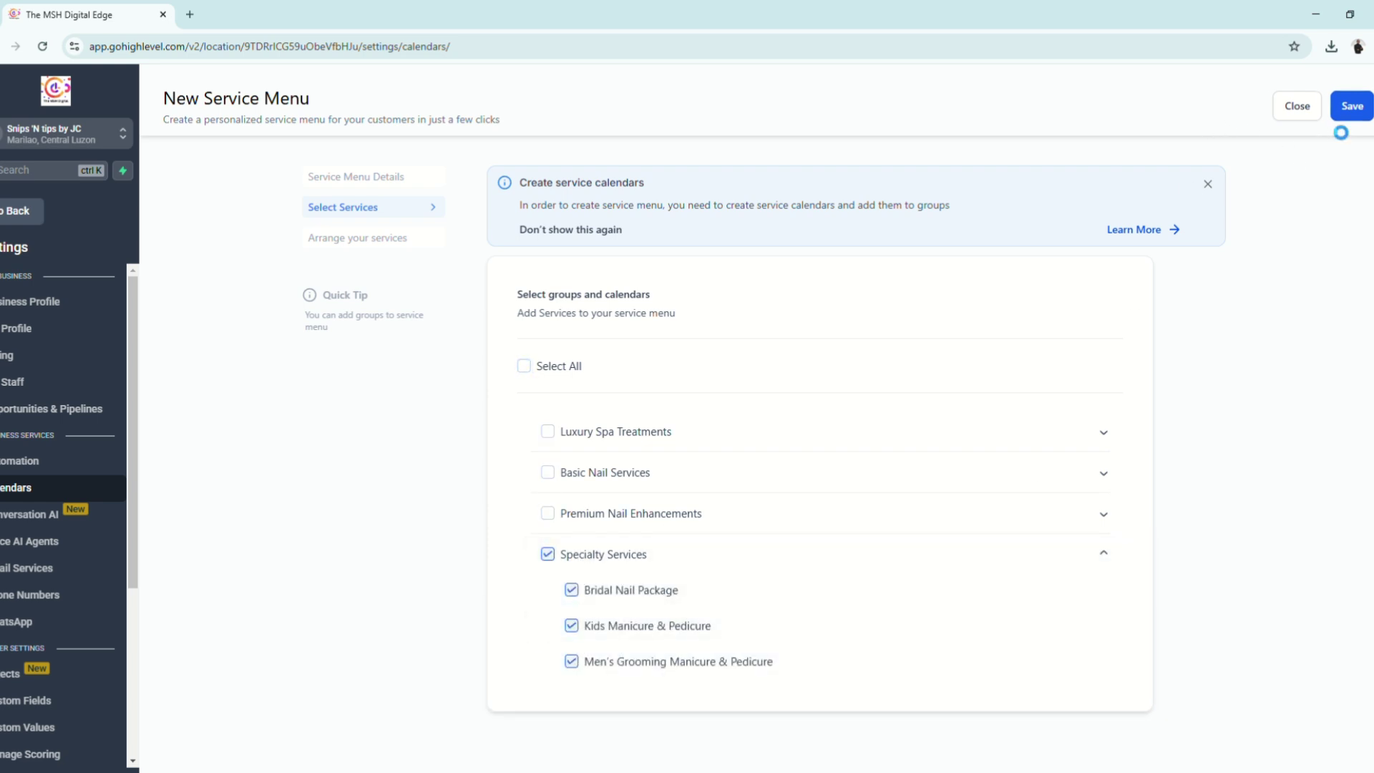
{"action": "left_click", "coordinate": [1349, 107]}
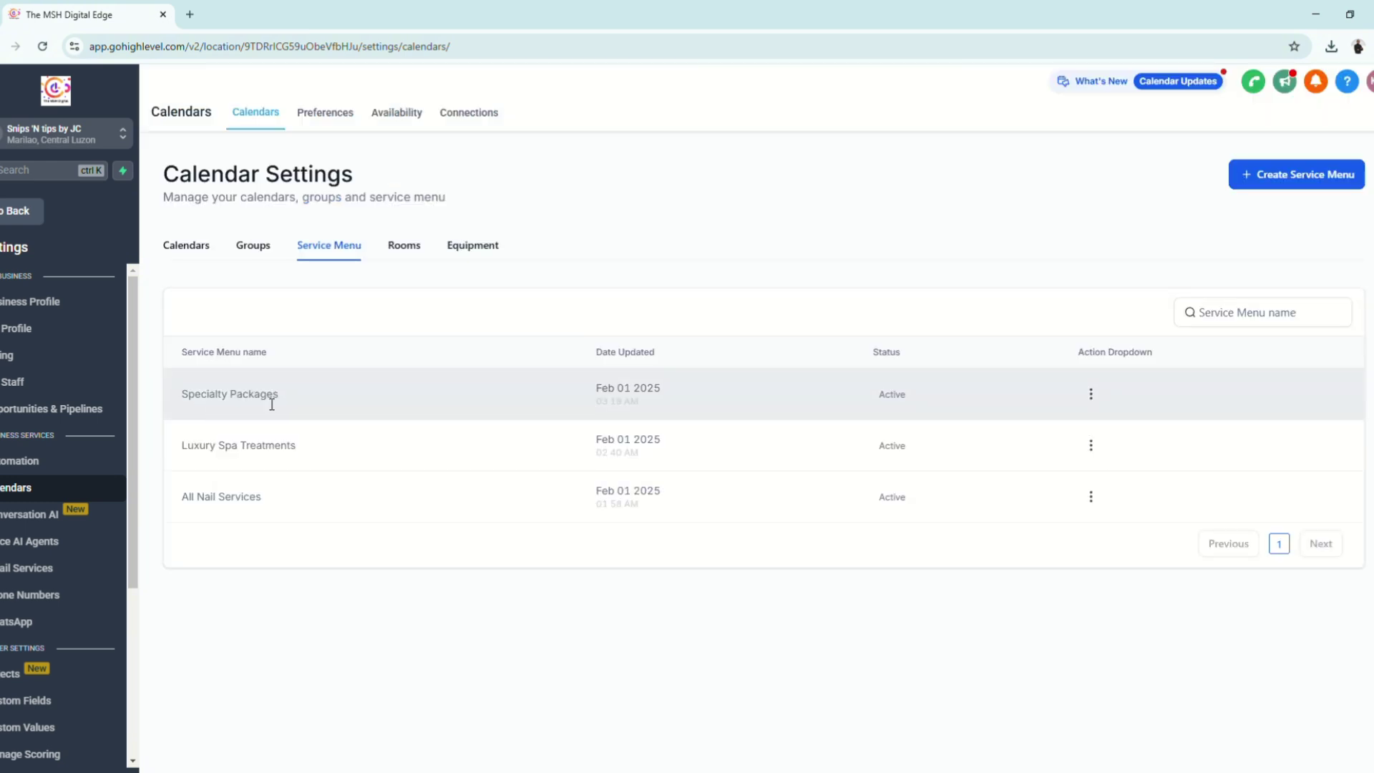
Open the Specialty Packages menu's permanent link in a new browser tab, check its services, and close the tab.
{"action": "left_click_drag", "start_coordinate": [189, 402], "coordinate": [294, 398]}
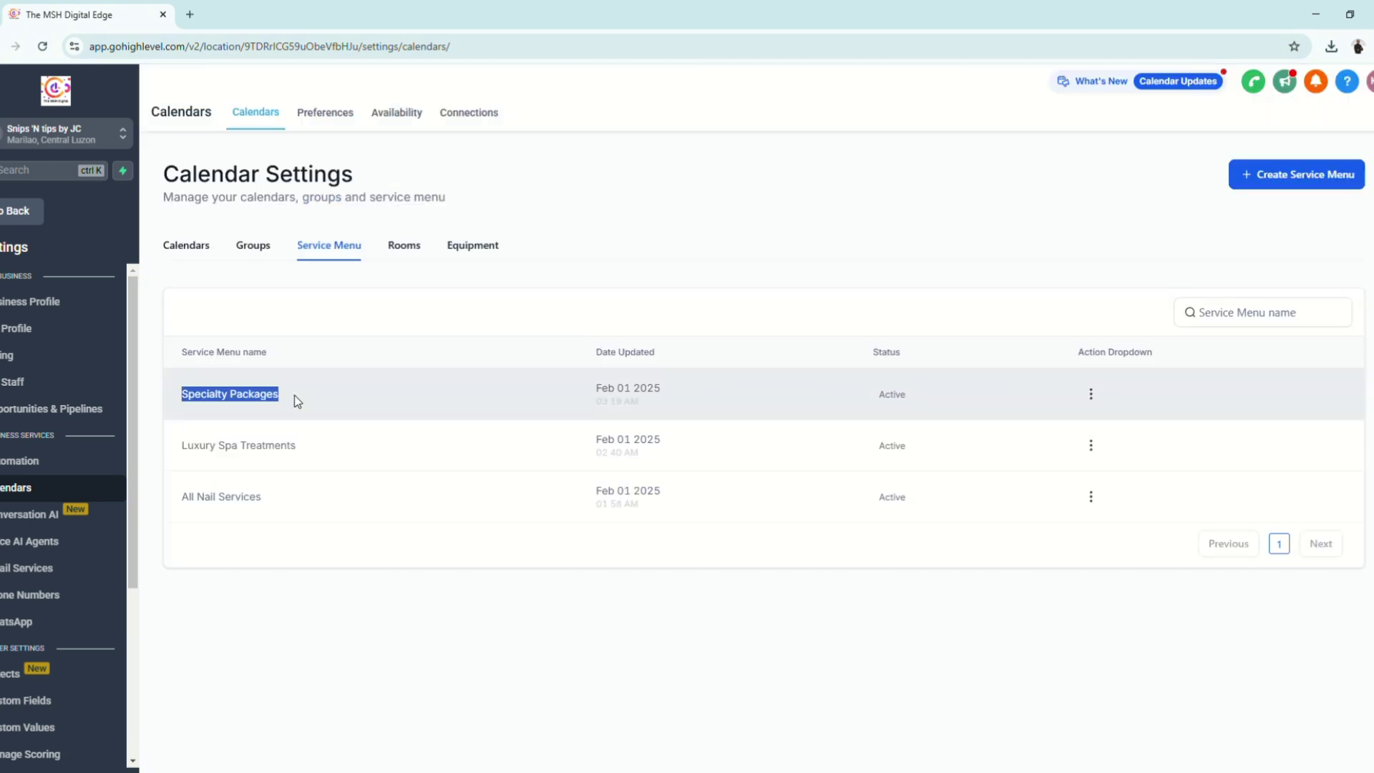
{"action": "left_click", "coordinate": [1089, 395]}
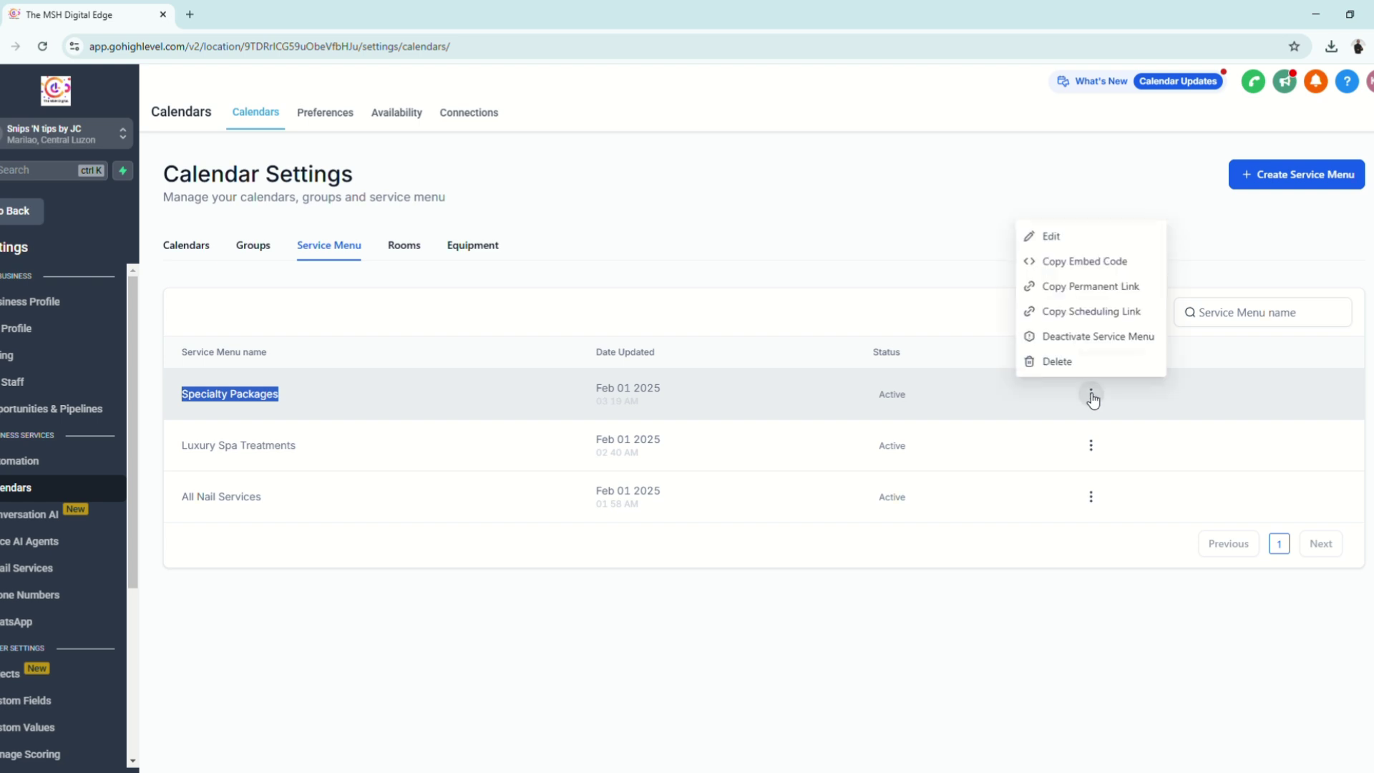
{"action": "left_click", "coordinate": [1076, 285]}
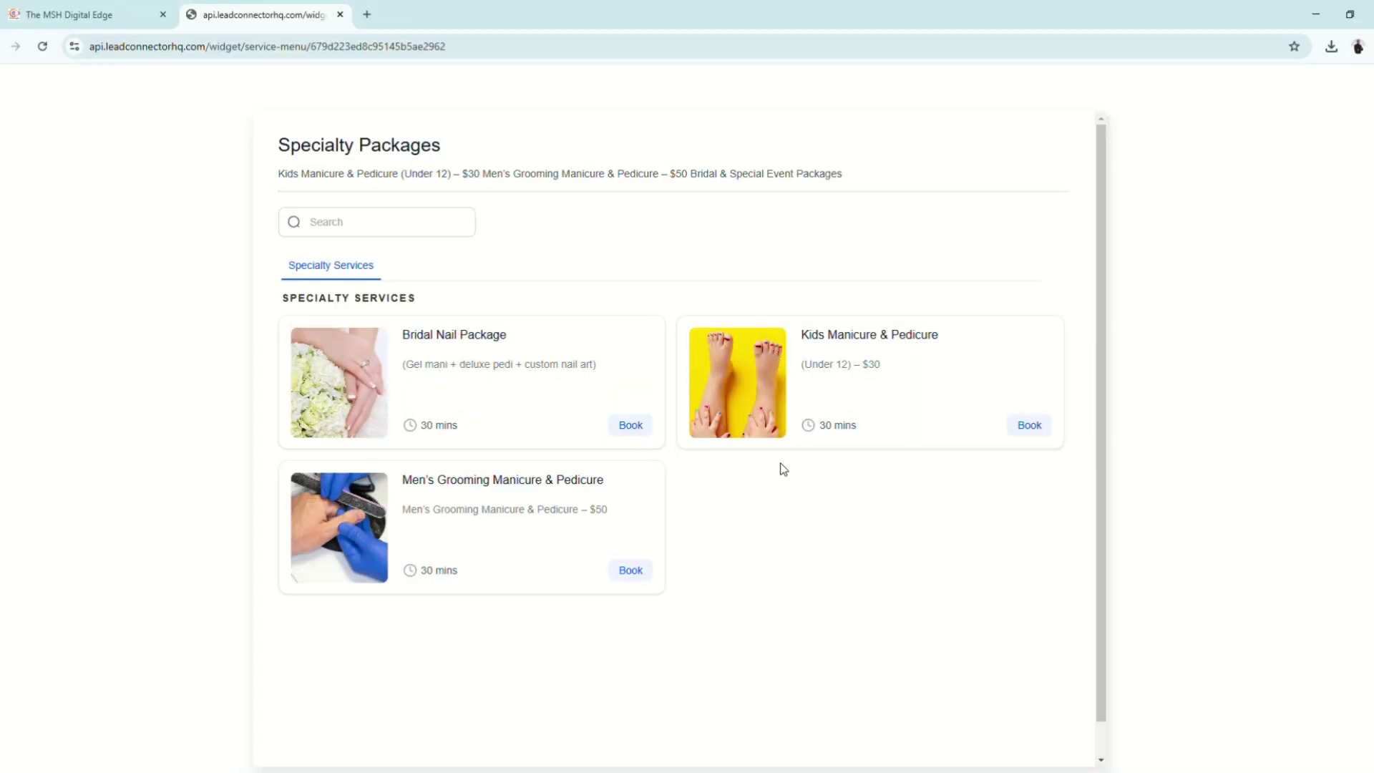
{"action": "key", "text": "ctrl+w"}
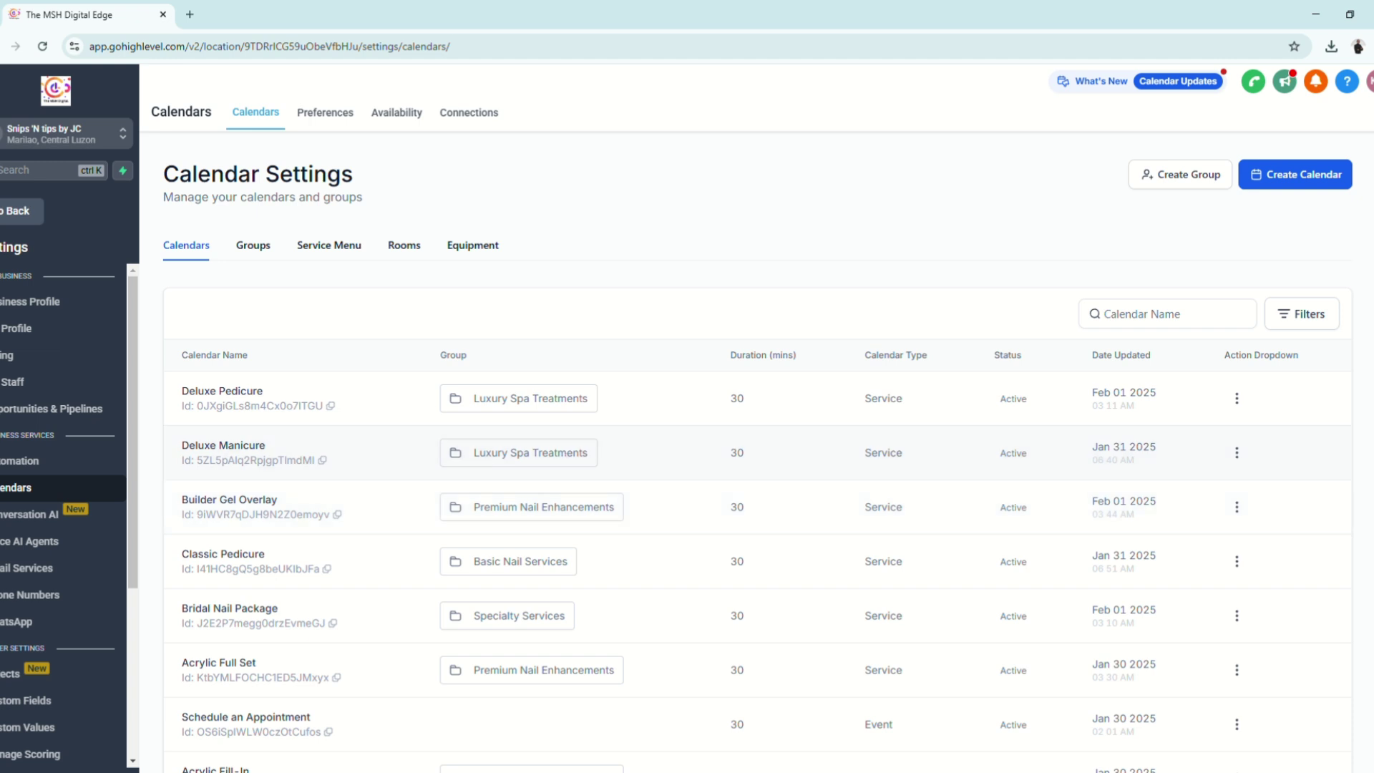
Display Builder Gel Overlay, Deluxe Manicure, and Deluxe Pedicure appointments in the sub-account's weekly calendar for Feb 2 – 8, 2025.
{"action": "left_click", "coordinate": [38, 223]}
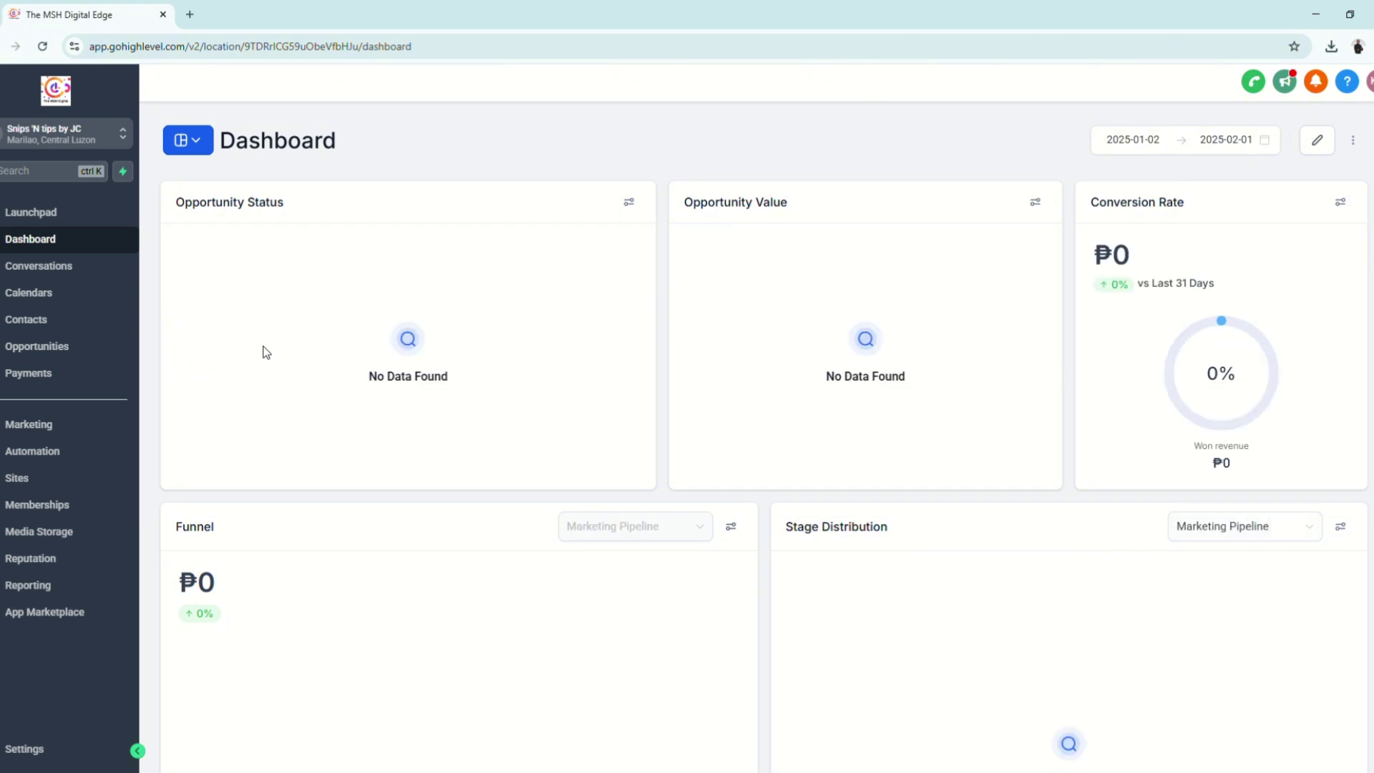
{"action": "left_click", "coordinate": [27, 295]}
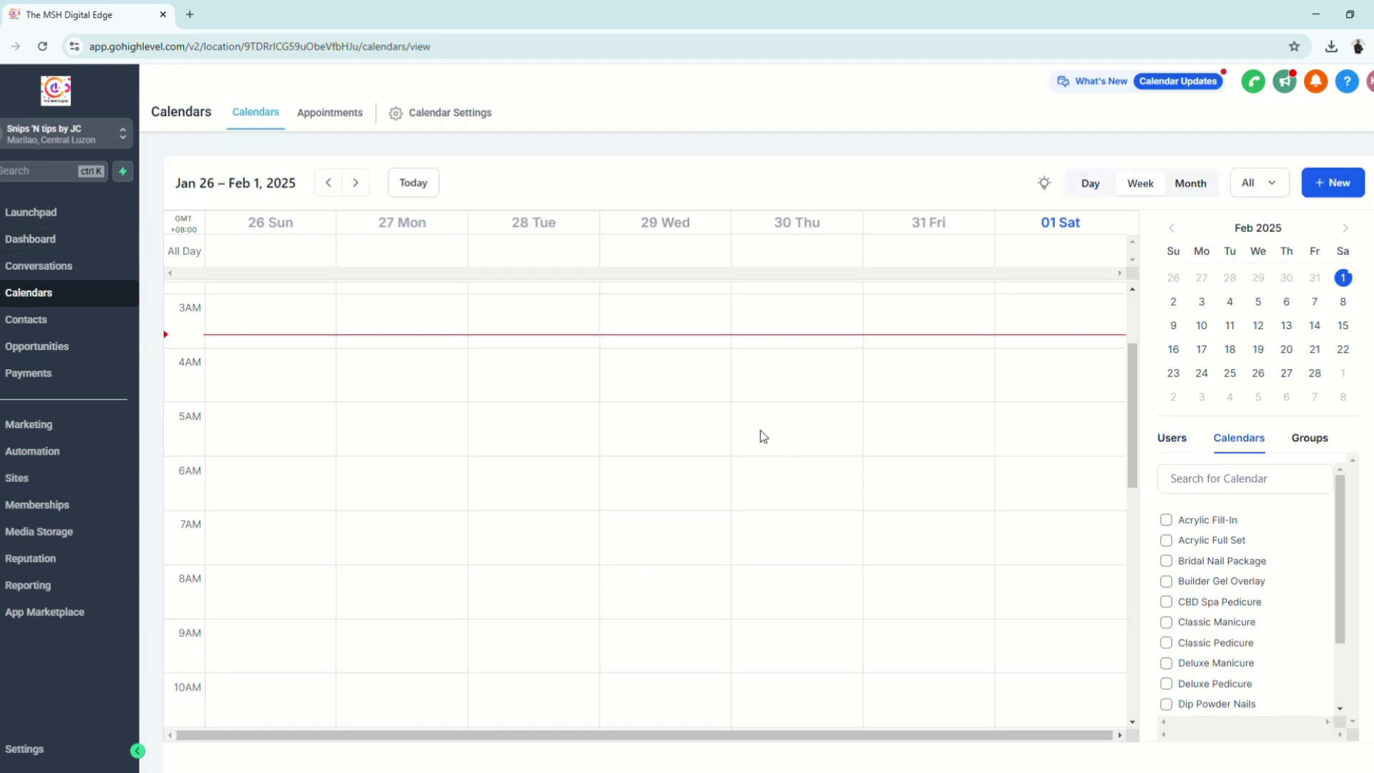
{"action": "left_click", "coordinate": [356, 183]}
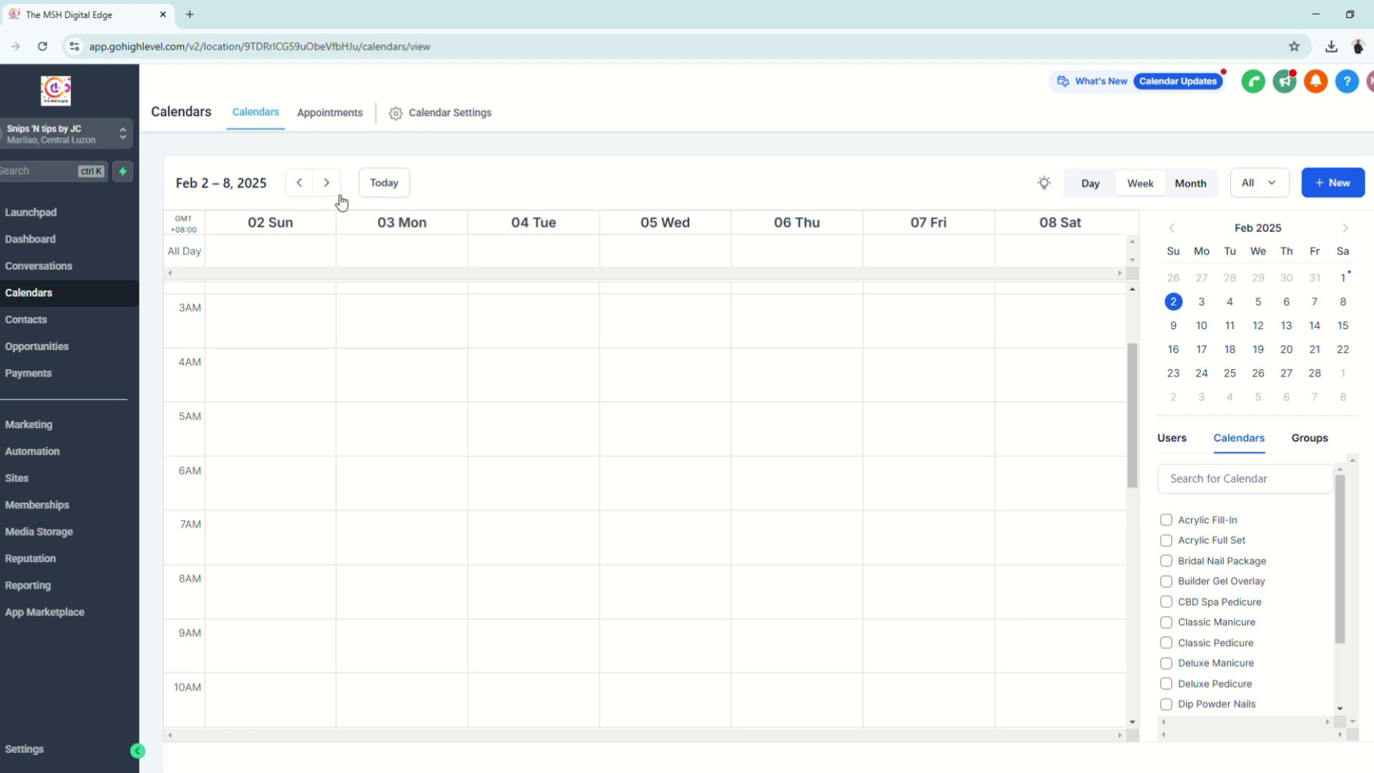
{"action": "scroll", "coordinate": [1262, 538], "scroll_direction": "down", "scroll_amount": 1}
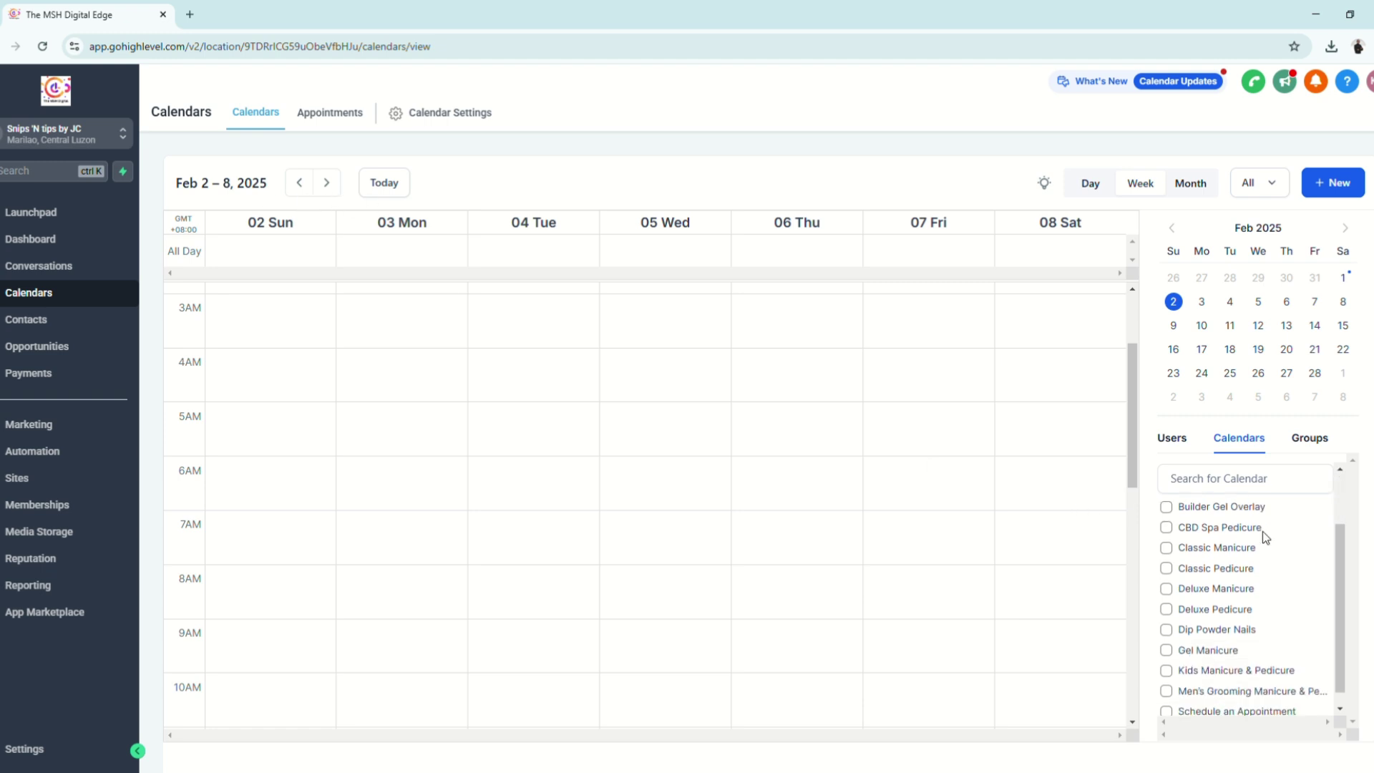
{"action": "scroll", "coordinate": [1277, 662], "scroll_direction": "up", "scroll_amount": 1}
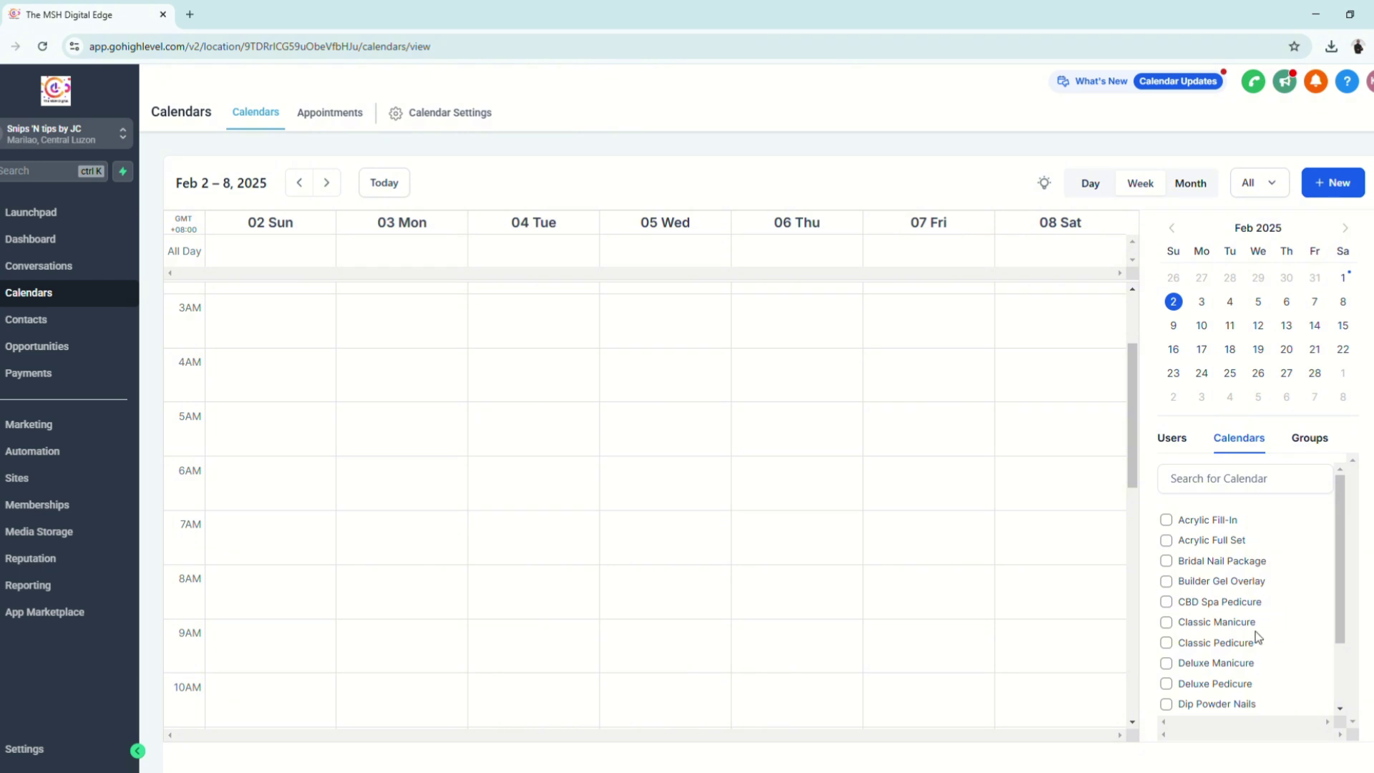
{"action": "left_click", "coordinate": [1167, 581]}
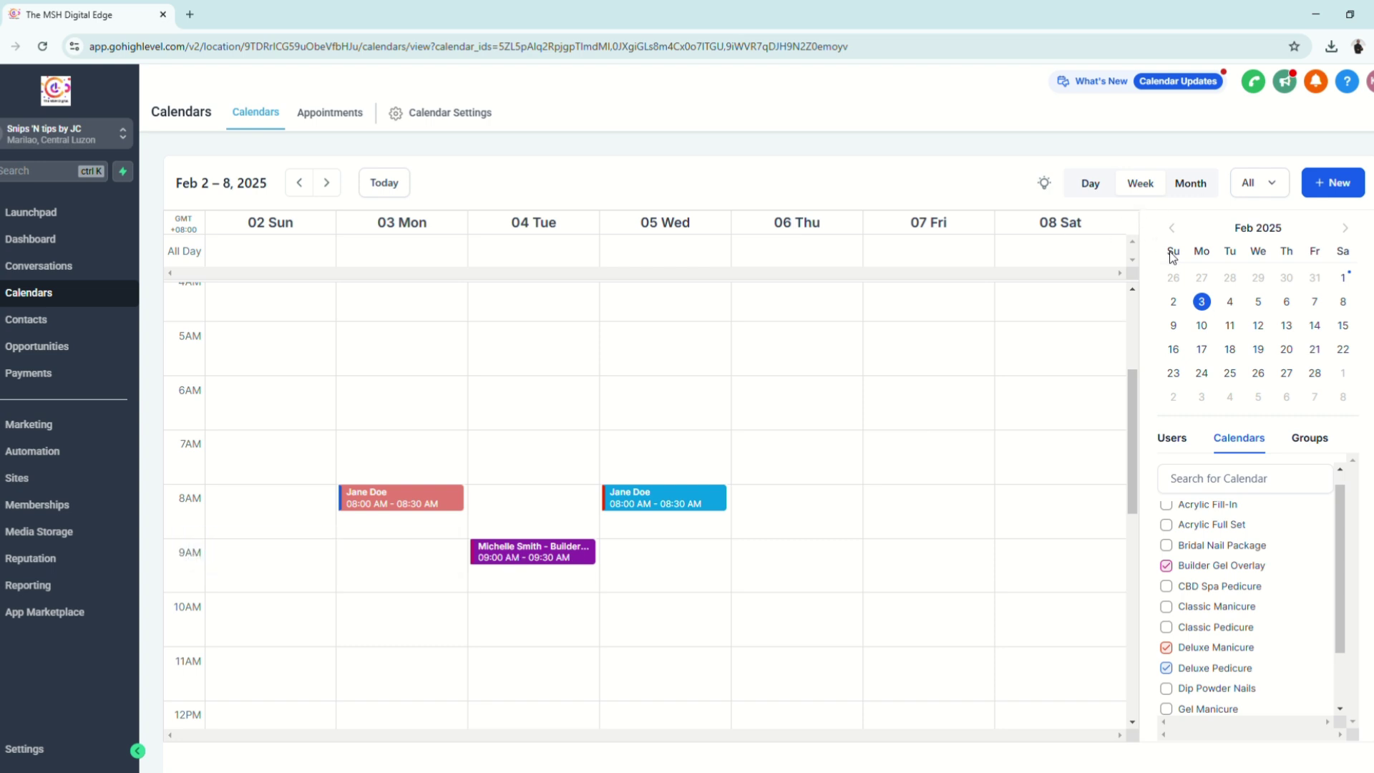
View the February 3, 2025 appointments in day view and return to the week view.
{"action": "left_click", "coordinate": [1089, 192]}
{"action": "scroll", "coordinate": [506, 513], "scroll_direction": "down", "scroll_amount": 5}
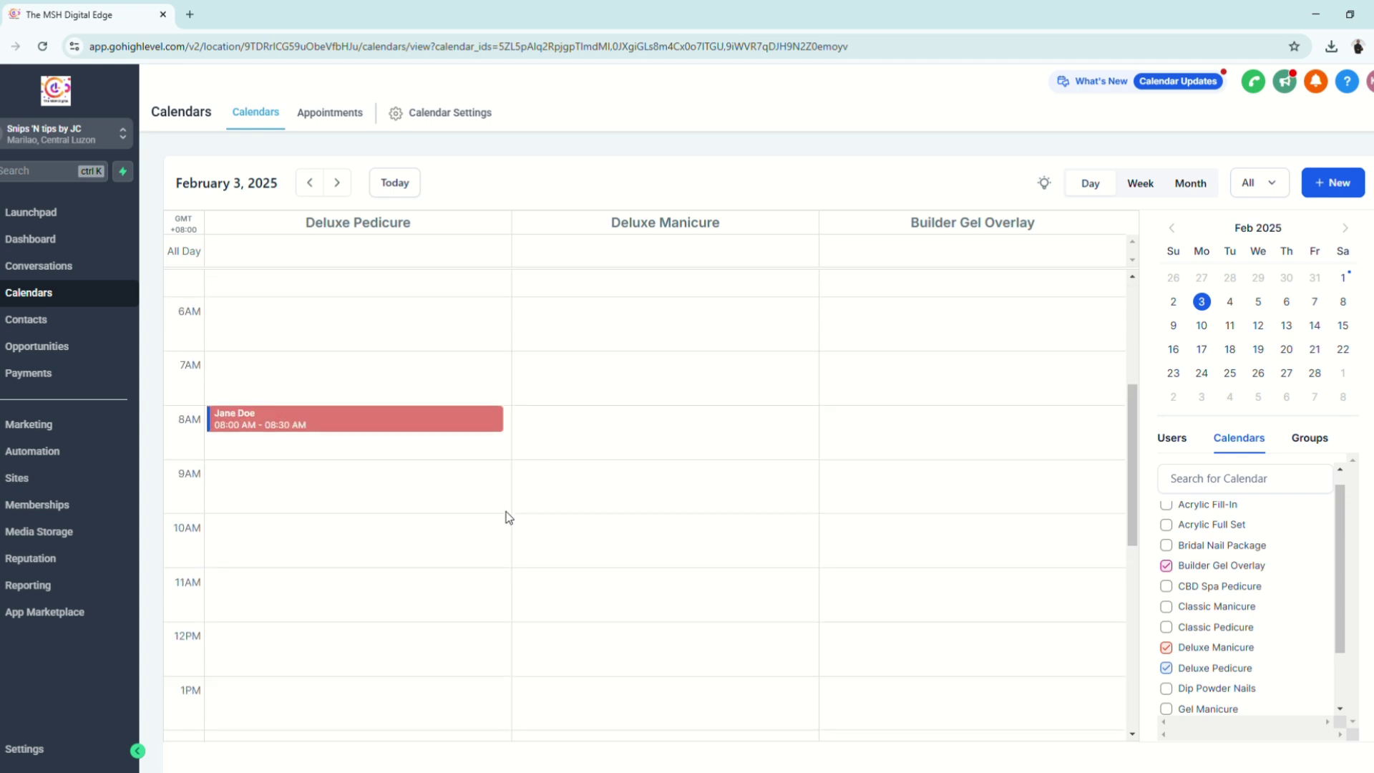
{"action": "left_click", "coordinate": [1160, 184]}
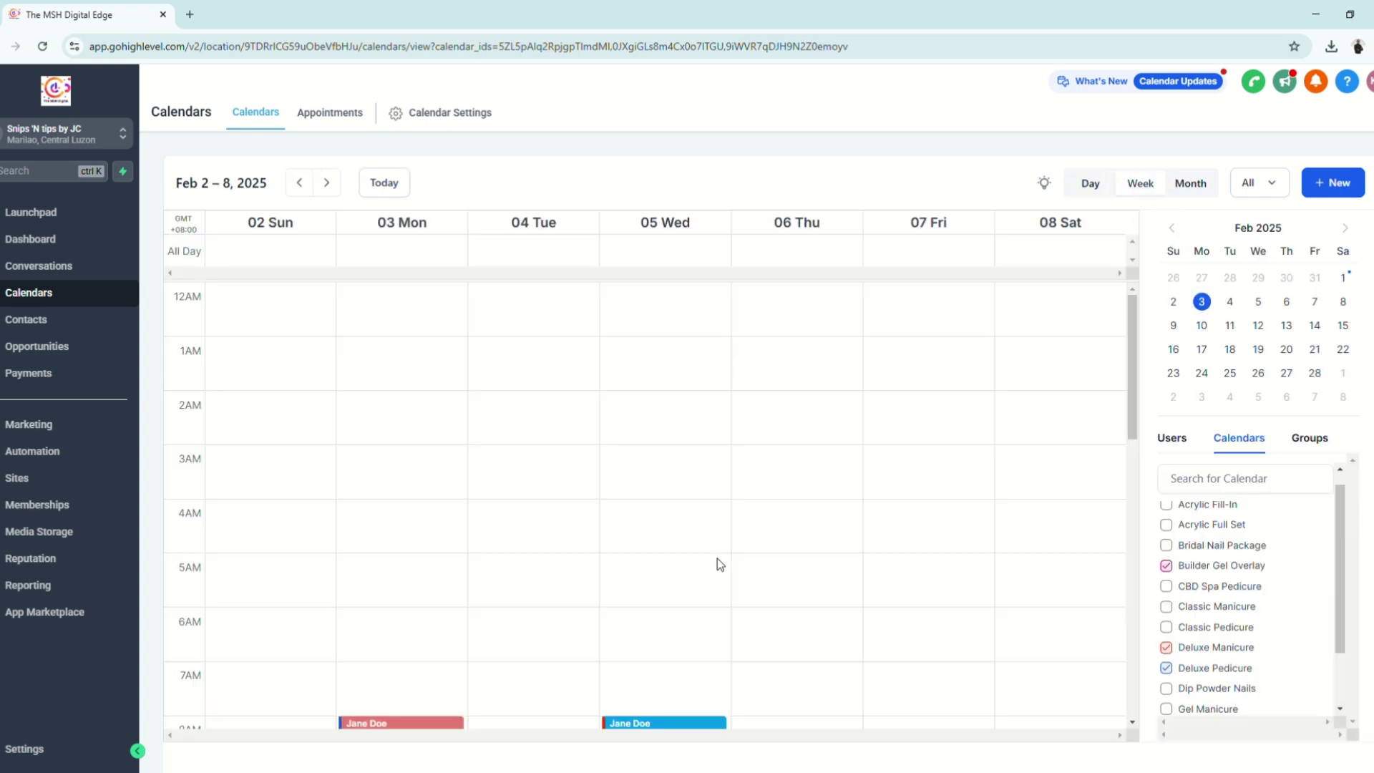
View the February 2025 appointments in month view, then show the week of Jan 26 – Feb 1, 2025 in week view.
{"action": "left_click", "coordinate": [1208, 189]}
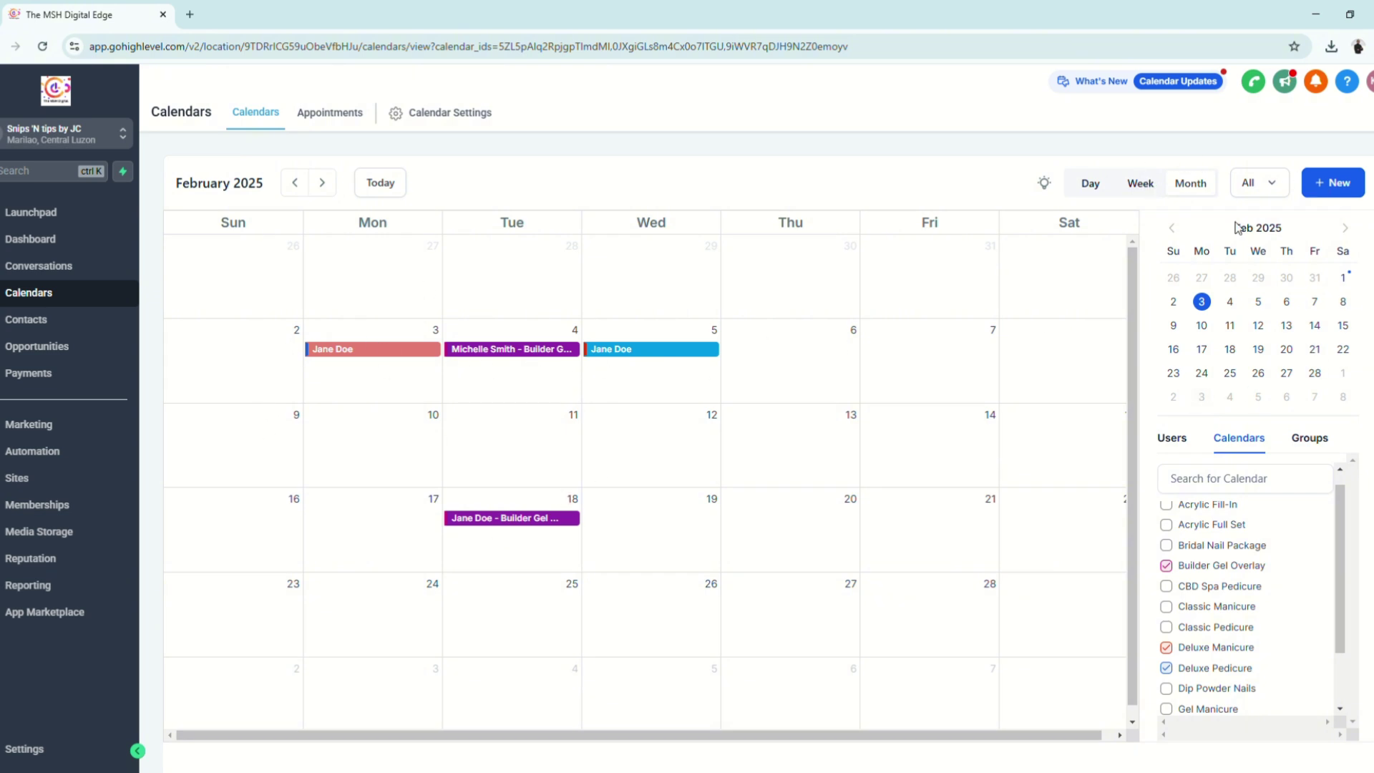
{"action": "left_click", "coordinate": [1142, 184]}
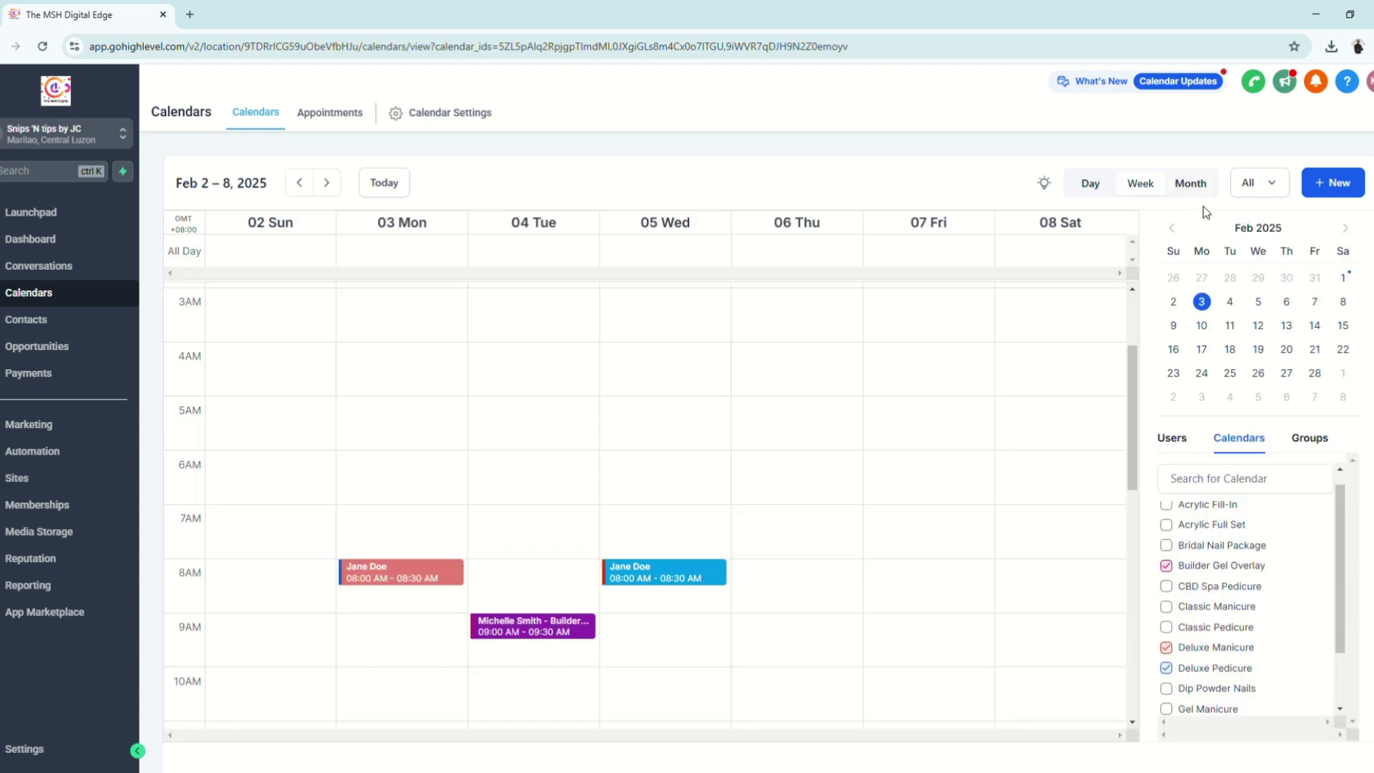
{"action": "left_click", "coordinate": [1342, 278]}
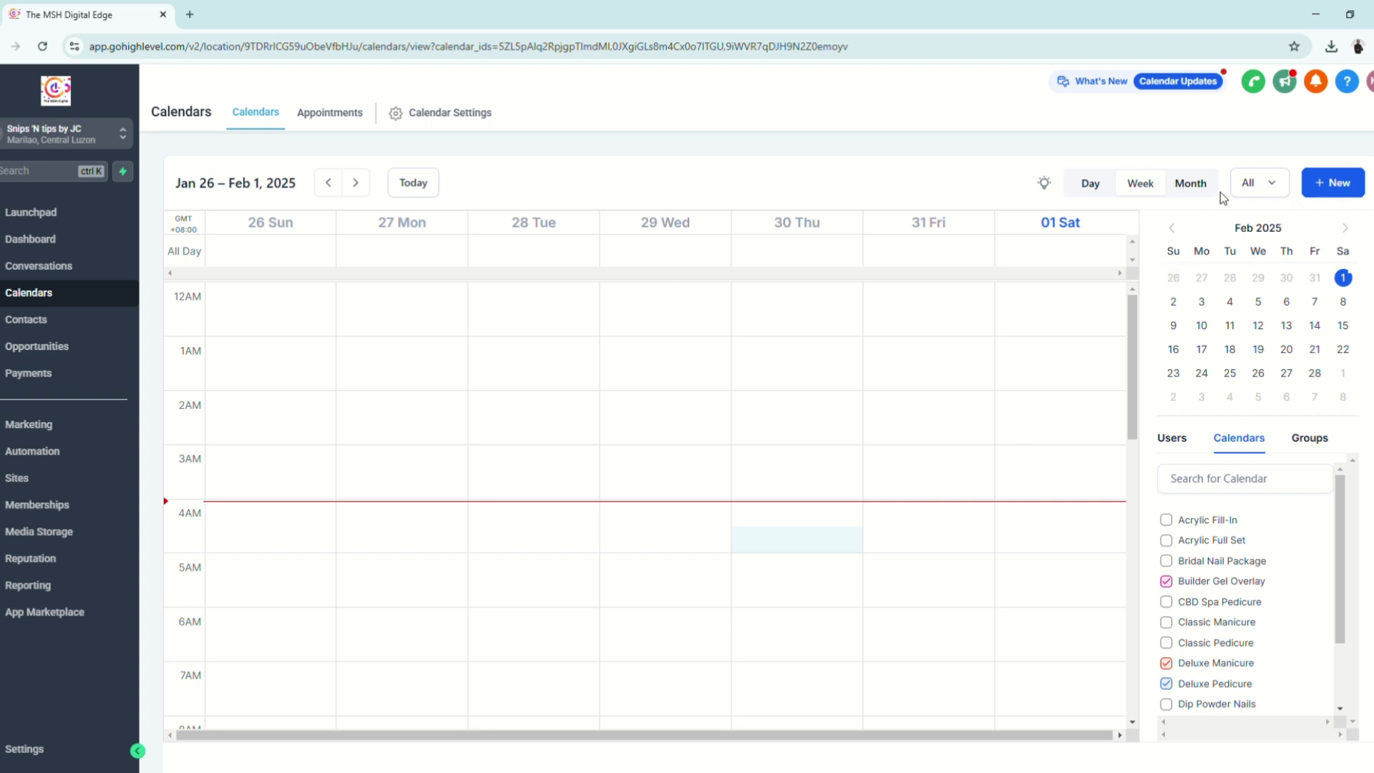
Start a new CBD Spa Pedicure appointment in the VIP Spa Room, filling in its title, team member, and existing client contact.
{"action": "left_click", "coordinate": [1348, 188]}
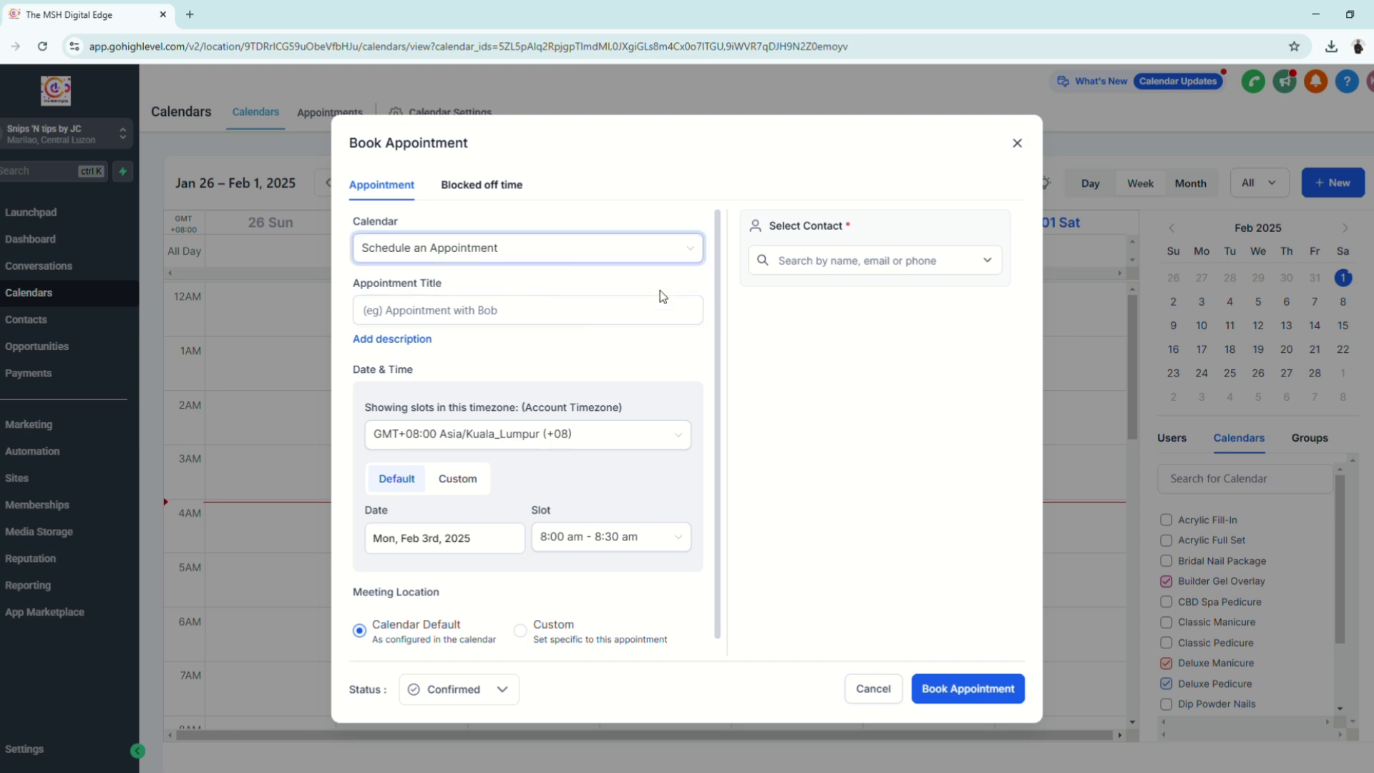
{"action": "left_click", "coordinate": [601, 256]}
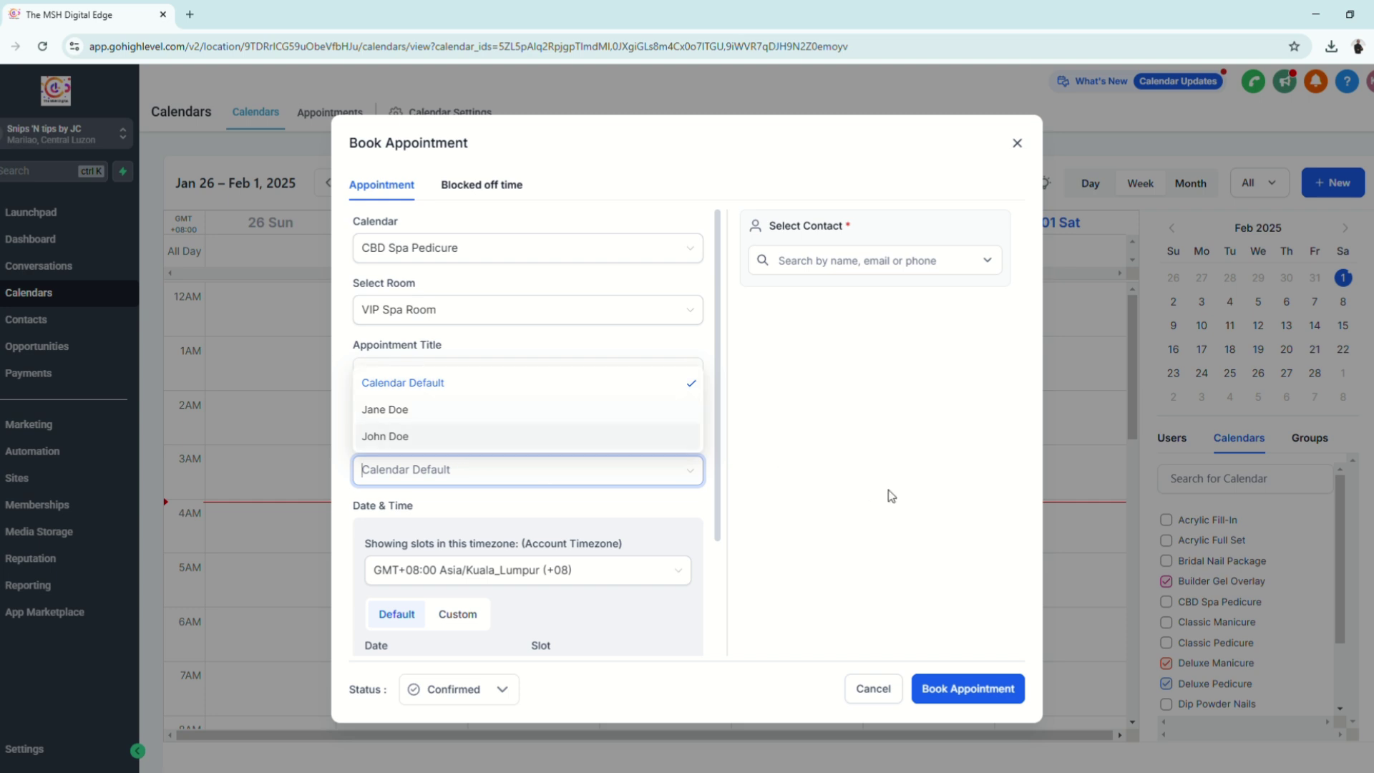
{"action": "left_click", "coordinate": [428, 417]}
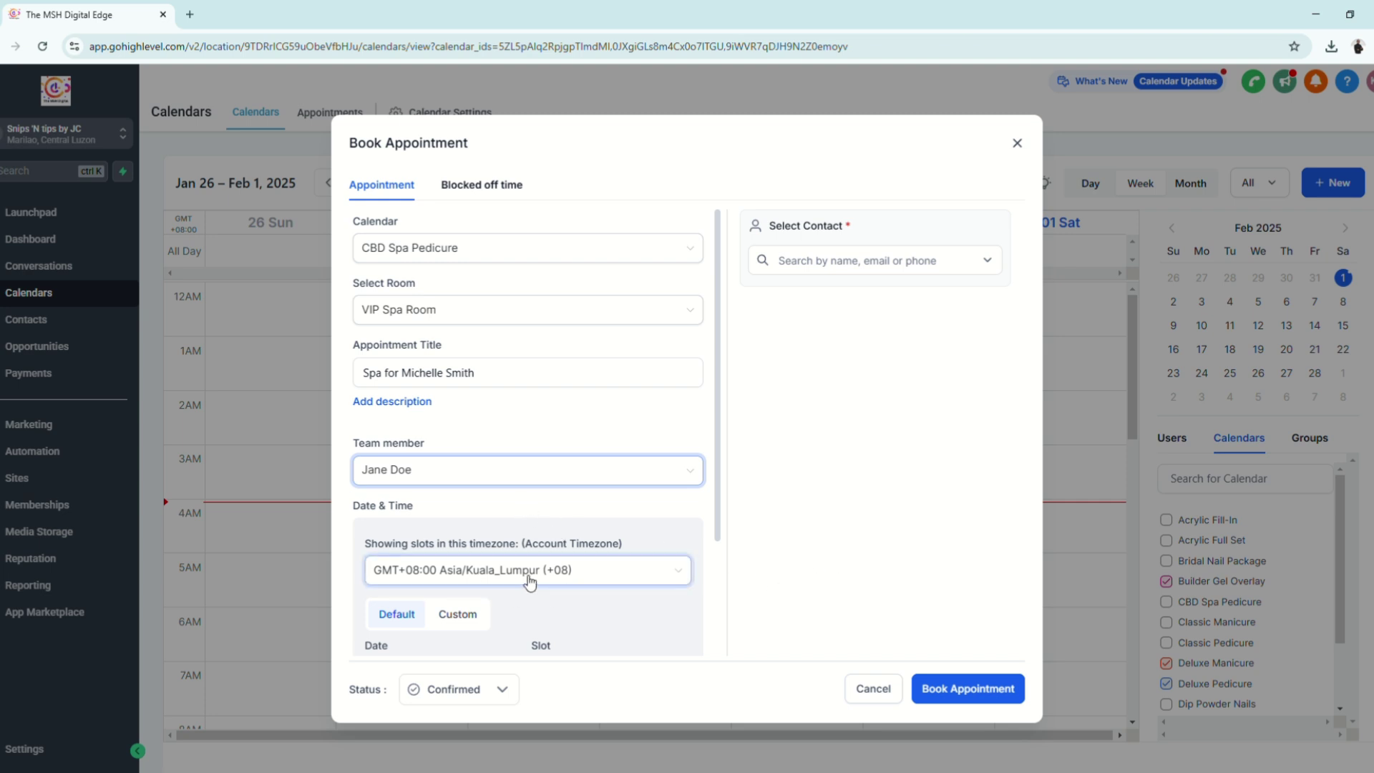
{"action": "left_click", "coordinate": [983, 270]}
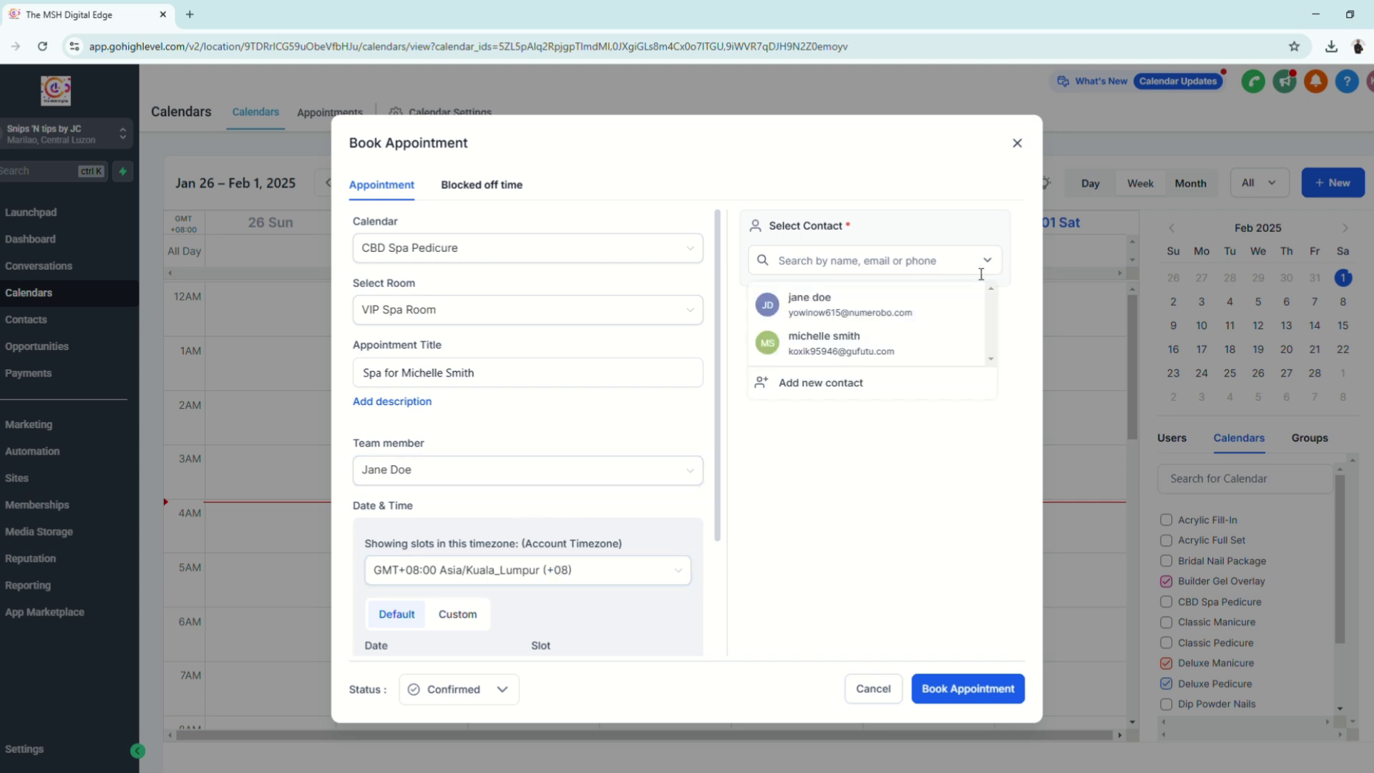
{"action": "left_click", "coordinate": [847, 361]}
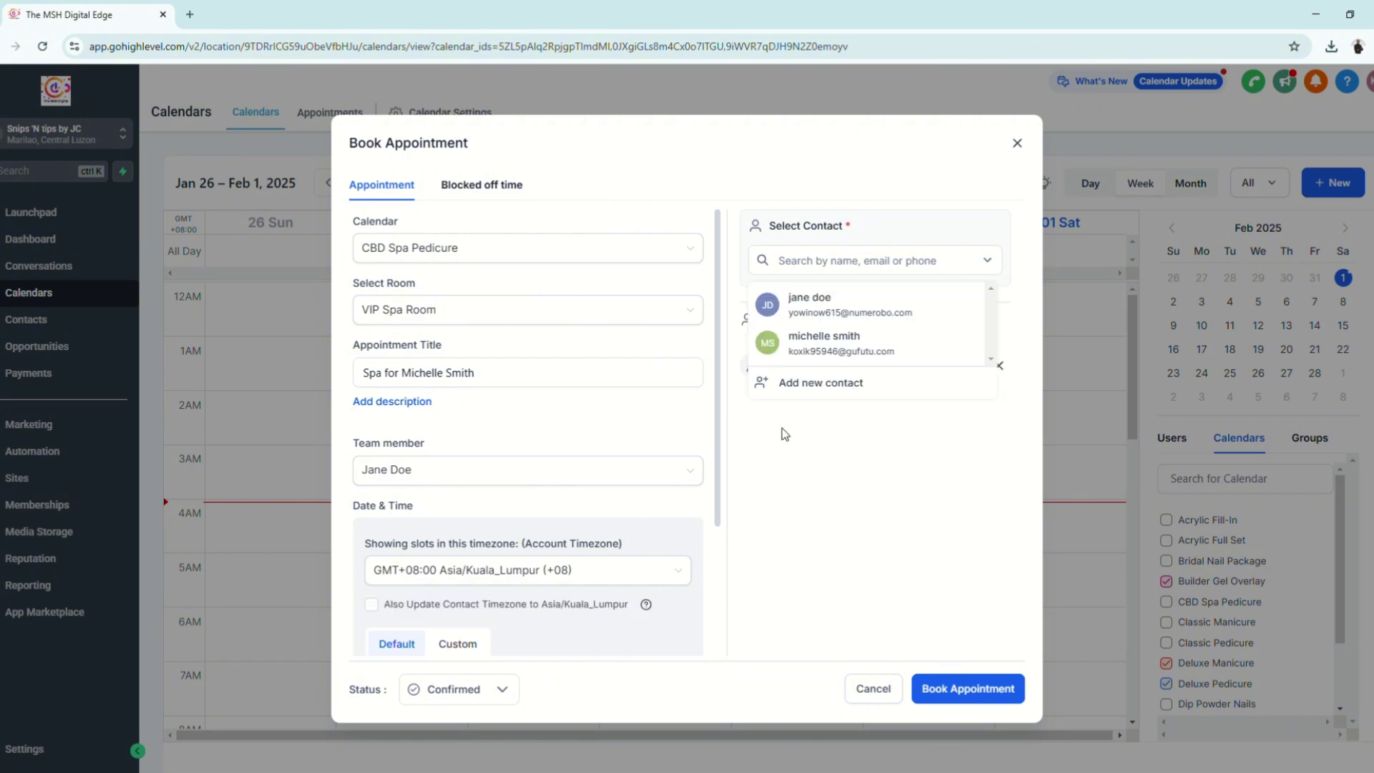
{"action": "left_click", "coordinate": [808, 385]}
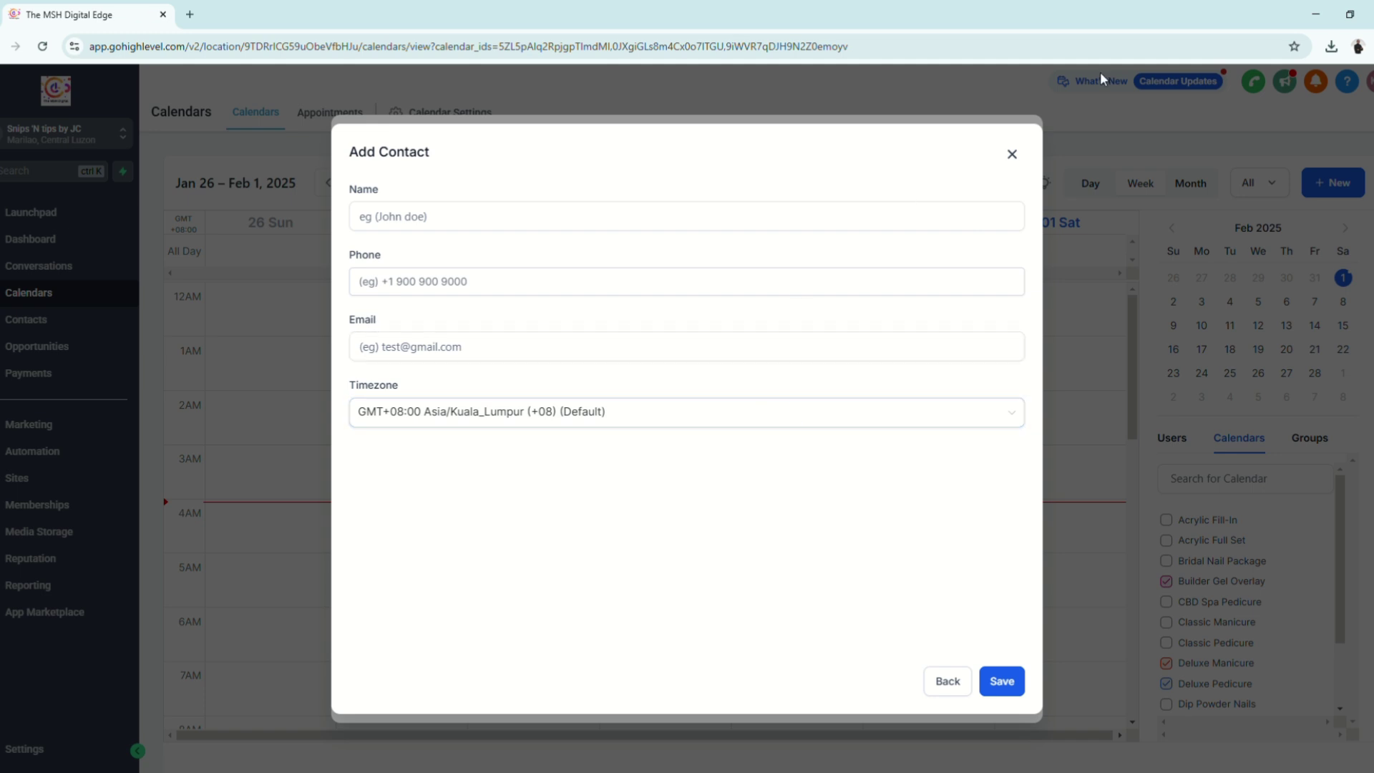
{"action": "left_click", "coordinate": [1011, 153]}
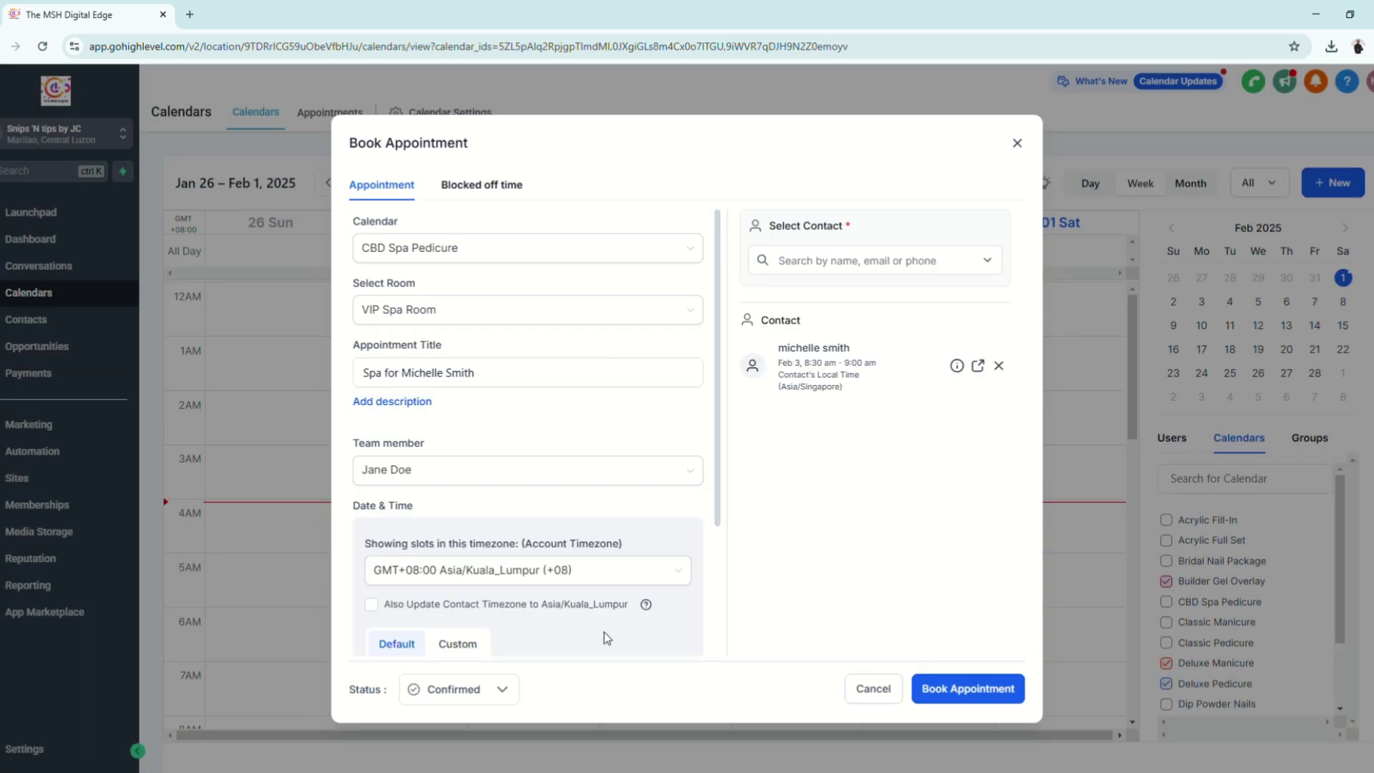
Schedule the appointment for Fri, Feb 7th, 2025, 9:00 am - 9:30 am, with the Confirmed status, and book it.
{"action": "scroll", "coordinate": [606, 637], "scroll_direction": "down", "scroll_amount": 3}
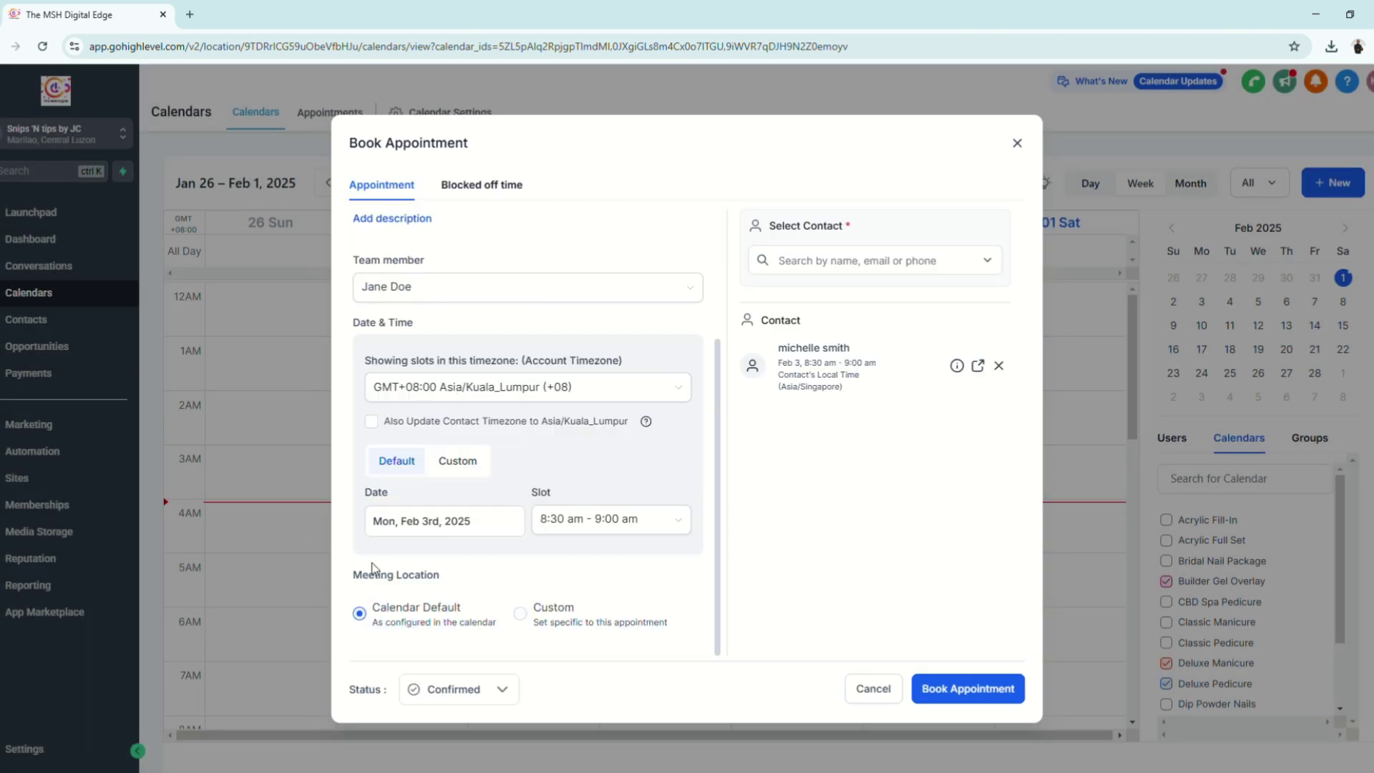
{"action": "left_click", "coordinate": [445, 526]}
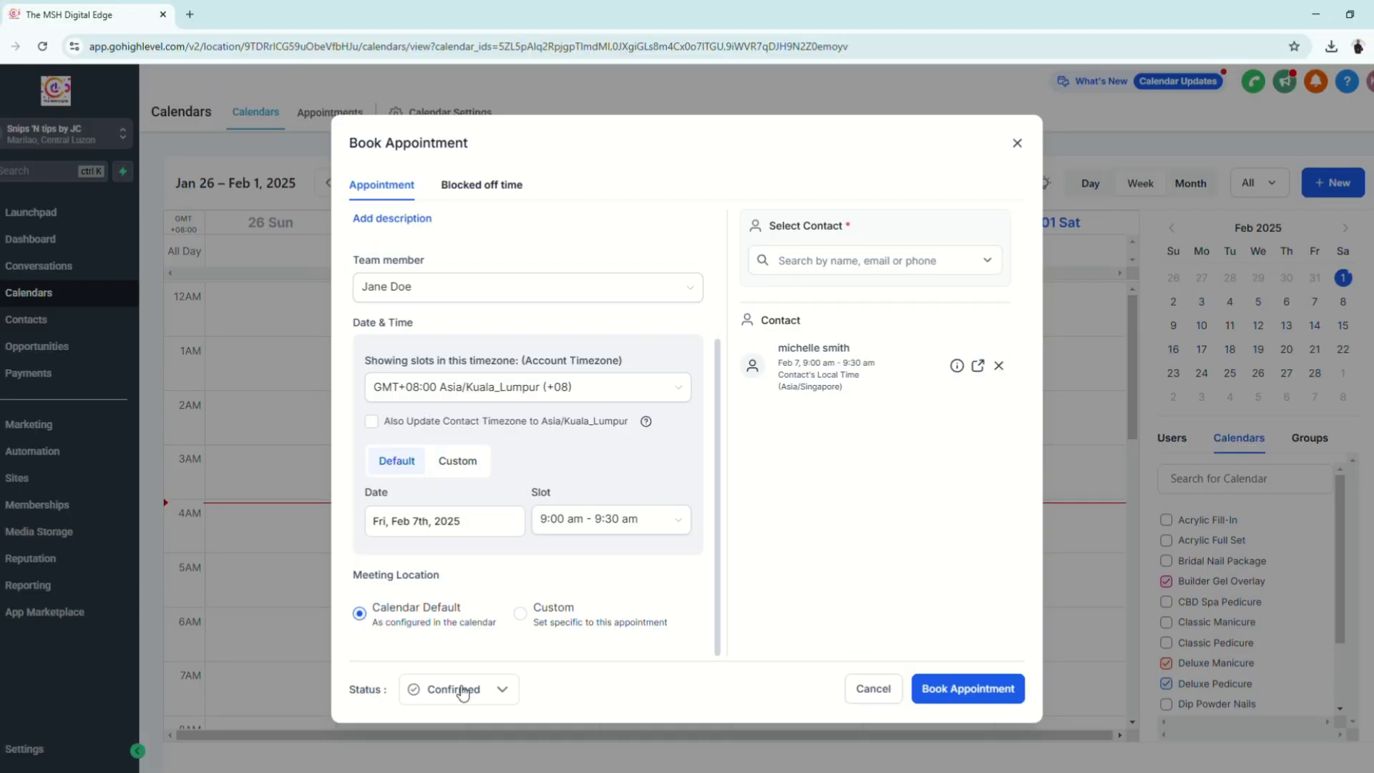
{"action": "left_click", "coordinate": [464, 691]}
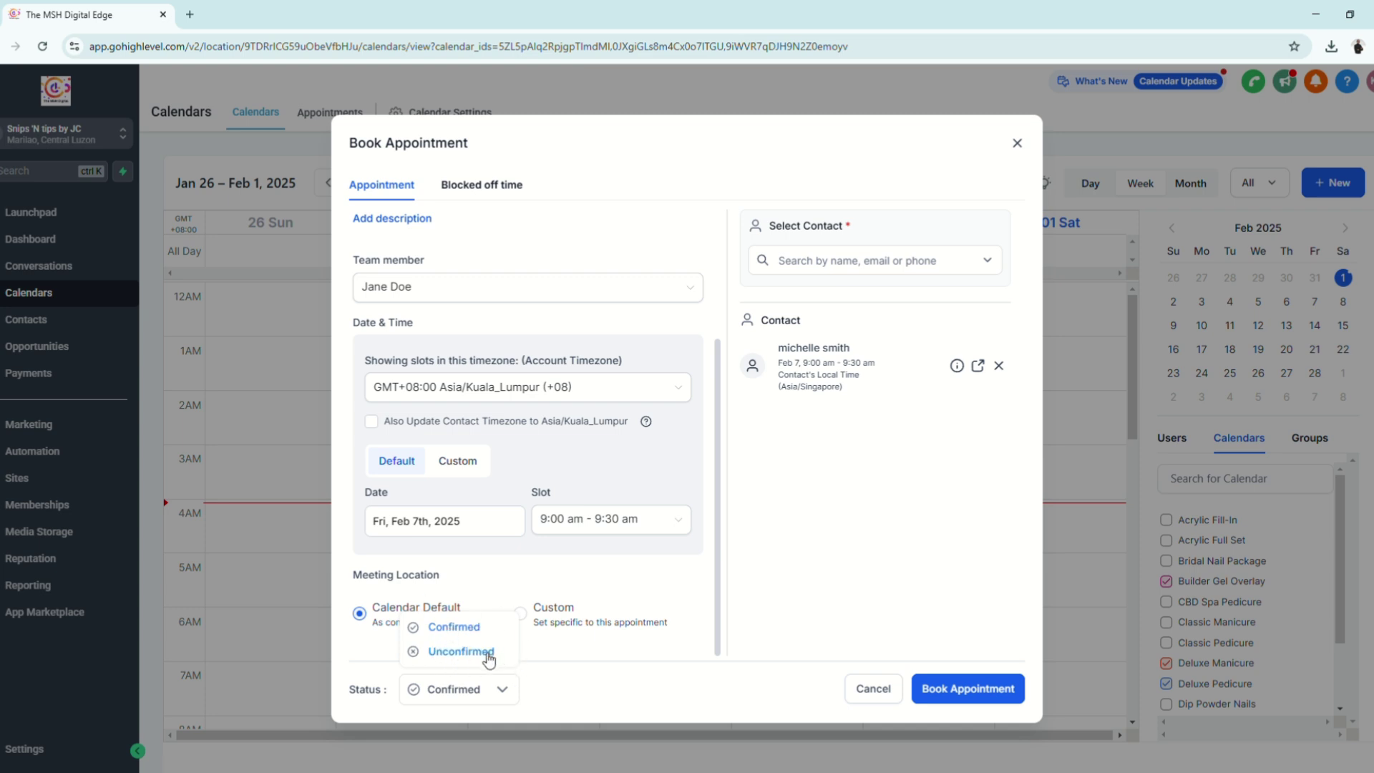
{"action": "left_click", "coordinate": [462, 652]}
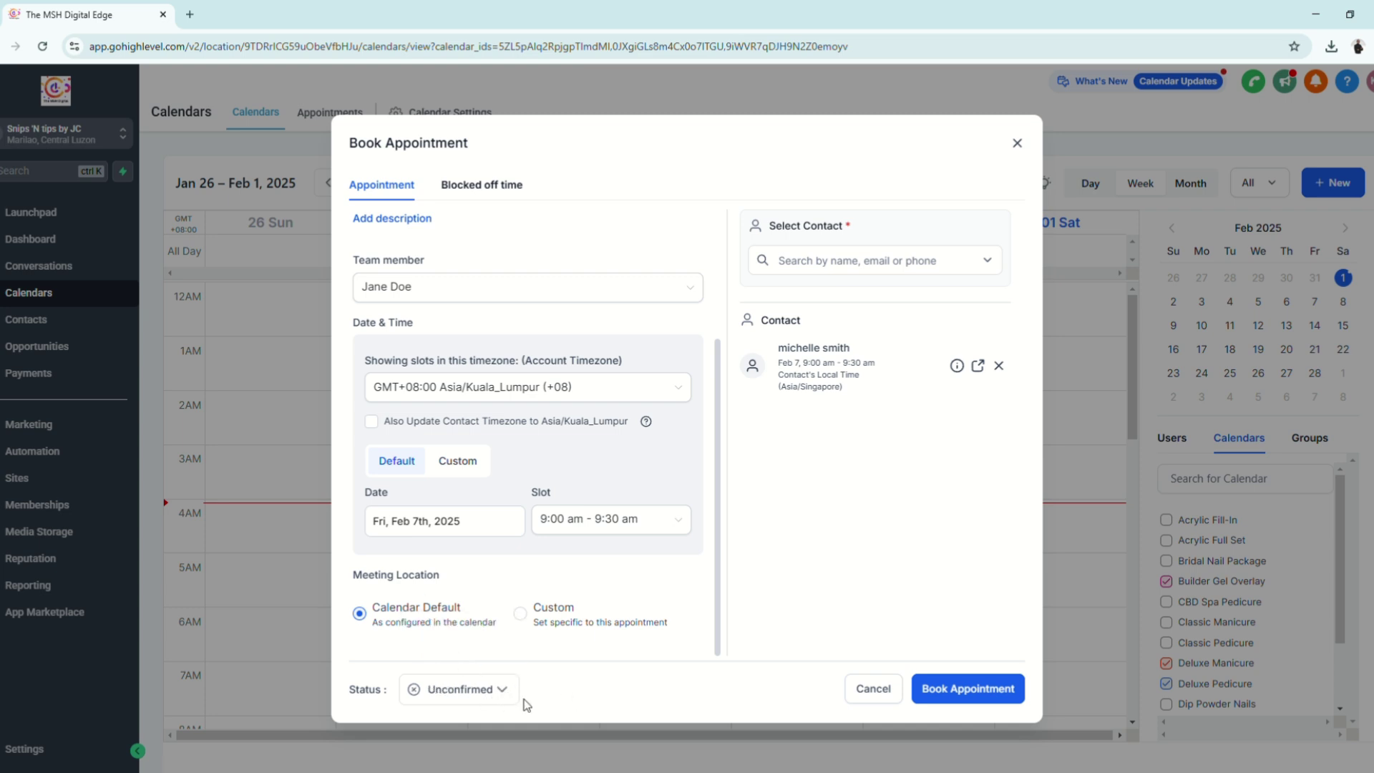
{"action": "left_click", "coordinate": [477, 694]}
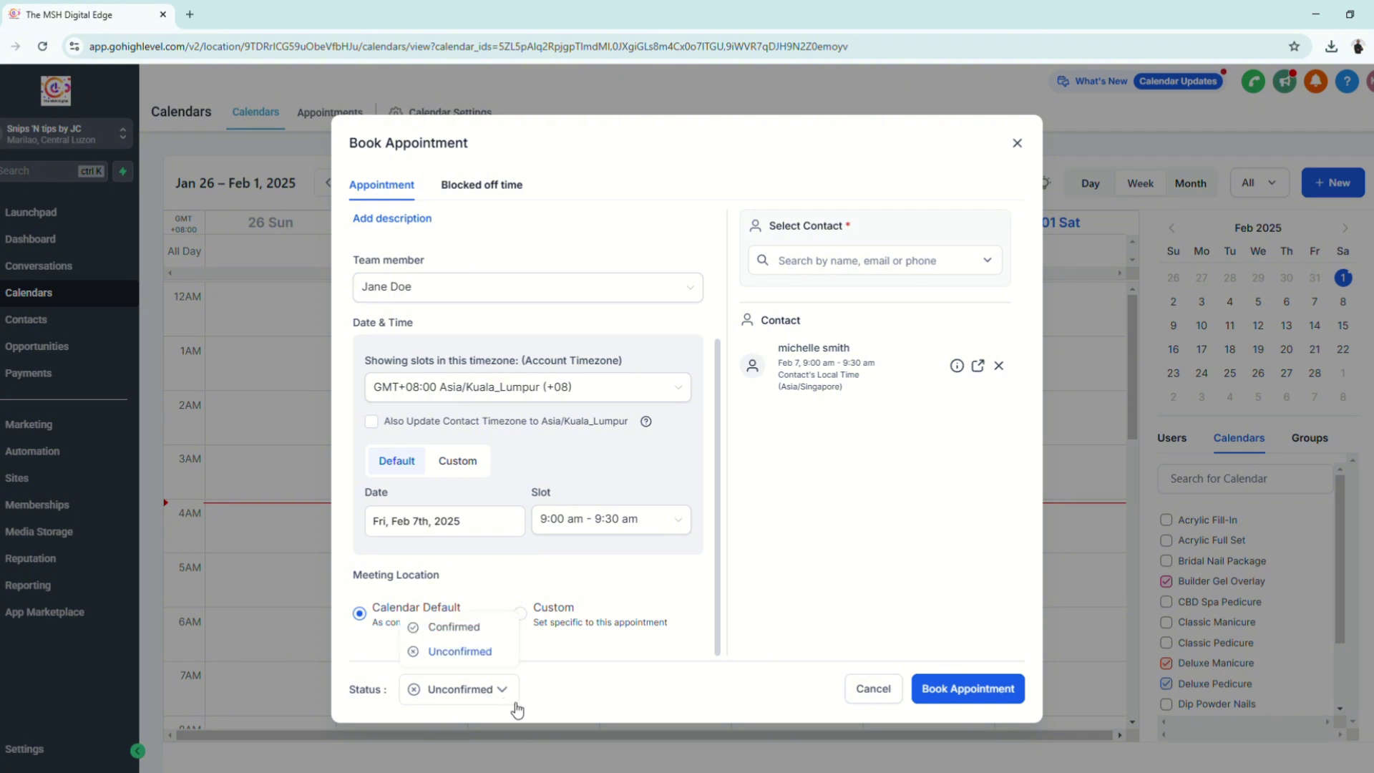
{"action": "left_click", "coordinate": [452, 626]}
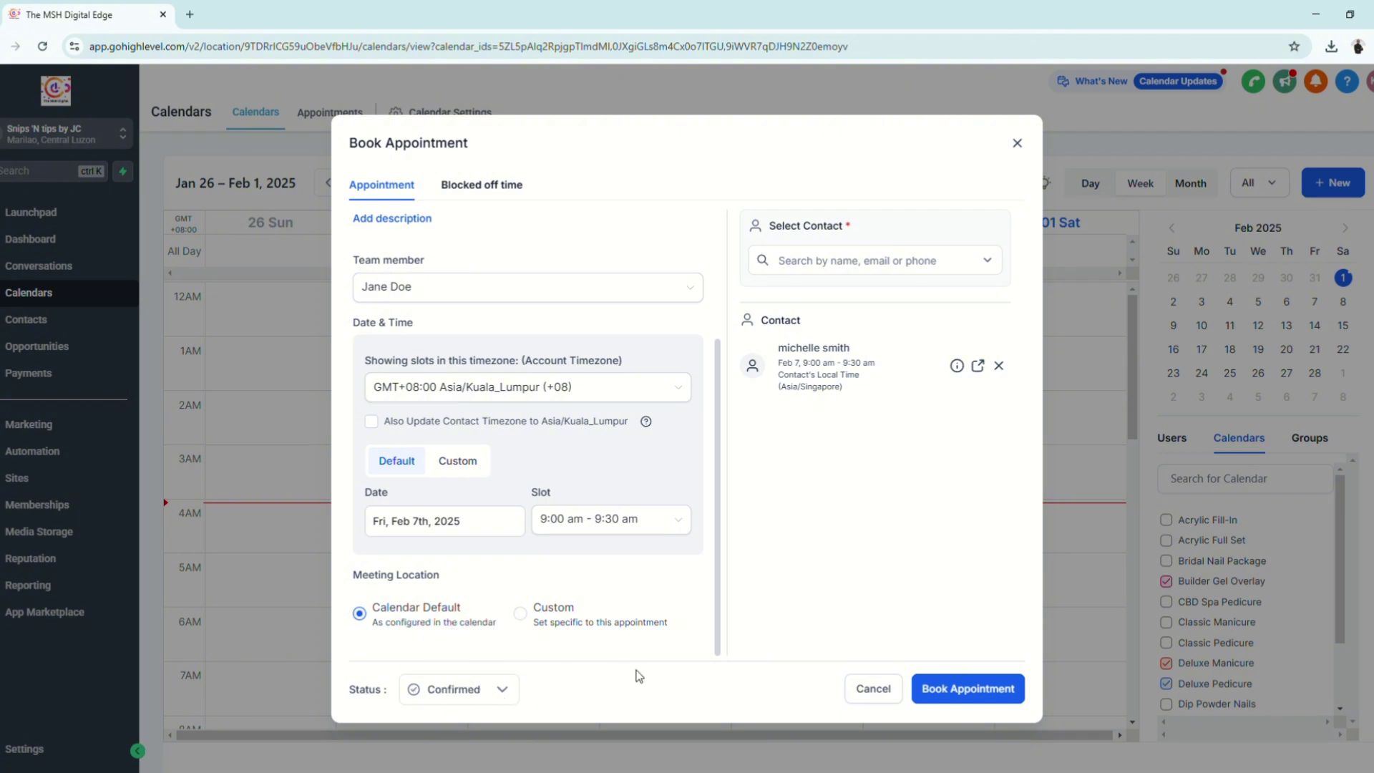
{"action": "left_click", "coordinate": [999, 689]}
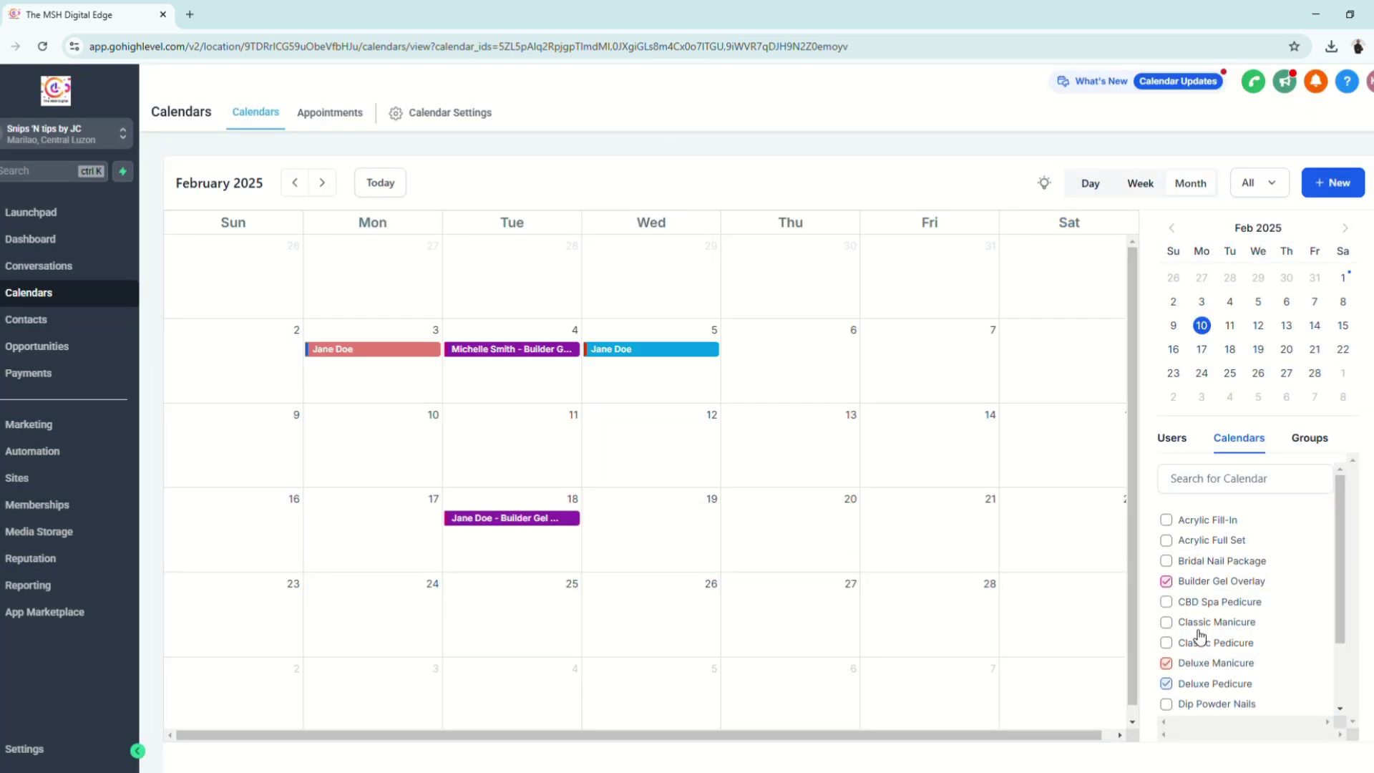
Include the CBD Spa Pedicure calendar in the display and check its appointment in the week of Feb 2 – 8, 2025.
{"action": "left_click", "coordinate": [1166, 601]}
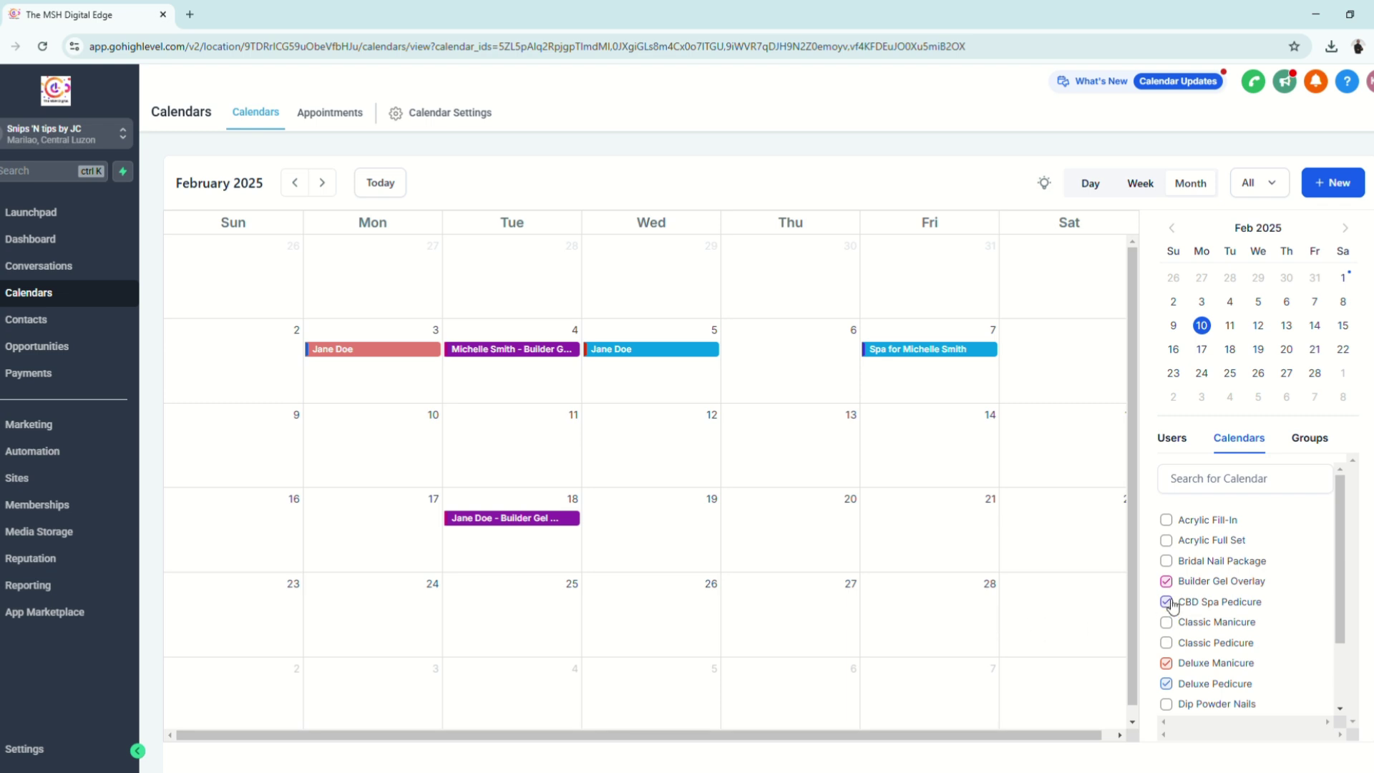
{"action": "key", "text": "w"}
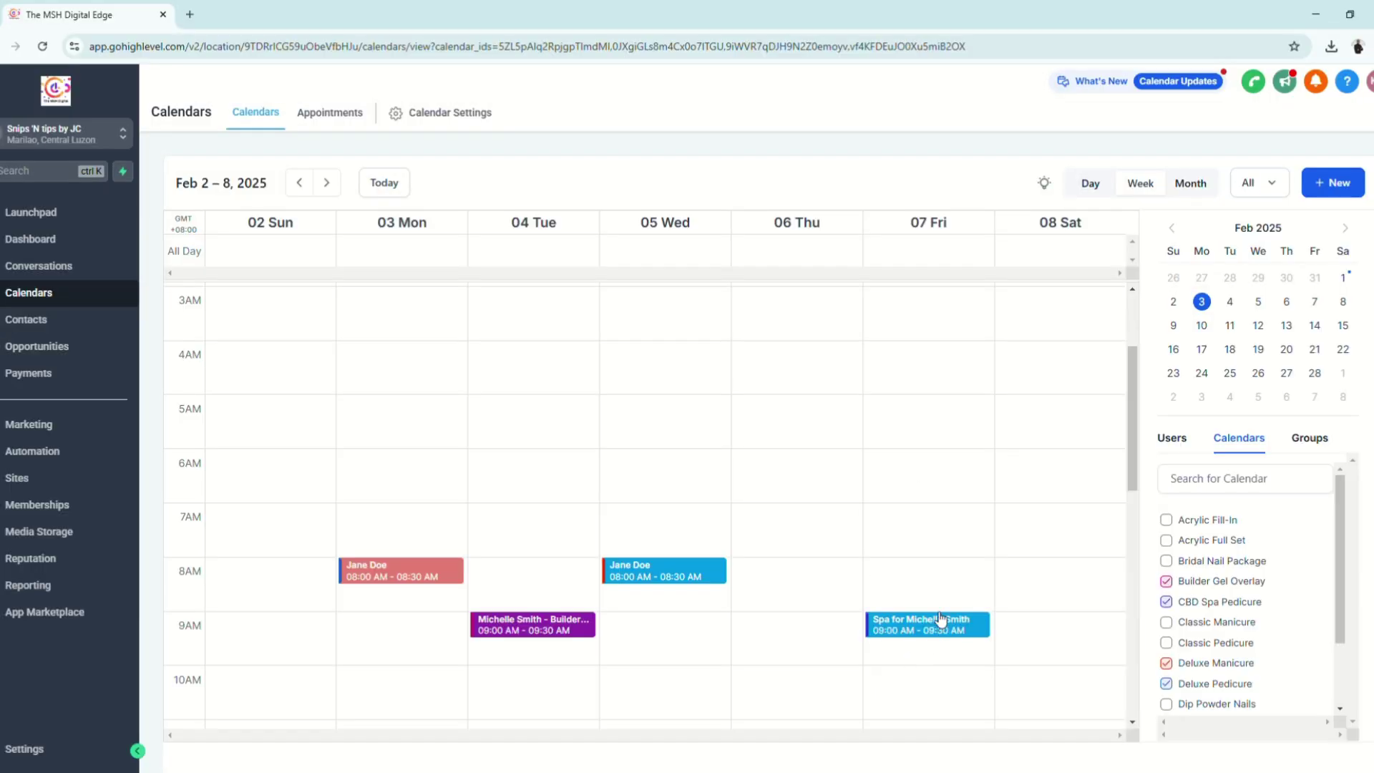
{"action": "scroll", "coordinate": [894, 613], "scroll_direction": "down", "scroll_amount": 2}
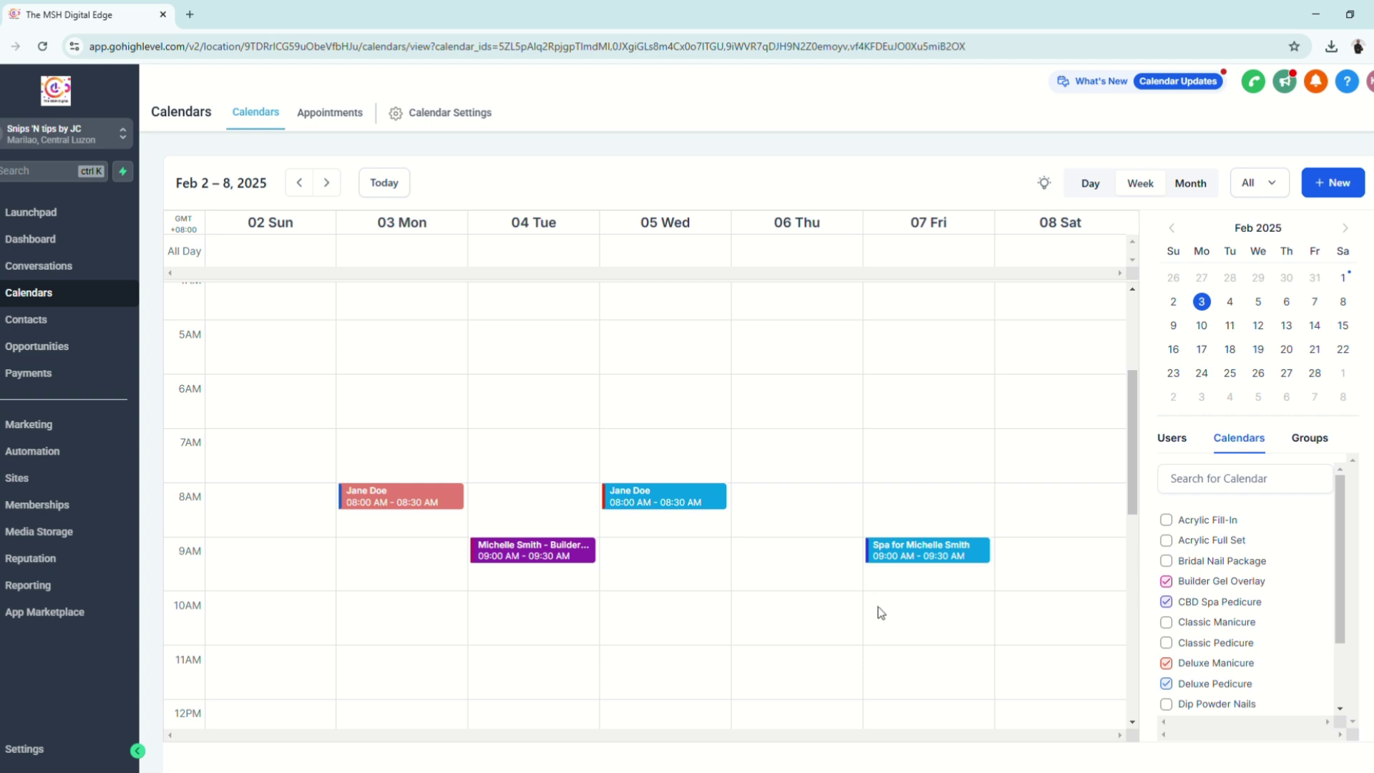
{"action": "scroll", "coordinate": [899, 609], "scroll_direction": "up", "scroll_amount": 2}
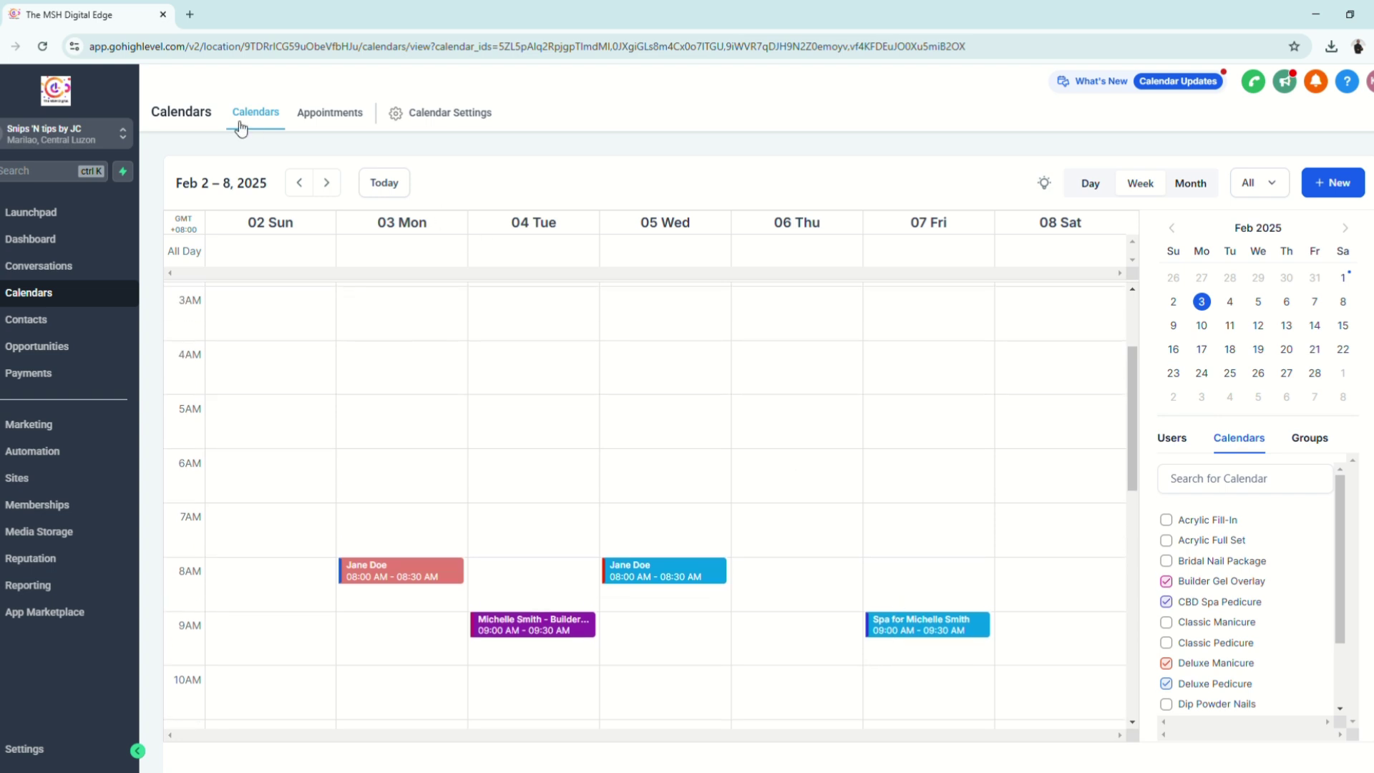
Review the appointments list by its upcoming and cancelled entries, and return to all appointments.
{"action": "left_click", "coordinate": [321, 118]}
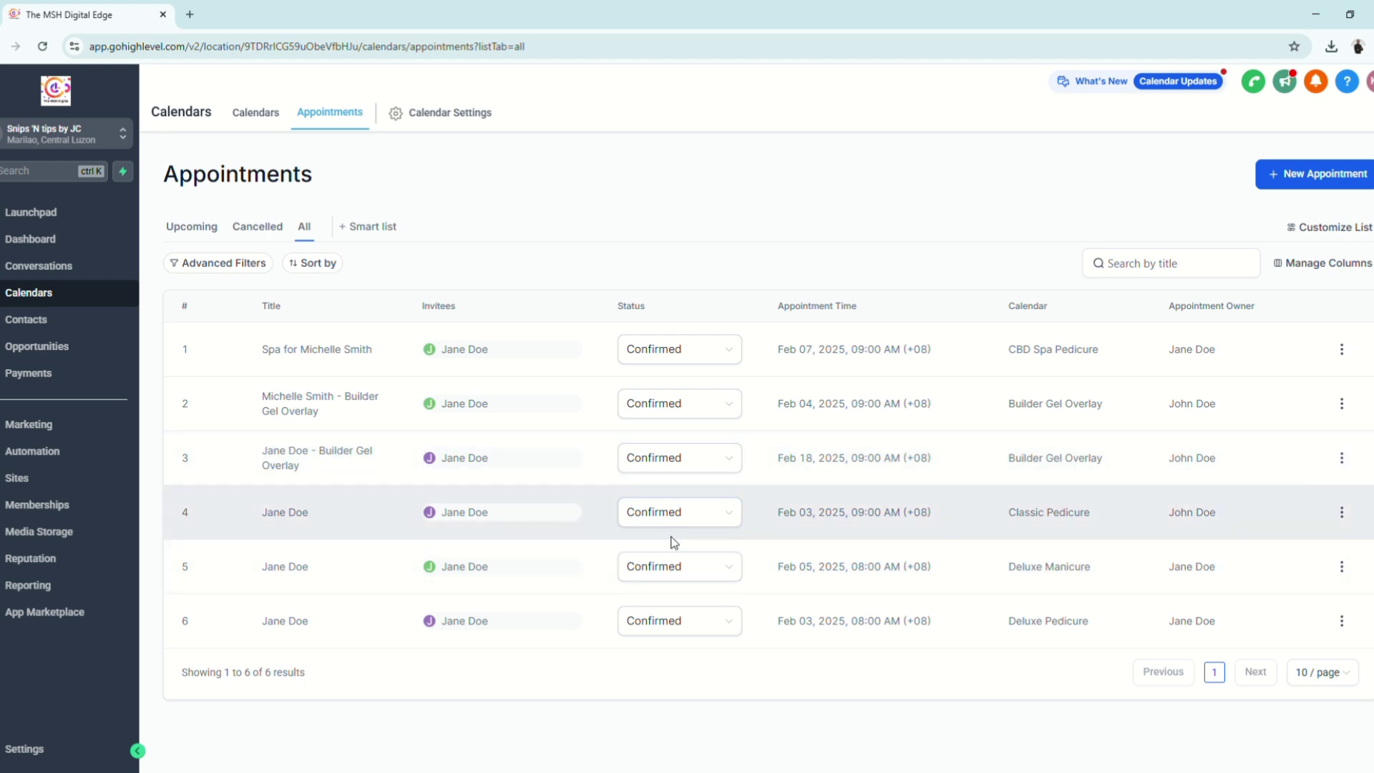
{"action": "left_click", "coordinate": [205, 228]}
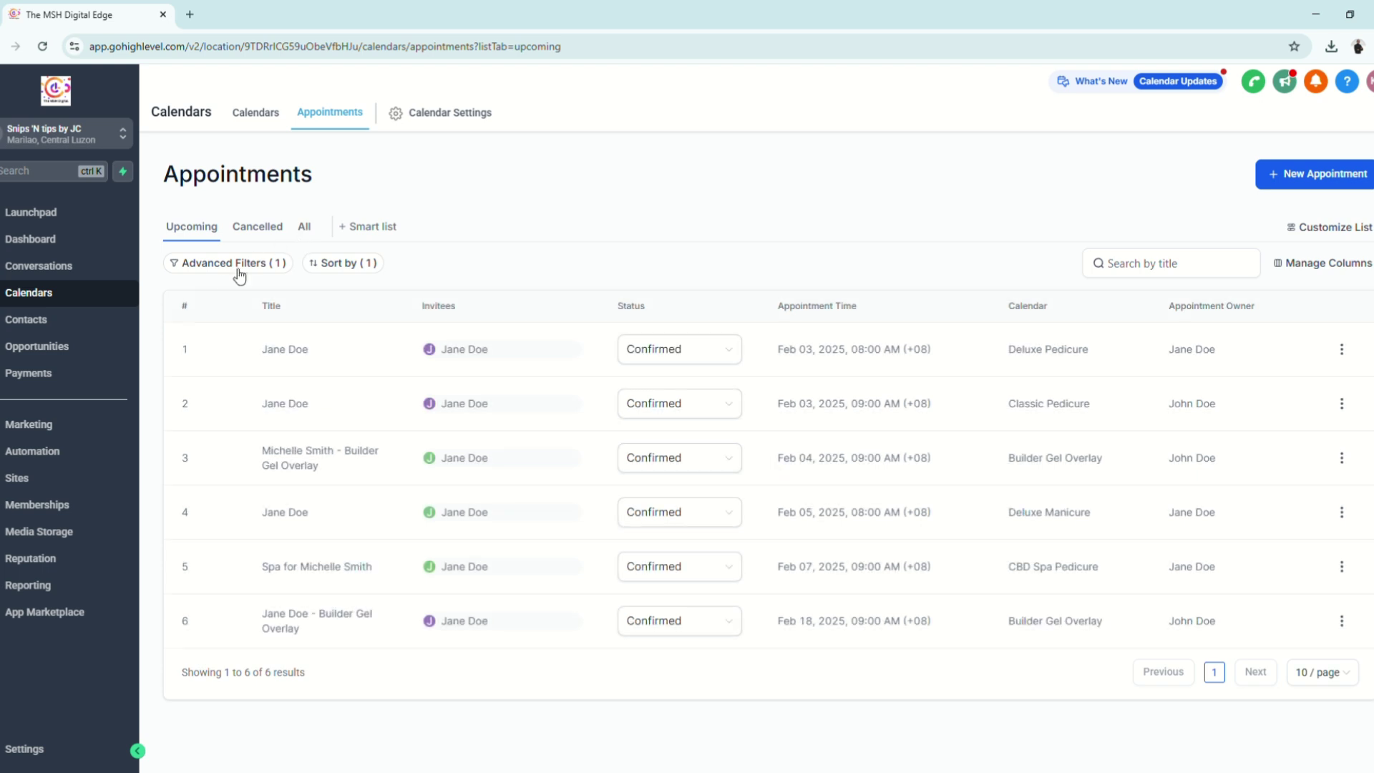
{"action": "left_click", "coordinate": [259, 228]}
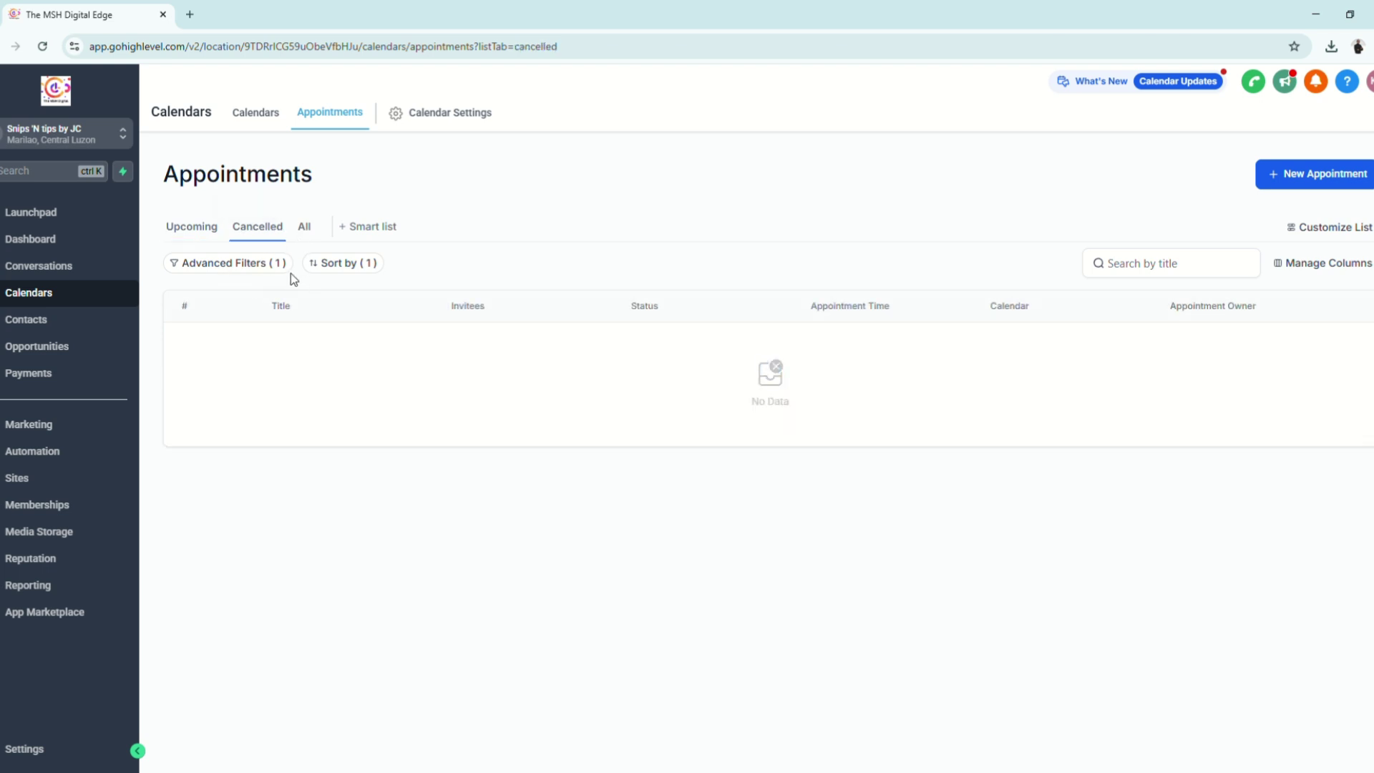
{"action": "left_click", "coordinate": [304, 228]}
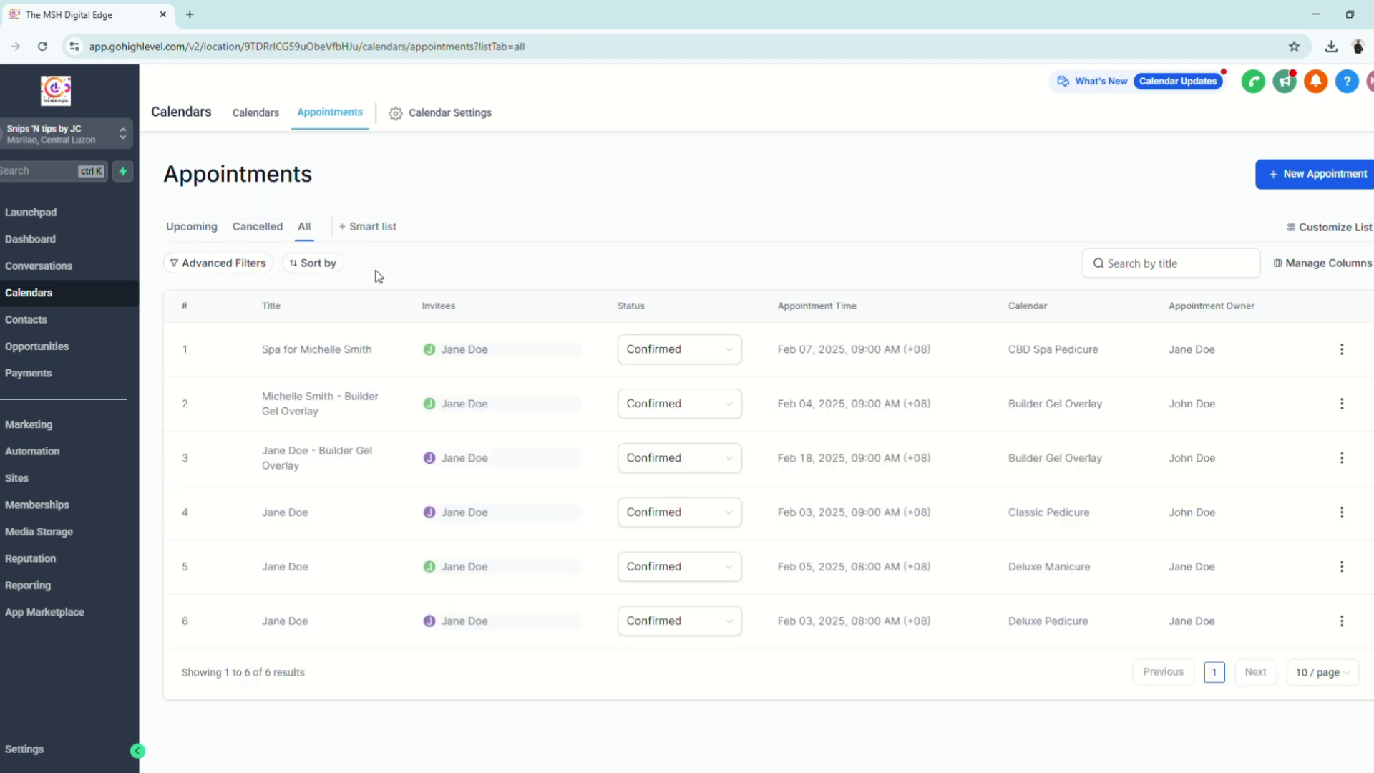